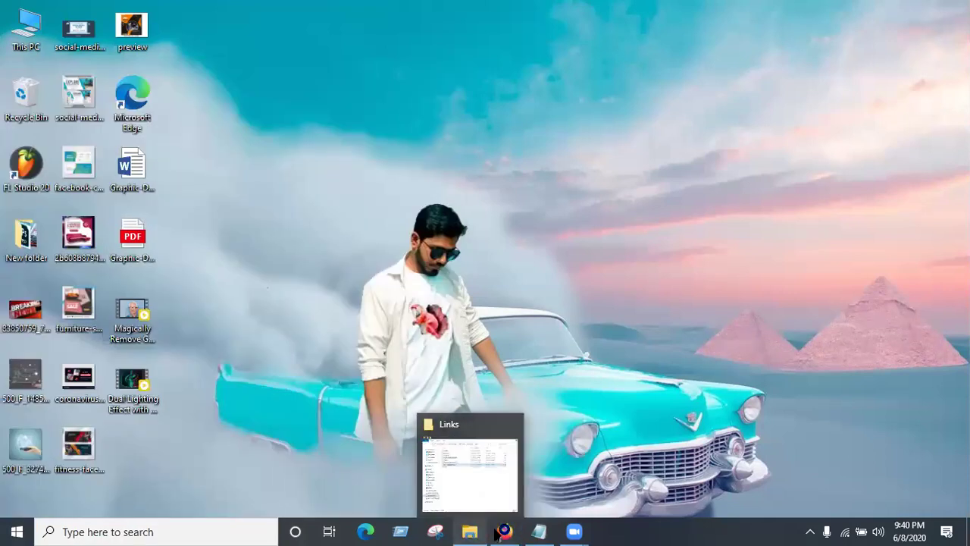
- Switch to Firefox and search Google for "sofa picture", showing the image results
mouse_move(520, 535)
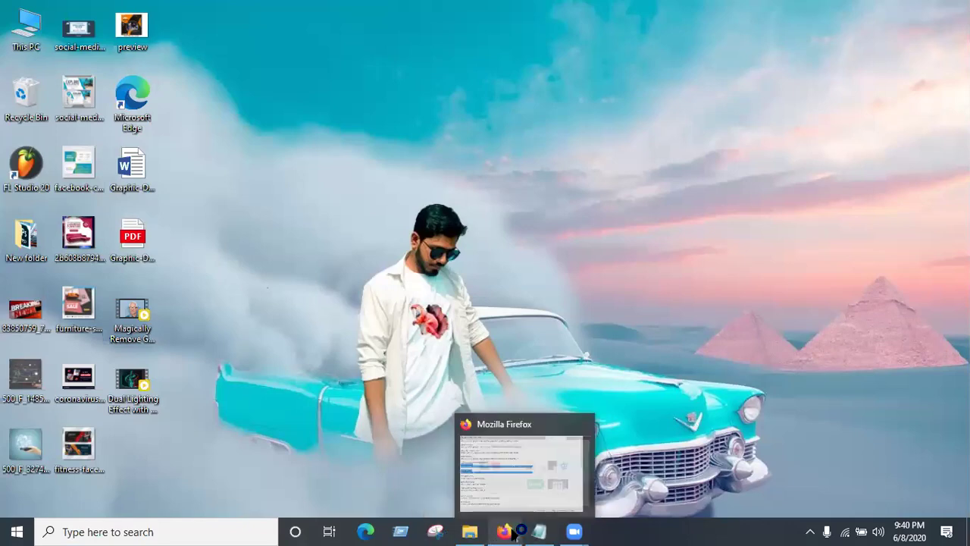
left_click(511, 495)
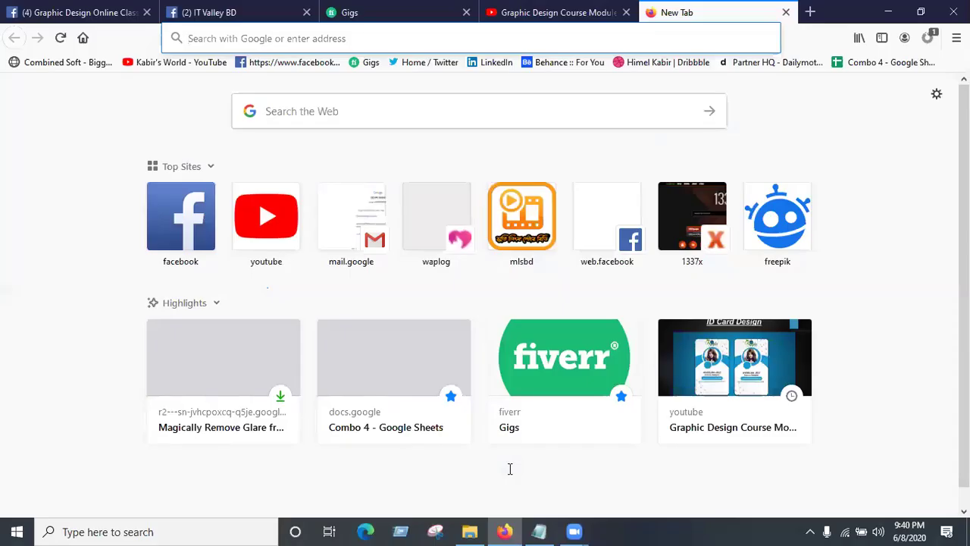
left_click(501, 41)
left_click(501, 41)
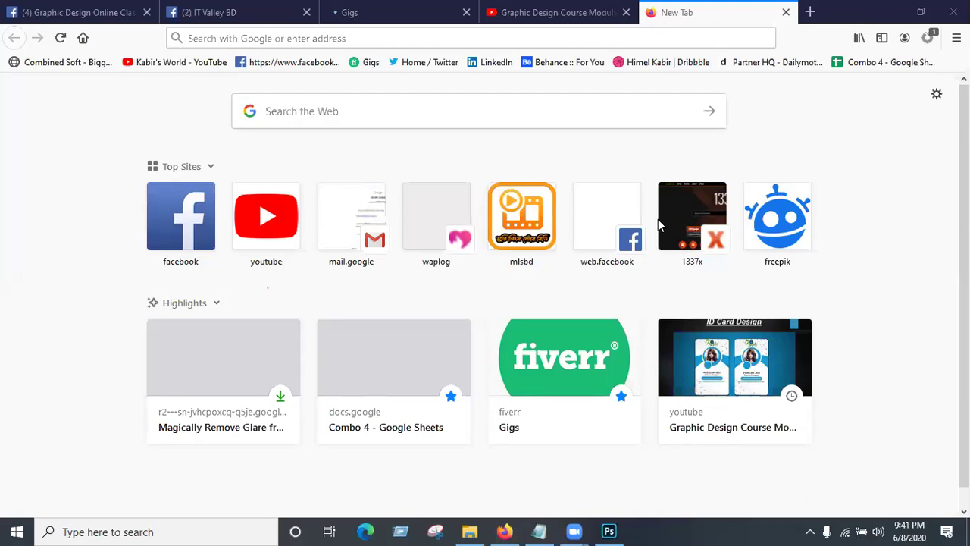
left_click(420, 40)
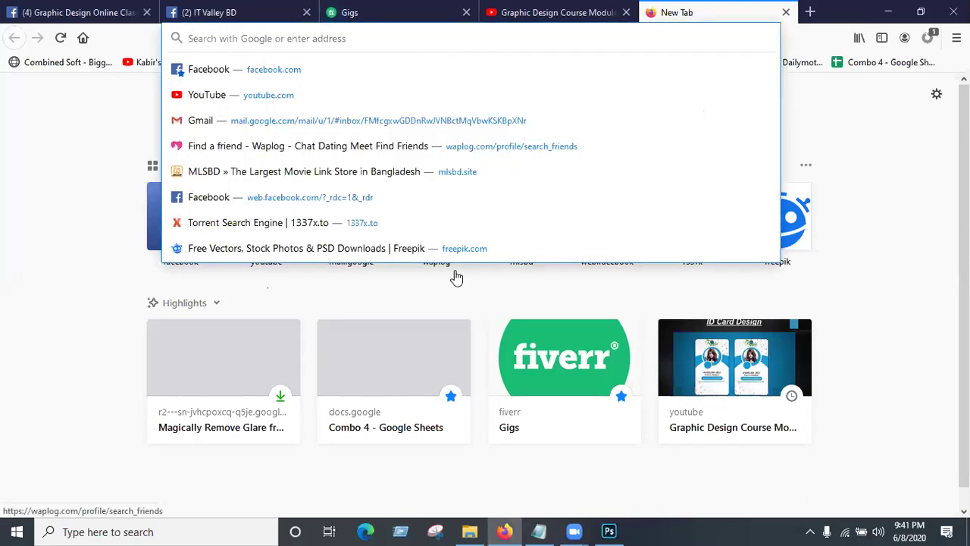
type("so")
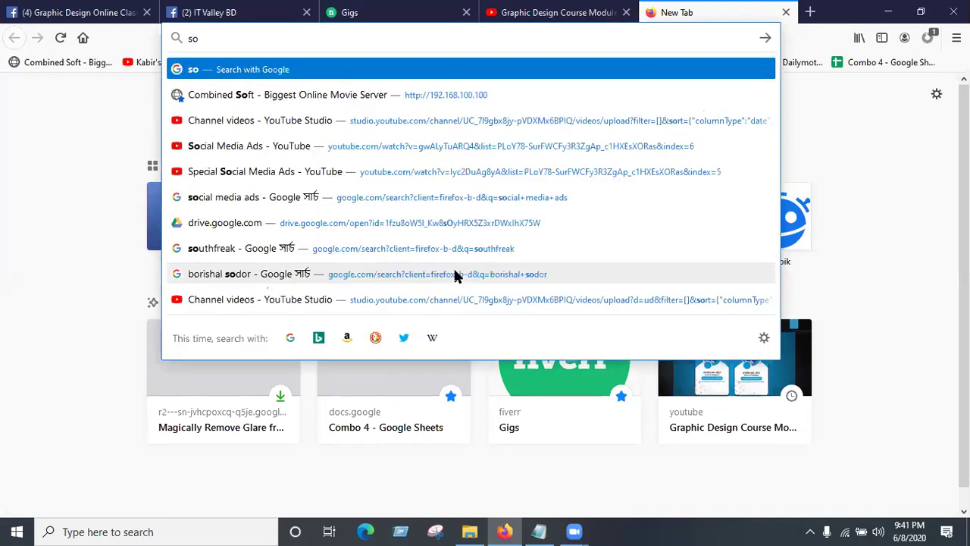
type("fa p")
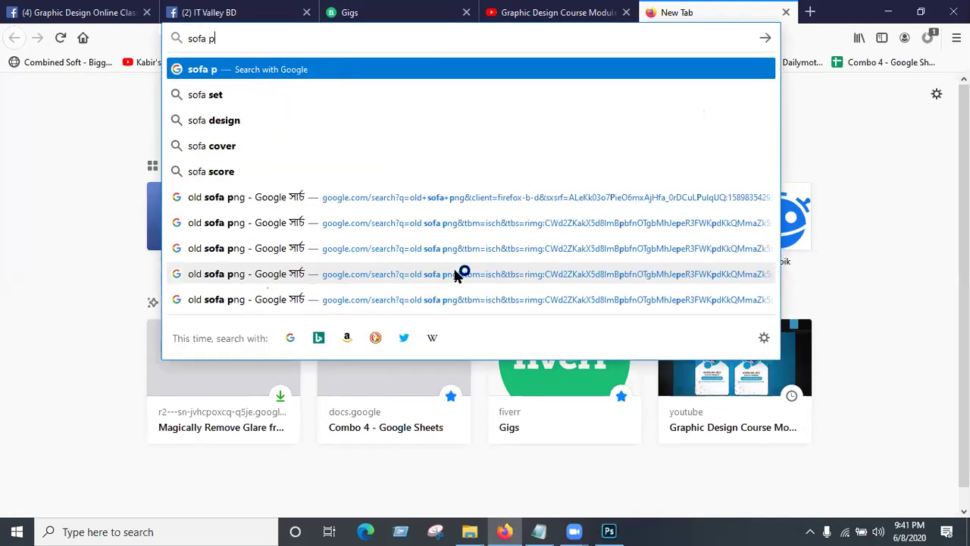
type("icture")
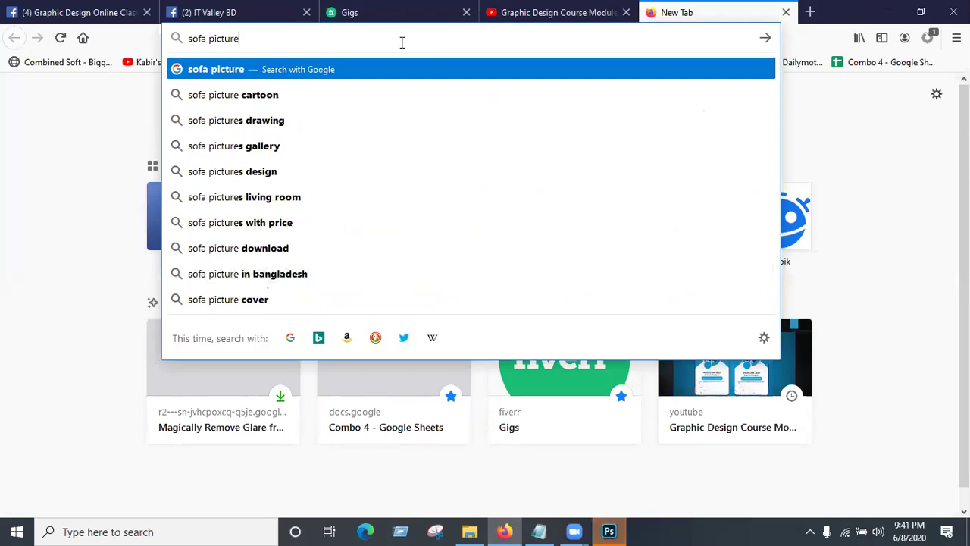
key("Return")
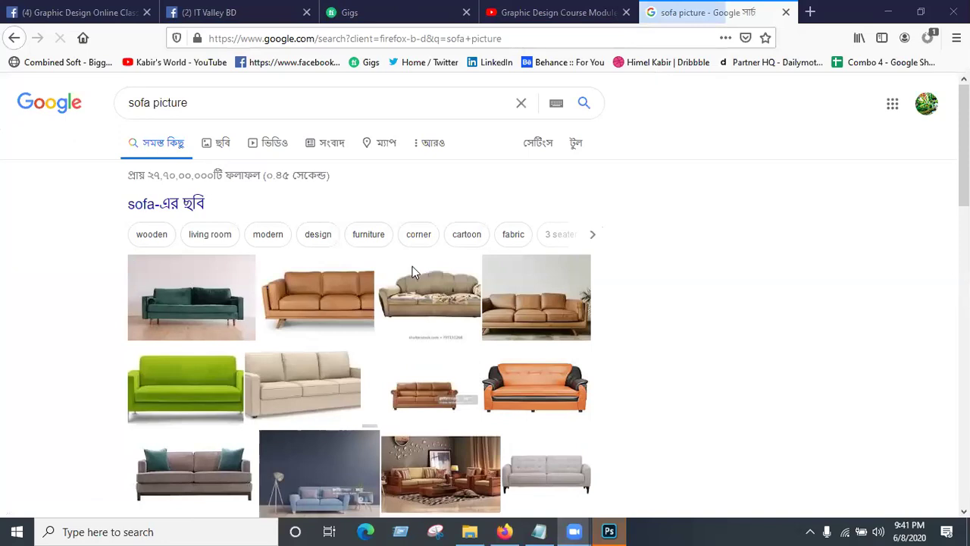
left_click(155, 134)
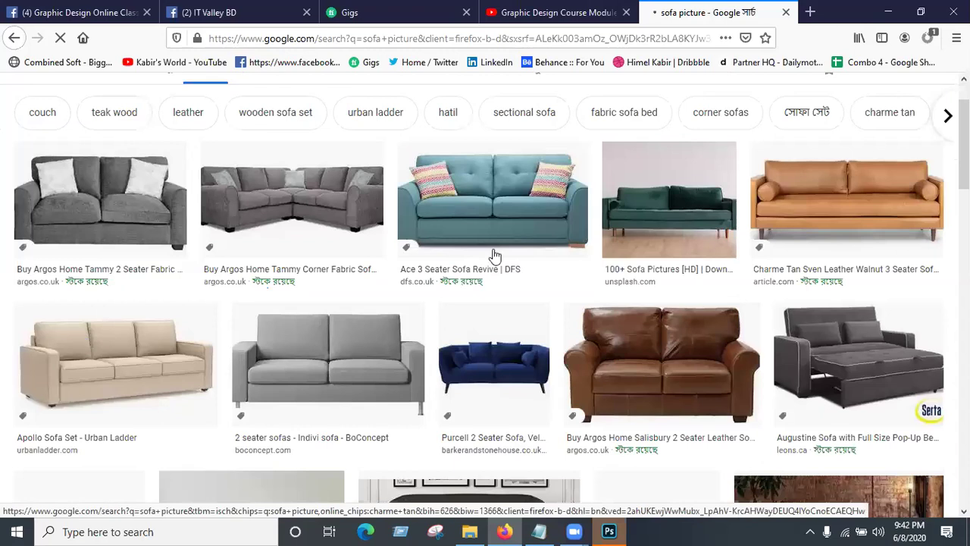
- Switch to Photoshop and create a new 1200 × 628 px document at 72 ppi in RGB Color with a white background
left_click(622, 529)
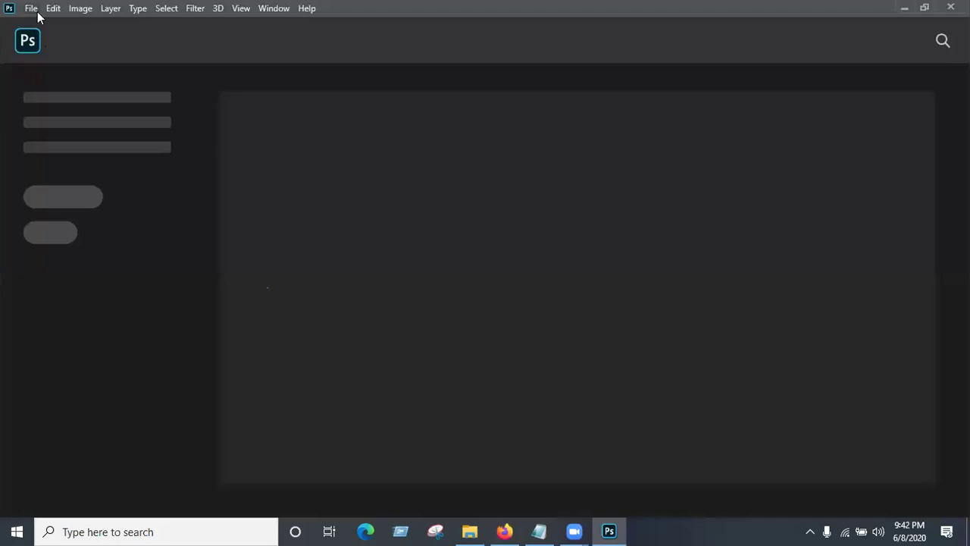
key("alt+f")
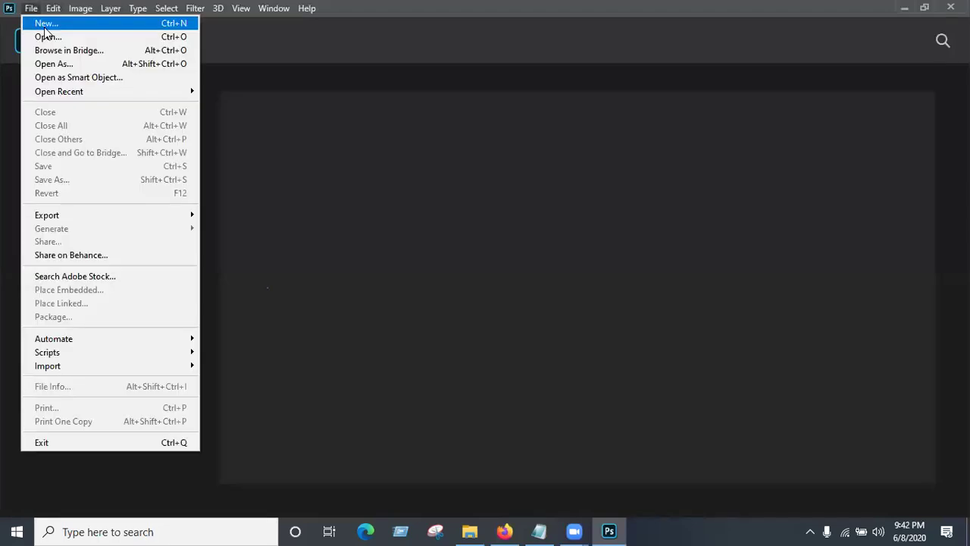
left_click(44, 28)
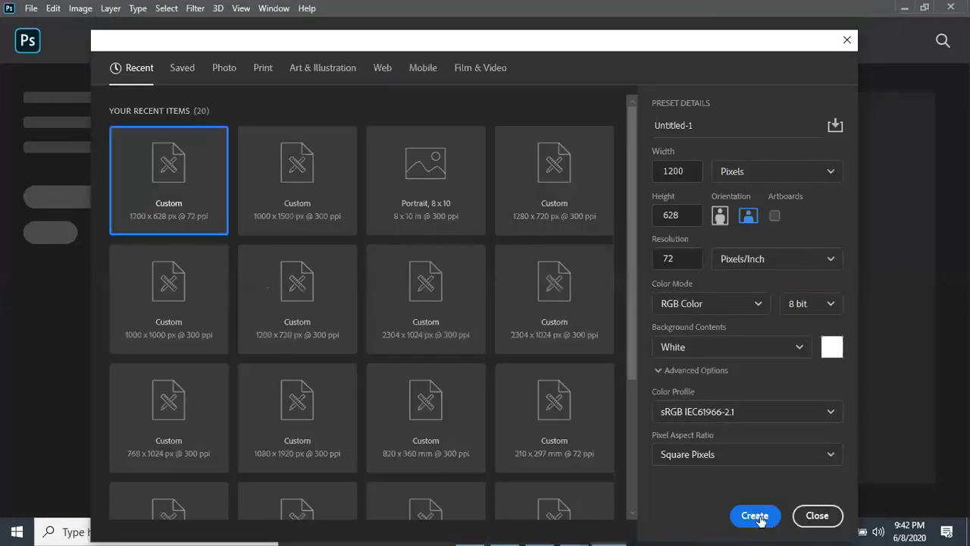
left_click(755, 515)
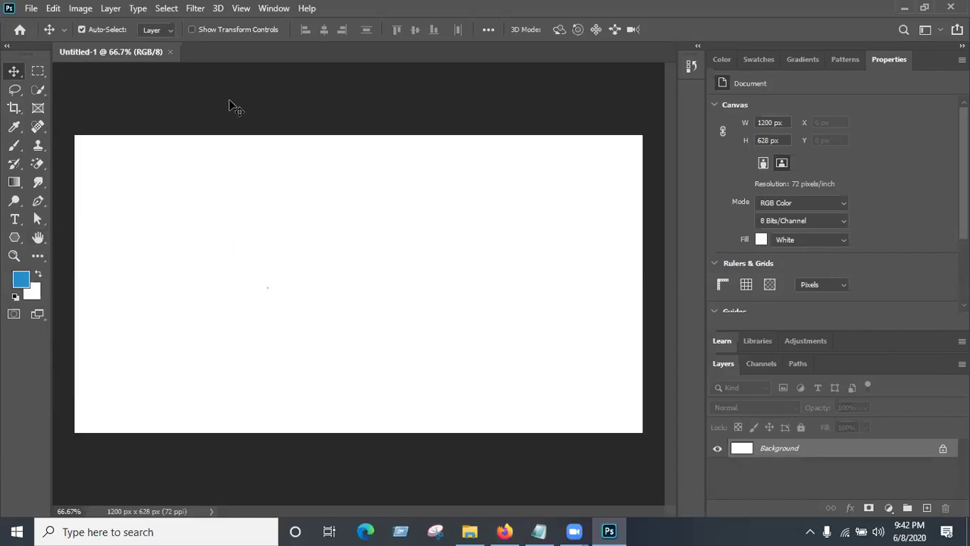
- Activate the Rectangle tool for drawing shapes
left_click(33, 9)
key("Right")
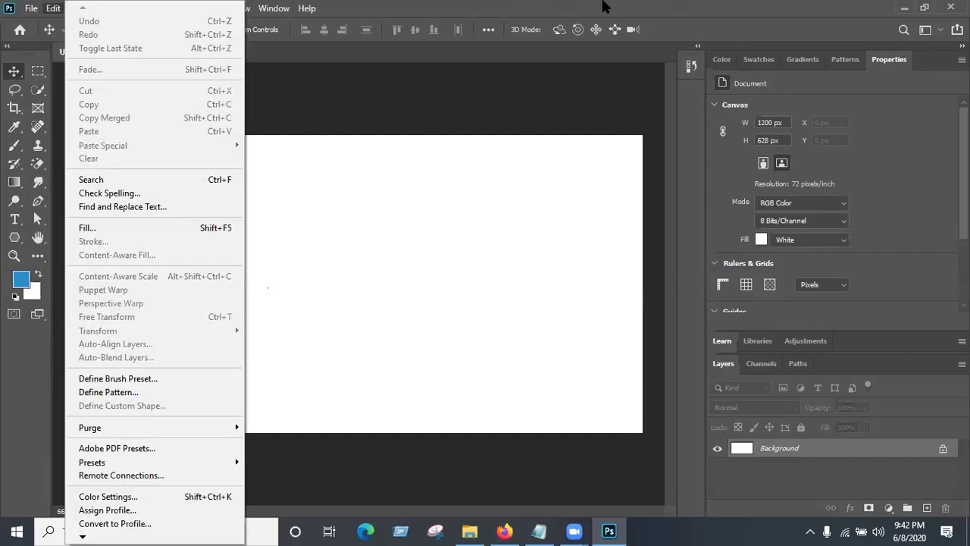
key("Escape")
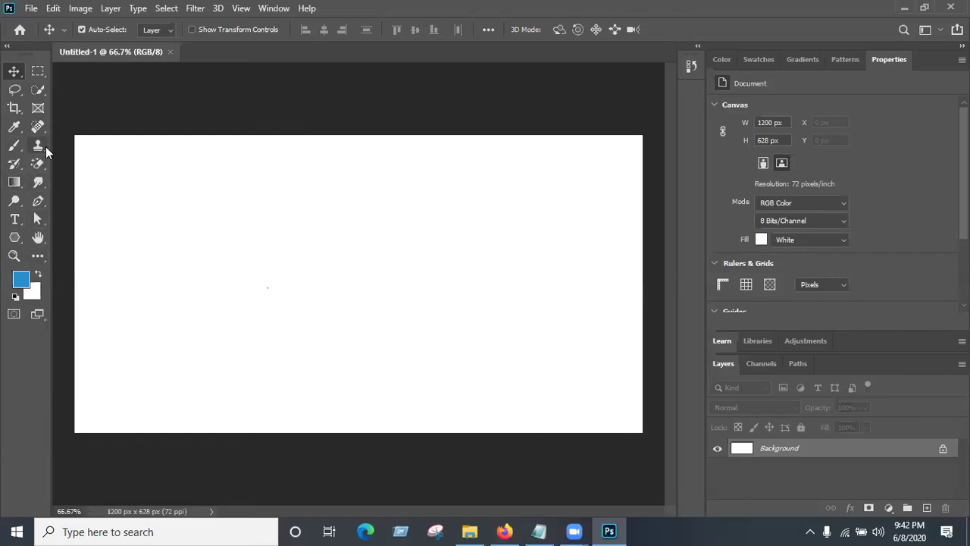
left_click(14, 237)
left_click(60, 241)
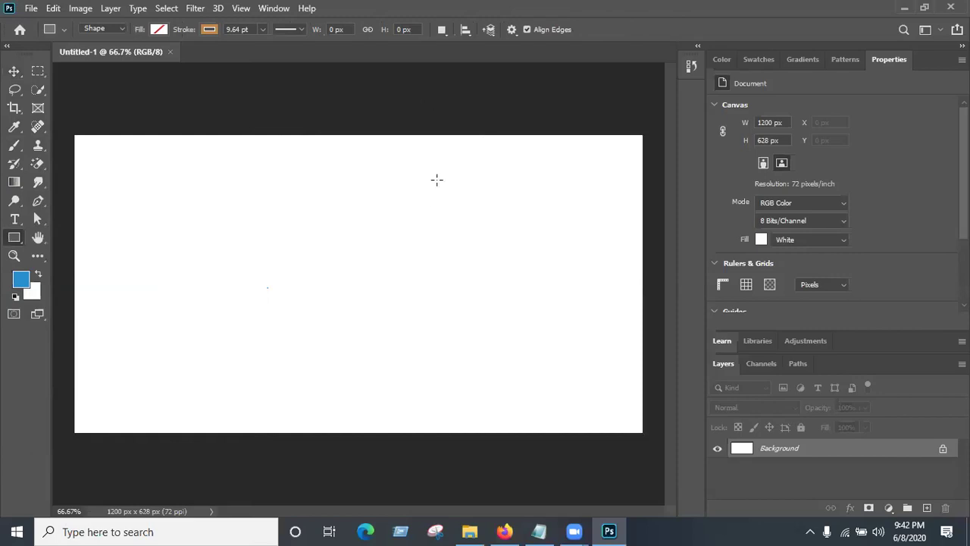
- Create a new 1200 × 1200 px document at 72 ppi and close the 1200 × 628 px one
left_click(30, 9)
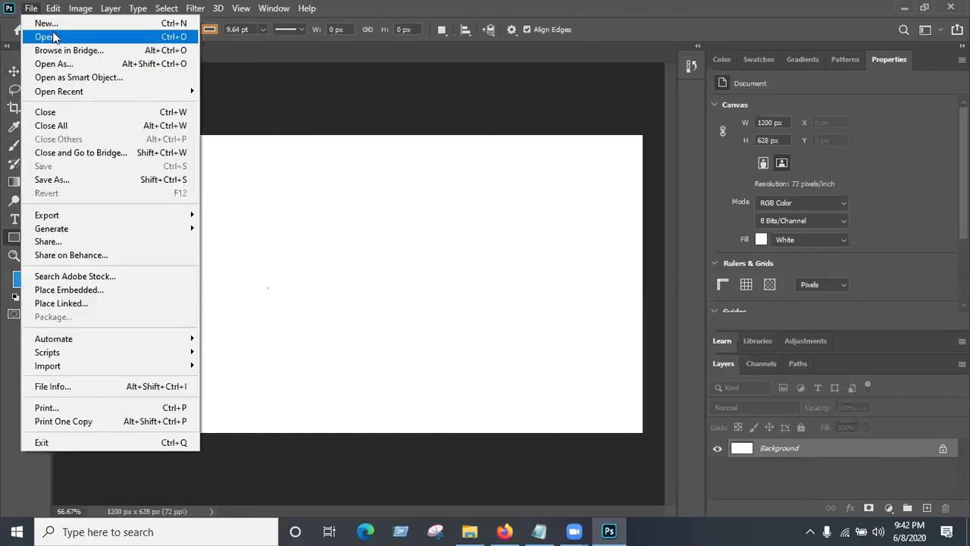
left_click(47, 23)
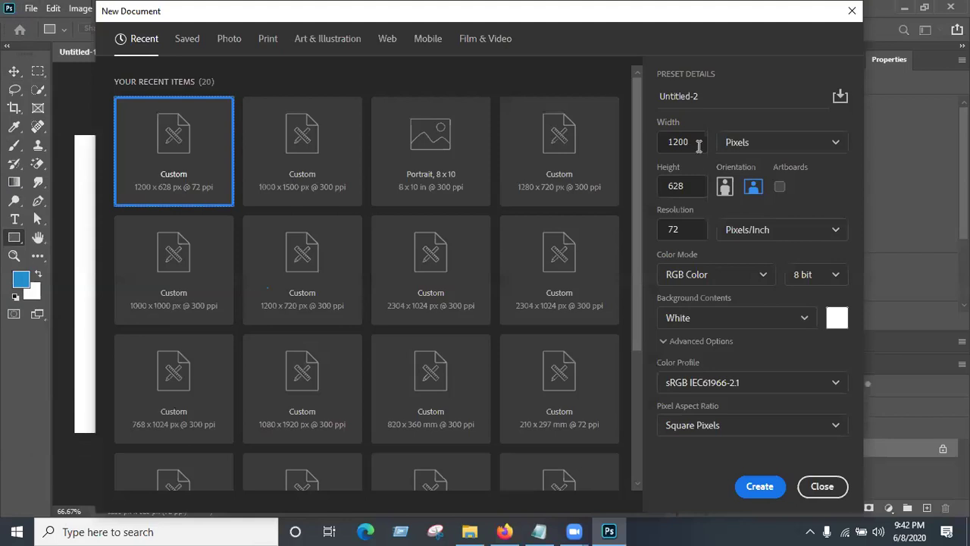
double_click(693, 185)
type("1200")
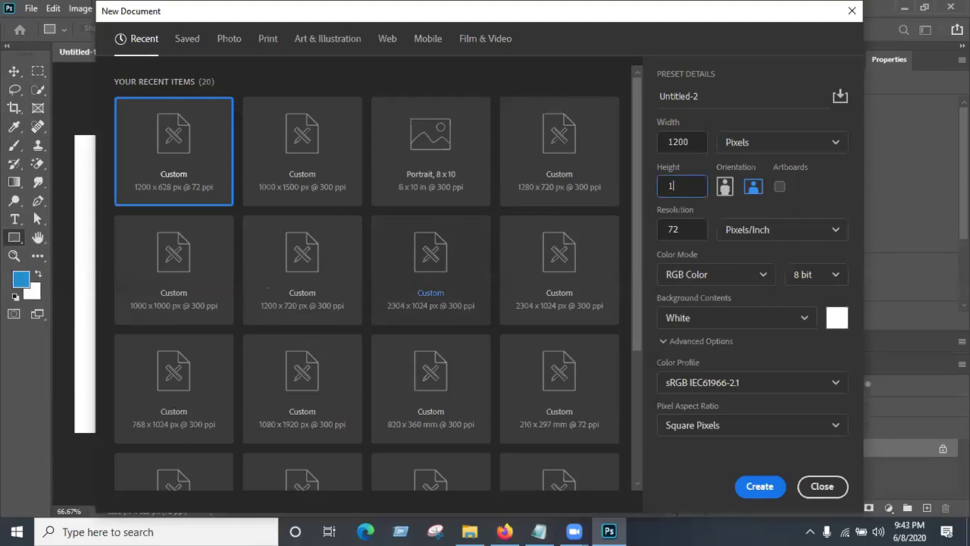
left_click(760, 486)
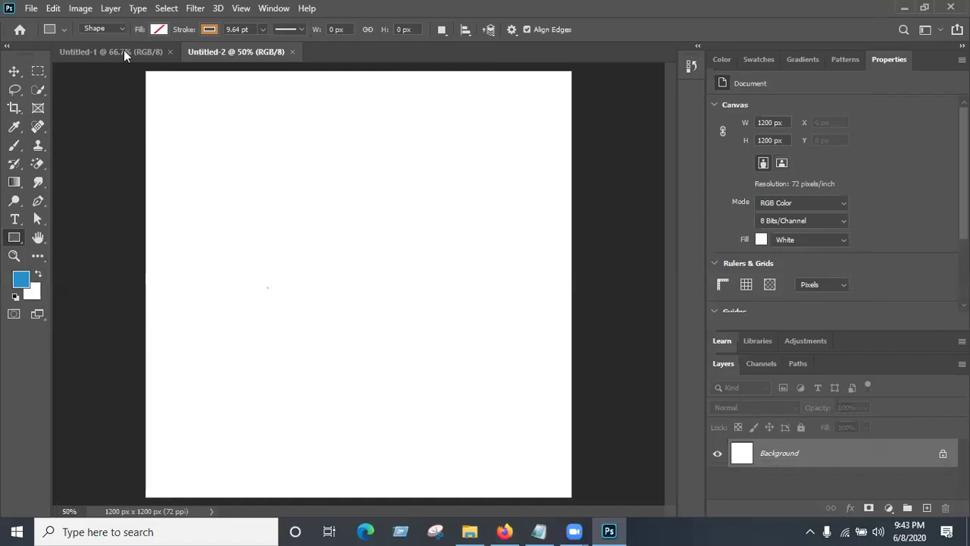
left_click(141, 50)
left_click(170, 50)
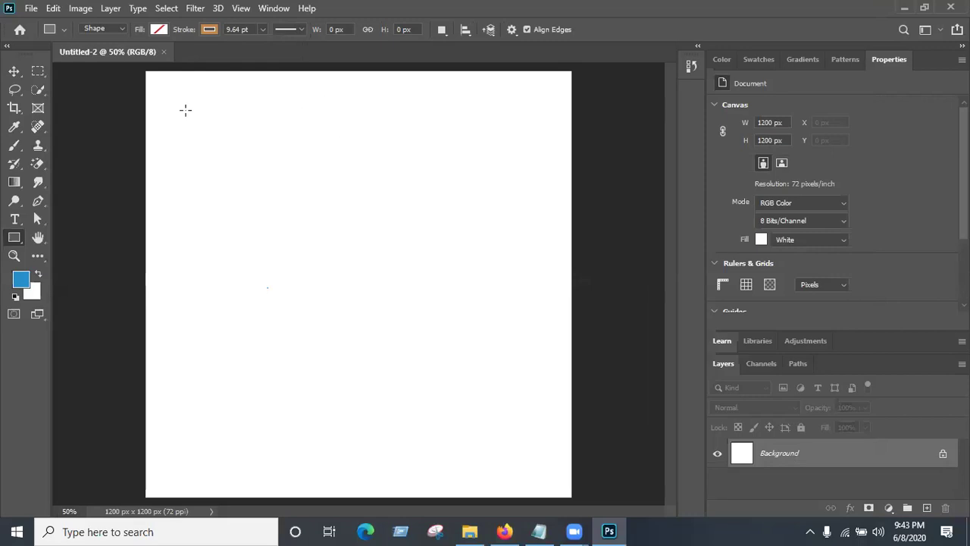
- Draw a rectangle about 982 × 450 px in the canvas's upper part, ending at its right edge, with a medium blue fill and no stroke
left_click_drag(223, 99, 572, 257)
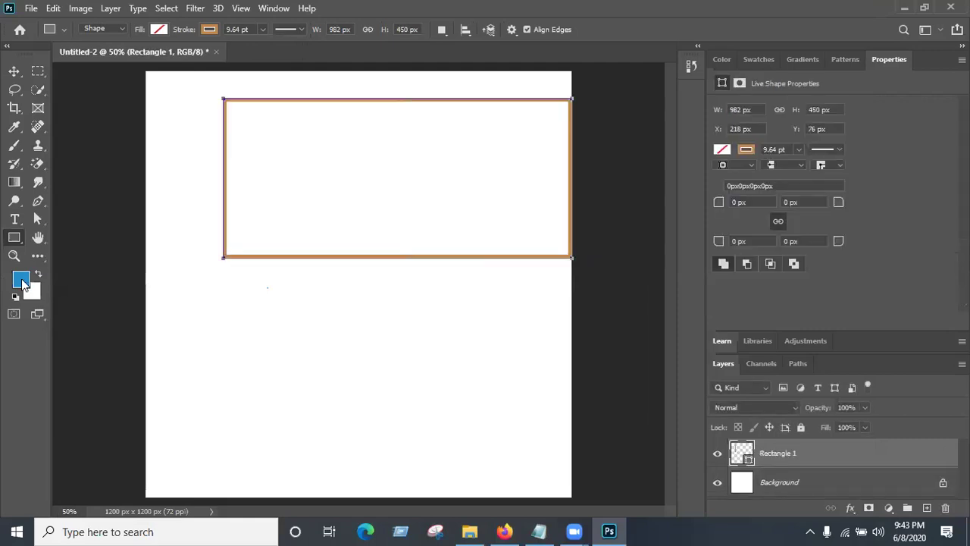
left_click(159, 29)
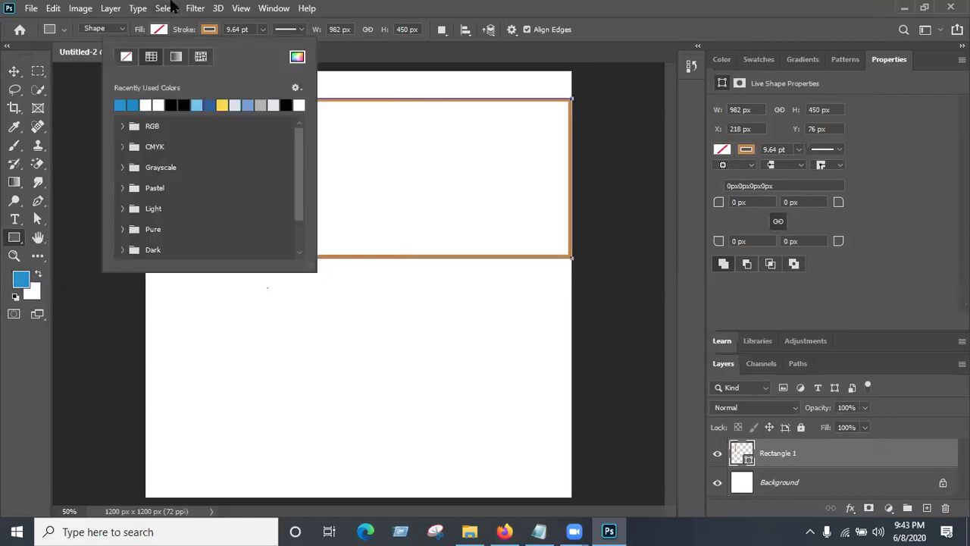
left_click(209, 29)
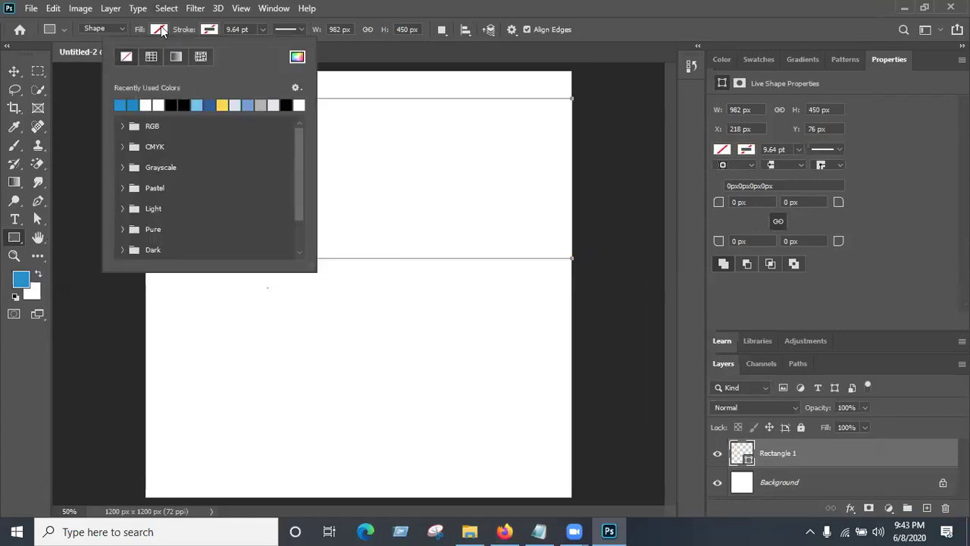
left_click(72, 105)
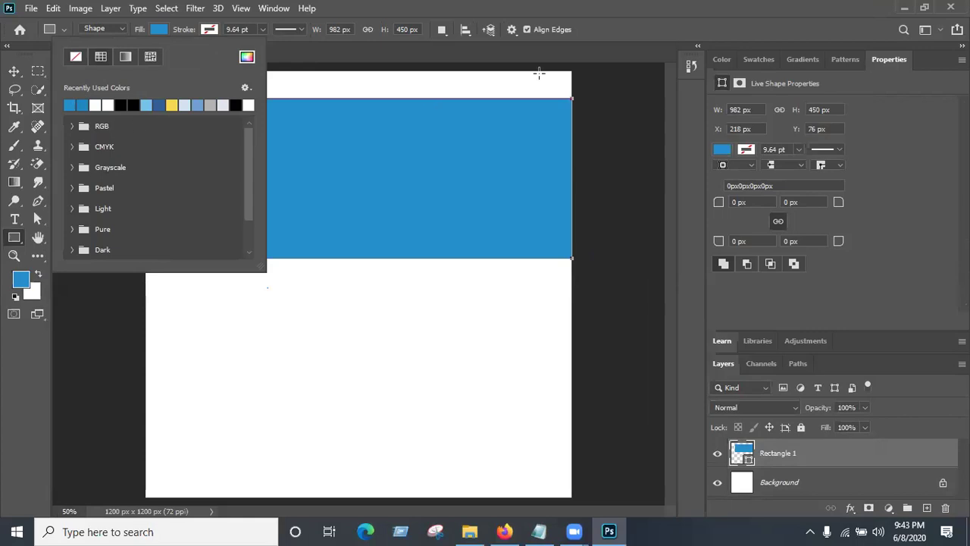
left_click(156, 103)
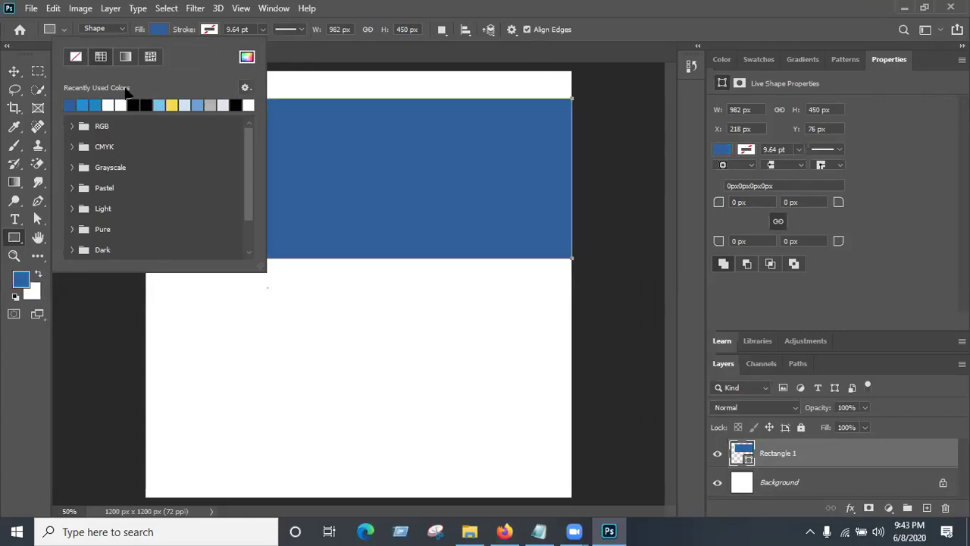
- Set the foreground color to the very dark navy #0c1434
left_click(23, 280)
left_click_drag(644, 196, 653, 265)
left_click(715, 188)
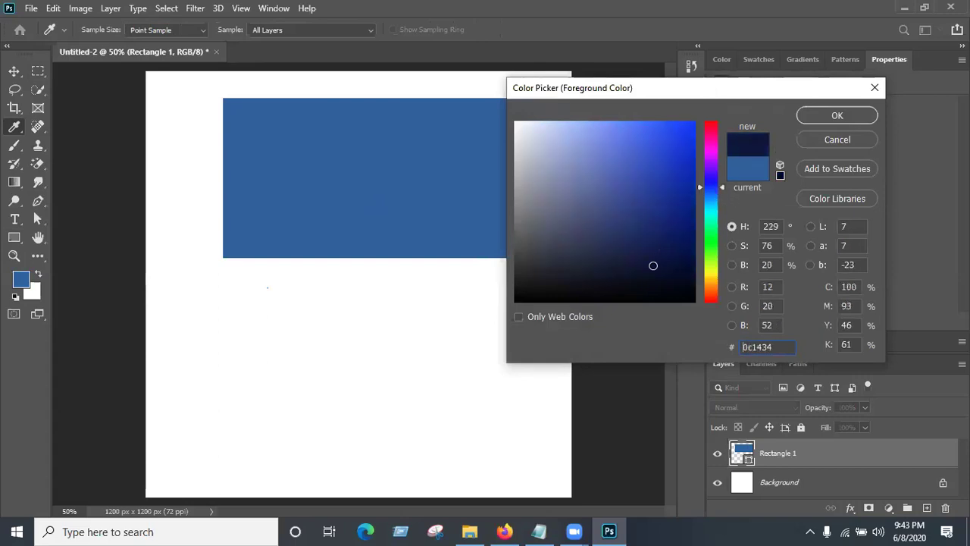
left_click(803, 121)
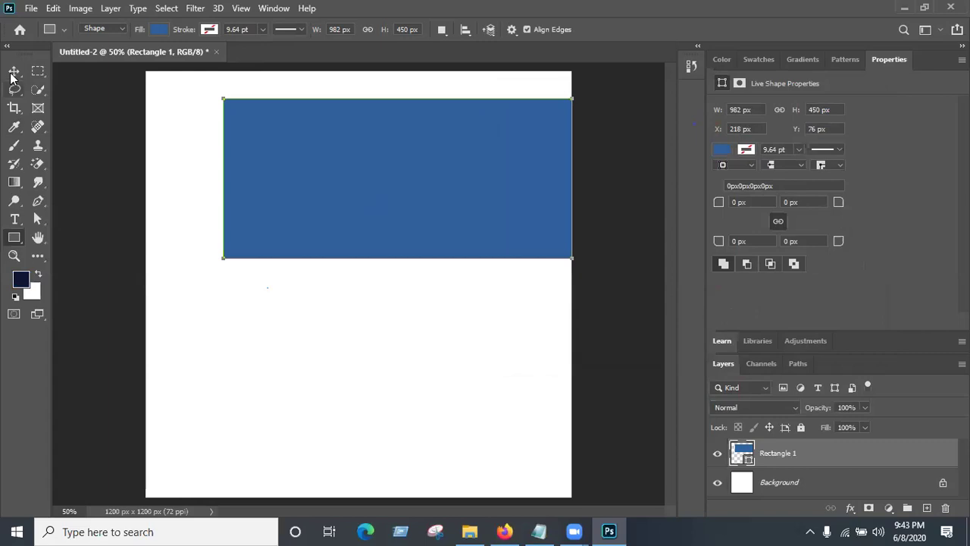
- Change the rectangle's fill to a dark navy blue in the Color Picker
left_click(14, 71)
left_click(115, 145)
left_click(375, 143)
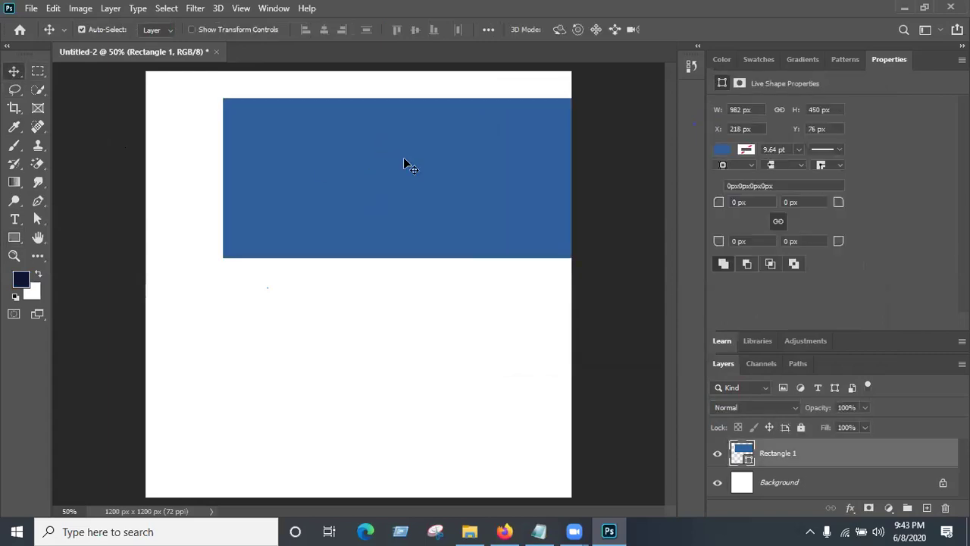
double_click(743, 453)
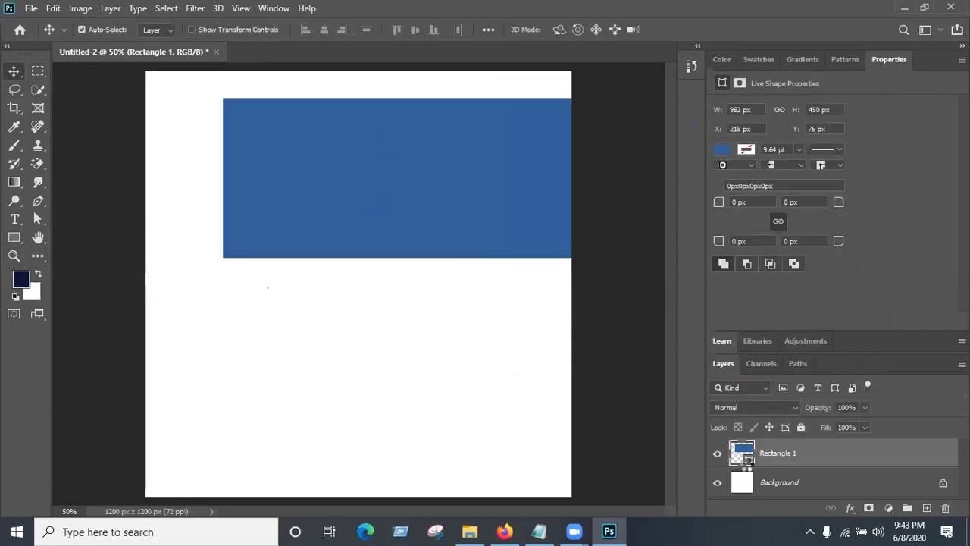
left_click_drag(719, 208, 719, 188)
mouse_move(657, 187)
left_mouse_down()
mouse_move(661, 240)
mouse_move(662, 219)
left_mouse_up()
left_click(839, 115)
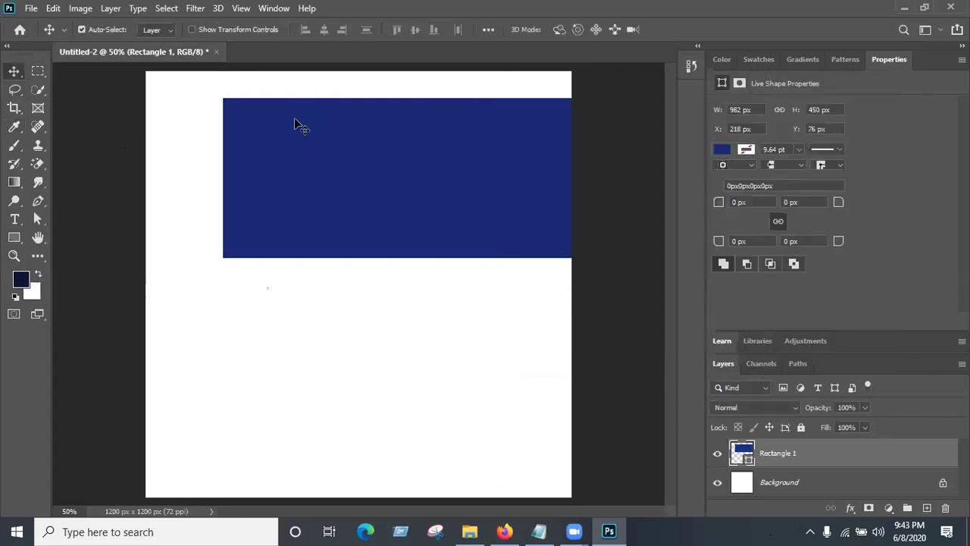
- Try a copy of the rectangle in the canvas's lower part against its left edge, and delete that copy
mouse_move(314, 365)
left_mouse_down()
mouse_move(293, 417)
mouse_move(288, 395)
mouse_move(309, 378)
left_mouse_up()
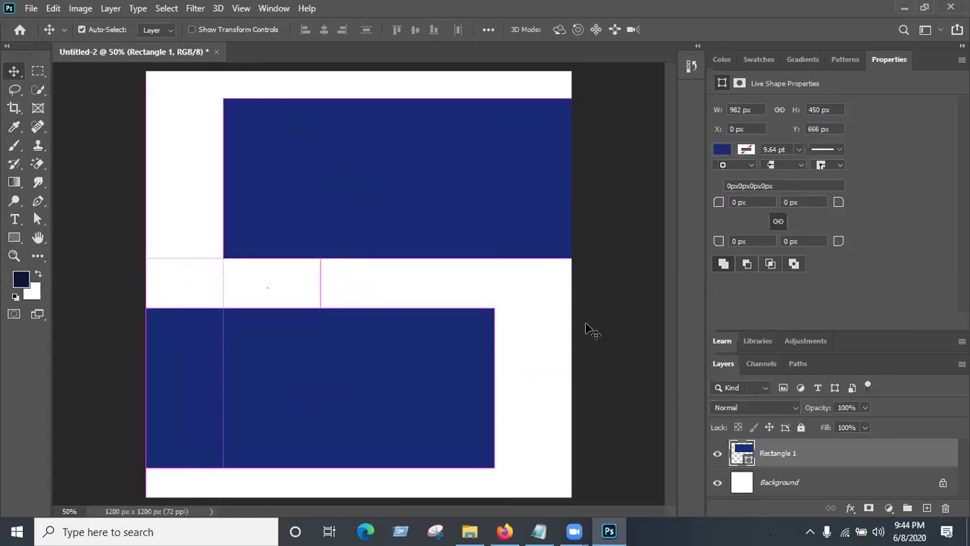
left_click(656, 224)
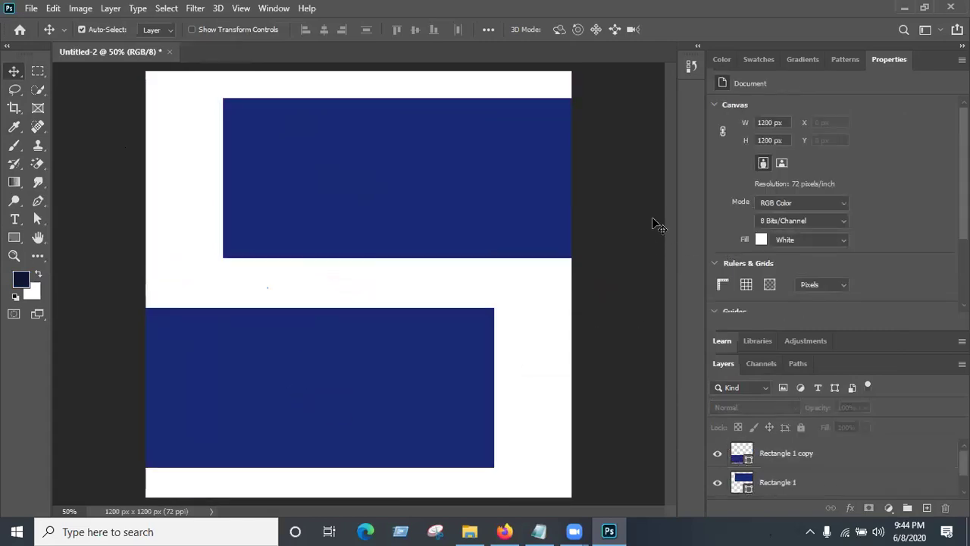
left_click(389, 354)
key("Delete")
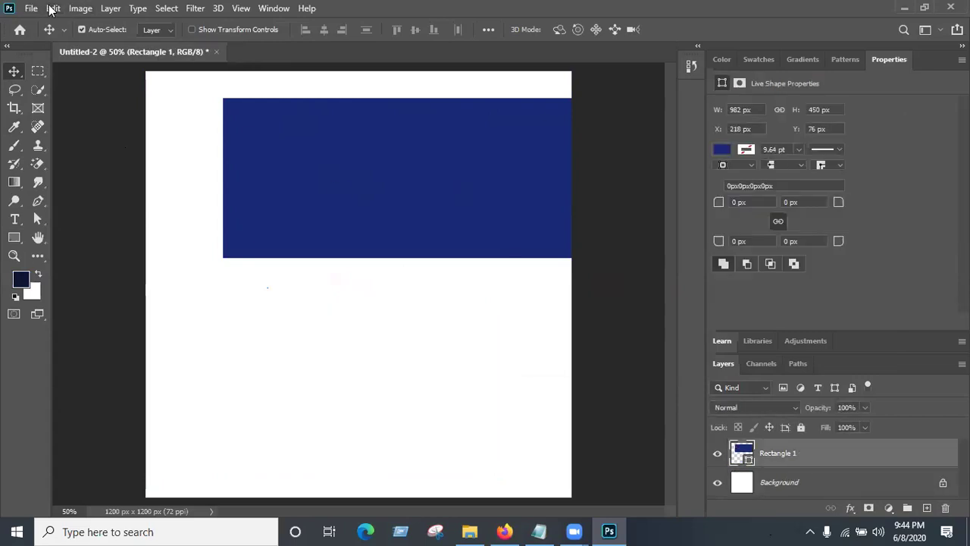
- Crop the canvas symmetrically wider to 1648 px and trim its lower part to a height of about 1044 px
left_click(14, 108)
left_click_drag(578, 280, 649, 280)
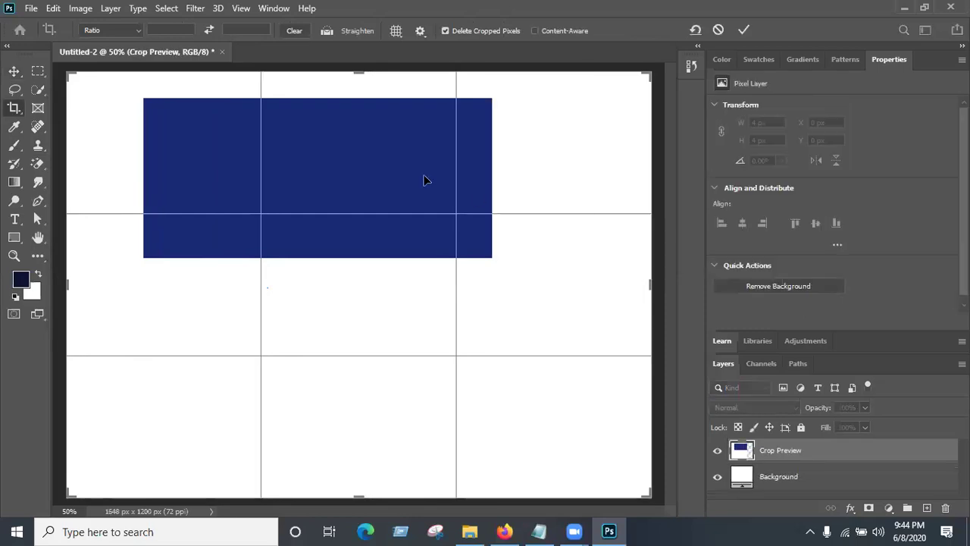
left_click_drag(358, 489, 368, 466)
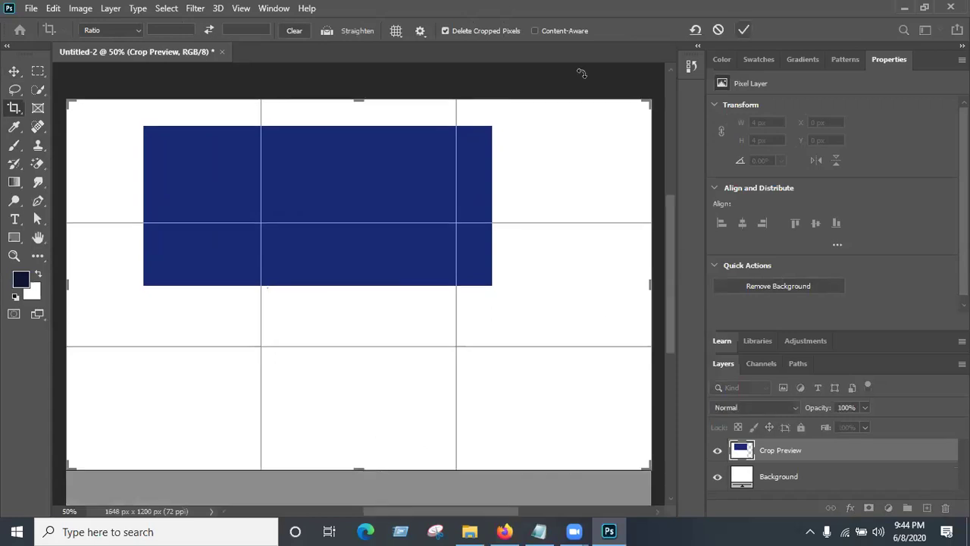
key("Return")
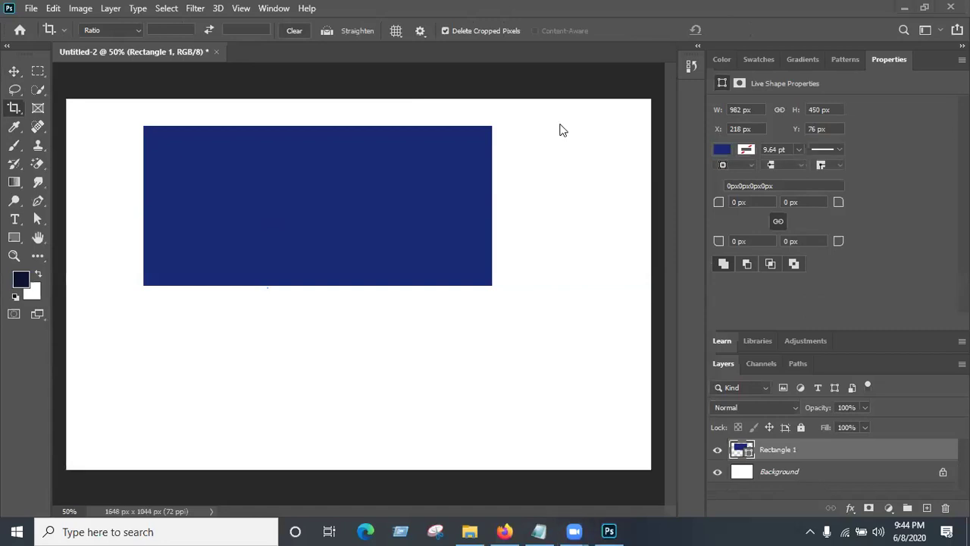
- Restore the trimmed canvas height and crop the canvas from below to a height of about 976 px
left_click_drag(299, 230, 433, 223)
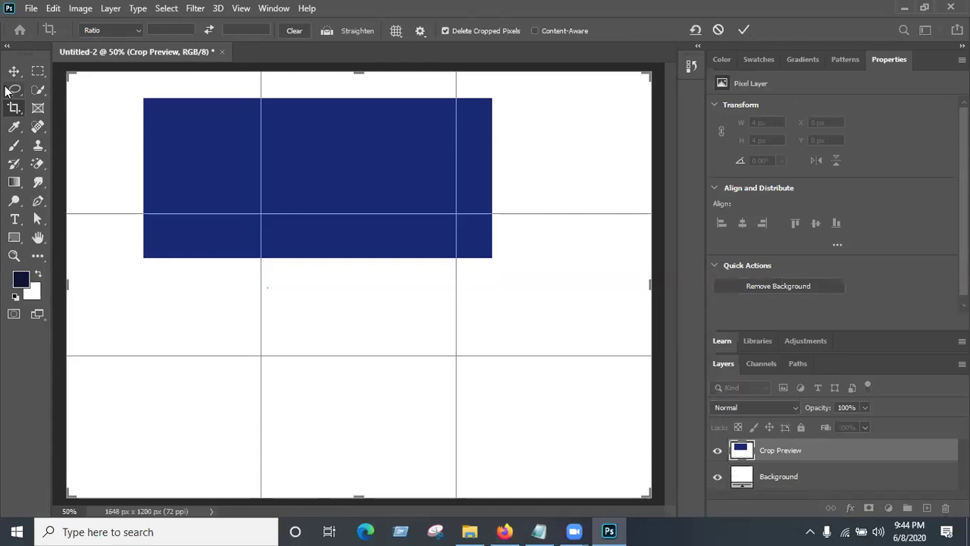
left_click(14, 72)
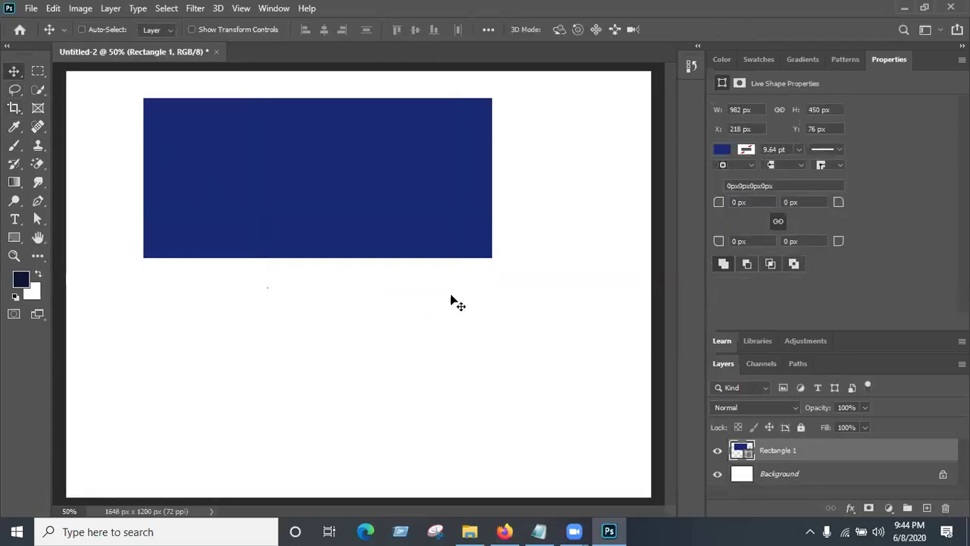
left_click(14, 107)
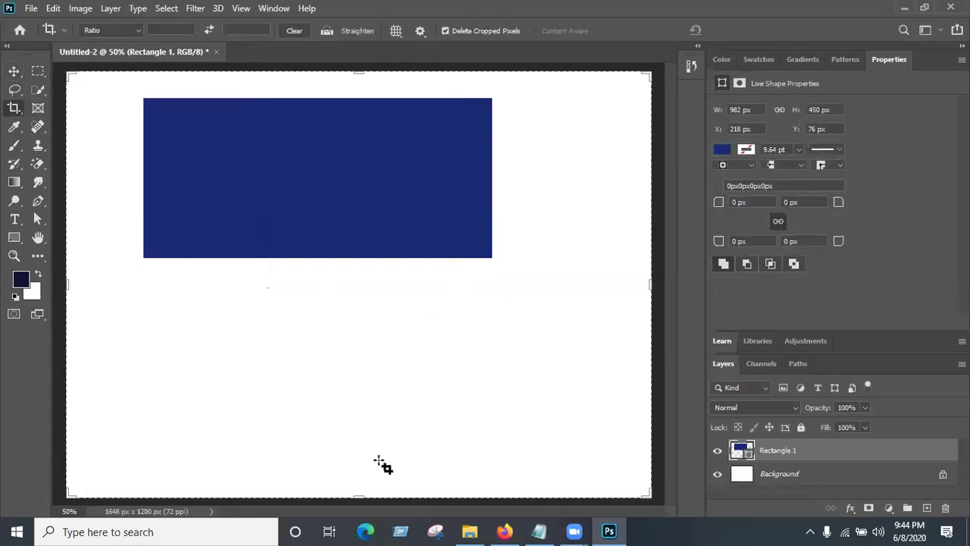
left_click_drag(355, 497, 369, 443)
- Move the navy rectangle horizontally against the canvas's right edge, at X 666 px, and keep it selected
left_click(15, 72)
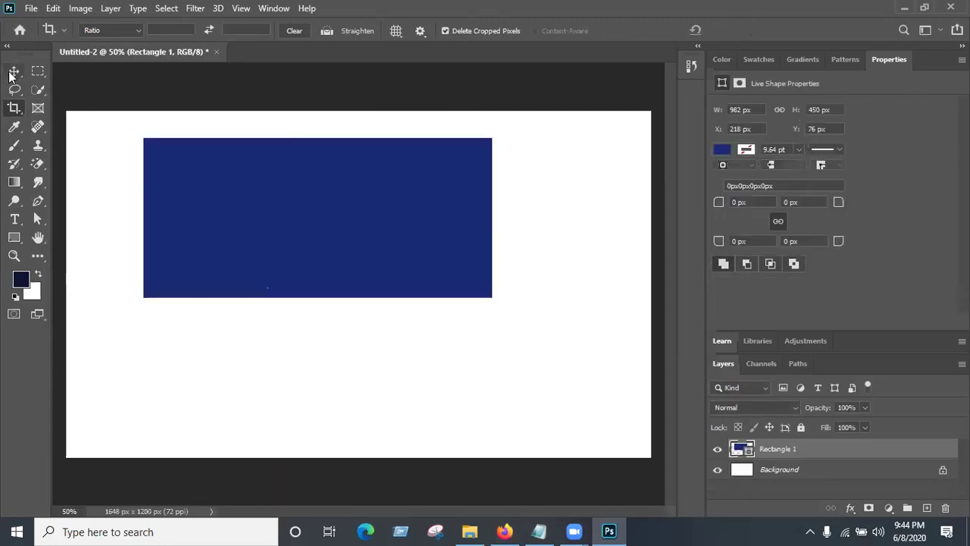
left_click_drag(248, 206, 413, 206)
left_click(157, 196)
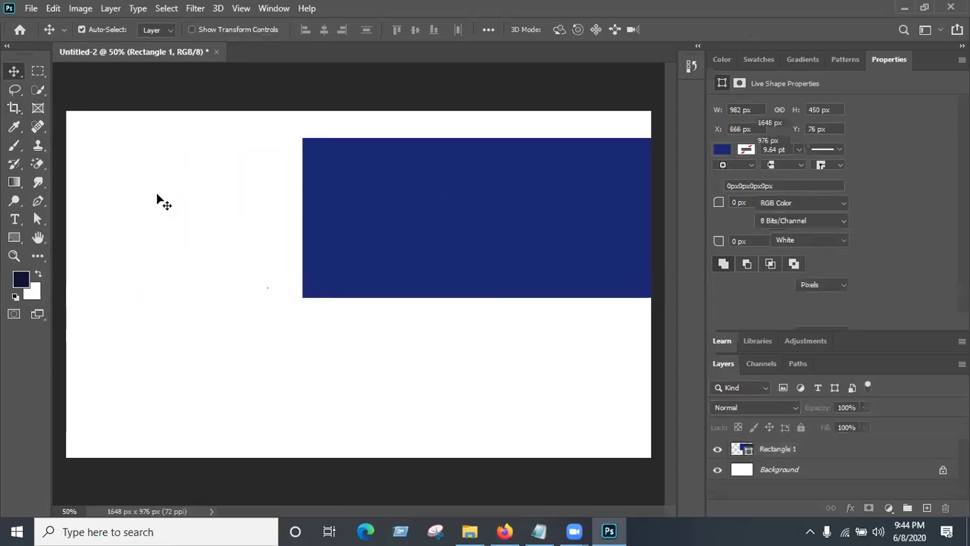
left_click(400, 210)
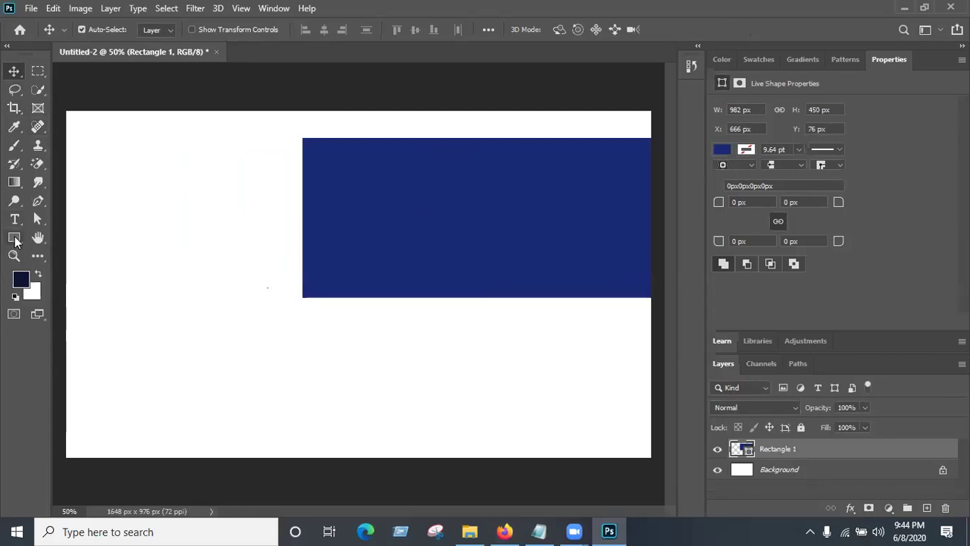
- Open the Foreground to Transparent gradient in the Gradient Editor and change its end color stop to a dark blue
left_click(22, 184)
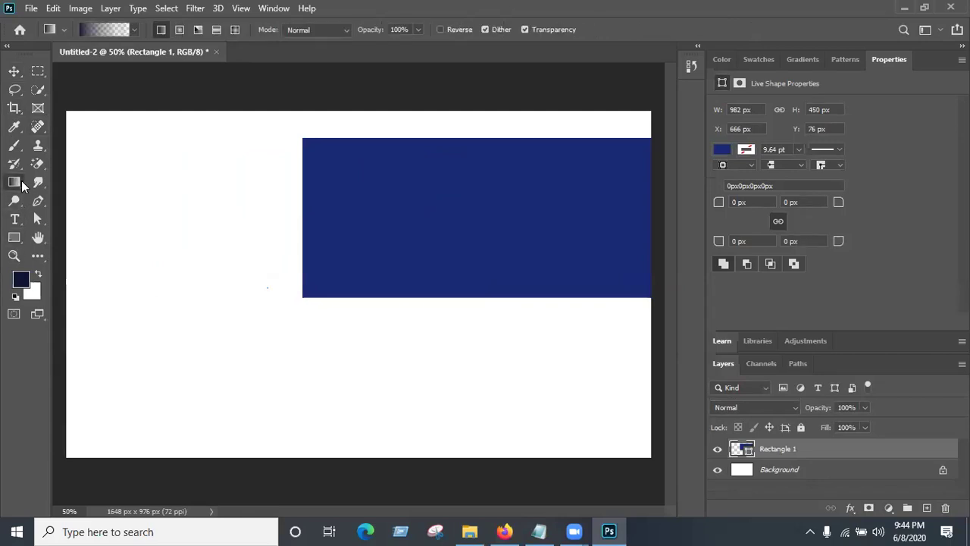
left_click(86, 28)
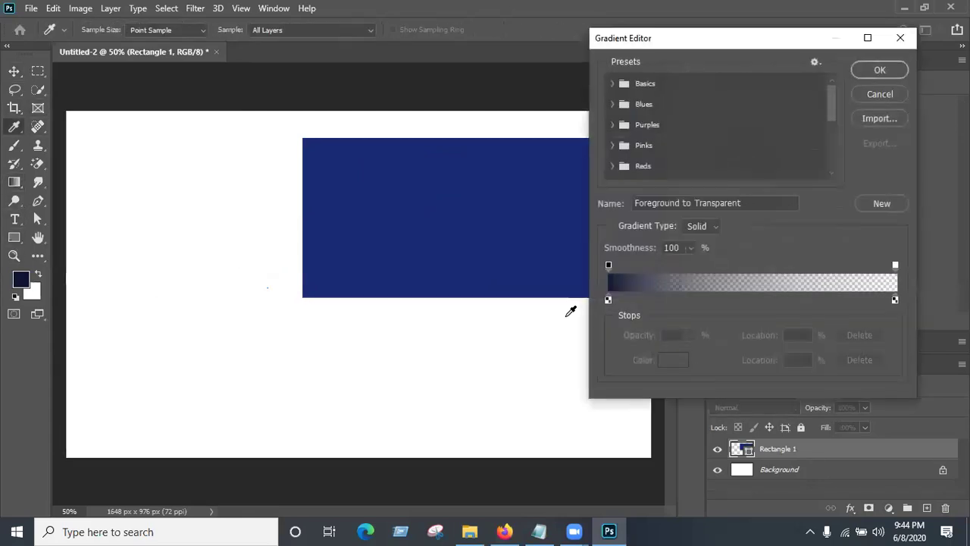
left_click(609, 299)
left_click(894, 300)
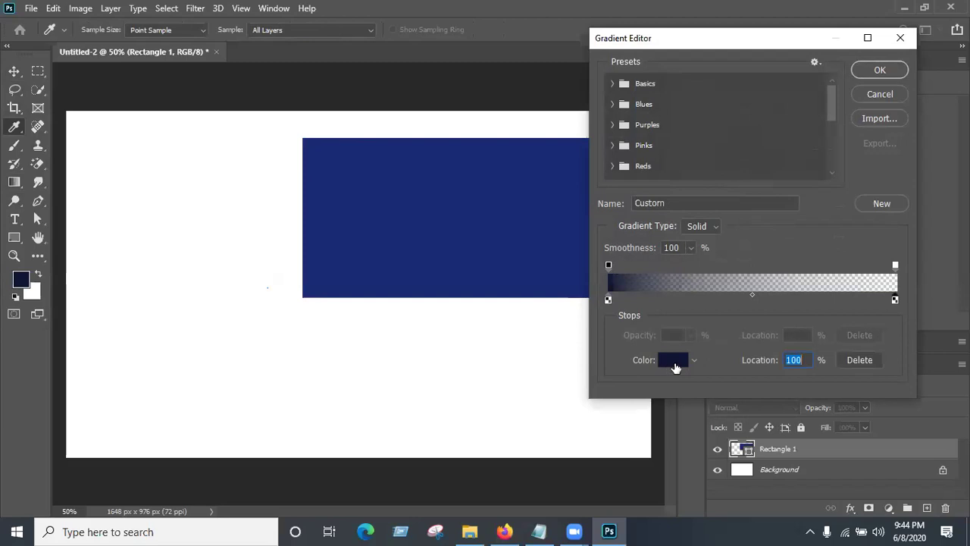
left_click(675, 362)
left_click(641, 230)
mouse_move(640, 230)
left_mouse_down()
mouse_move(643, 149)
mouse_move(647, 190)
left_mouse_up()
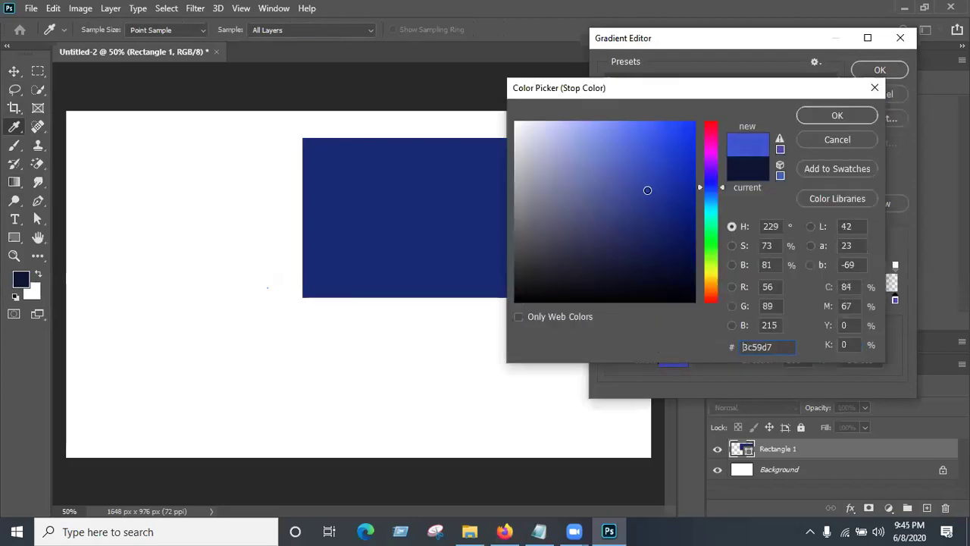
left_click(650, 167)
left_click_drag(636, 229, 660, 221)
key("Return")
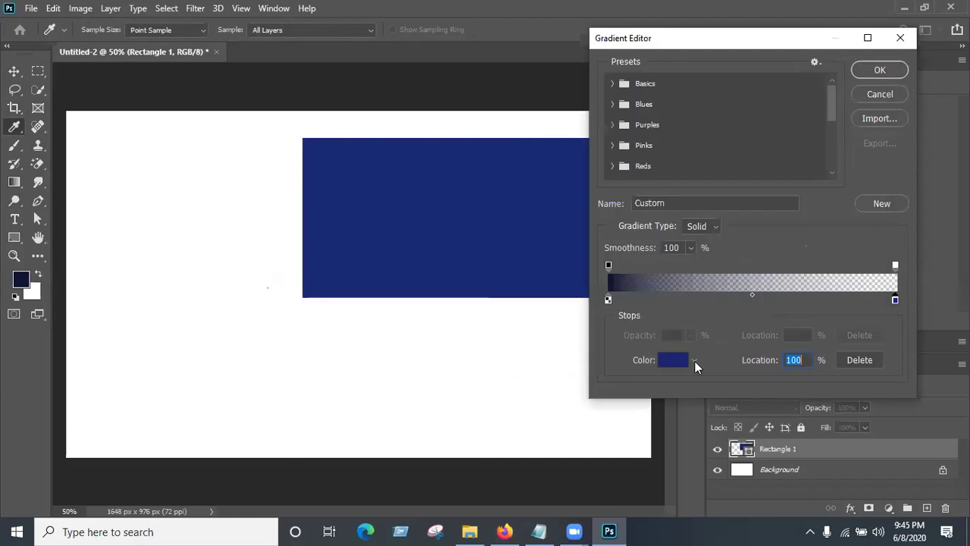
- Set the gradient's end color stop to the deep navy #0d1e5e
left_click(897, 299)
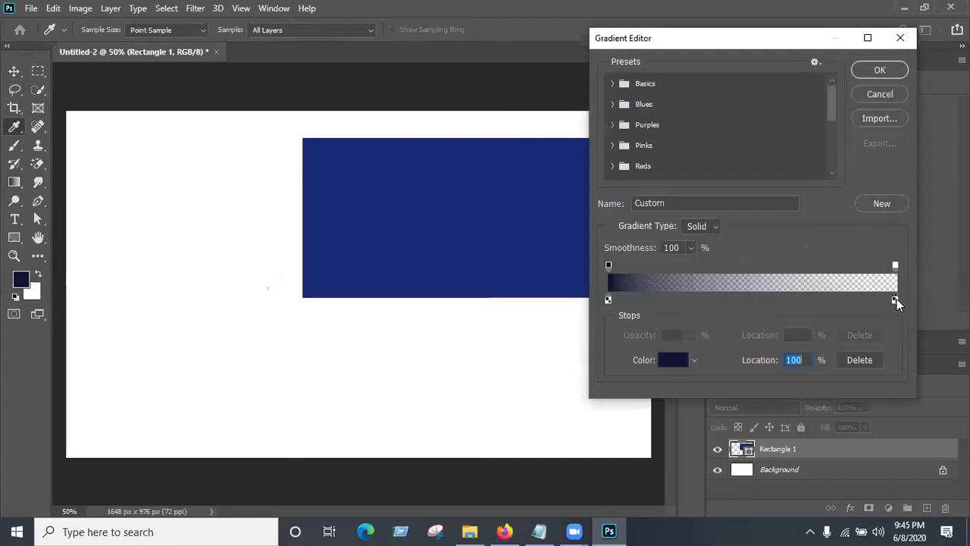
double_click(894, 298)
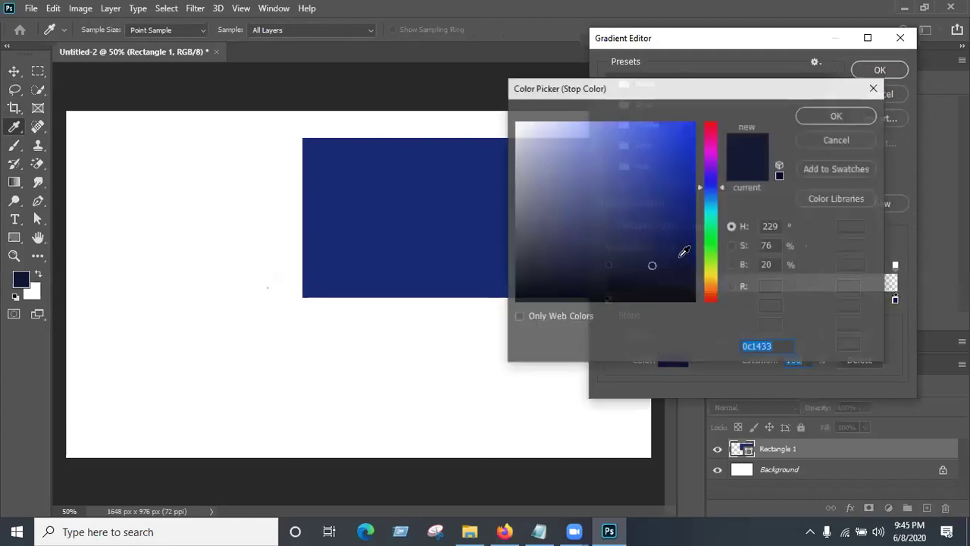
left_click(655, 214)
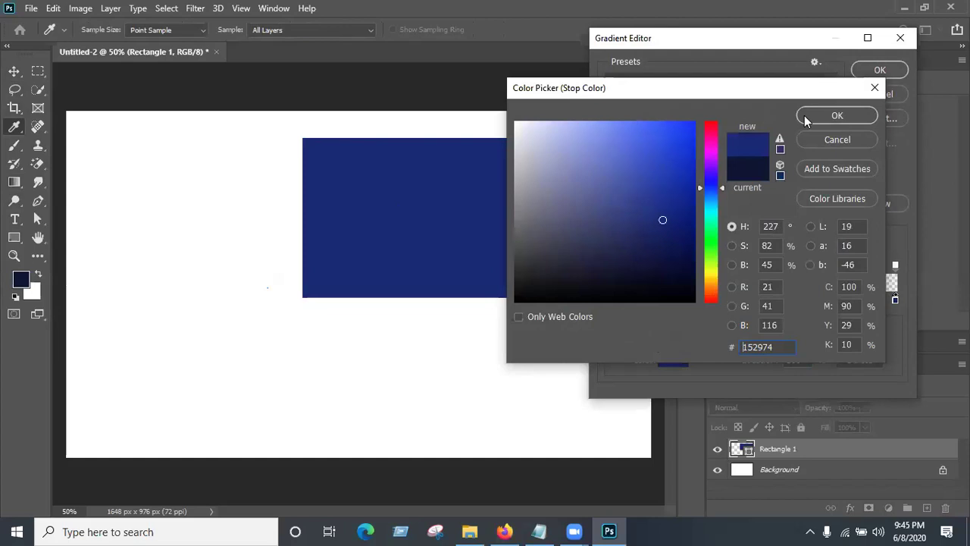
left_click(670, 235)
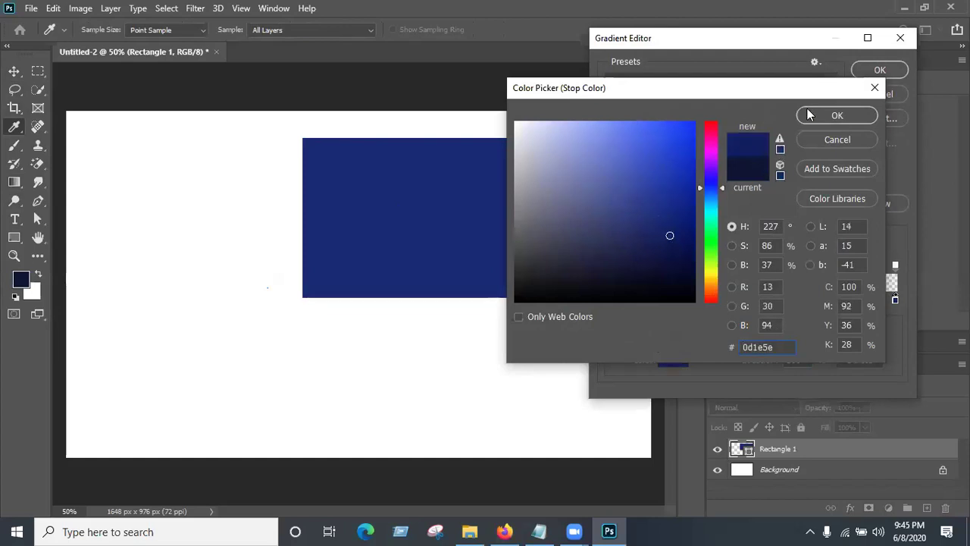
left_click(810, 115)
- Set the gradient's start color stop to the rectangle's blue #152974 and apply the custom gradient settings
left_click(608, 300)
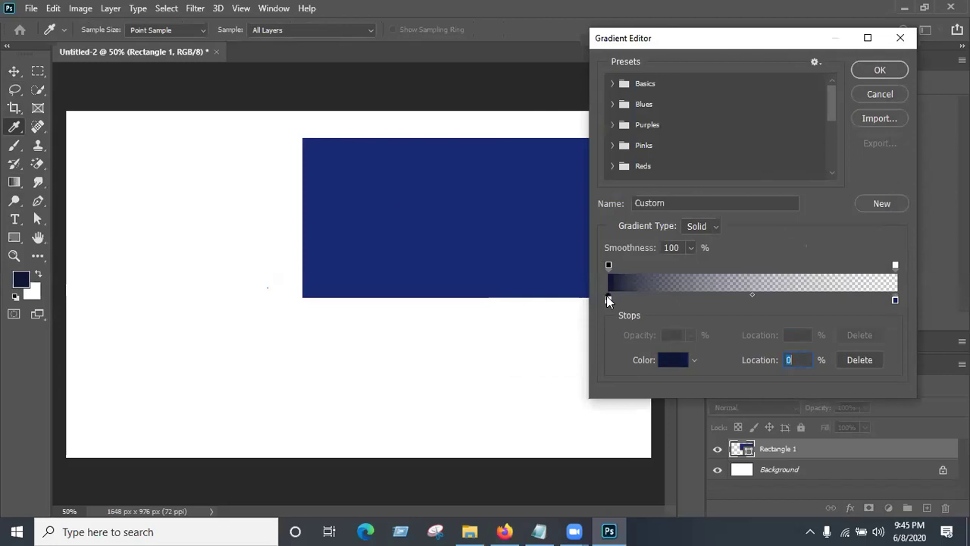
double_click(608, 300)
left_click(407, 179)
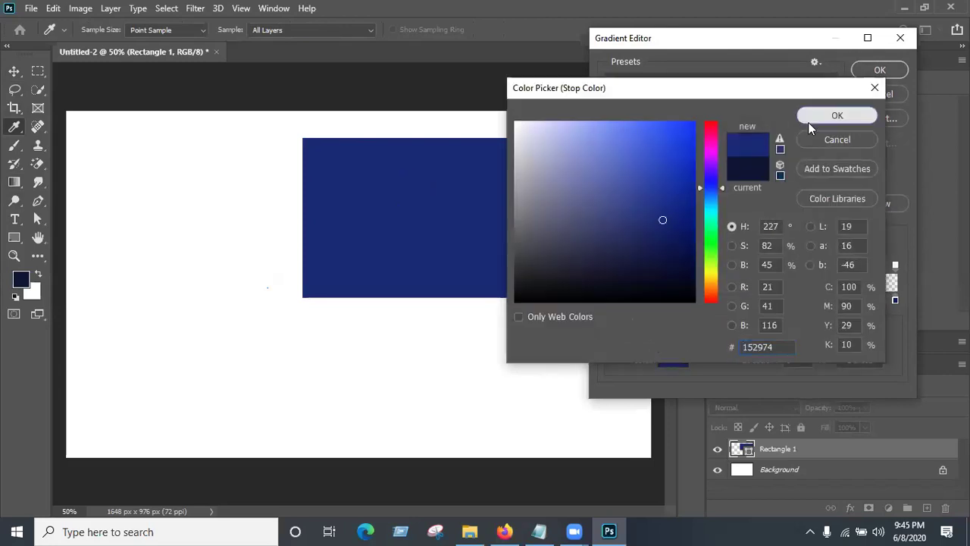
left_click(808, 120)
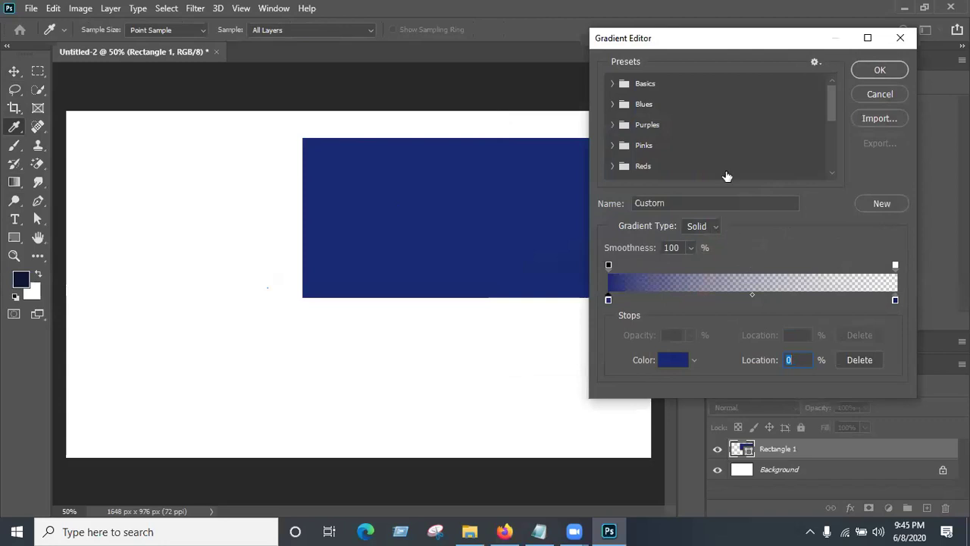
key("Return")
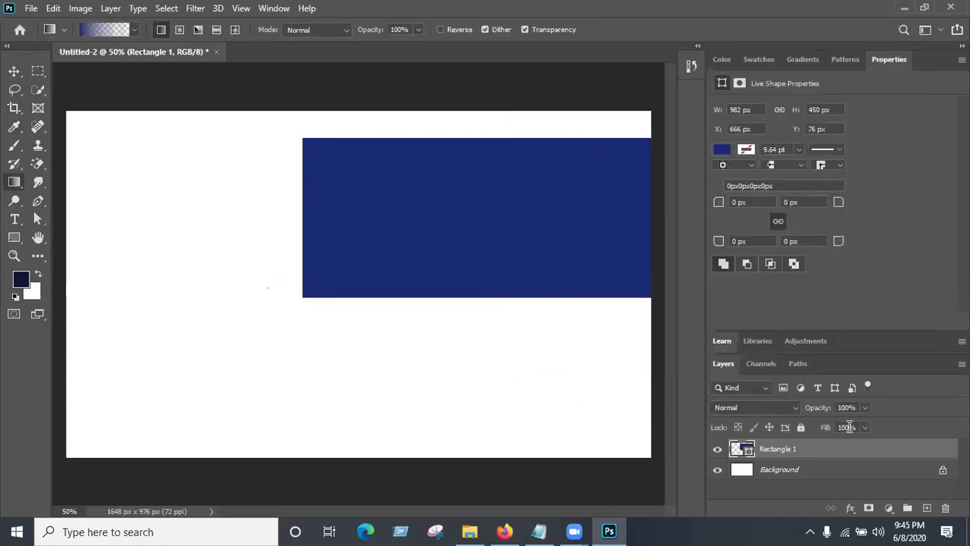
- Rasterize the Rectangle 1 layer, and undo a trial gradient drawn horizontally across the rectangle
left_click(364, 169)
left_click(456, 207)
right_click(839, 449)
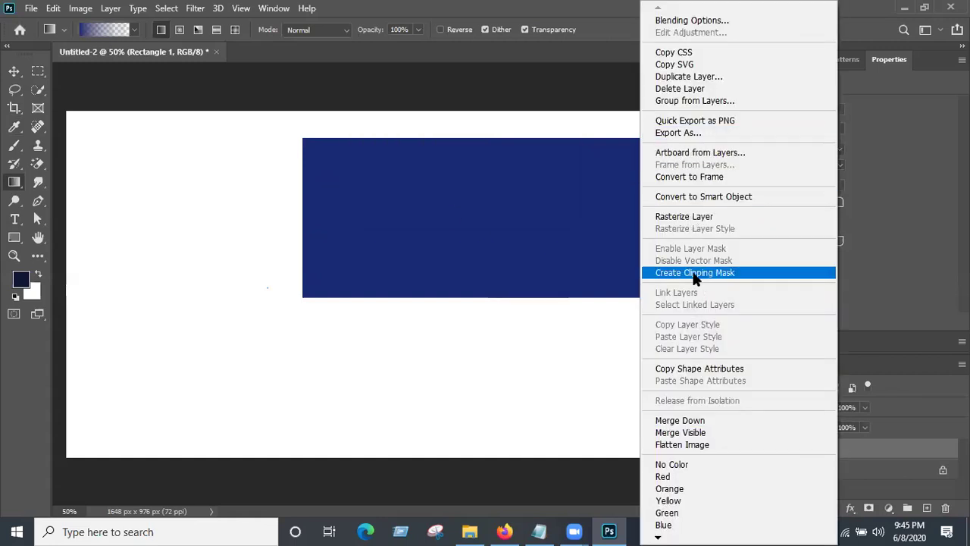
left_click(691, 218)
left_click_drag(315, 220, 635, 220)
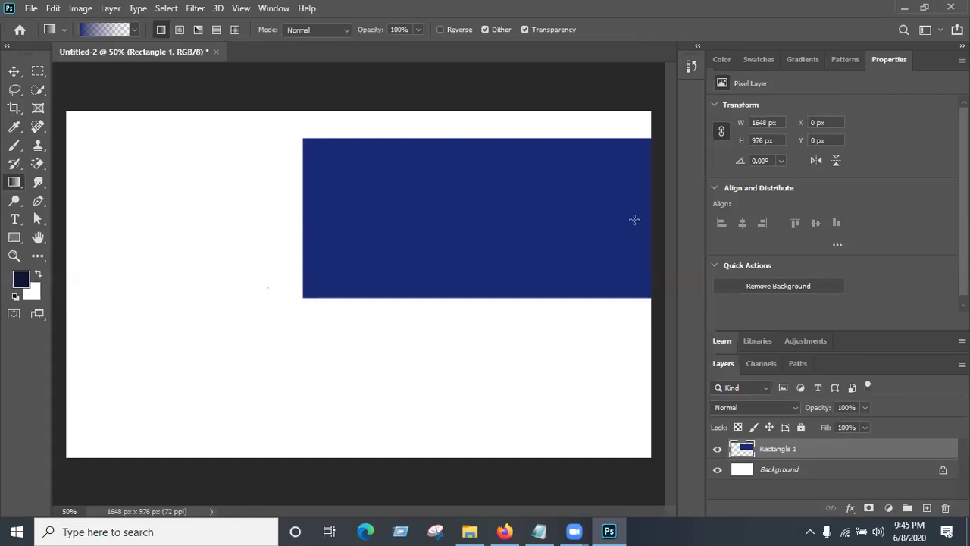
key("ctrl+z")
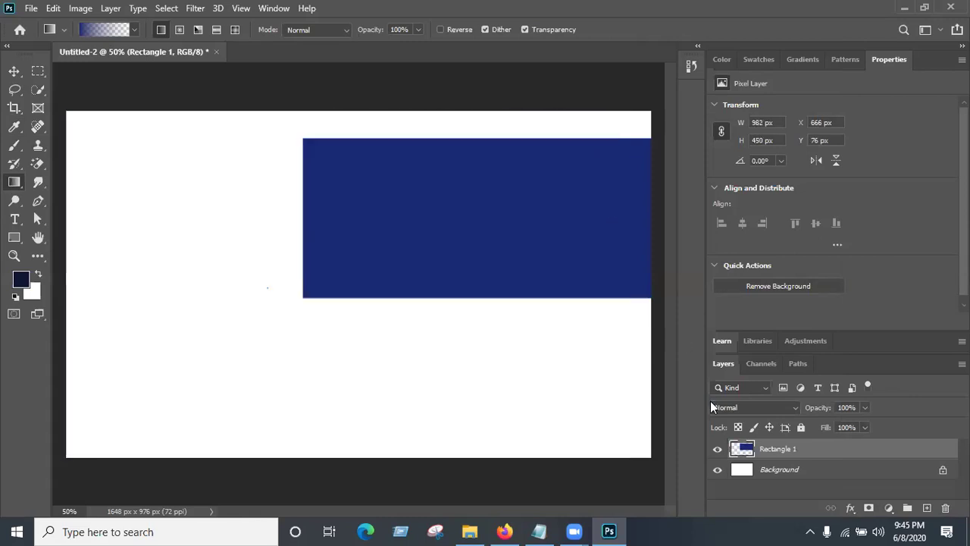
- Load the rectangle's pixels as a selection and draw the gradient inside it, once horizontally and once from top to bottom
left_click_drag(737, 446, 746, 457)
left_click(743, 453, "ctrl")
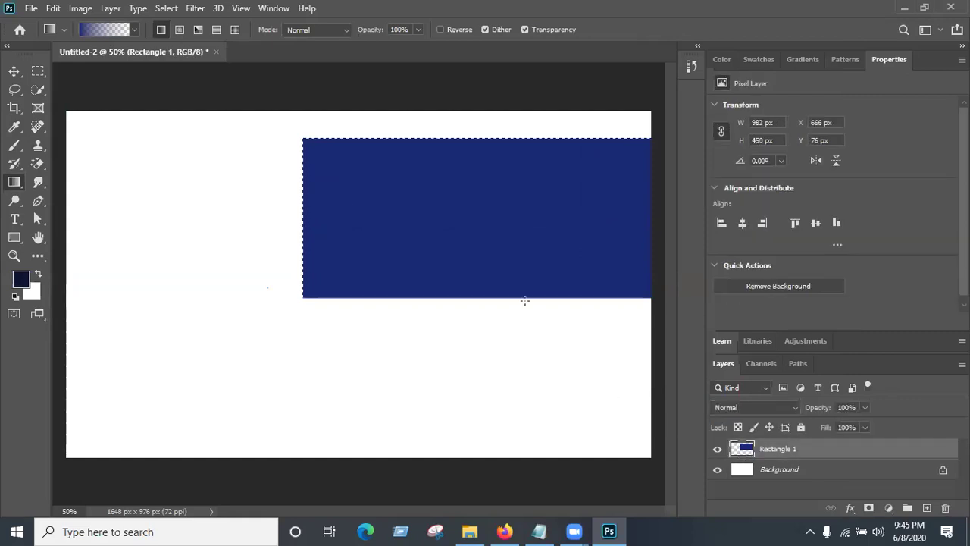
left_click_drag(308, 214, 644, 216)
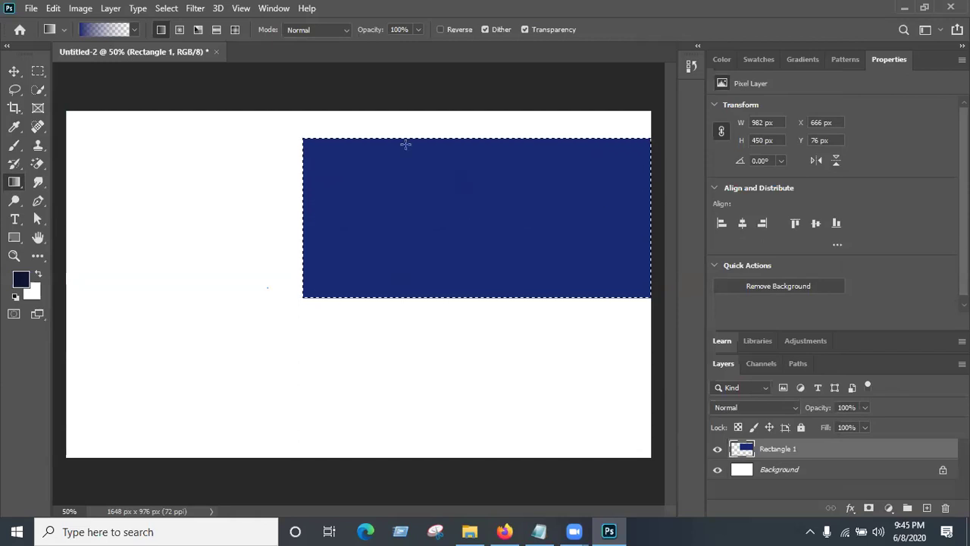
left_click_drag(464, 146, 464, 257)
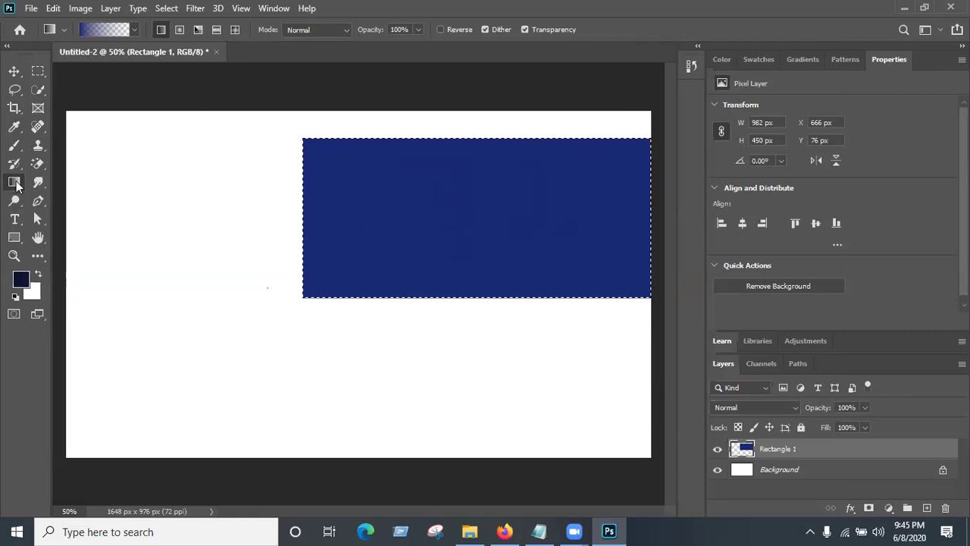
- Set the gradient's end opacity stop to 100% at location 100% in the Gradient Editor
left_click(101, 34)
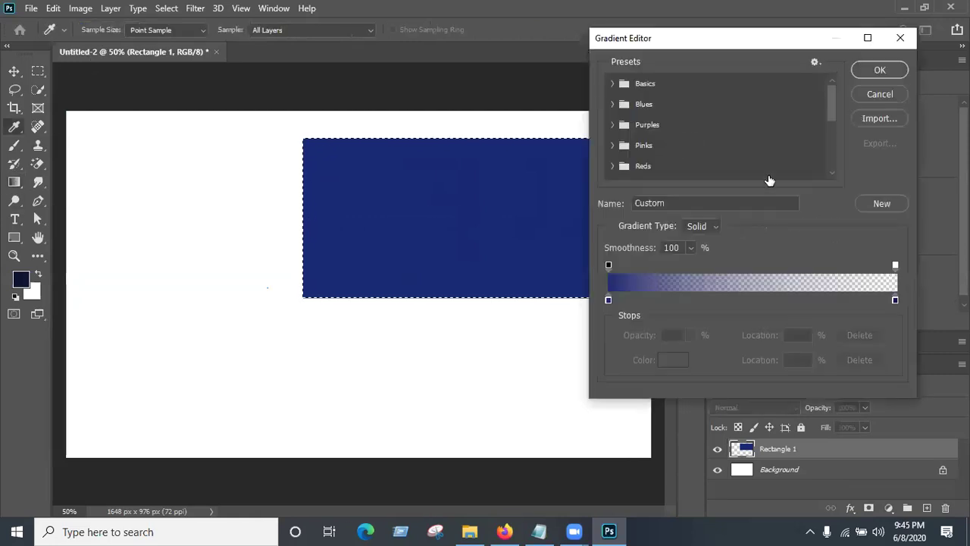
left_click(896, 300)
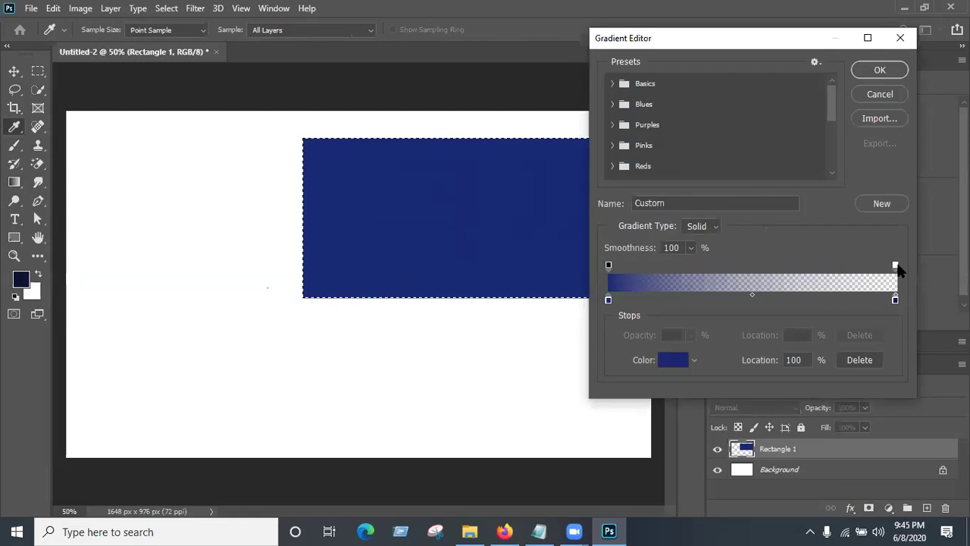
left_click(890, 266)
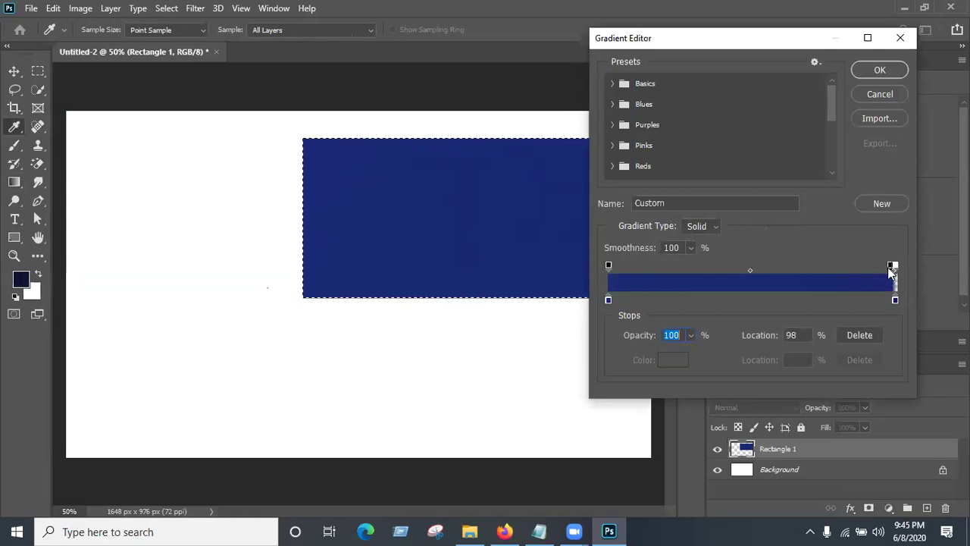
left_click_drag(894, 265, 901, 265)
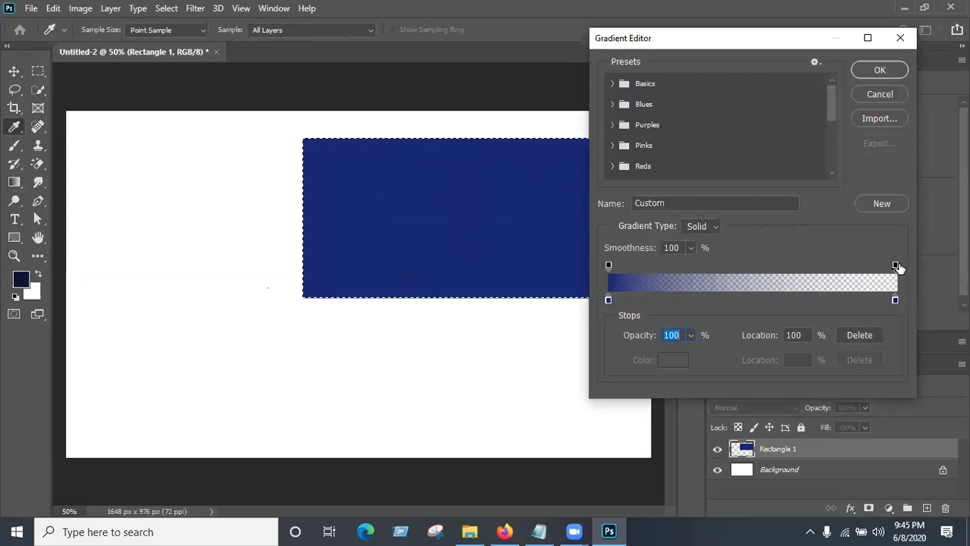
type("0")
left_click(690, 334)
left_click_drag(696, 351, 812, 356)
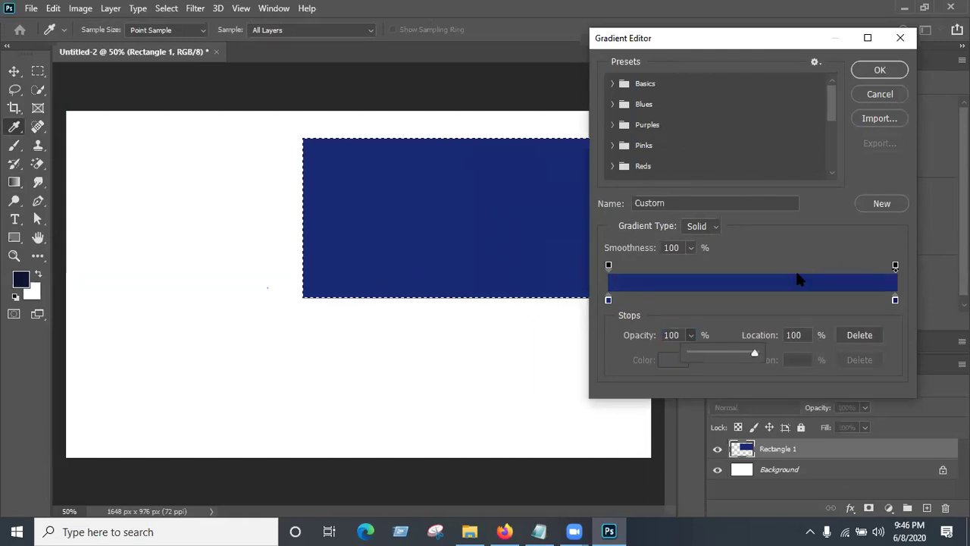
- Change the gradient's end color stop to a darker navy blue sampled in the Color Picker
left_click(895, 299)
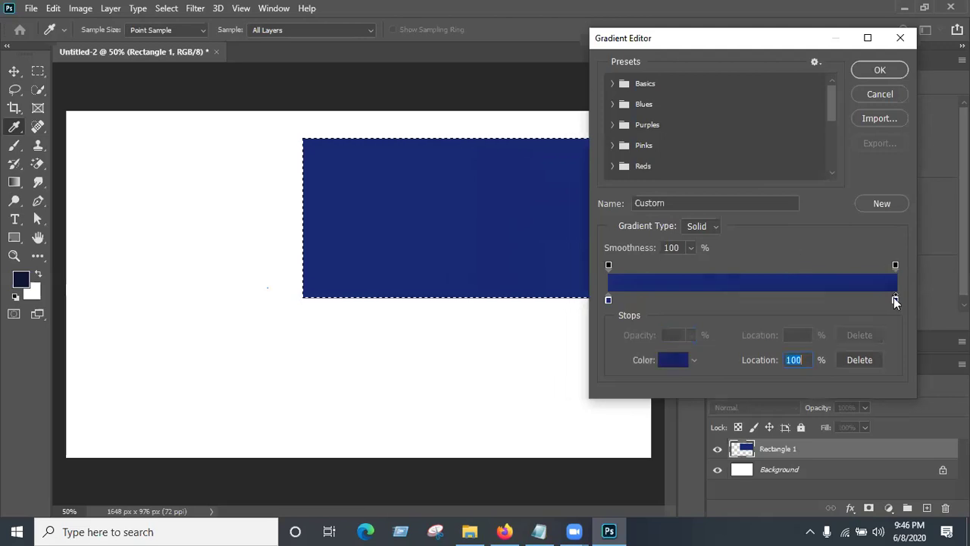
double_click(893, 298)
left_click(671, 247)
left_click(827, 118)
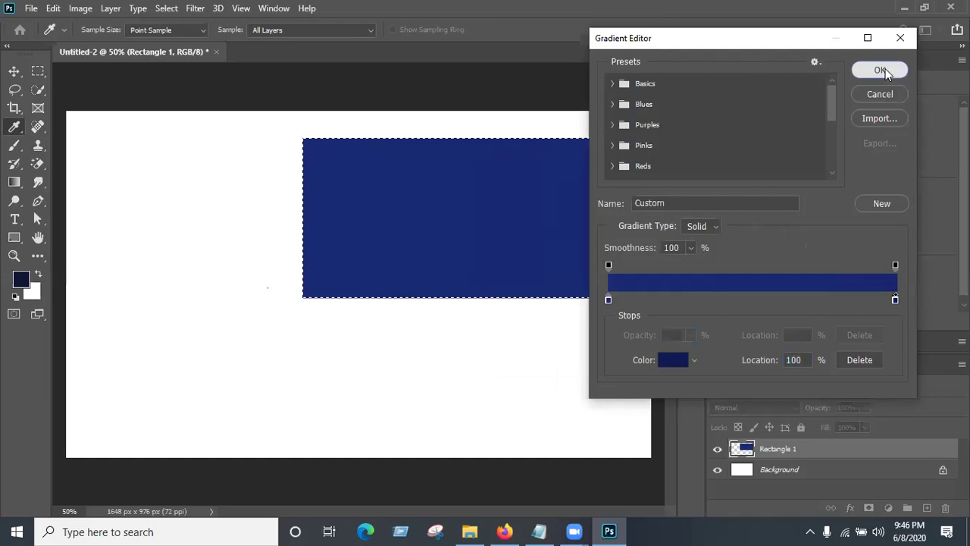
- Accept the edited gradient and draw it repeatedly inside the selected rectangle, horizontally and diagonally in different directions
left_click(880, 70)
left_click_drag(372, 197, 531, 197)
left_click_drag(350, 207, 464, 222)
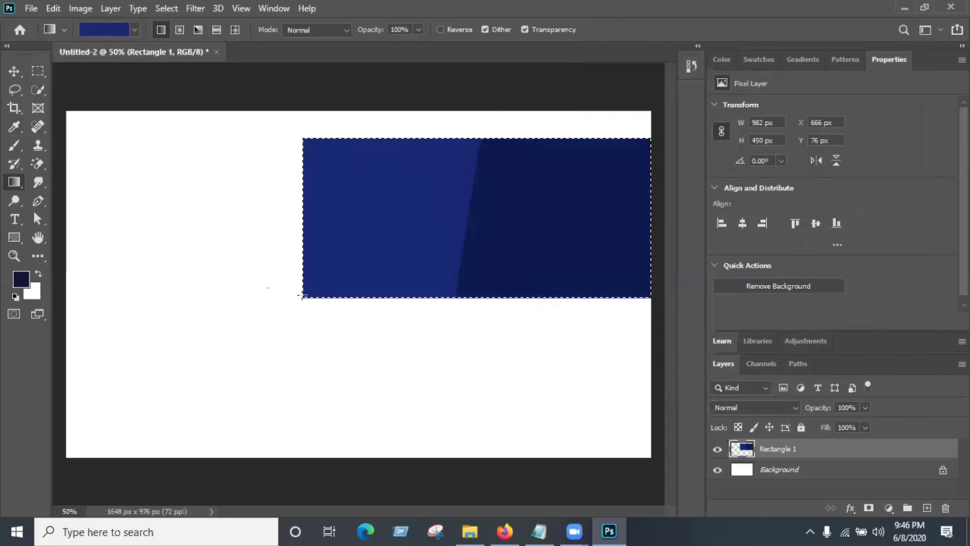
left_click_drag(605, 175, 649, 139)
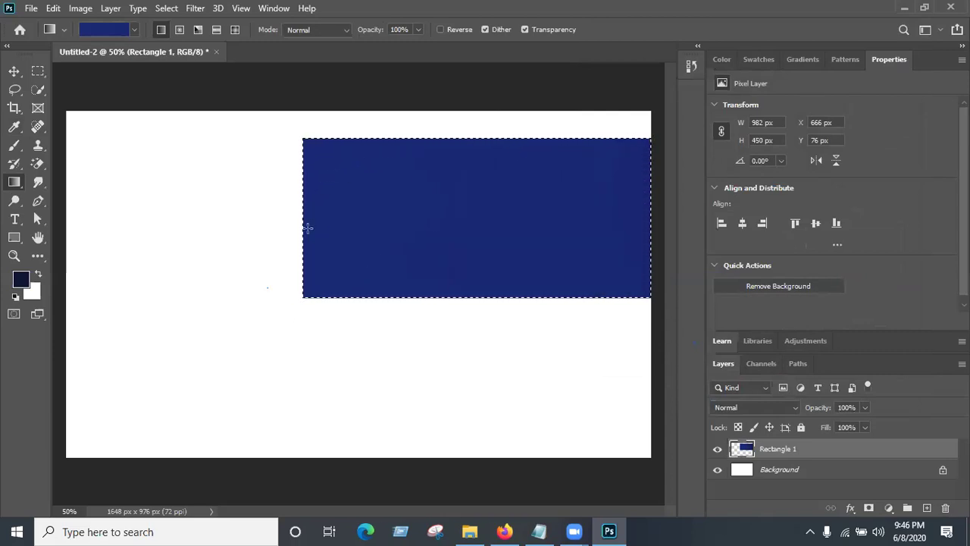
left_click(494, 236)
left_click_drag(329, 169, 402, 271)
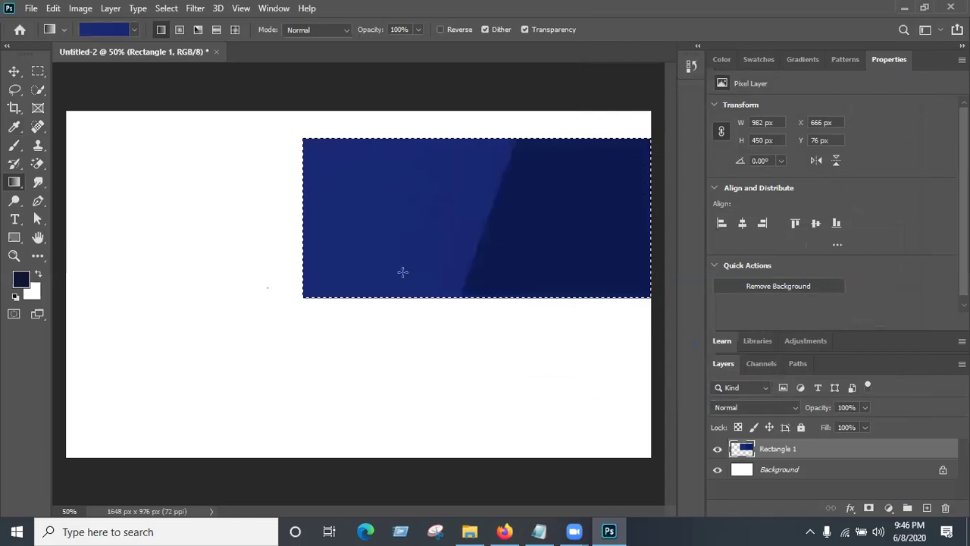
left_click_drag(671, 203, 399, 230)
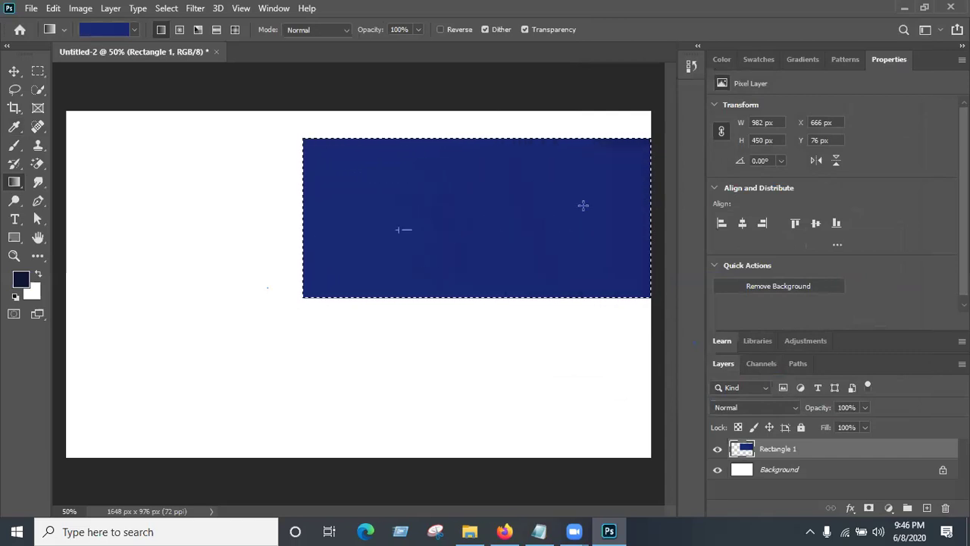
left_click_drag(583, 205, 617, 255)
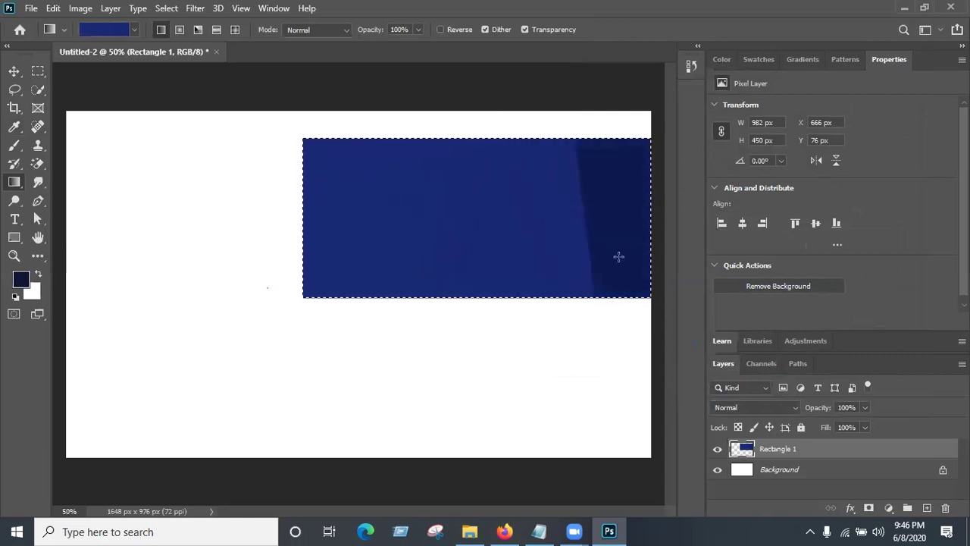
- Open the gradient for editing and move its end opacity stop inward to slightly past the middle of the ramp
left_click(99, 30)
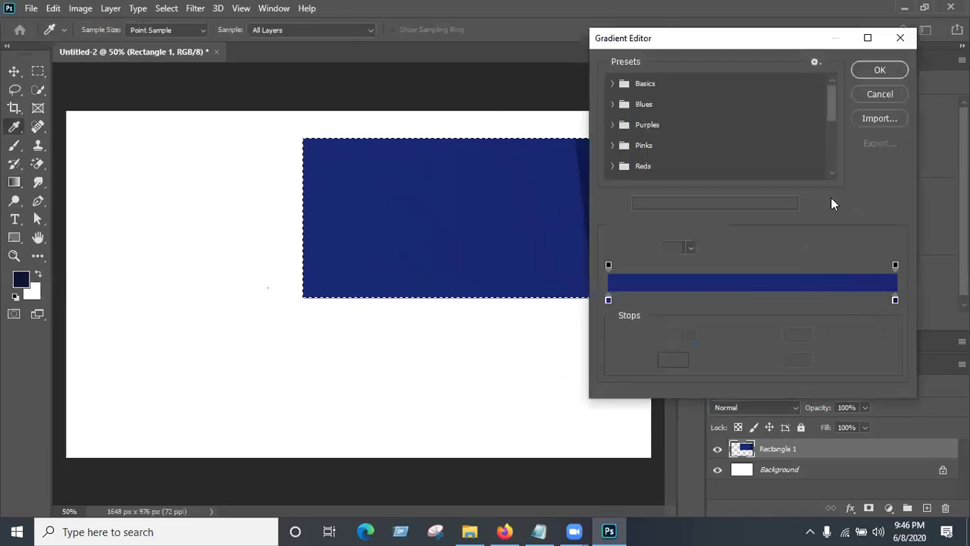
left_click(881, 266)
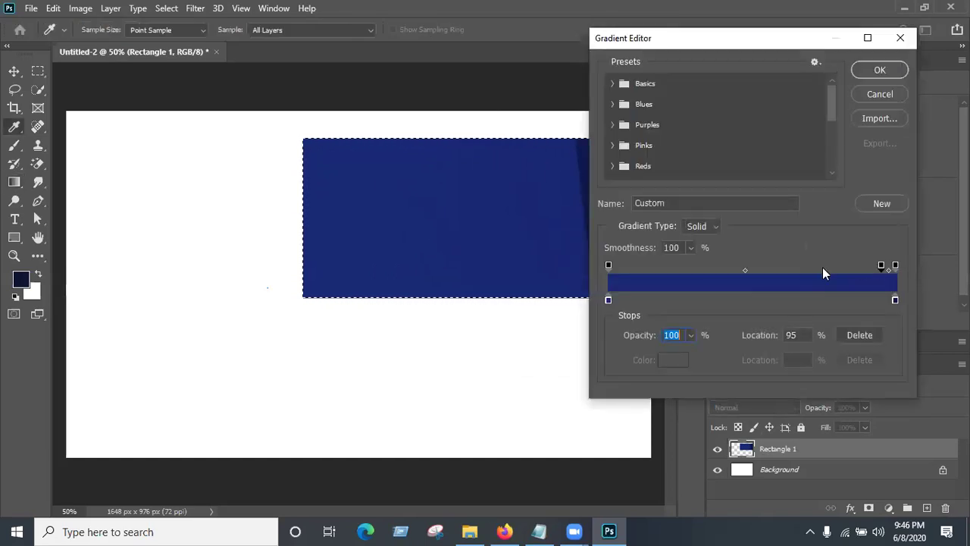
left_click_drag(771, 265, 808, 296)
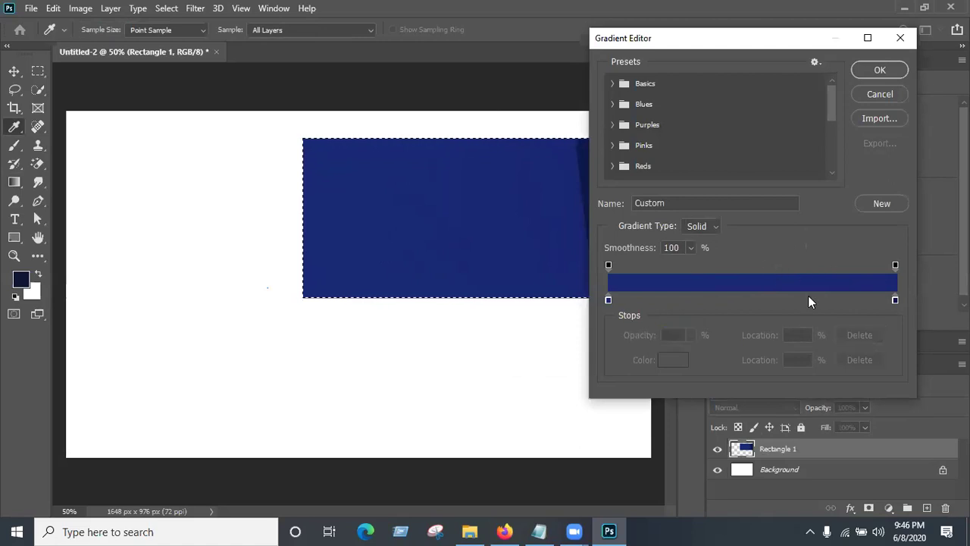
left_click_drag(881, 265, 775, 265)
- Set the gradient's start color stop to the lighter blue 2c4293 and accept the edited gradient
double_click(608, 299)
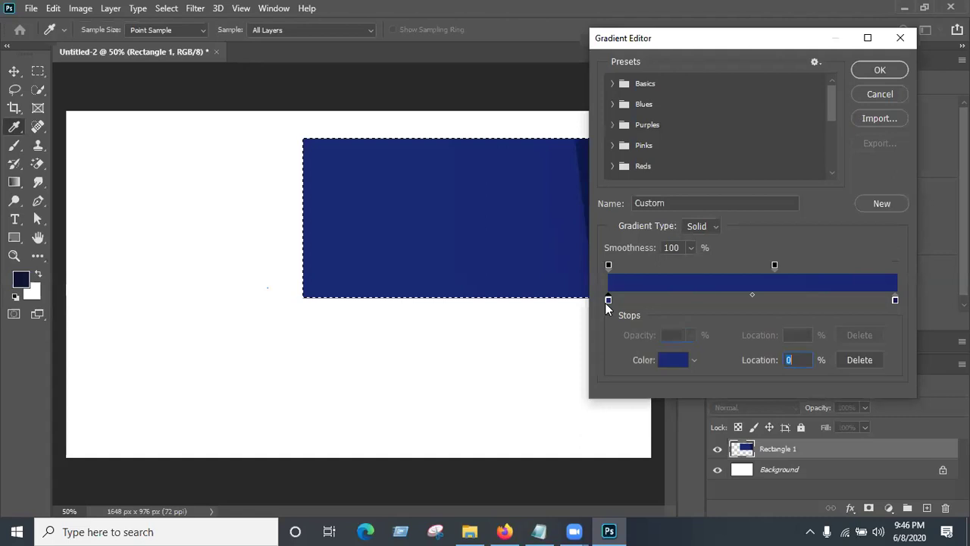
mouse_move(661, 220)
left_mouse_down()
mouse_move(643, 185)
mouse_move(641, 198)
left_mouse_up()
left_click(827, 115)
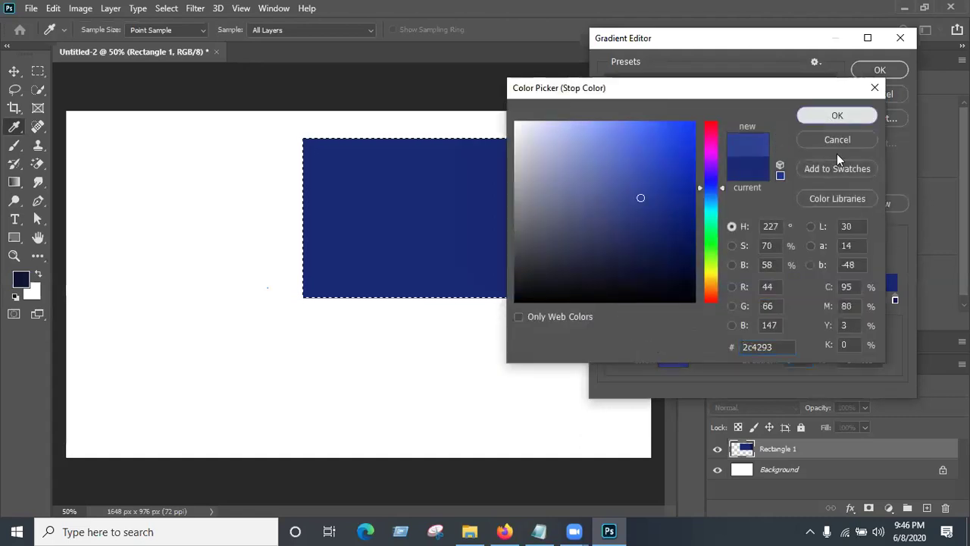
left_click(869, 72)
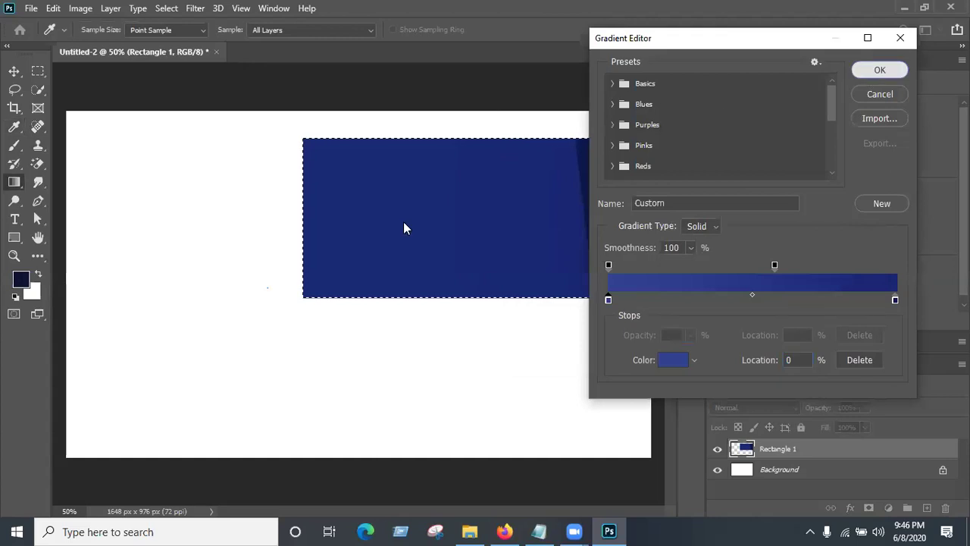
- Draw the gradient linearly across the rectangle twice, replace it with a radial gradient from near its center to the far edge, and deselect
left_click_drag(314, 225, 615, 227)
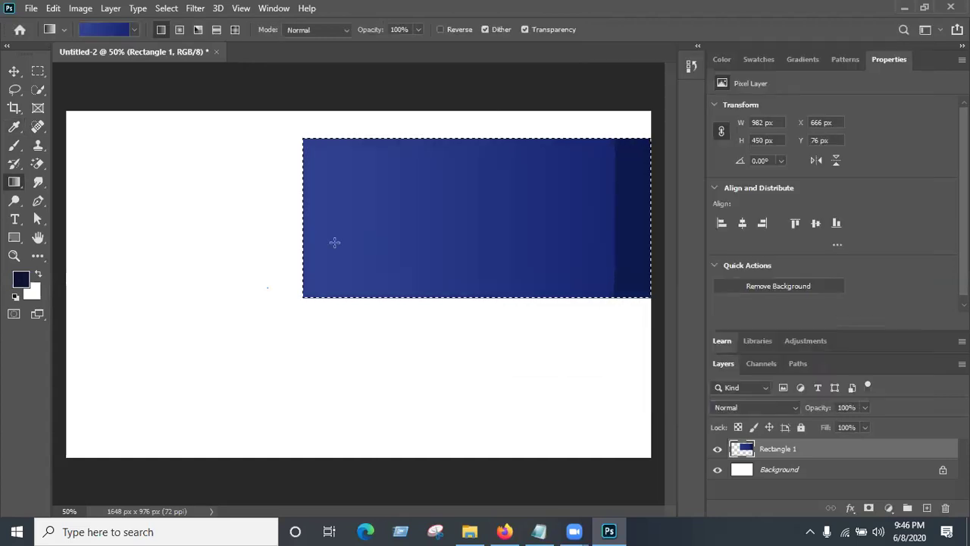
left_click_drag(182, 239, 583, 239)
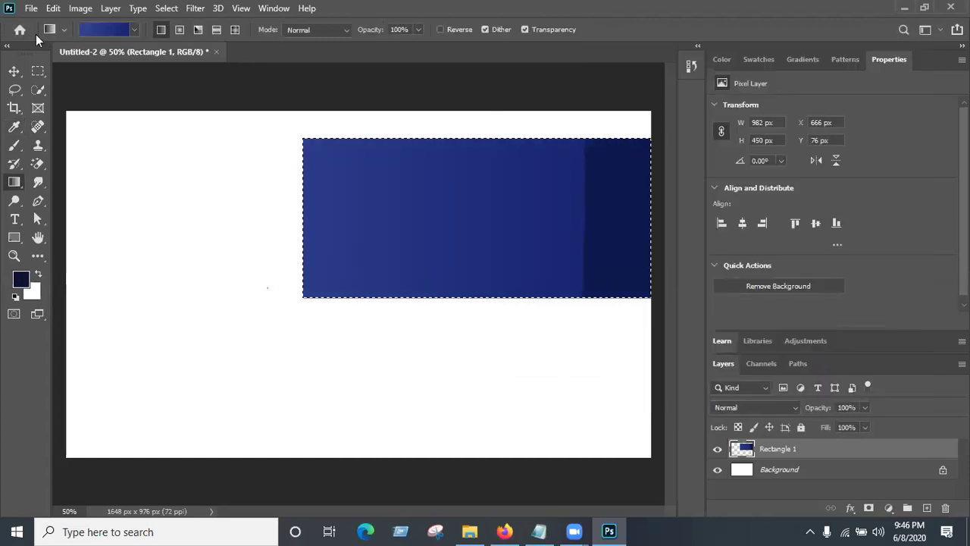
left_click_drag(429, 239, 651, 196)
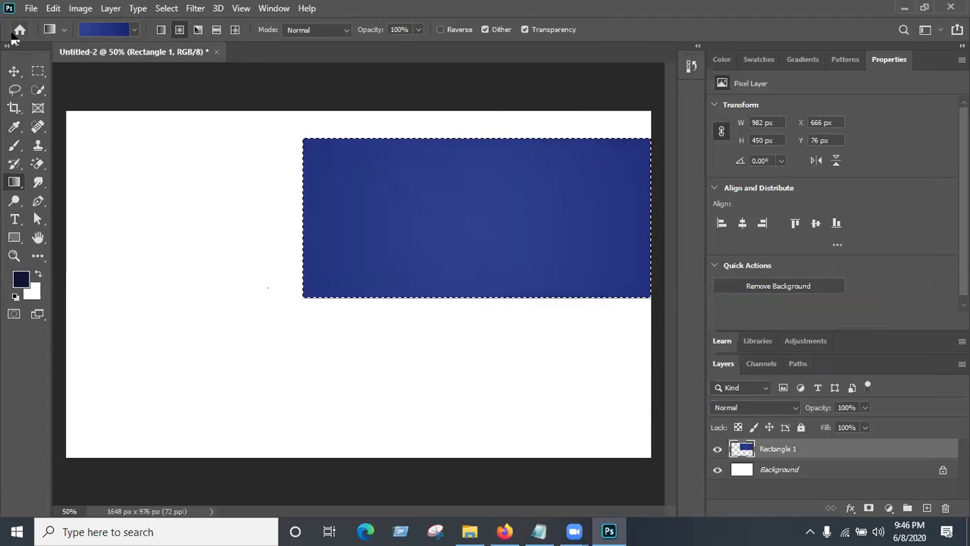
key("ctrl+d")
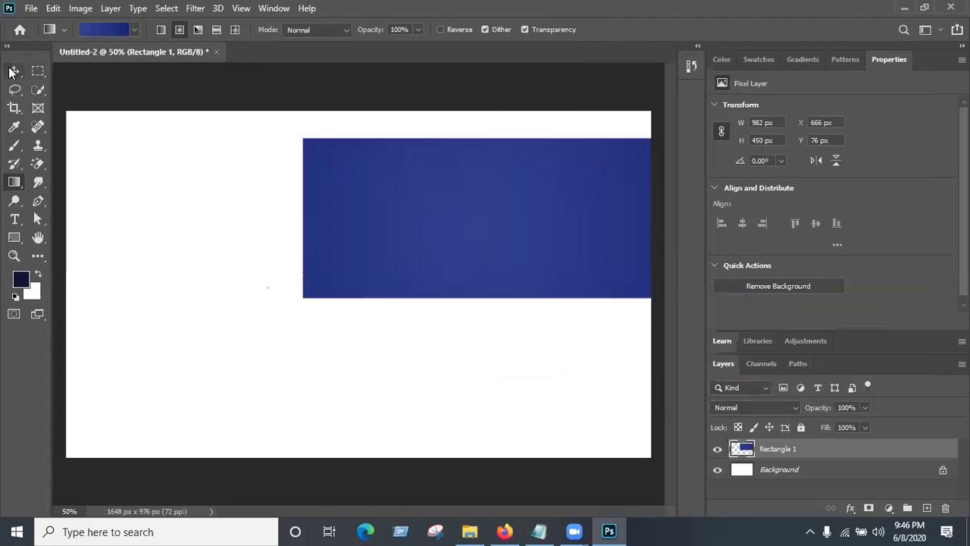
- Sample the rectangle's blue as the foreground color and draw a circle of about 280 px on the rectangle with the Ellipse tool
left_click(14, 72)
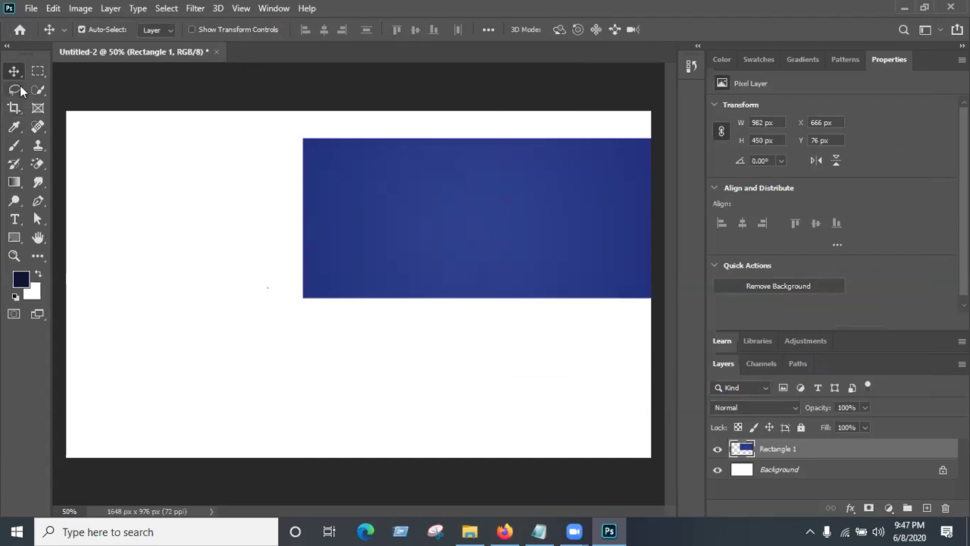
left_click(15, 182)
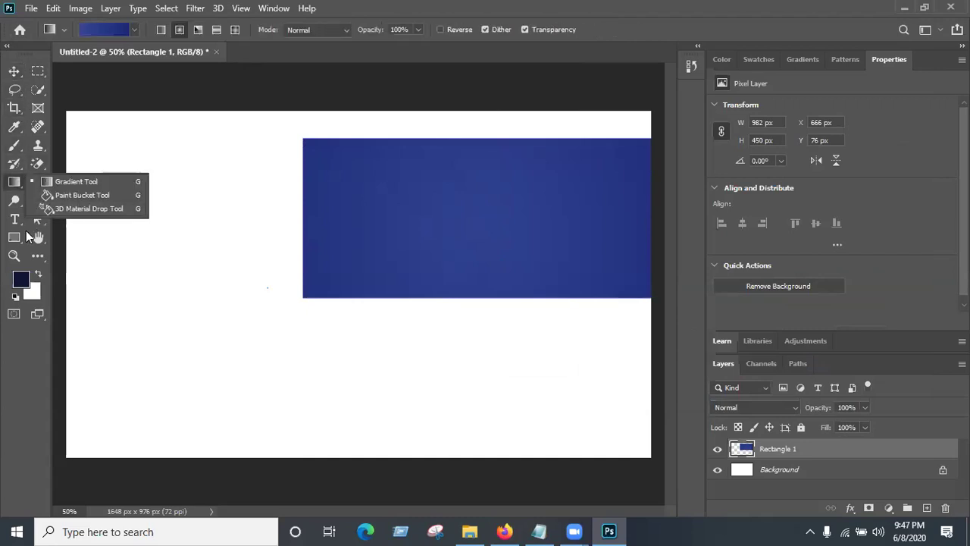
left_click(21, 236)
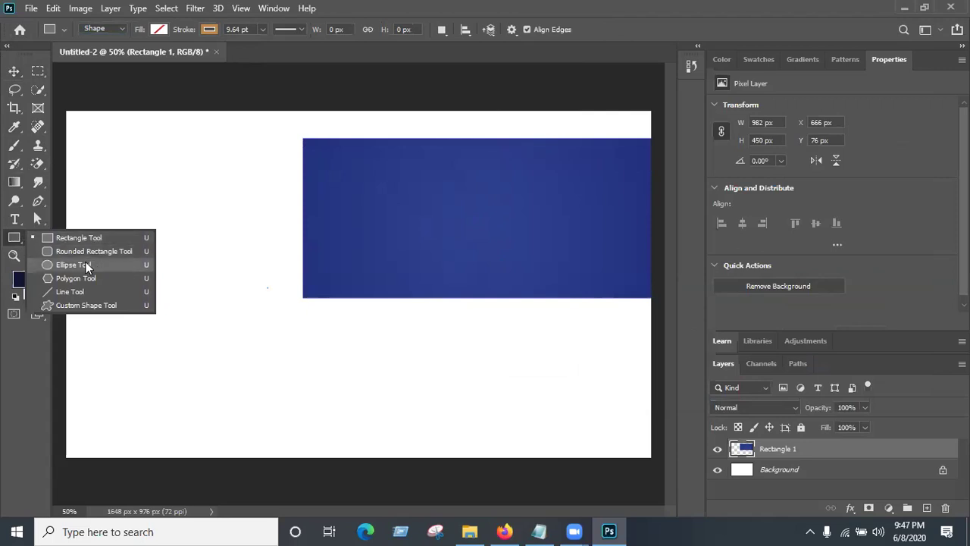
left_click(73, 265)
left_click(530, 211, "alt")
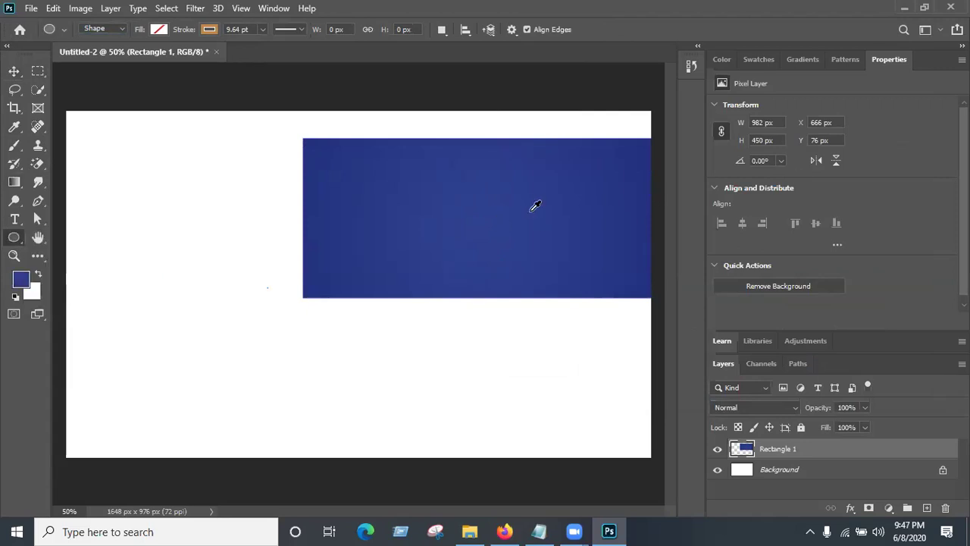
left_click_drag(509, 197, 564, 246)
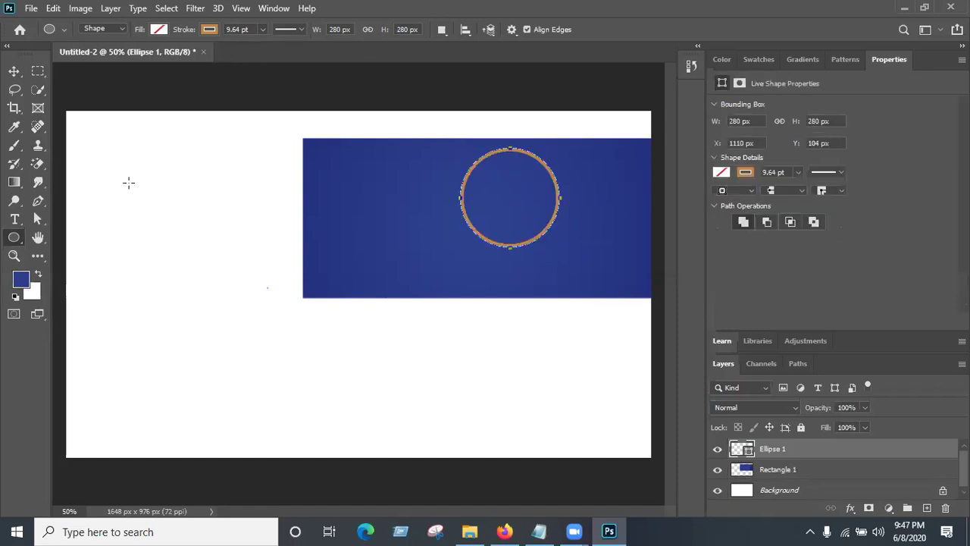
- Remove the circle's orange stroke and fill it with a recently used medium blue
left_click(159, 30)
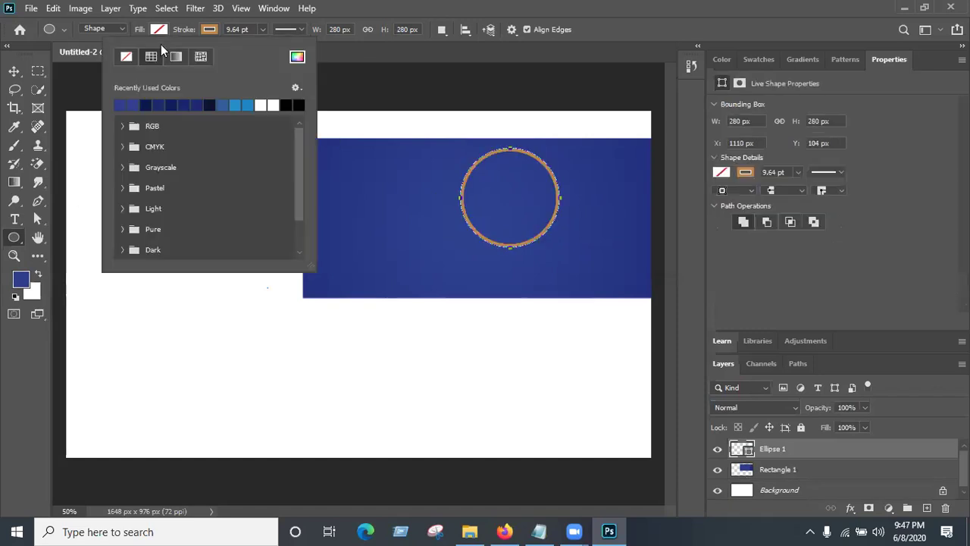
left_click(127, 58)
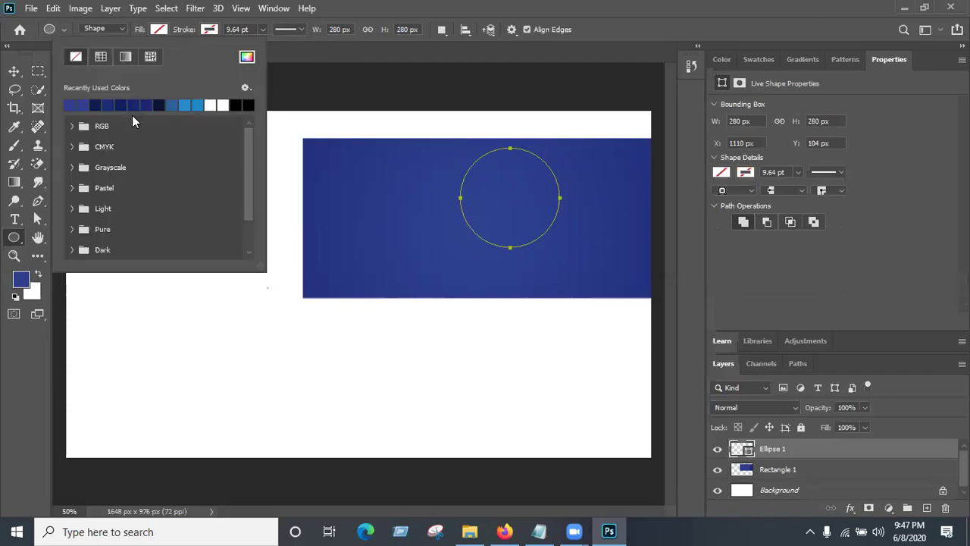
left_click(182, 101)
left_click(14, 71)
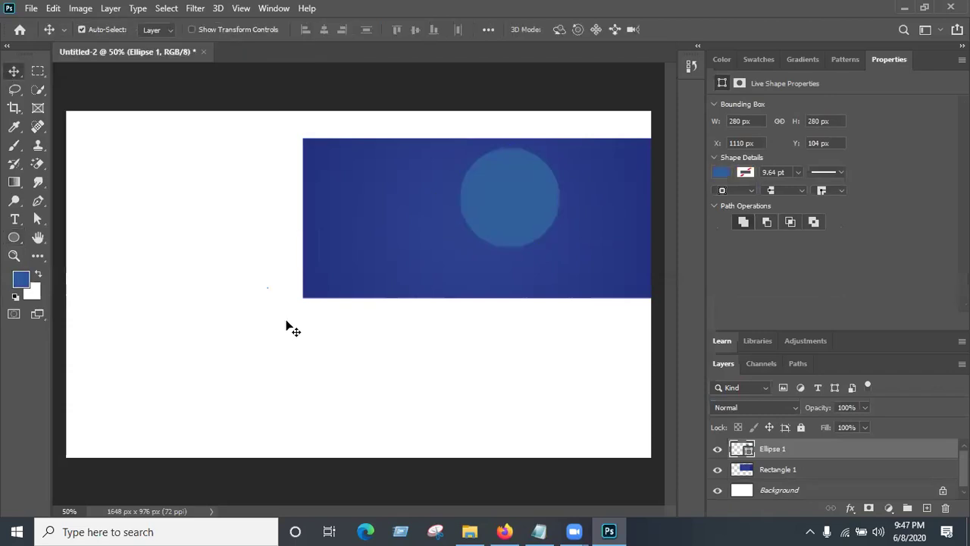
- Move the circle to about X 1134, Y 161 px, duplicate its layer, and shift the copy horizontally to about X 684 px
left_click_drag(512, 204, 521, 225)
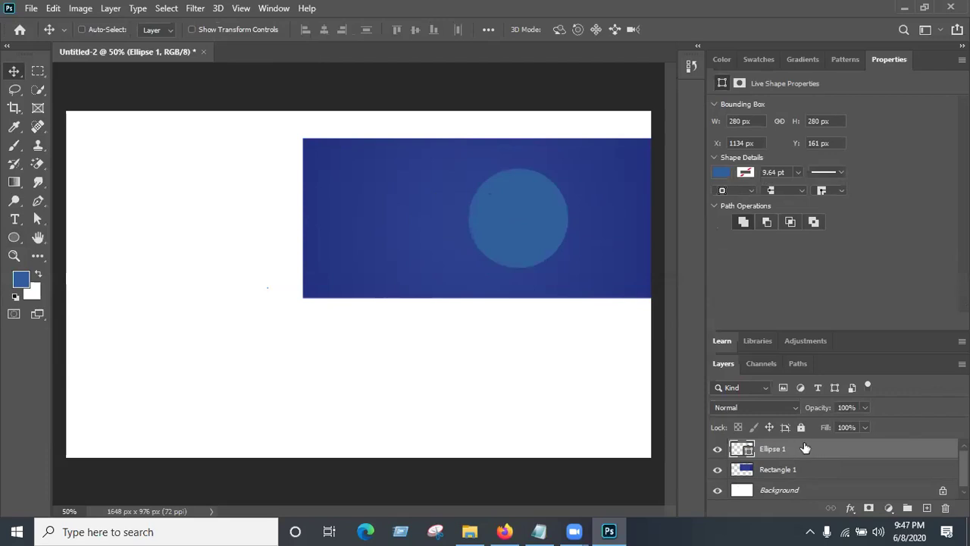
key("ctrl+j")
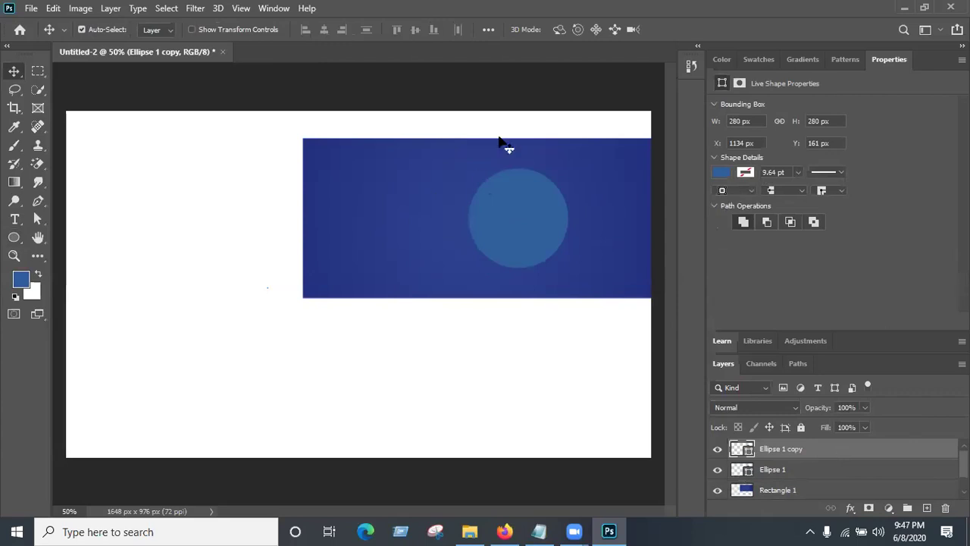
left_click_drag(534, 233, 389, 234)
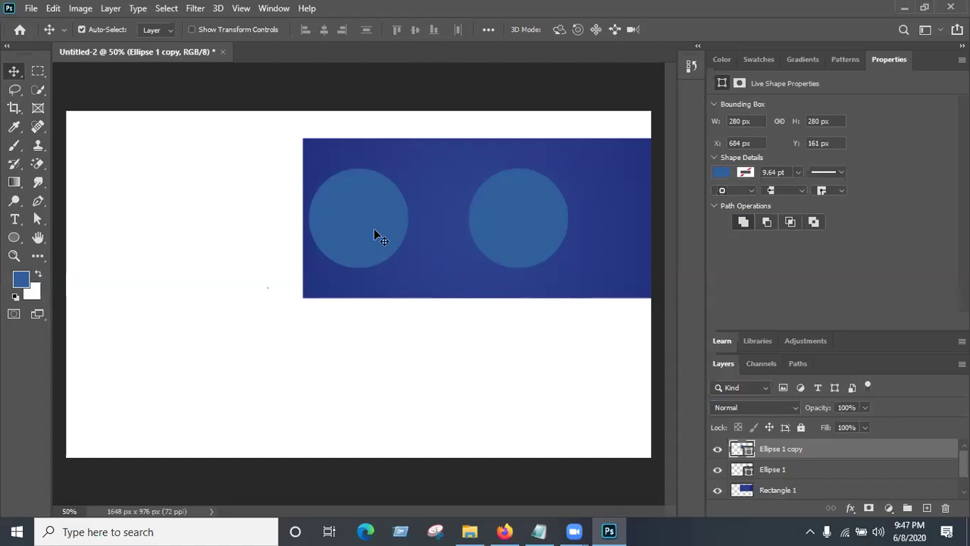
- Change the fill of the original Ellipse 1 circle to the pale grey e7ebef
left_click(755, 468)
double_click(739, 469)
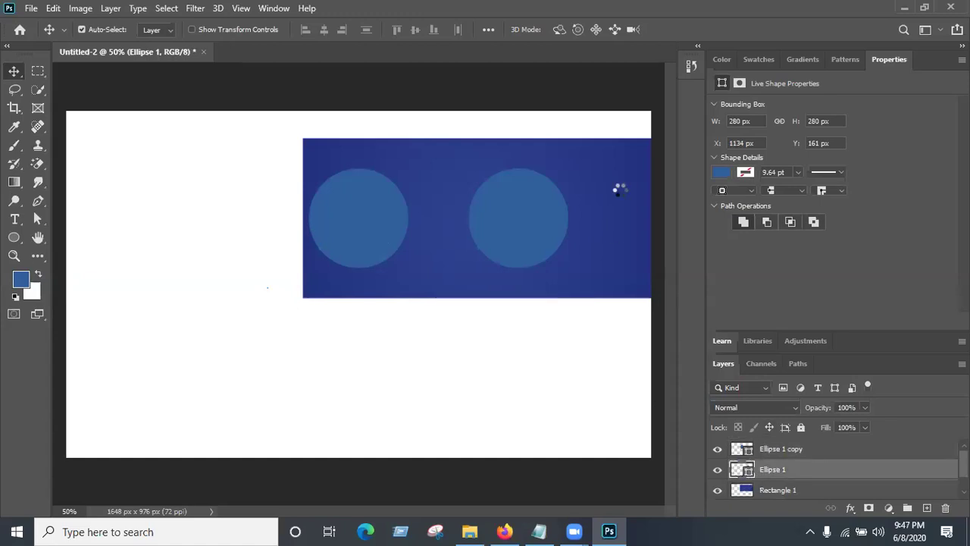
left_click(555, 148)
mouse_move(555, 149)
left_mouse_down()
mouse_move(585, 119)
mouse_move(520, 132)
left_mouse_up()
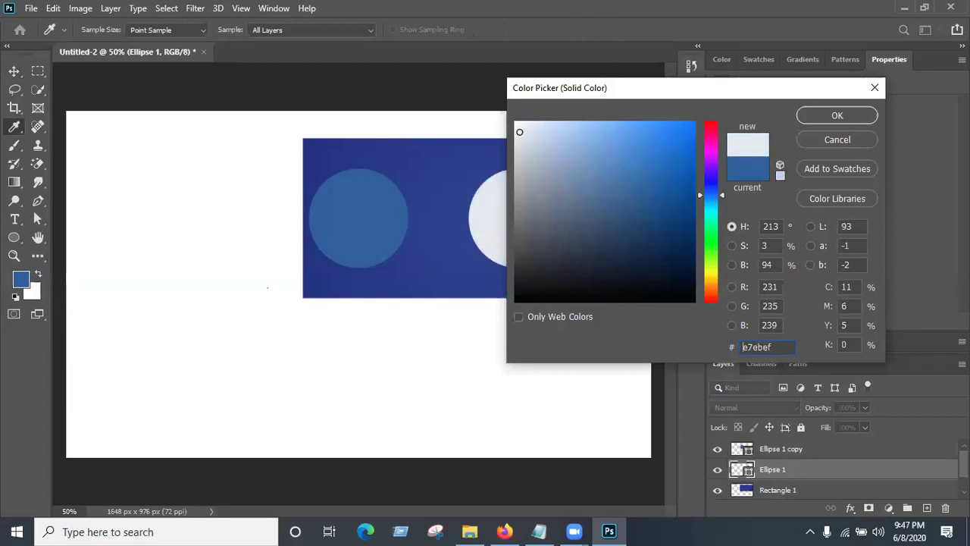
left_click(849, 123)
key("v")
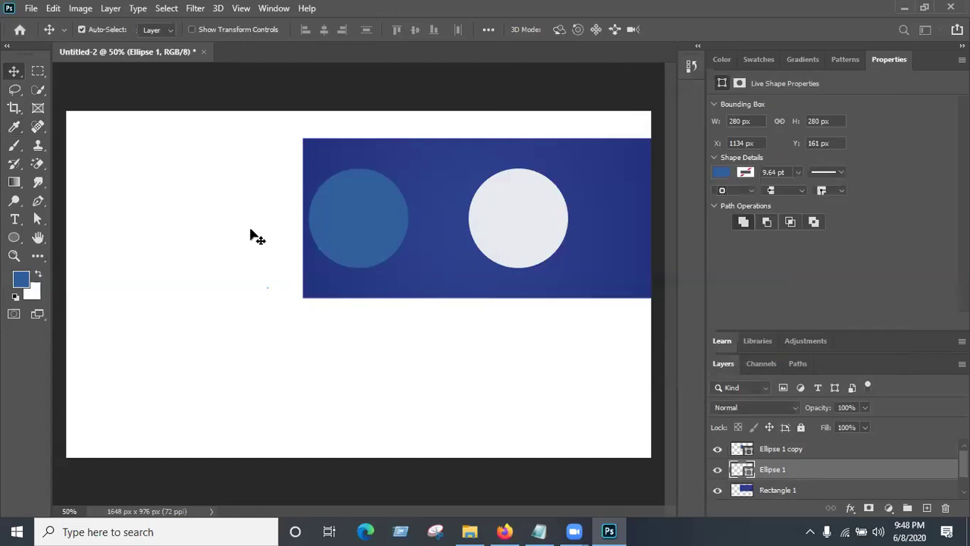
- Align the blue circle copy exactly over the pale one, and scale the pale Ellipse 1 to about 106% around its center
left_click_drag(356, 232, 510, 227)
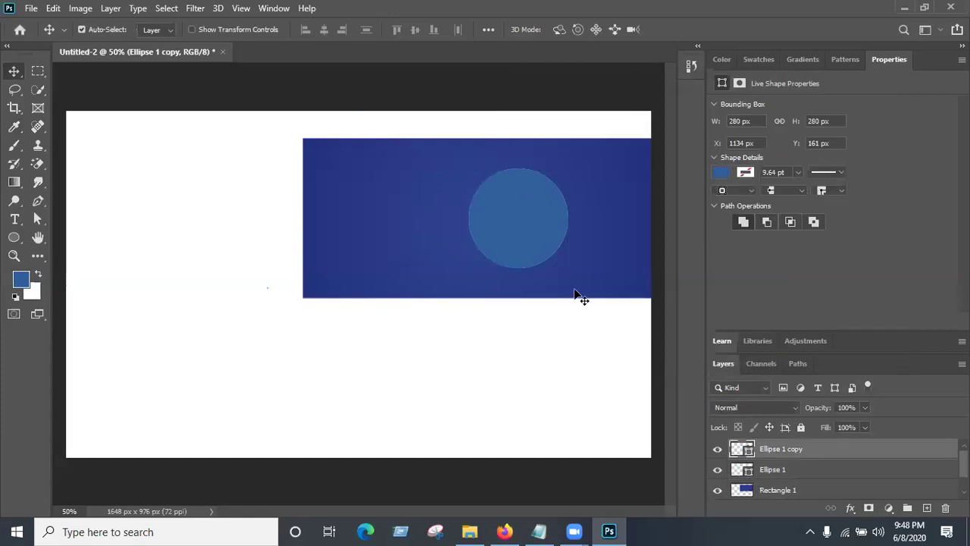
left_click(784, 473)
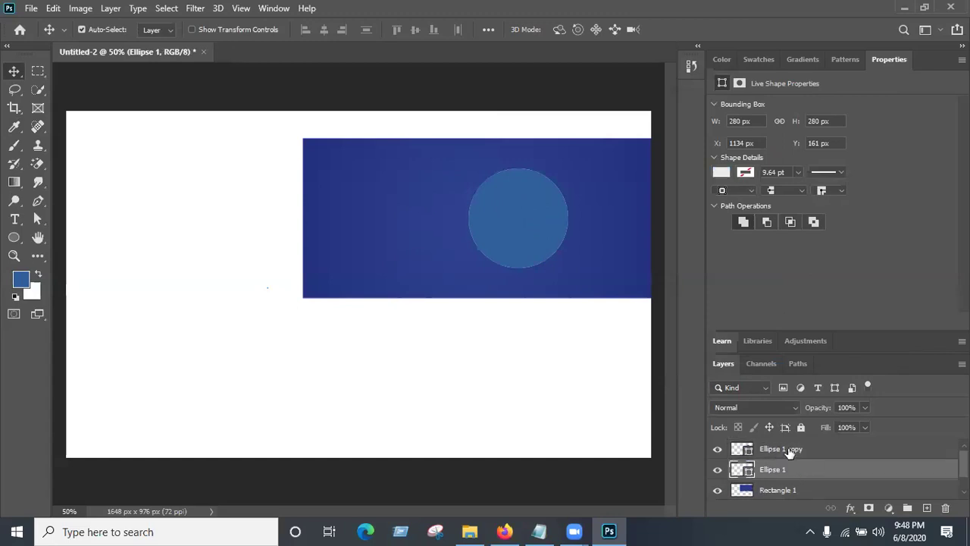
key("ctrl+t")
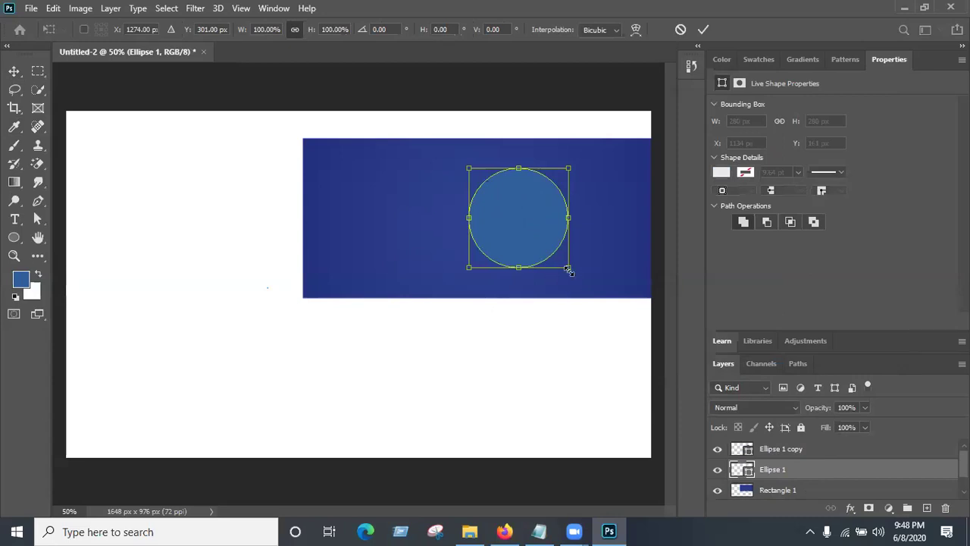
left_click_drag(570, 270, 569, 279)
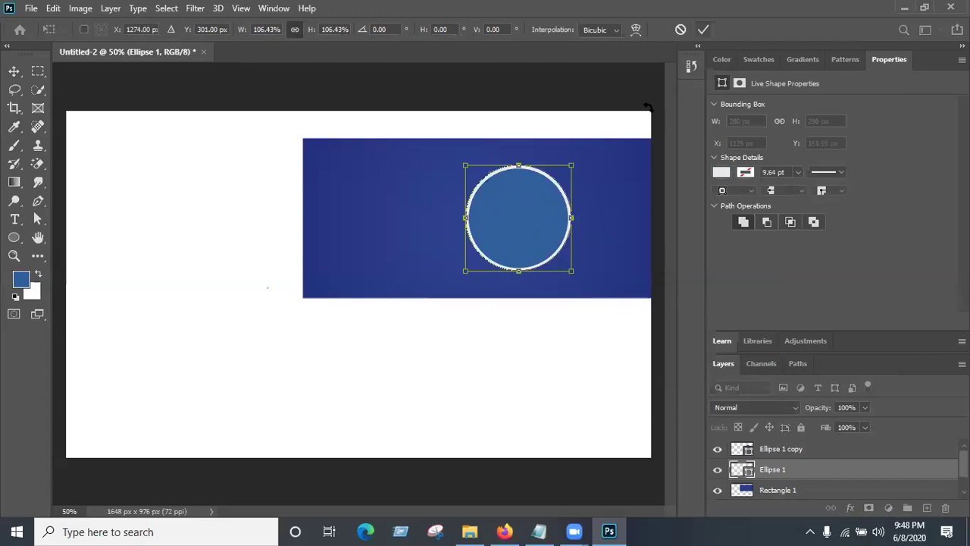
key("Return")
key("ctrl+plus")
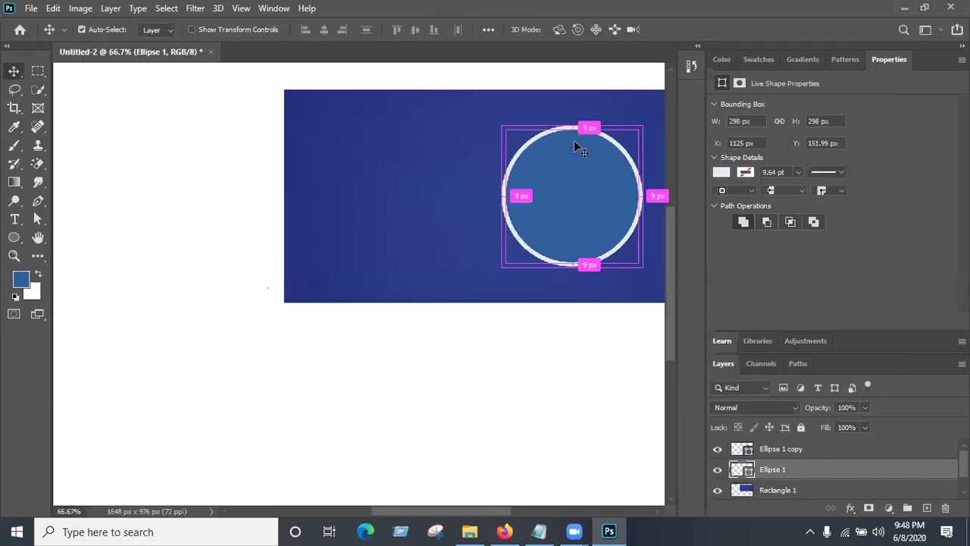
scroll(407, 222, "right", 5)
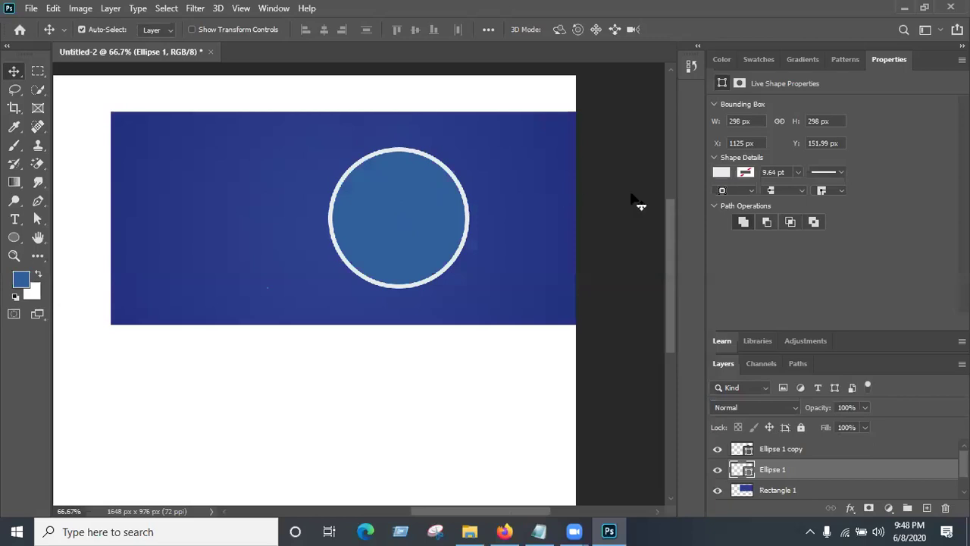
- Select the Ellipse 1 copy circle, switch to Firefox, and search Google Images for "shopping image"
left_click(635, 201)
left_click(439, 210)
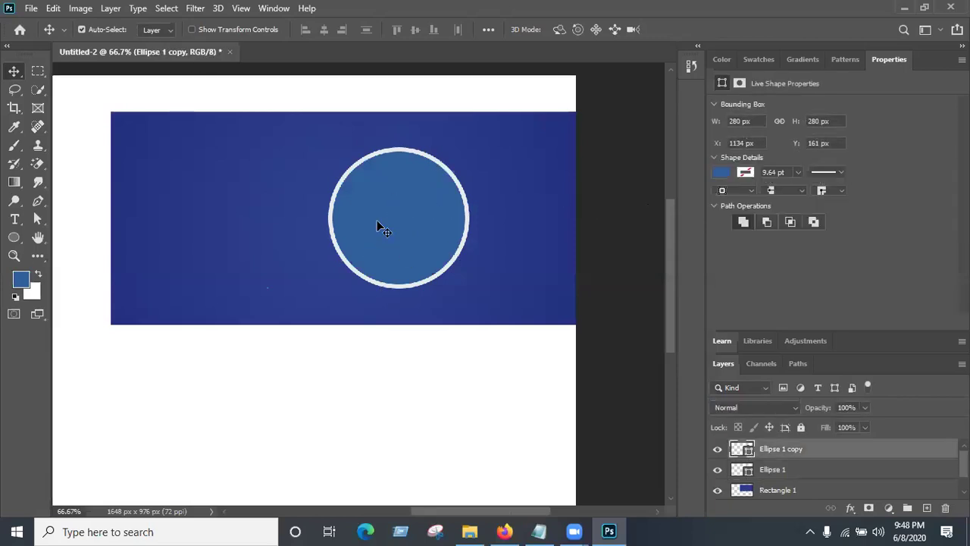
left_click(901, 8)
scroll(485, 330, "up", 2)
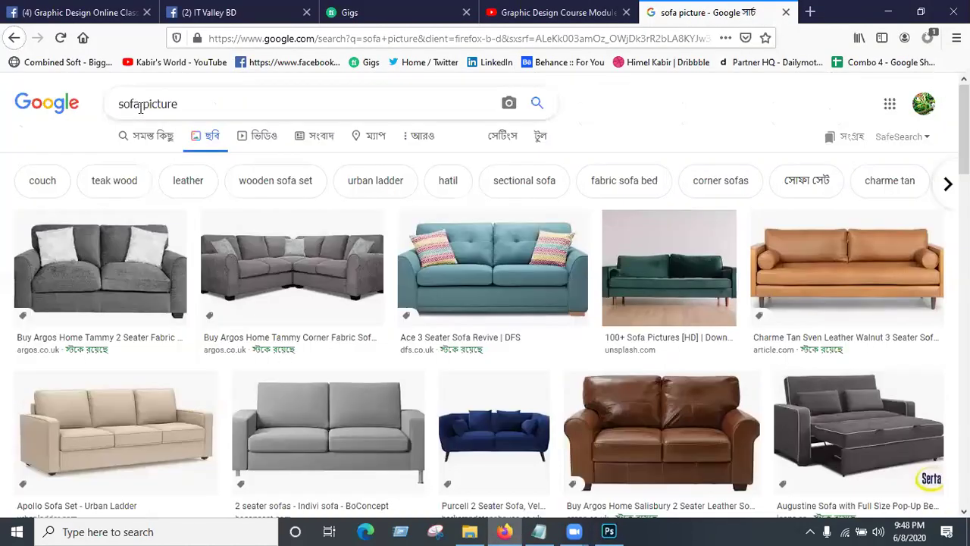
left_click_drag(197, 110, 7, 219)
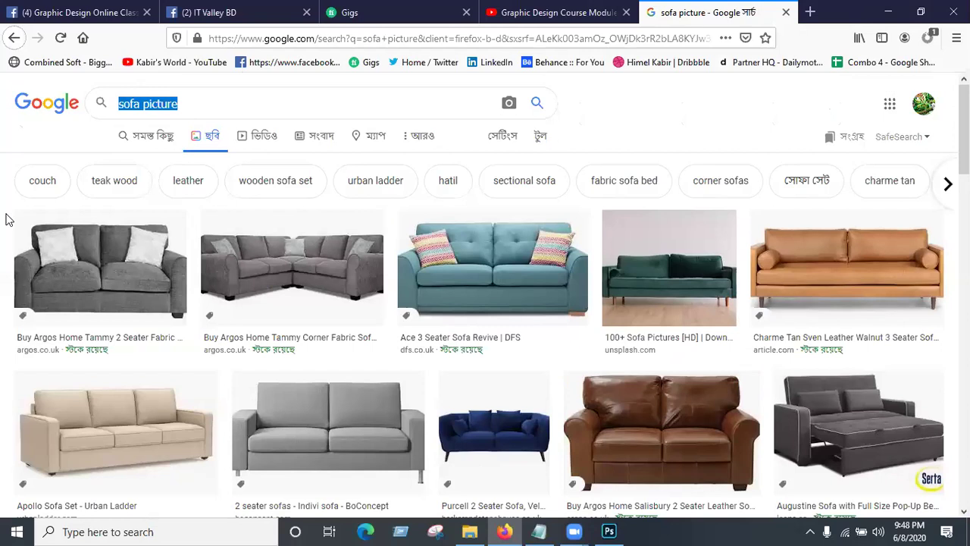
type("shopping")
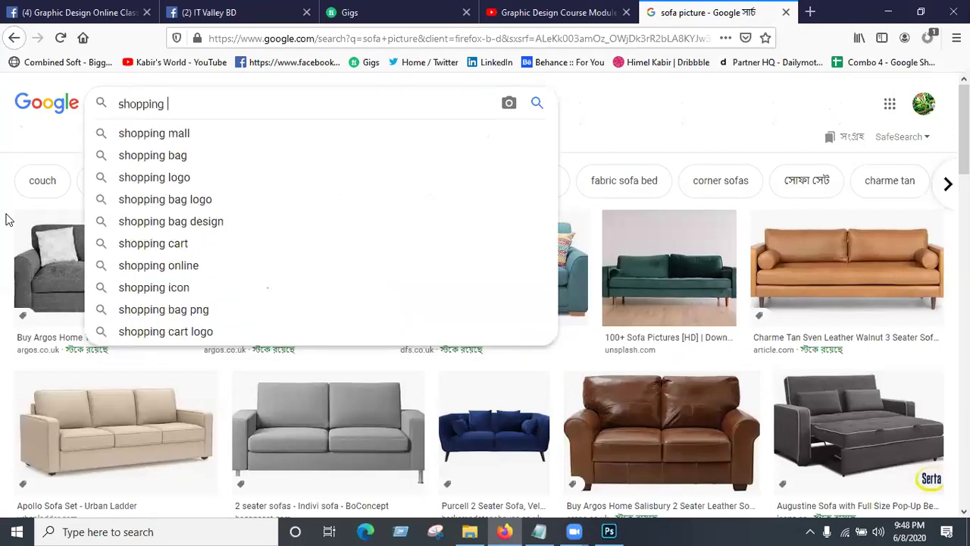
type(" image")
key("Return")
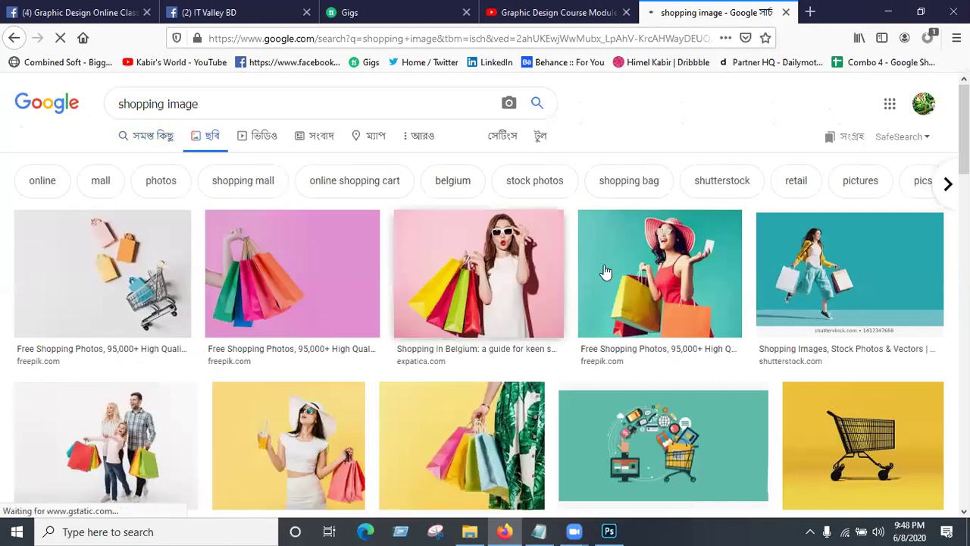
- Save the Freepik photo of the woman in a striped pink hat with shopping bags to the Desktop under its suggested file name
left_click(640, 222)
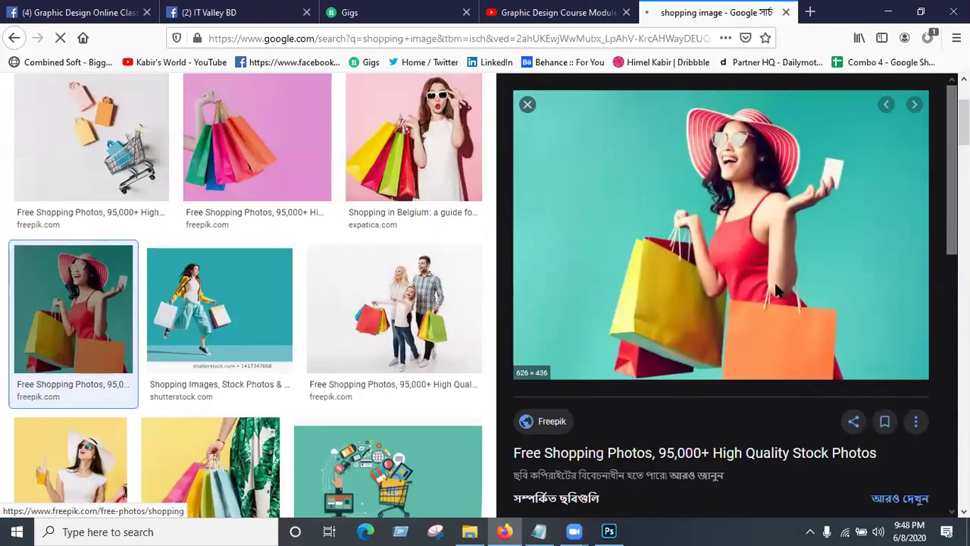
right_click(746, 284)
left_click(792, 420)
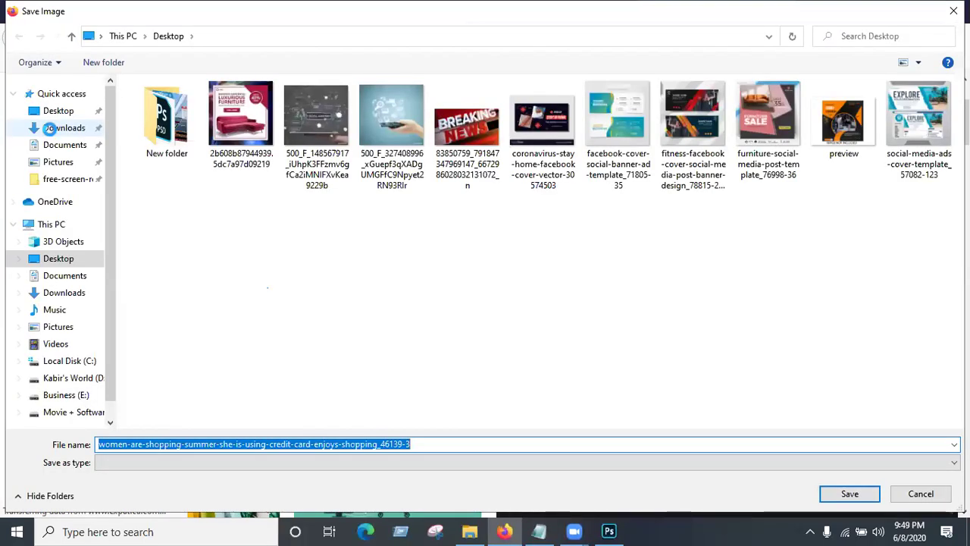
left_click(52, 131)
left_click(53, 113)
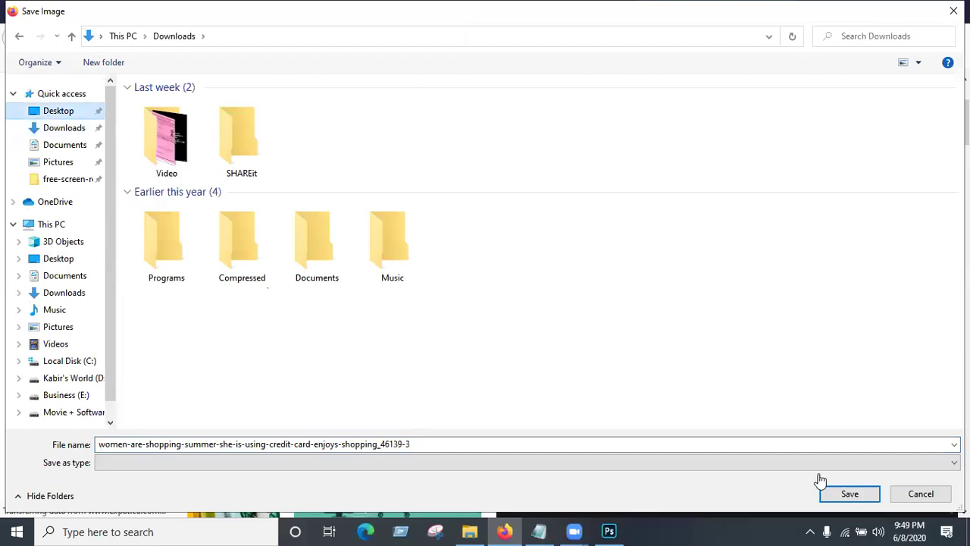
left_click(849, 497)
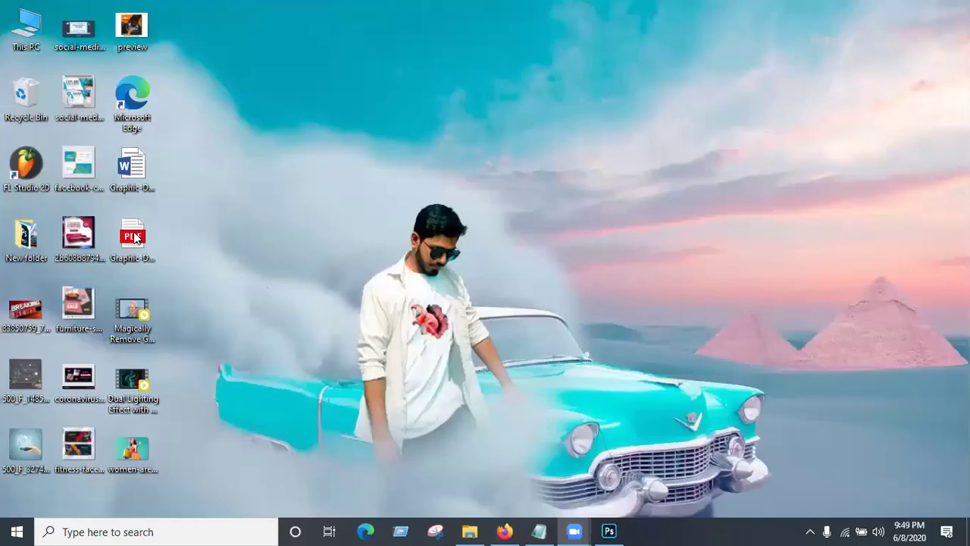
- Place the saved shopping photo from the desktop into the Photoshop document, scaled to about 80% and covering the circle at about X 1002, Y 152 px
left_click_drag(135, 450, 393, 222)
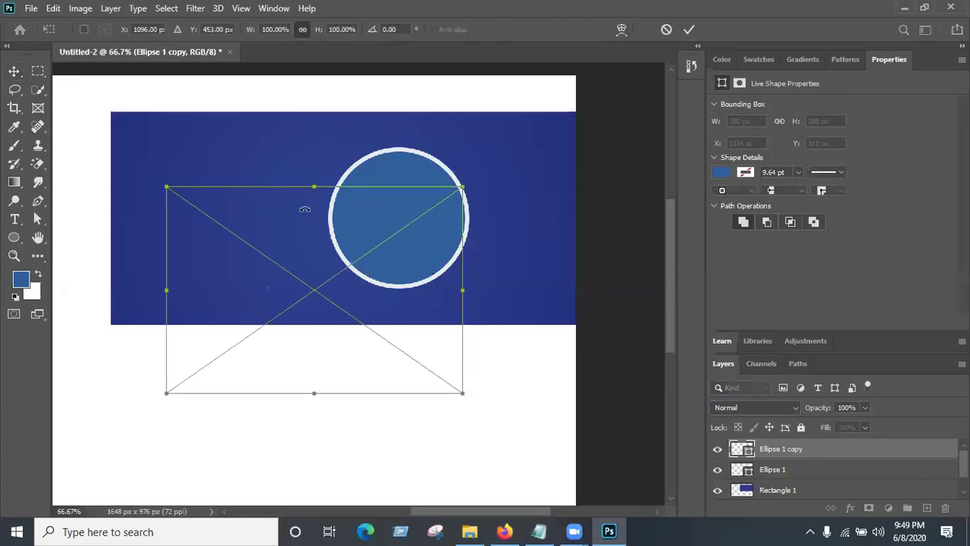
left_click_drag(328, 317, 402, 203)
left_click_drag(547, 133, 446, 201)
left_click_drag(384, 294, 429, 239)
left_click_drag(302, 281, 275, 340)
left_click_drag(376, 231, 388, 229)
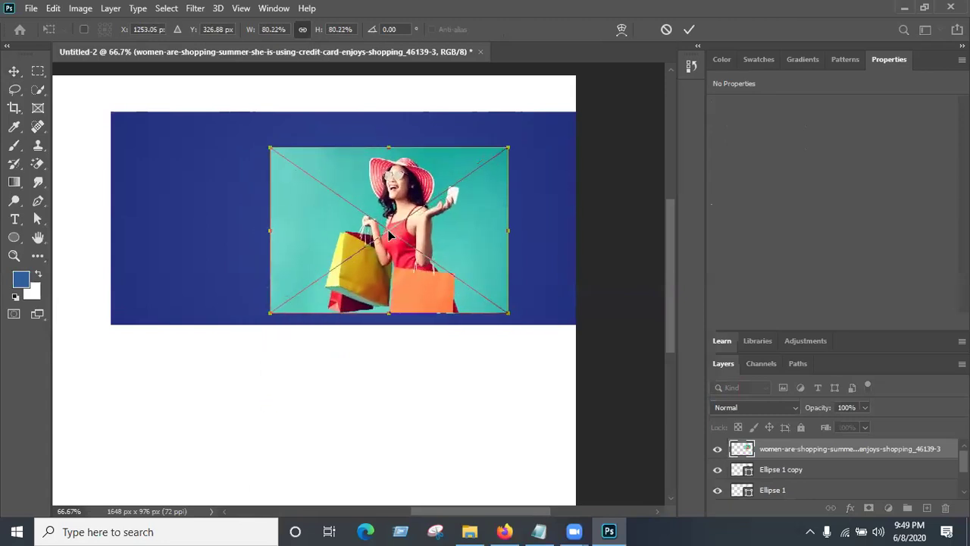
key("Return")
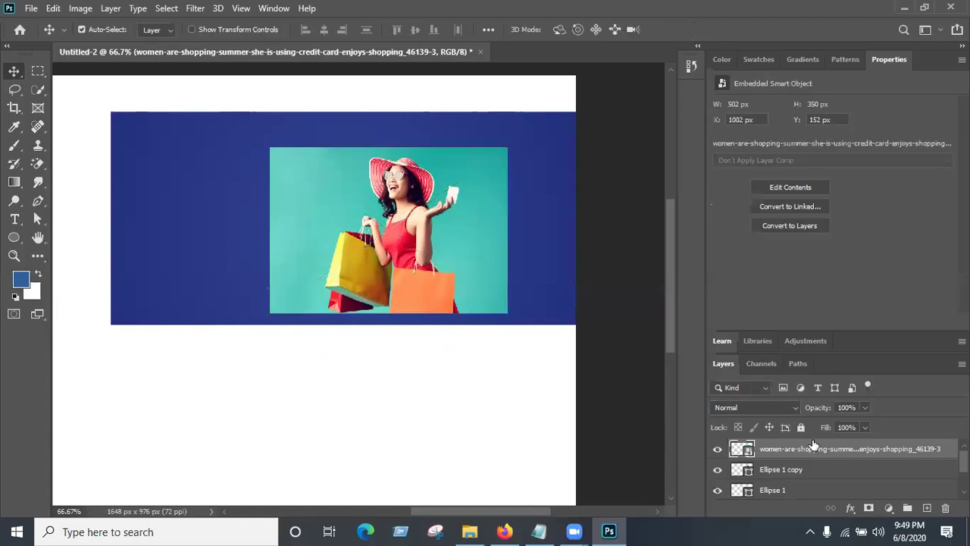
- Shift the photo off the circle, toggle the photo and Ellipse 1 copy layers' visibility to check stacking, and move the photo back over the circle
left_click(770, 473)
left_click_drag(390, 228, 272, 215)
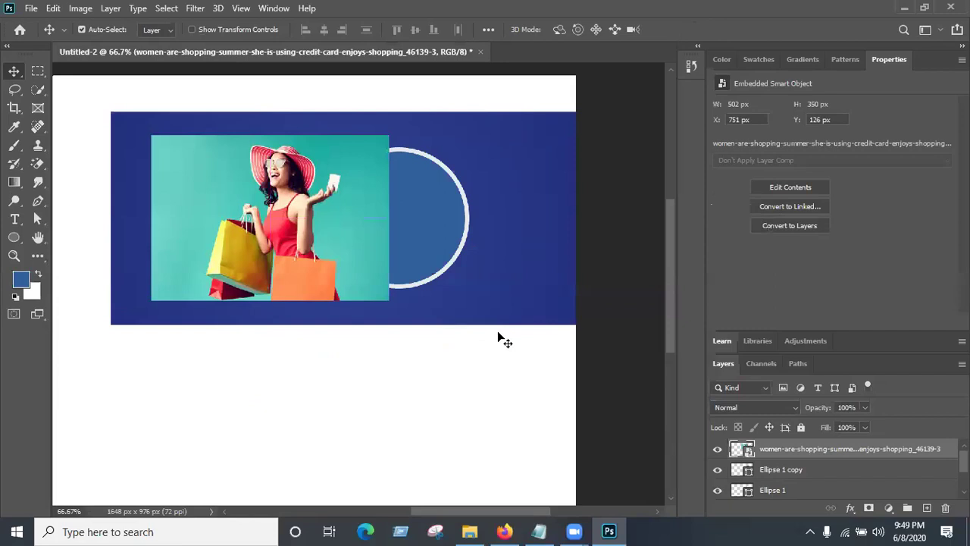
left_click(717, 449)
left_click(717, 449)
left_click(770, 470)
left_click(717, 471)
left_click(717, 471)
left_click_drag(242, 217, 414, 226)
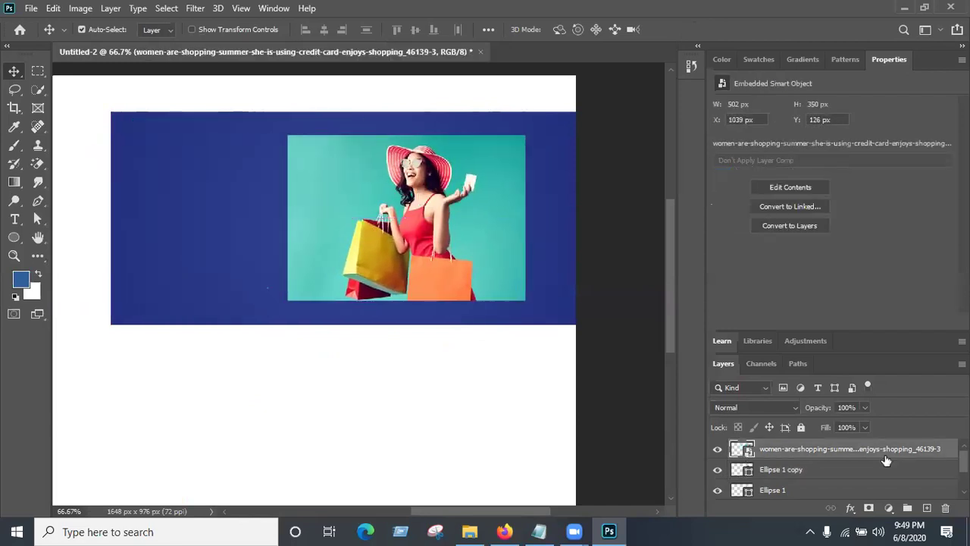
- Clip the photo to the Ellipse 1 copy circle and reposition it to about X 1003, Y 161 px so the woman is framed
right_click(787, 447)
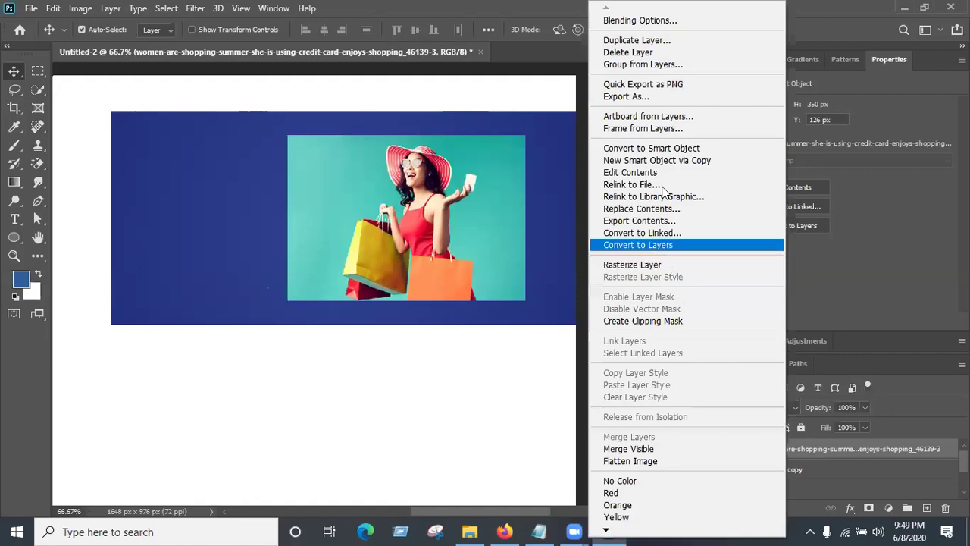
left_click(646, 323)
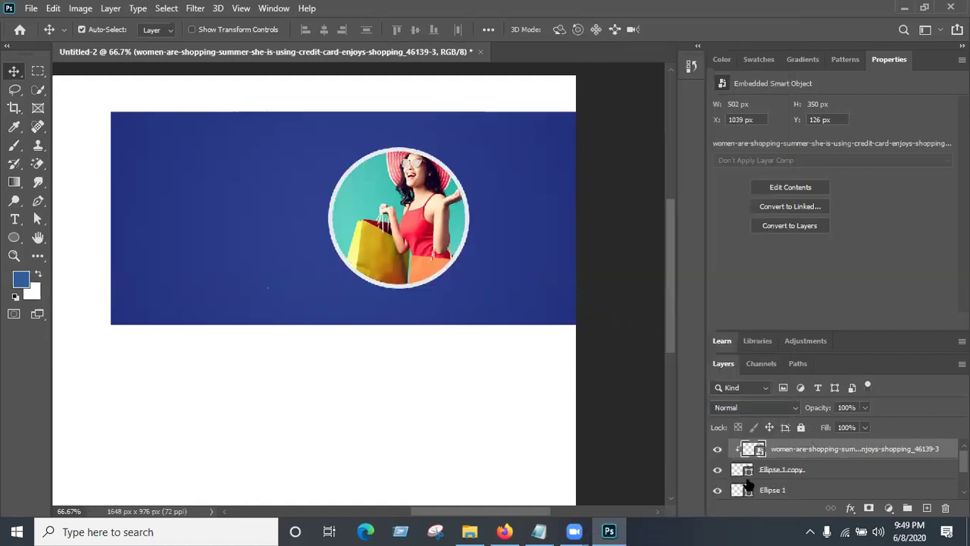
left_click_drag(419, 213, 395, 223)
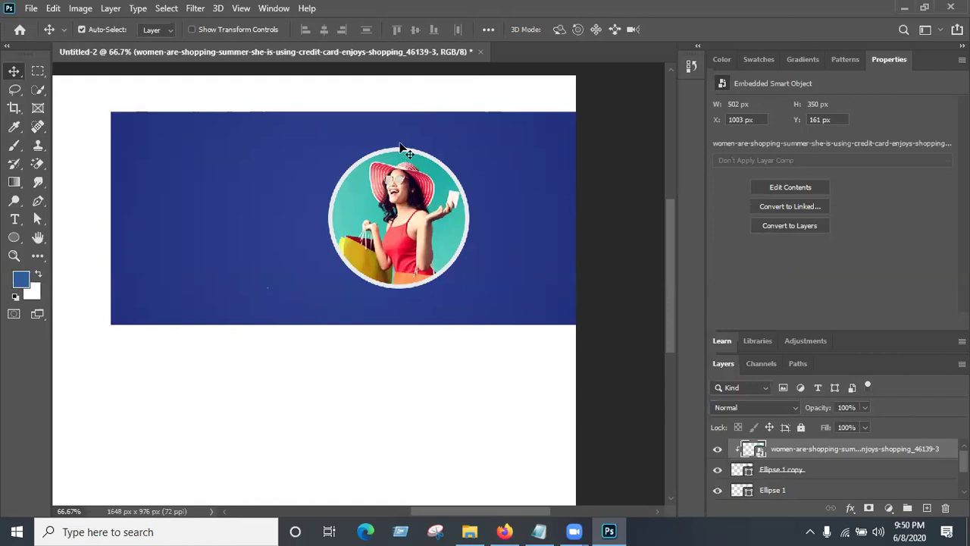
- Add a Black & White adjustment layer above the photo and clip it so that it affects only the photo
left_click(888, 507)
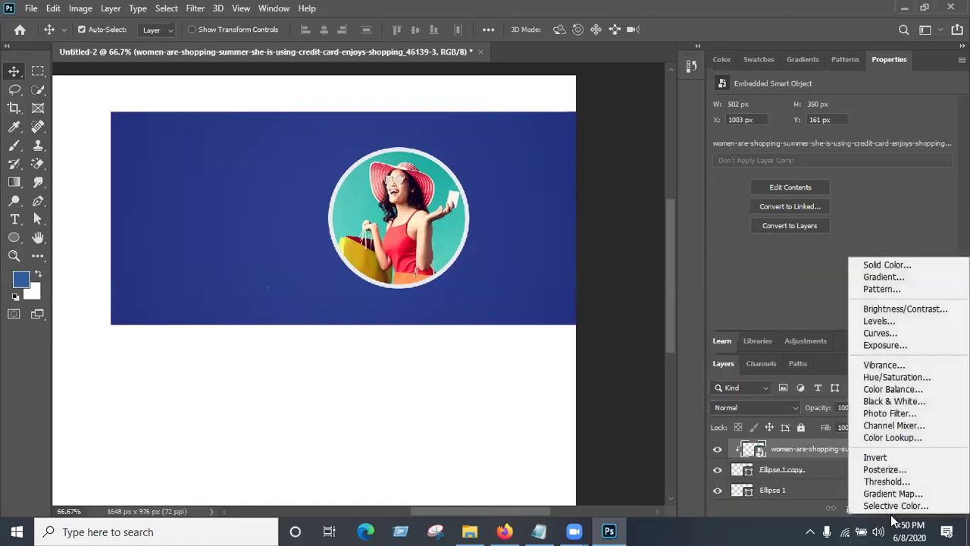
left_click(893, 402)
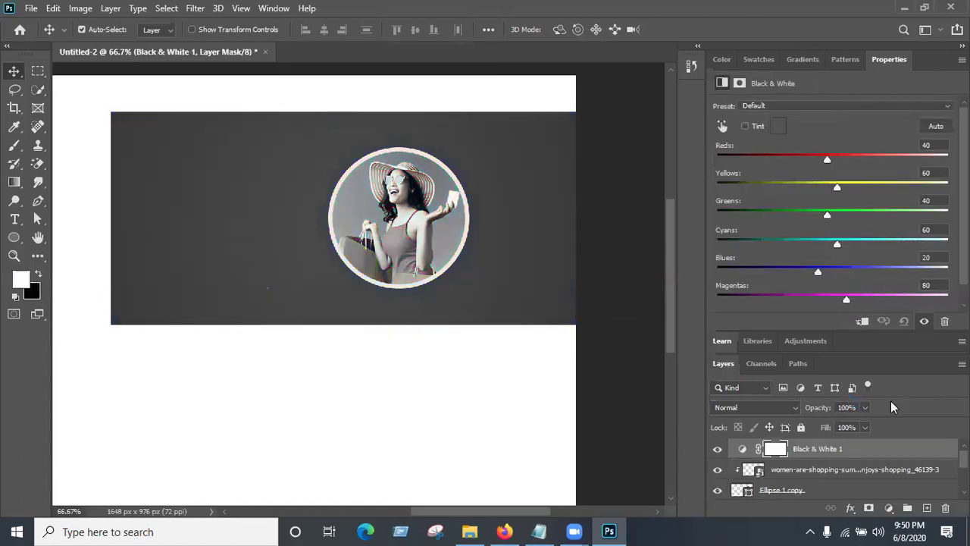
key("ctrl")
right_click(847, 446)
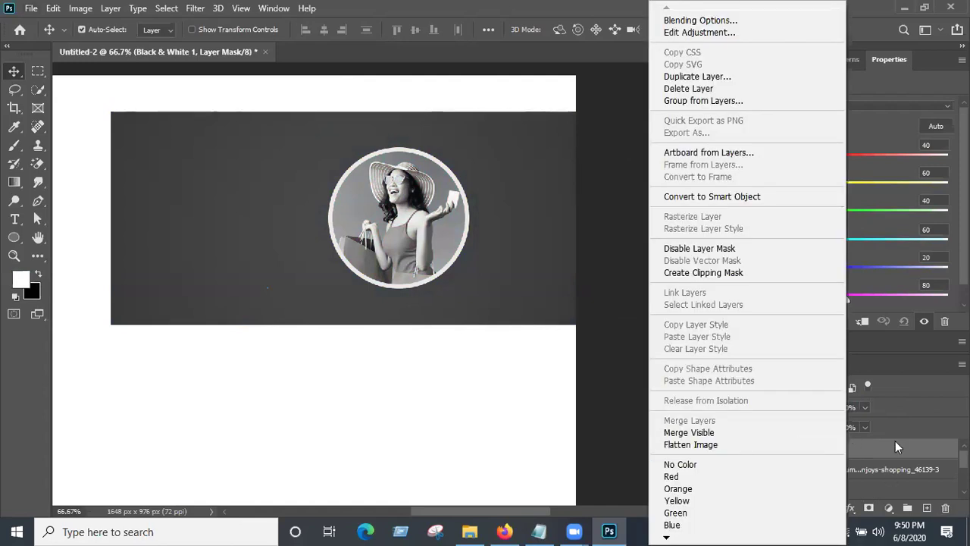
left_click(620, 426)
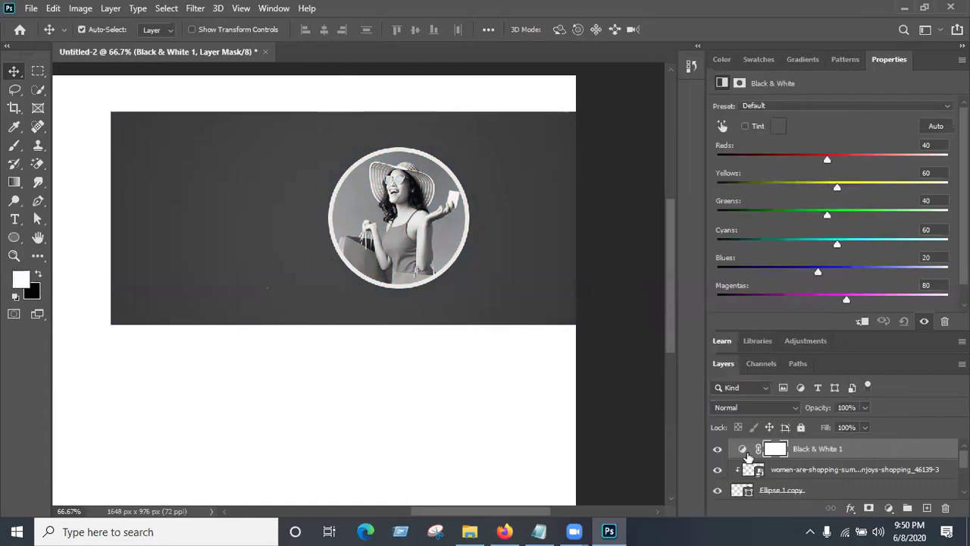
right_click(824, 450)
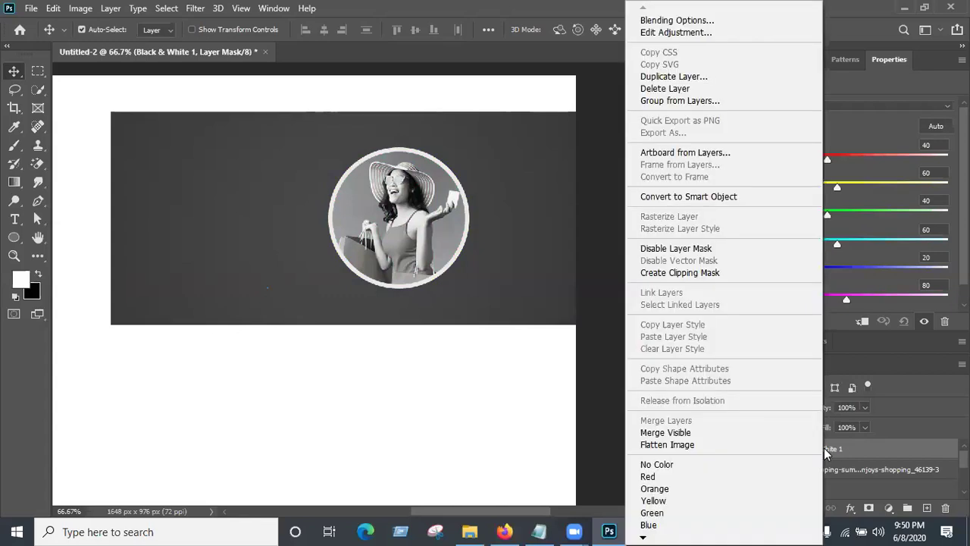
left_click(698, 275)
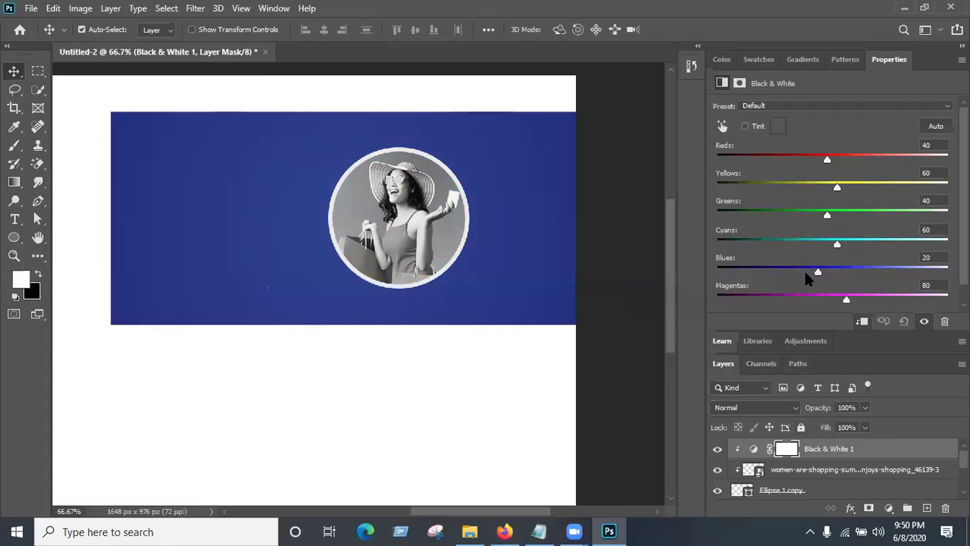
- Tune the Black & White adjustment to Reds 22, Yellows 114, Cyans 104 and Blues -28
left_click_drag(838, 189, 863, 191)
mouse_move(827, 160)
left_mouse_down()
mouse_move(841, 160)
mouse_move(811, 166)
mouse_move(821, 171)
left_mouse_up()
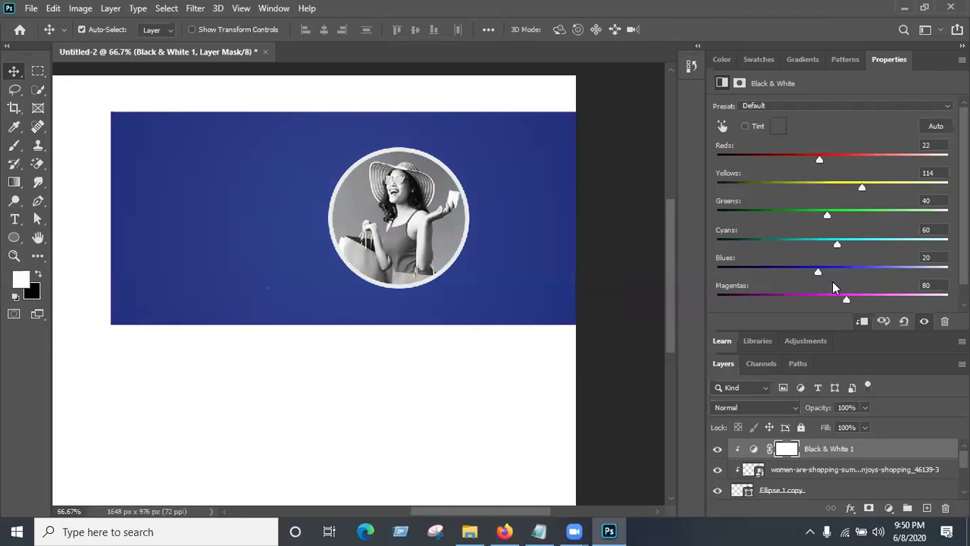
mouse_move(819, 277)
left_mouse_down()
mouse_move(852, 274)
mouse_move(819, 273)
left_mouse_up()
mouse_move(870, 249)
left_mouse_down()
mouse_move(846, 244)
mouse_move(793, 259)
mouse_move(900, 247)
mouse_move(857, 249)
left_mouse_up()
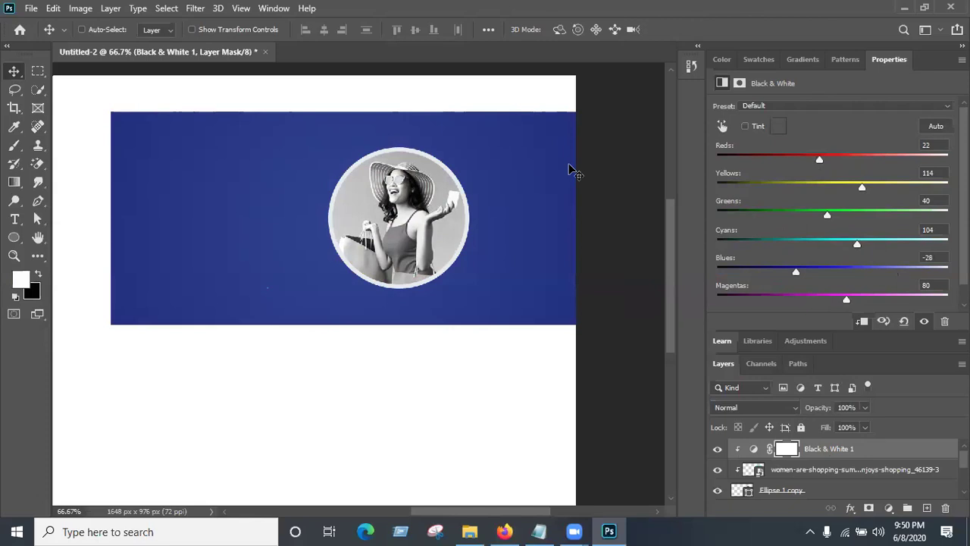
- Move the blue Rectangle 1 up to Y 38 px and lock its layer completely
key("ctrl+minus")
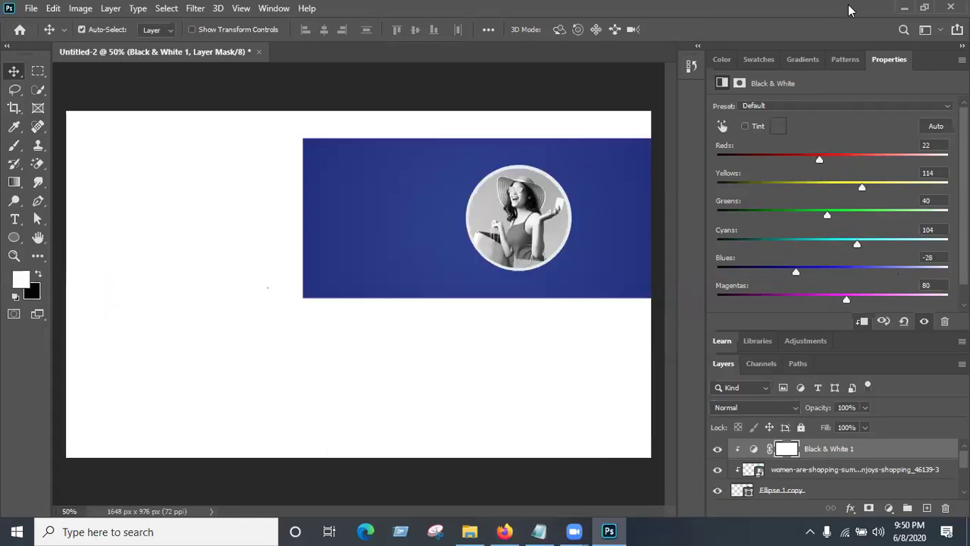
mouse_move(386, 217)
left_mouse_down()
mouse_move(210, 288)
mouse_move(338, 192)
mouse_move(394, 205)
left_mouse_up()
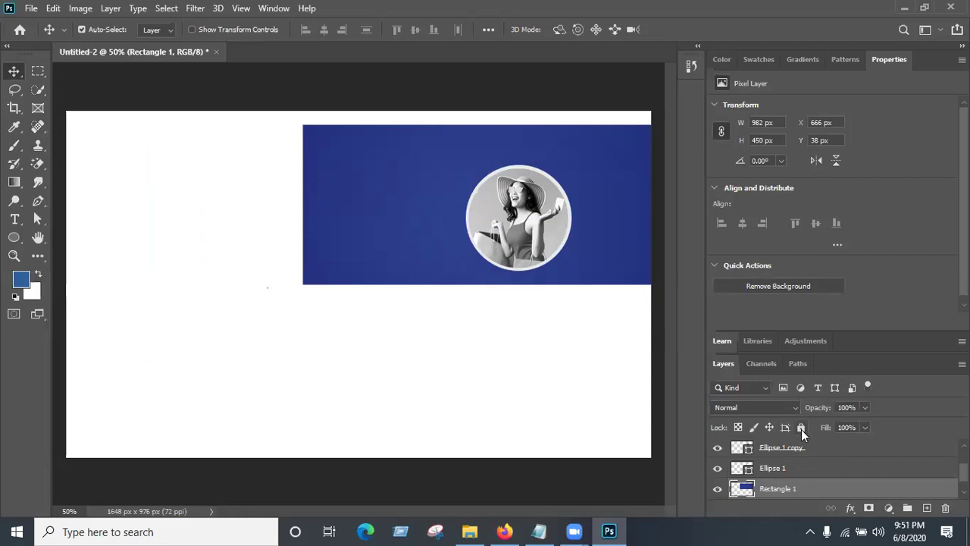
left_click(801, 428)
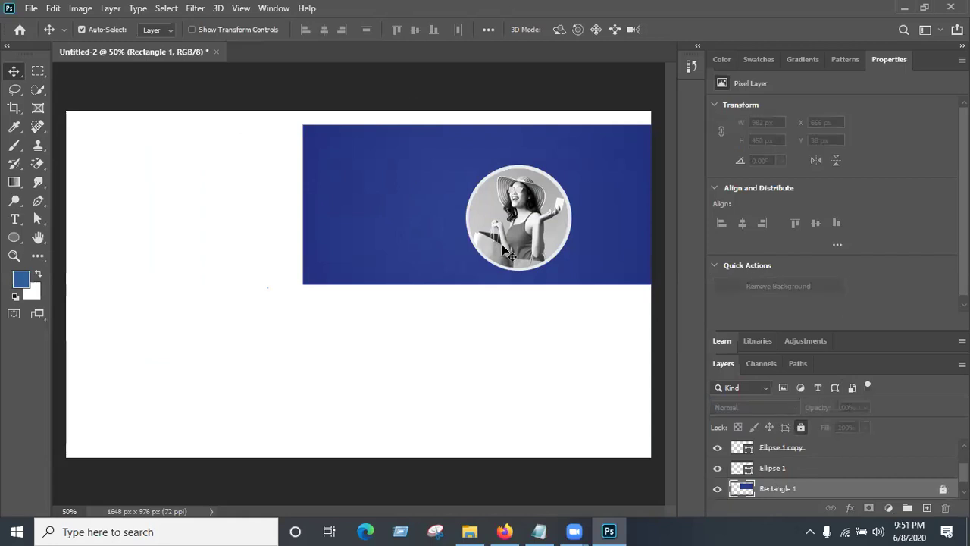
- Select all layers of the circular photo and move them together so the circle sits at about X 1247, Y 100 px, then deselect them
left_click_drag(448, 157, 584, 262)
left_click_drag(528, 237, 561, 205)
key("ctrl+plus")
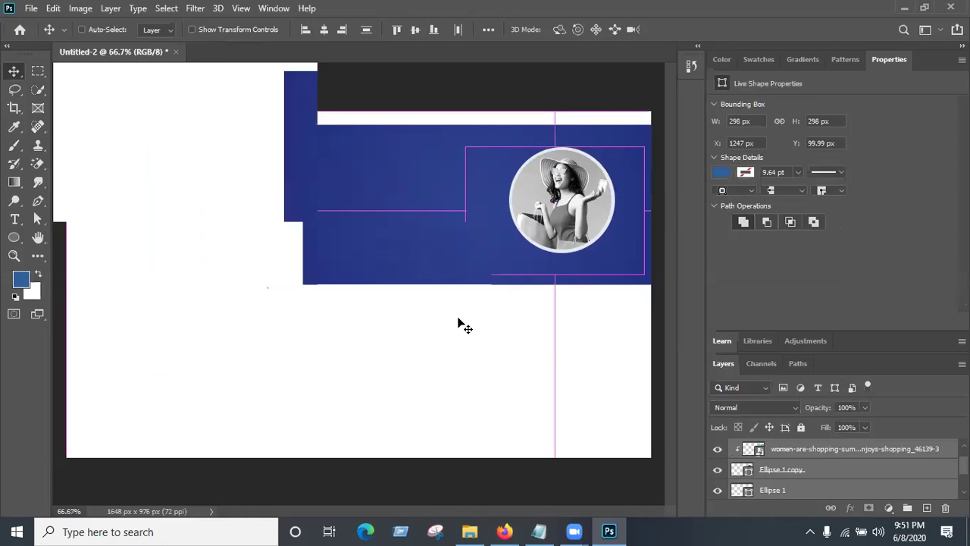
left_click_drag(395, 262, 361, 260)
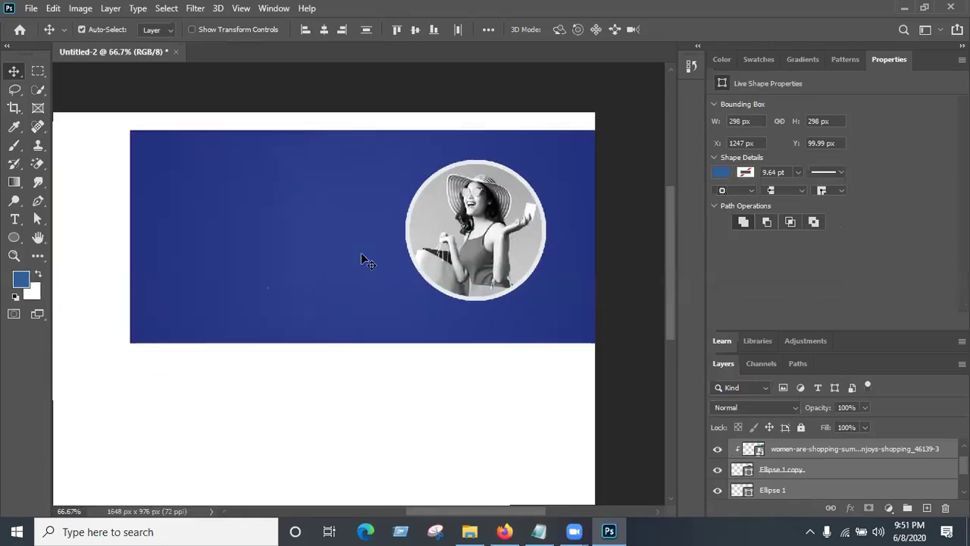
left_click(412, 427)
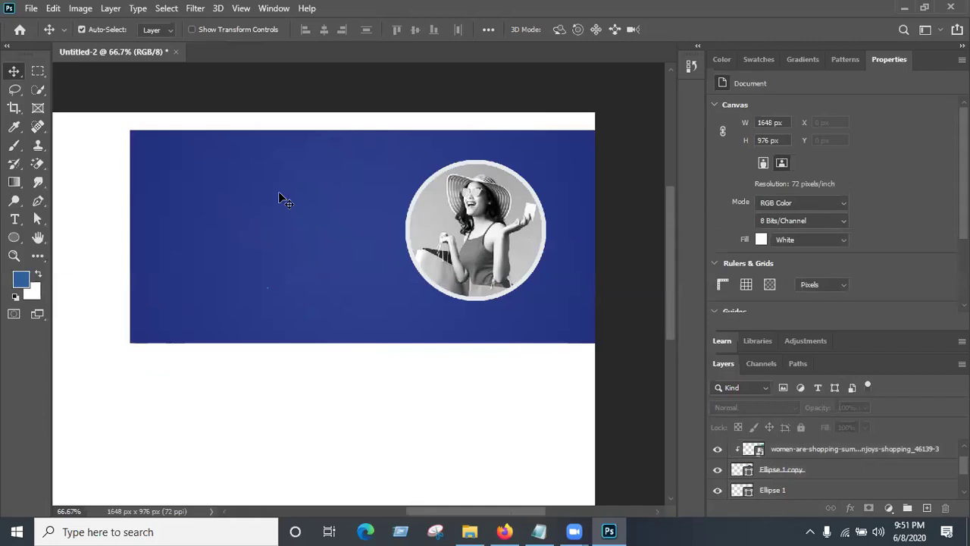
- Draw a rectangle about 757 × 315 px over the blue banner and circular photo, on a new layer above Black & White 1
right_click(14, 239)
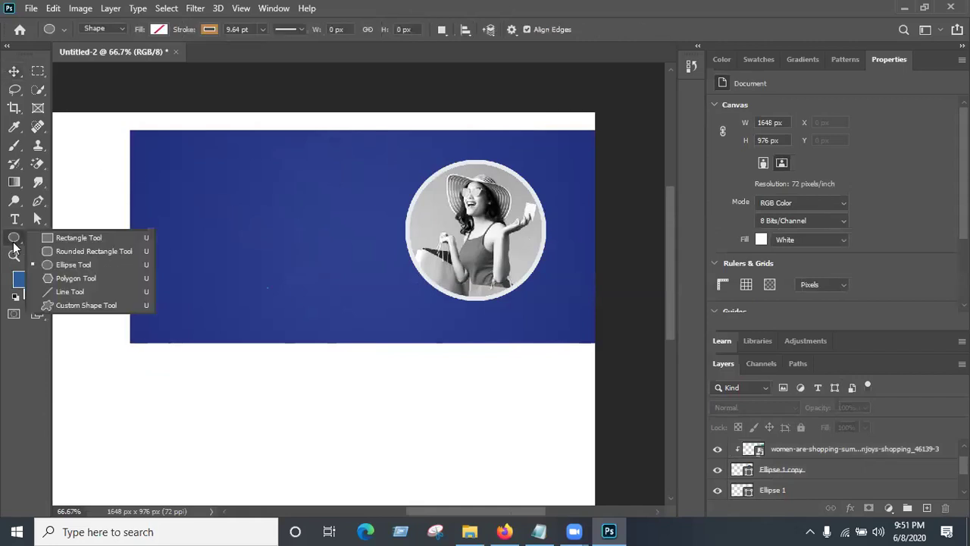
left_click(73, 239)
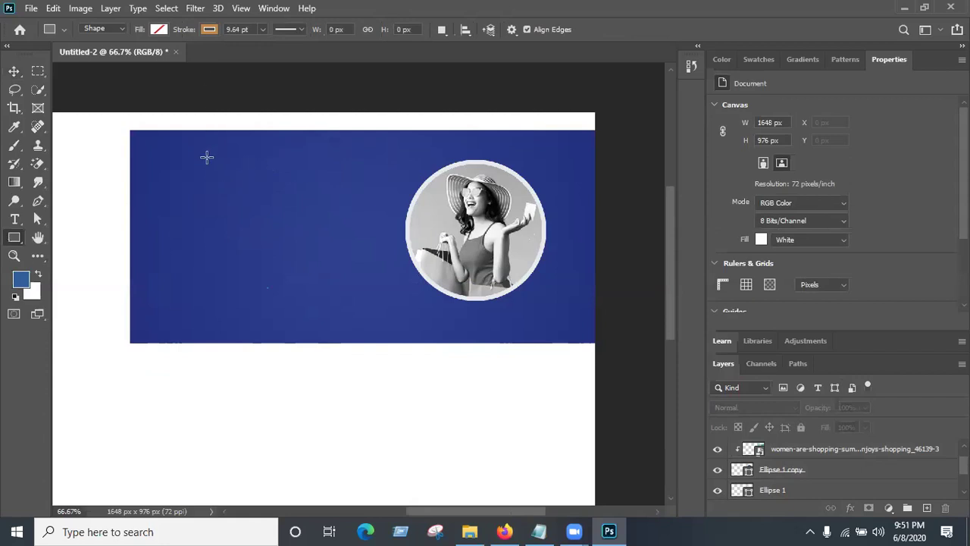
left_click(834, 453)
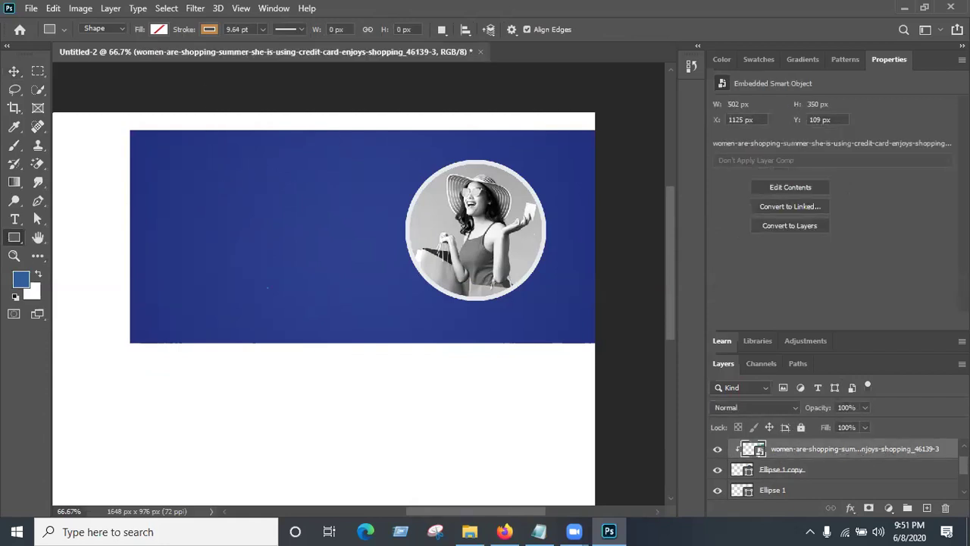
scroll(869, 460, "up", 1)
left_click(862, 453)
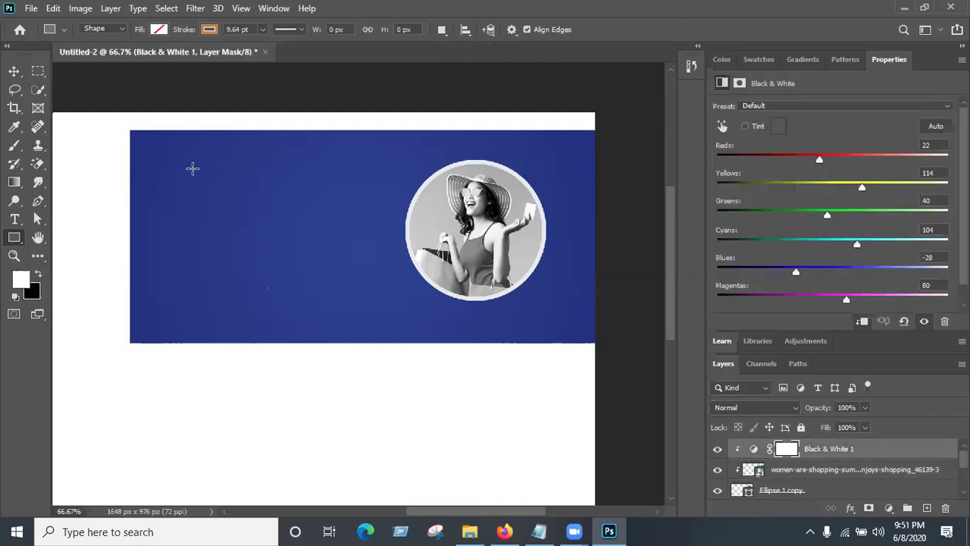
left_click_drag(197, 169, 556, 317)
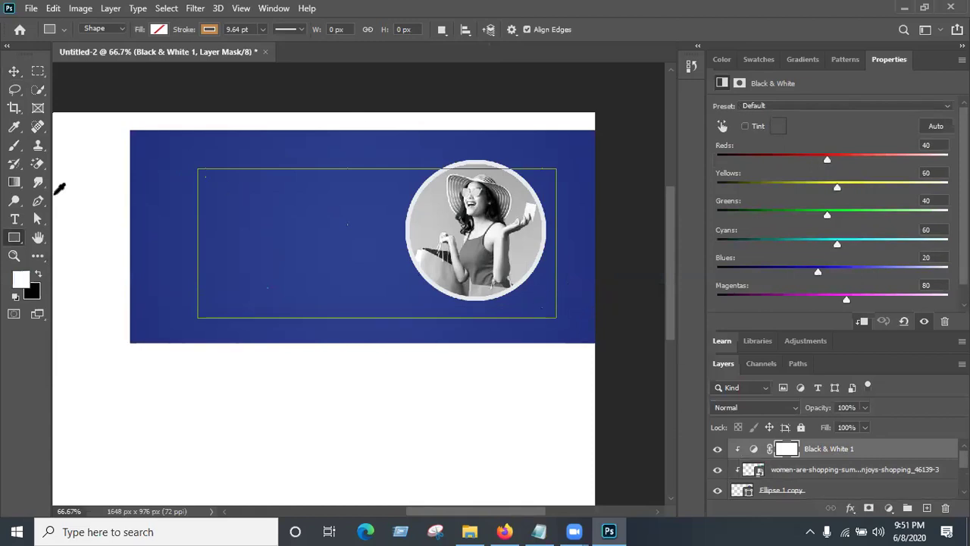
- Remove the new rectangle's stroke and fill it with a dark blue from the recently used colors
left_click(158, 30)
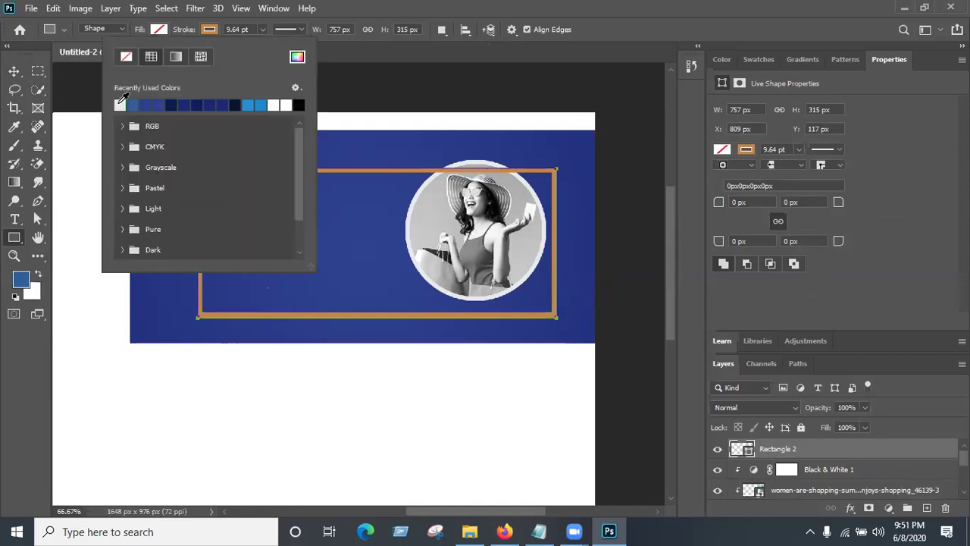
left_click(126, 56)
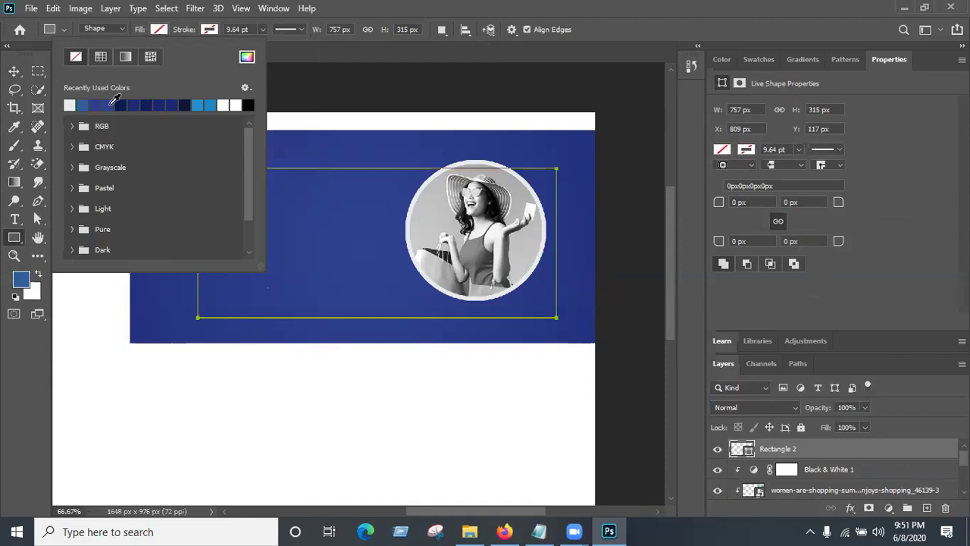
left_click(146, 104)
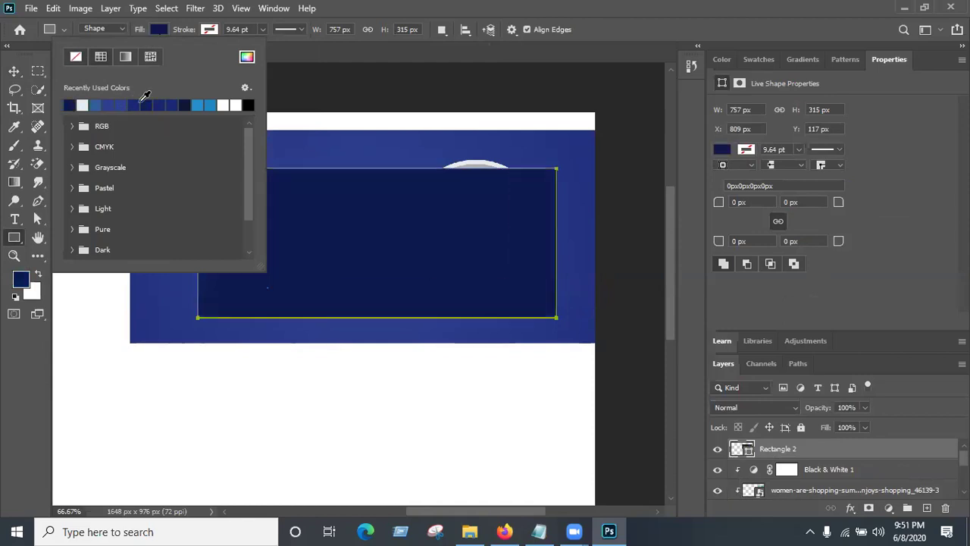
left_click(144, 103)
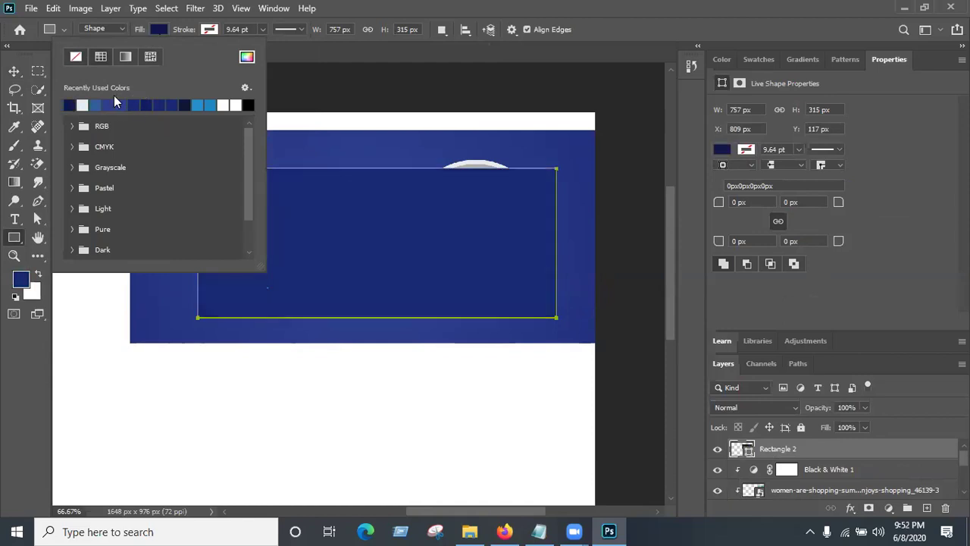
- Place Rectangle 2 directly above Rectangle 1 in the layer order, behind the circular photo, and reposition it to about X 801, Y 109 px
left_click(15, 71)
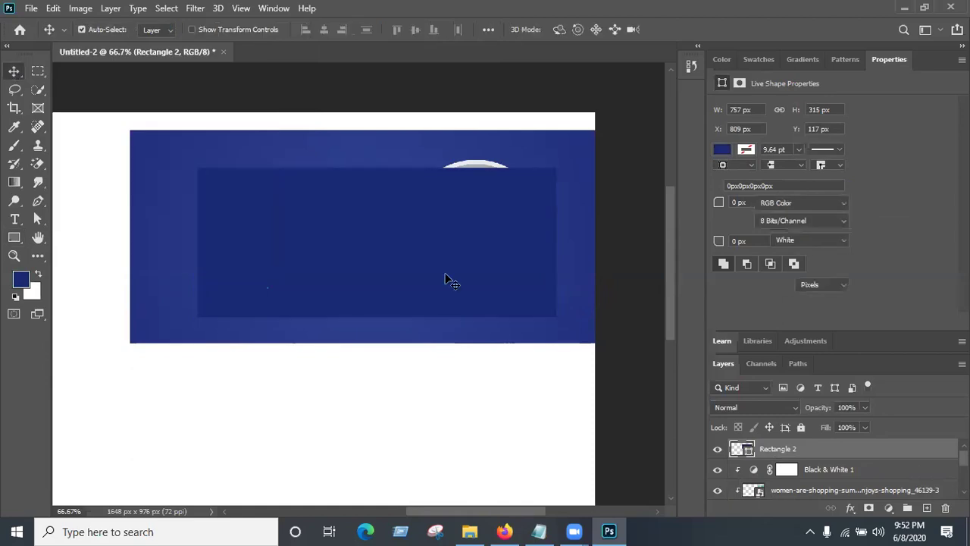
left_click(479, 270)
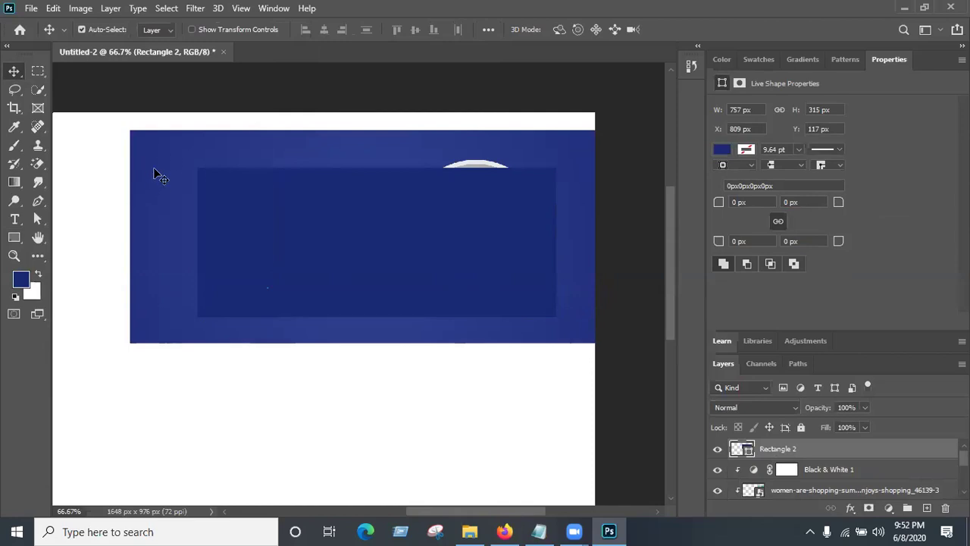
left_click_drag(855, 453, 840, 467)
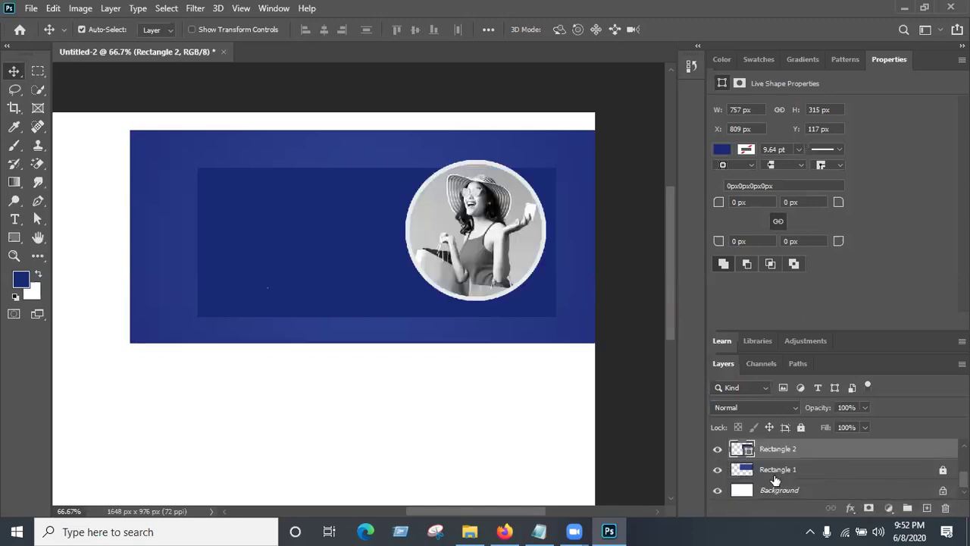
left_click_drag(248, 237, 255, 230)
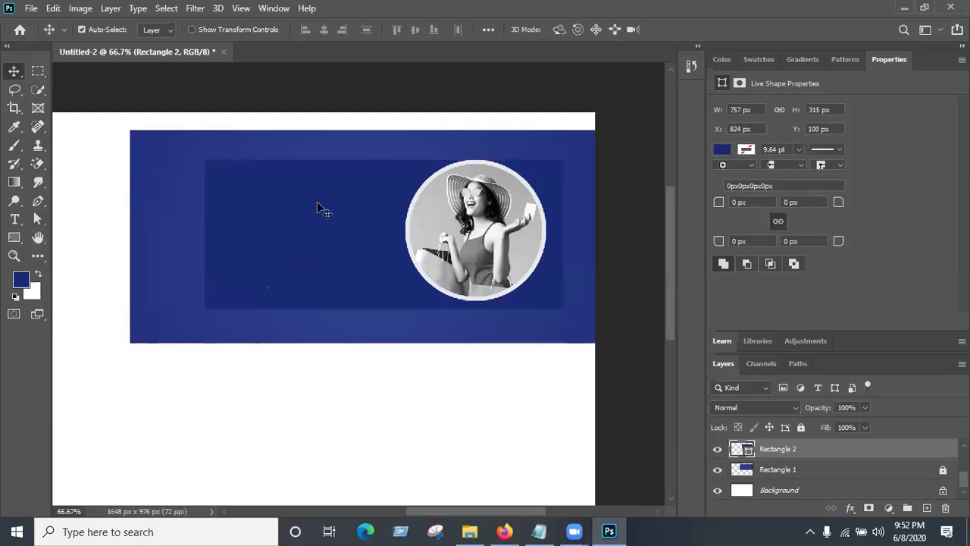
left_click_drag(312, 255, 301, 259)
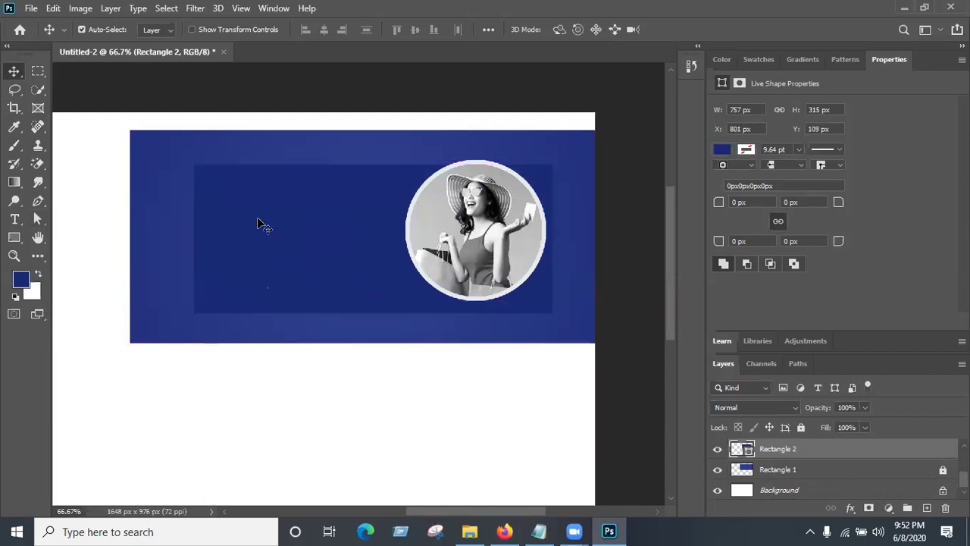
- Scale Rectangle 2 proportionally to about 105.3% and move it to about X 807, Y 97 px, then deselect it
key("ctrl+t")
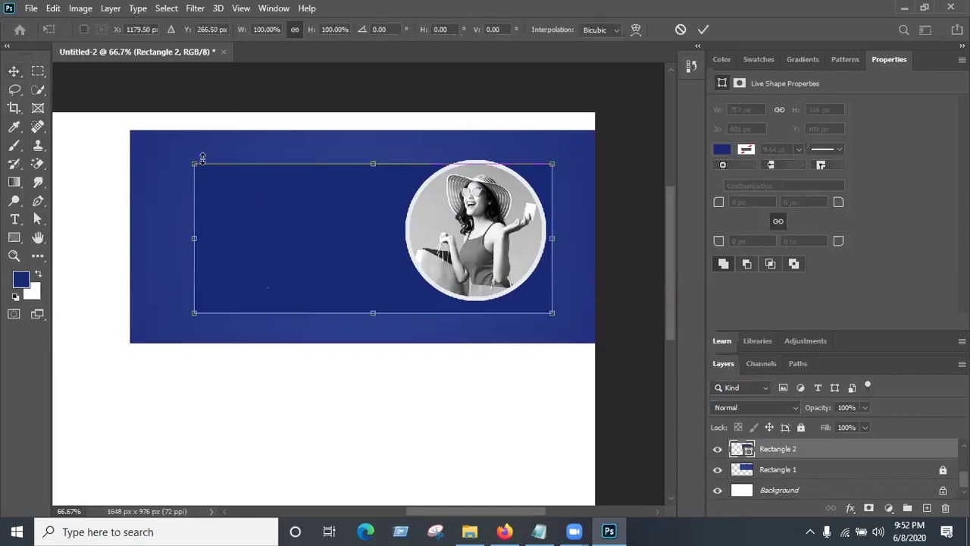
left_click_drag(192, 165, 177, 147)
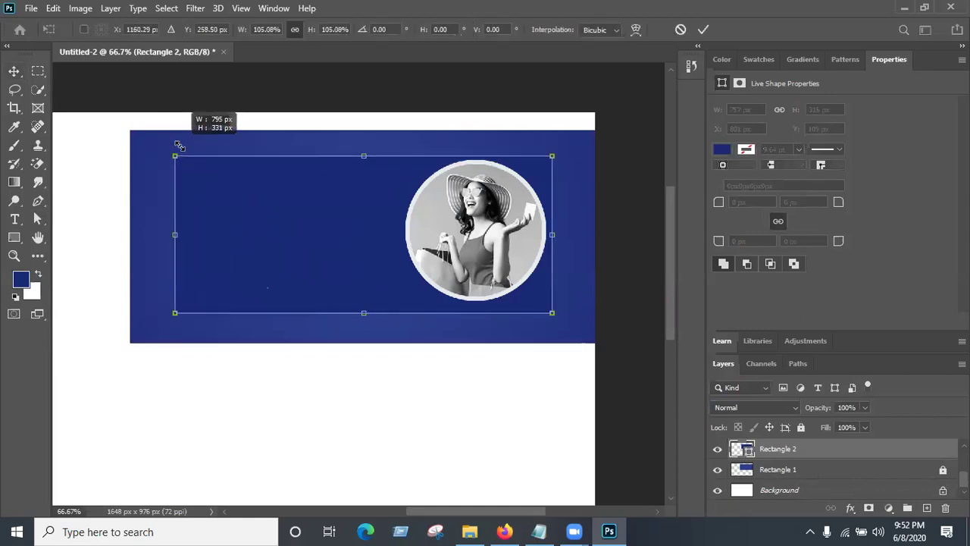
left_click_drag(230, 189, 241, 160)
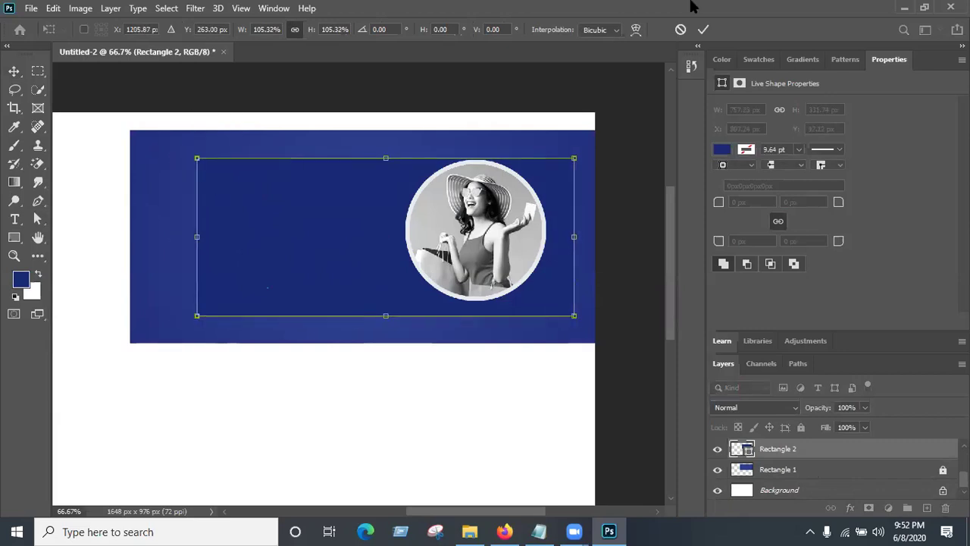
key("Return")
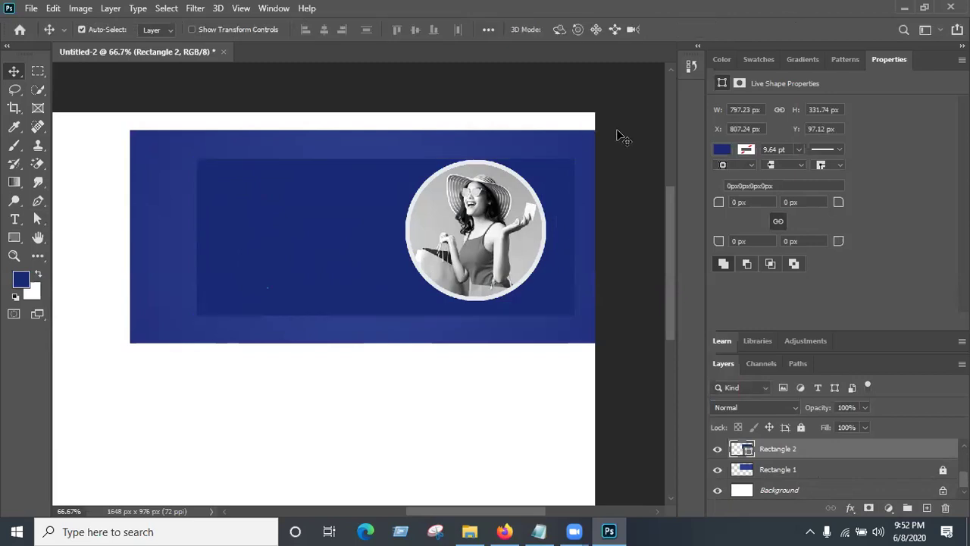
left_click(556, 298)
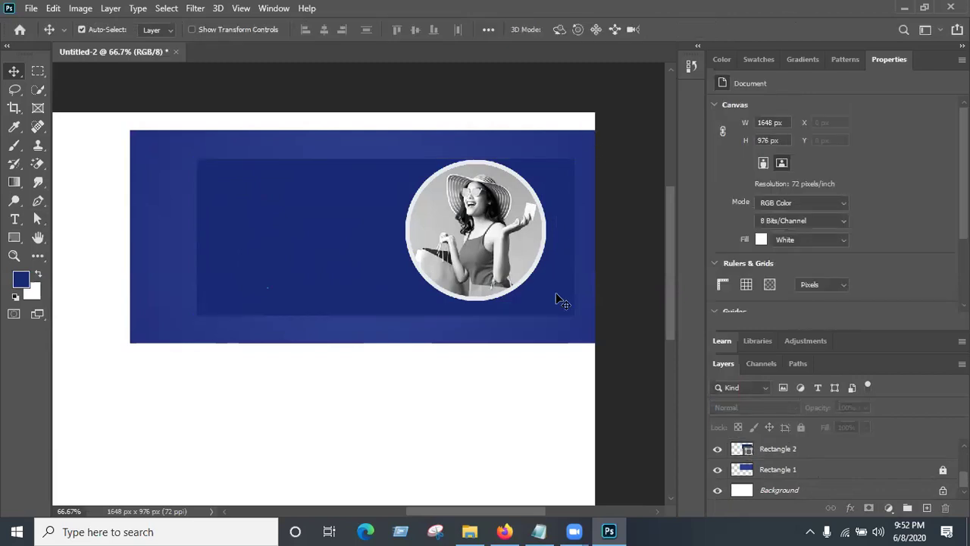
- Rasterize the Rectangle 2 layer and load its outline as a selection for the Gradient tool
left_click(274, 296)
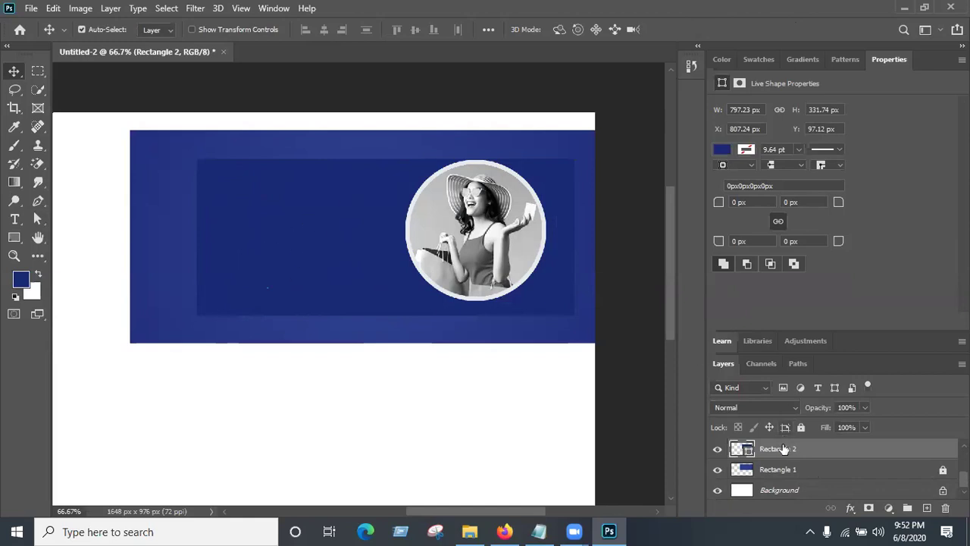
right_click(783, 450)
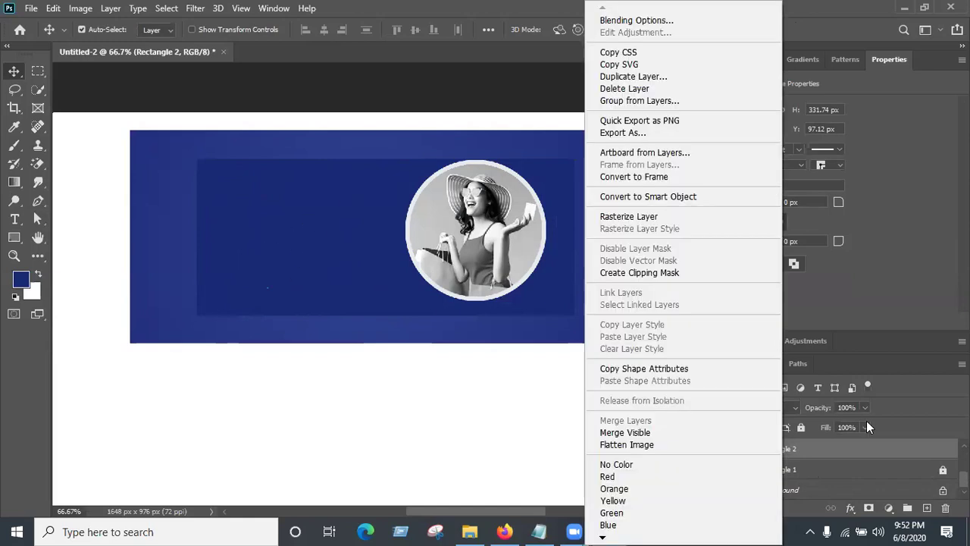
left_click(647, 216)
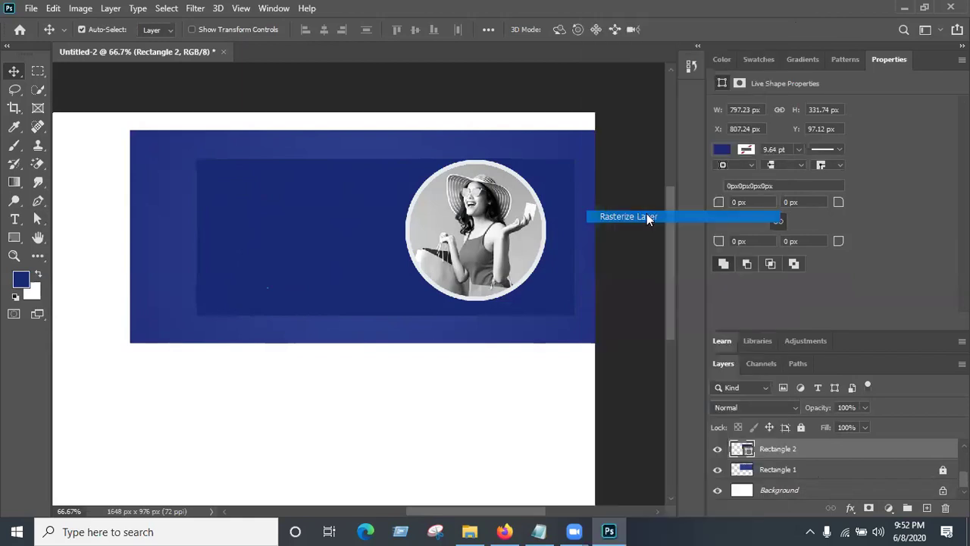
left_click(13, 183)
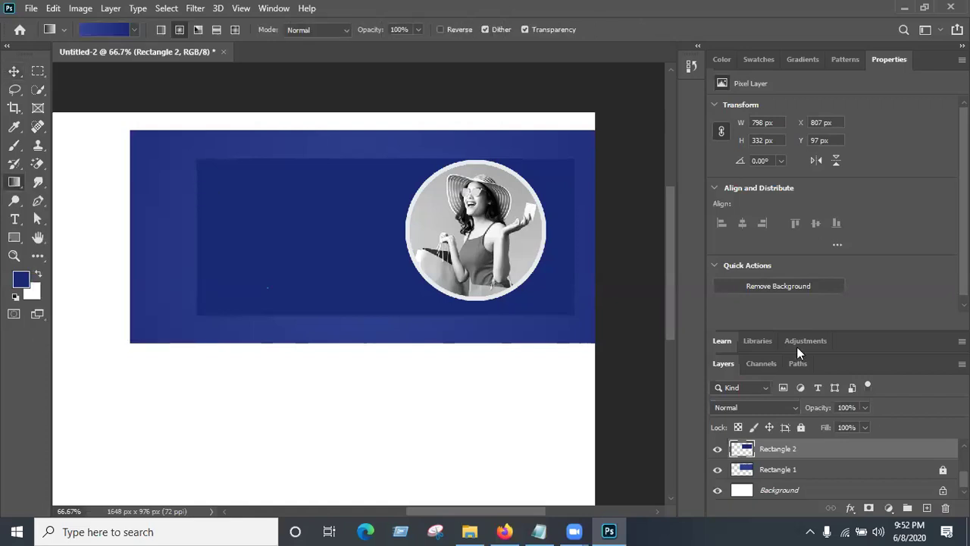
left_click(745, 455, "ctrl")
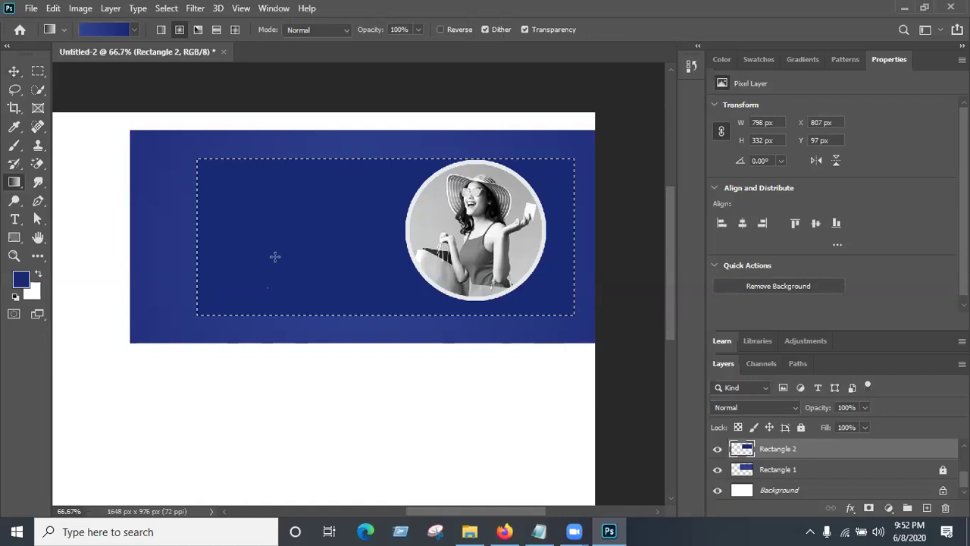
- Fill the Rectangle 2 selection with the custom blue radial gradient, from near its center toward the upper part of its right edge, then deselect
left_click(104, 30)
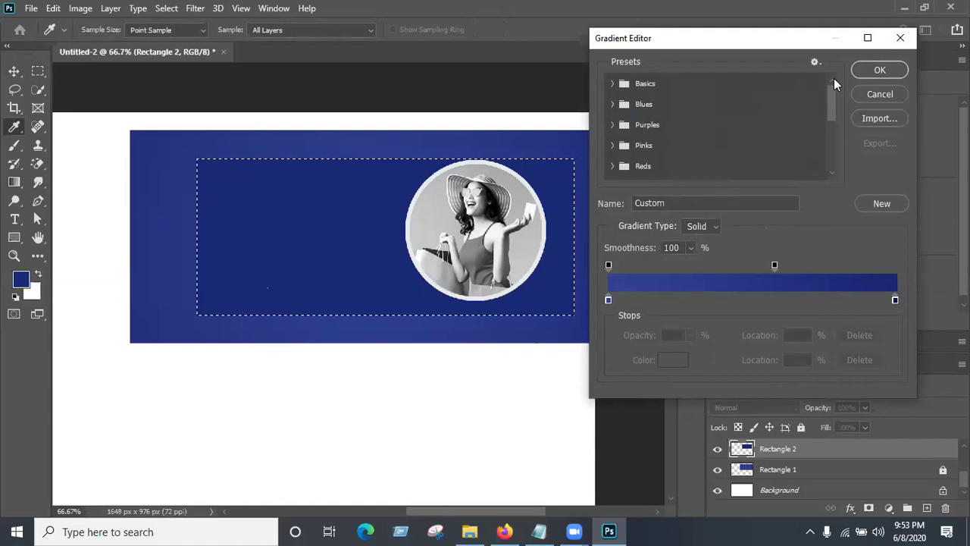
left_click(878, 69)
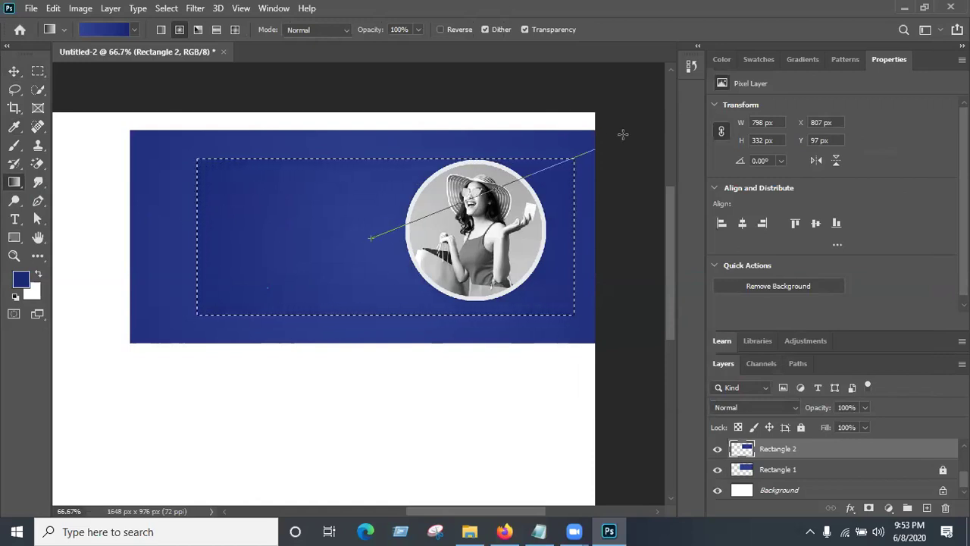
left_click_drag(657, 108, 657, 109)
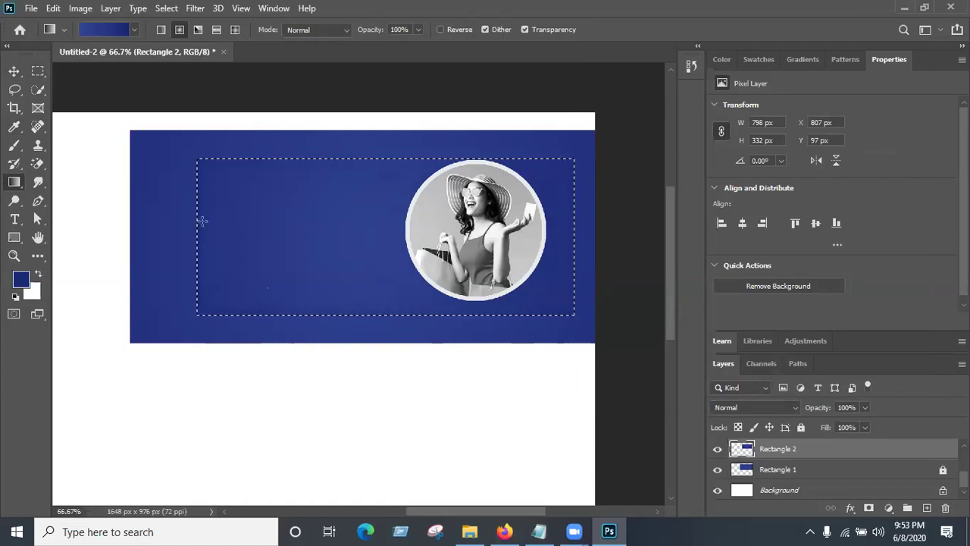
left_click_drag(371, 230, 559, 169)
left_click_drag(387, 247, 593, 186)
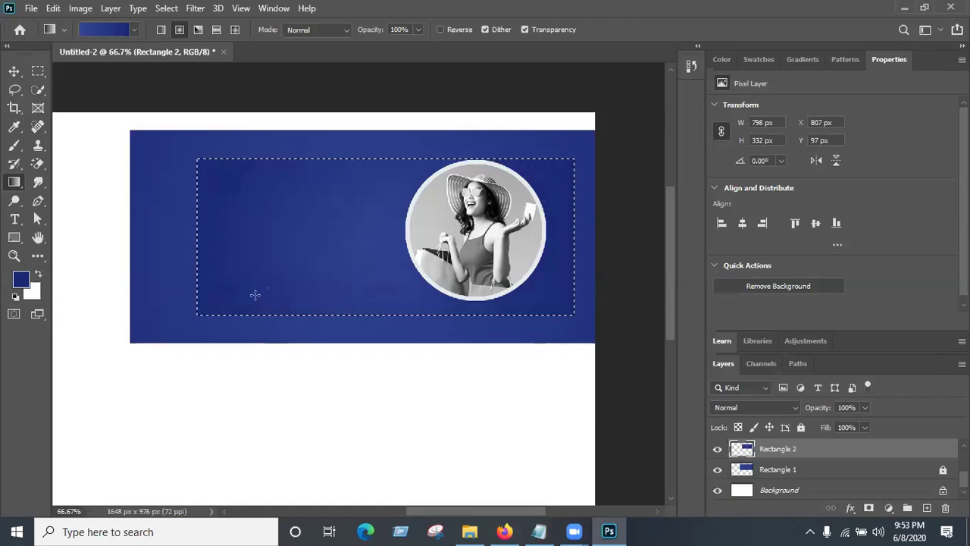
key("ctrl+d")
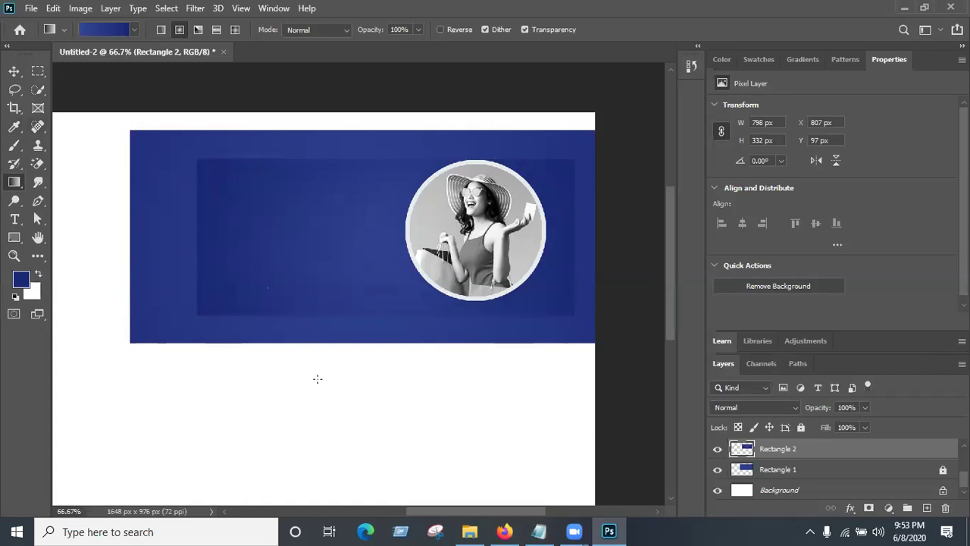
- Unlock the Rectangle 1 layer and load its outline as a selection
left_click(14, 71)
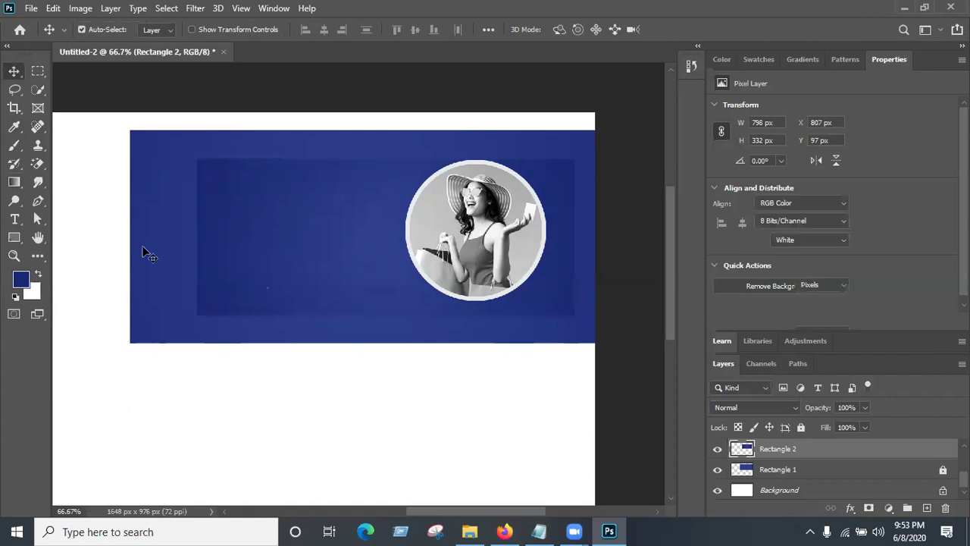
left_click(596, 326)
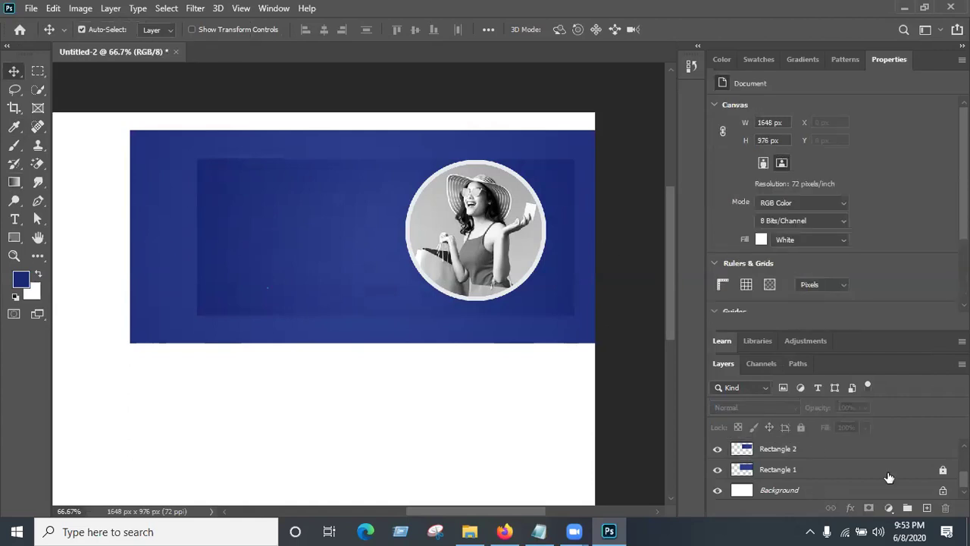
left_click(929, 471)
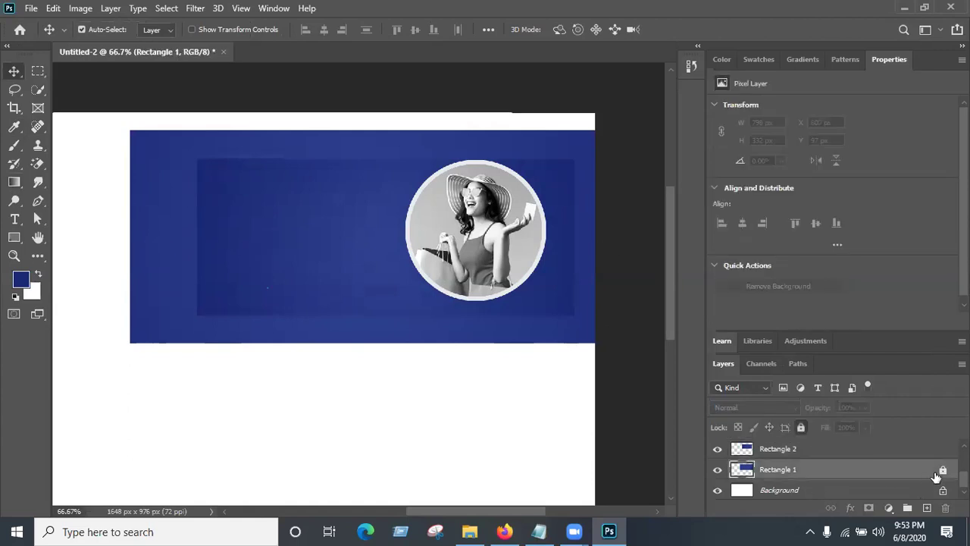
left_click(743, 469, "ctrl")
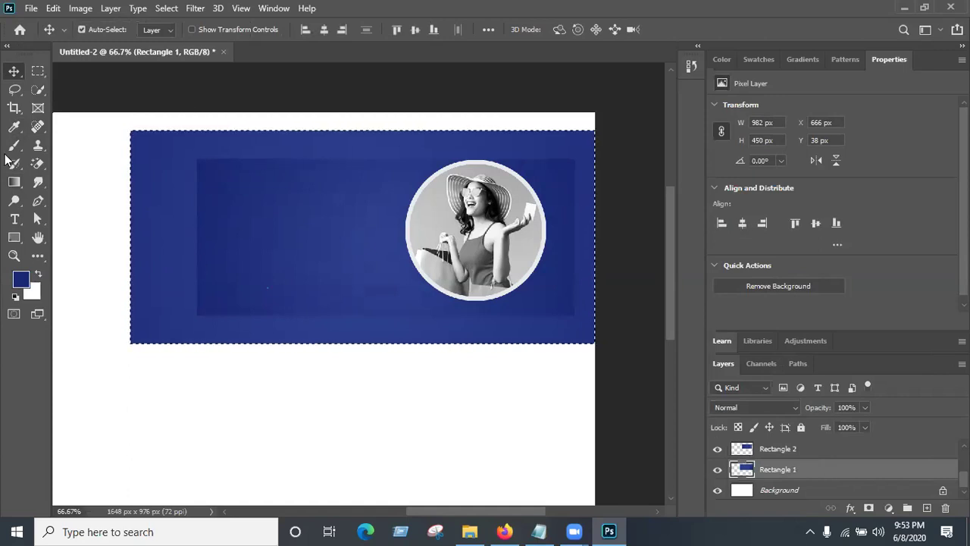
- Refill Rectangle 1 with the blue radial gradient, running from its lower-left corner toward its upper-right corner
left_click(14, 183)
left_click_drag(163, 233, 614, 173)
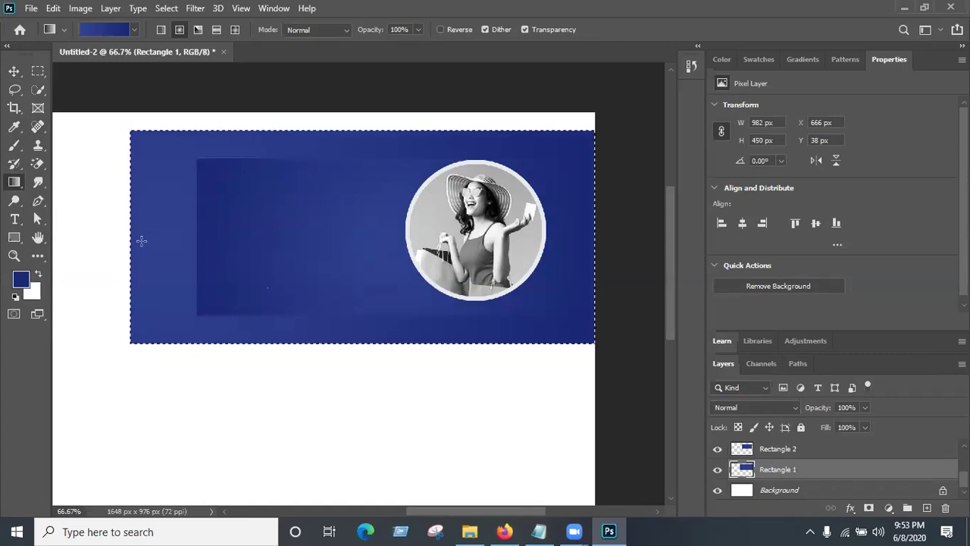
left_click_drag(147, 306, 571, 127)
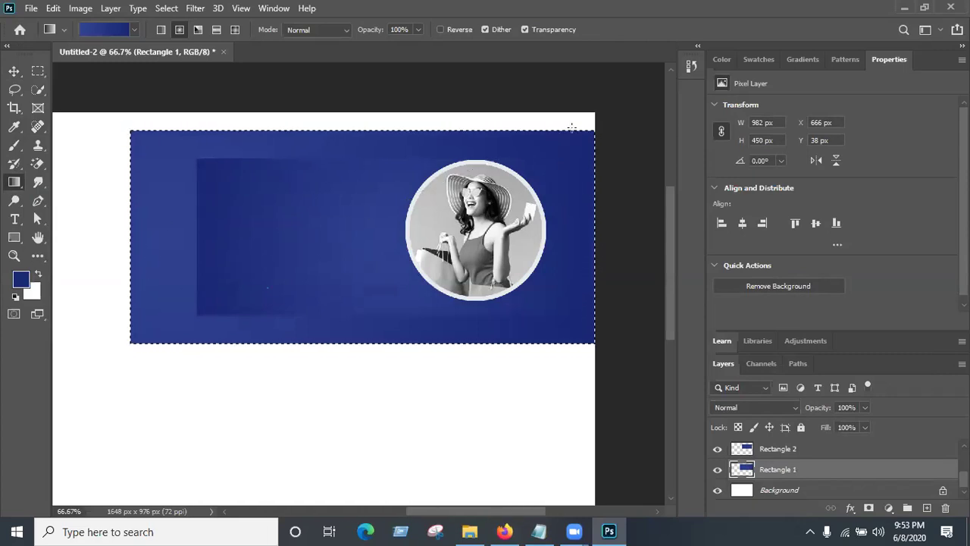
- Refill the Rectangle 1 selection with the blue radial gradient several times, trying different start points and directions
left_click_drag(171, 262, 620, 114)
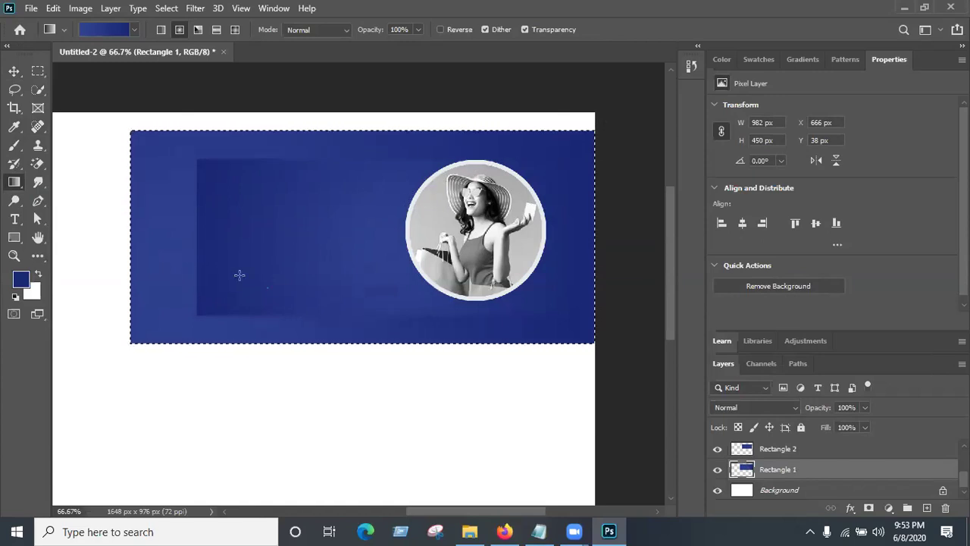
scroll(327, 255, "right", 1)
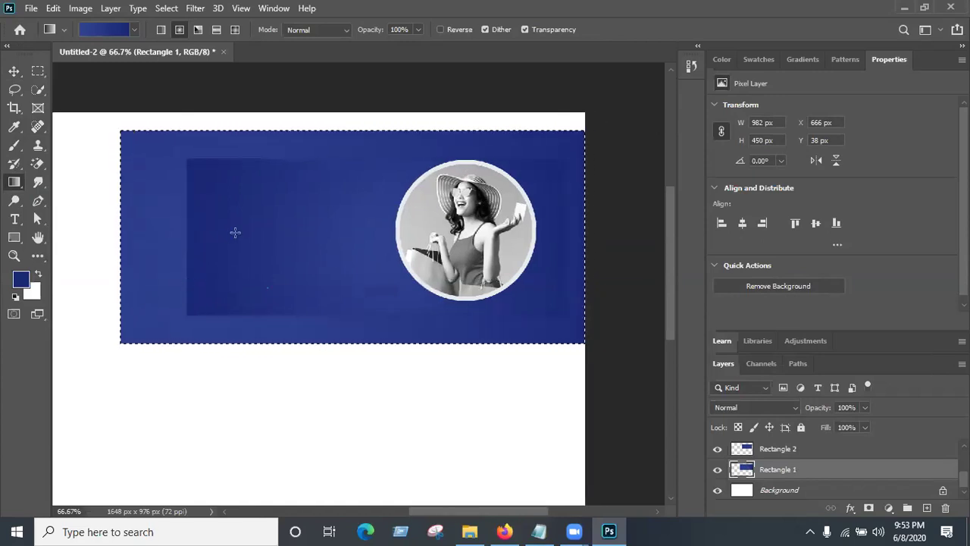
left_click_drag(235, 233, 181, 302)
left_click_drag(509, 160, 302, 258)
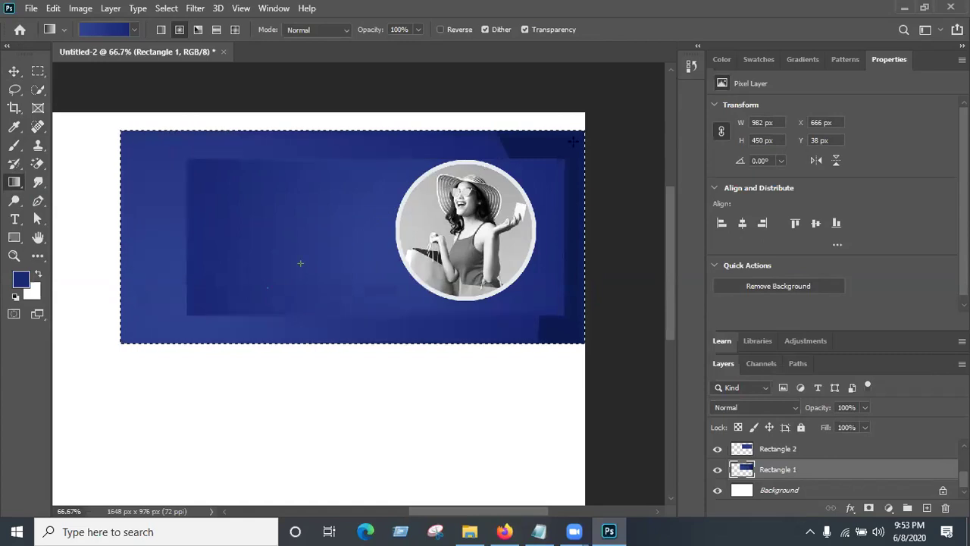
left_click_drag(215, 288, 661, 86)
left_click_drag(380, 214, 552, 134)
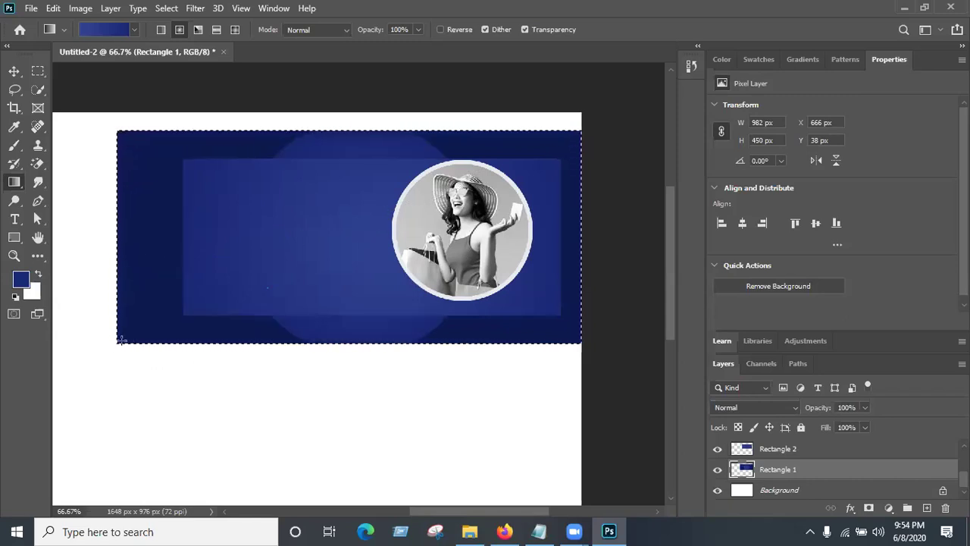
left_click_drag(627, 111, 628, 112)
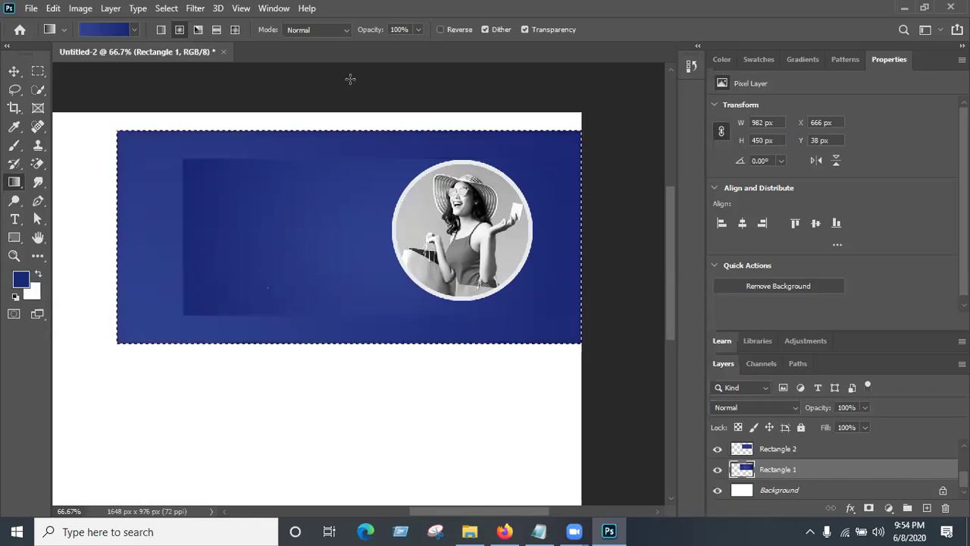
- Switch the gradient to linear, try it across Rectangle 1, and move its second opacity stop to a location of 31%
left_click(161, 31)
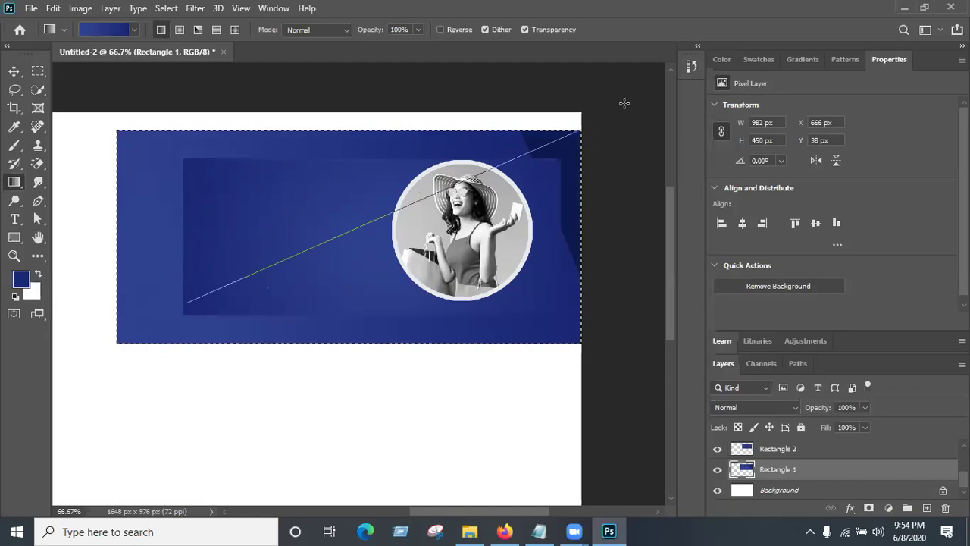
left_click_drag(312, 272, 634, 101)
left_click(105, 29)
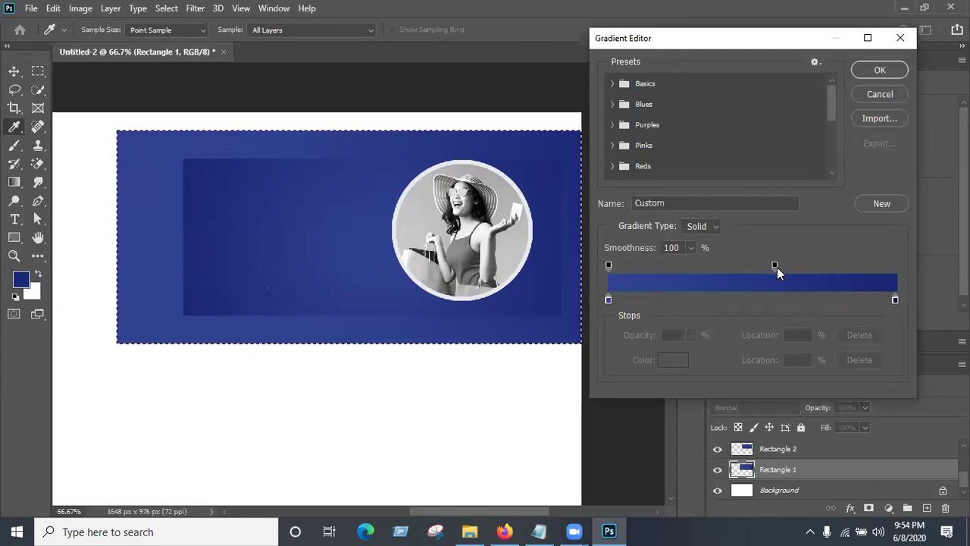
left_click_drag(773, 265, 692, 265)
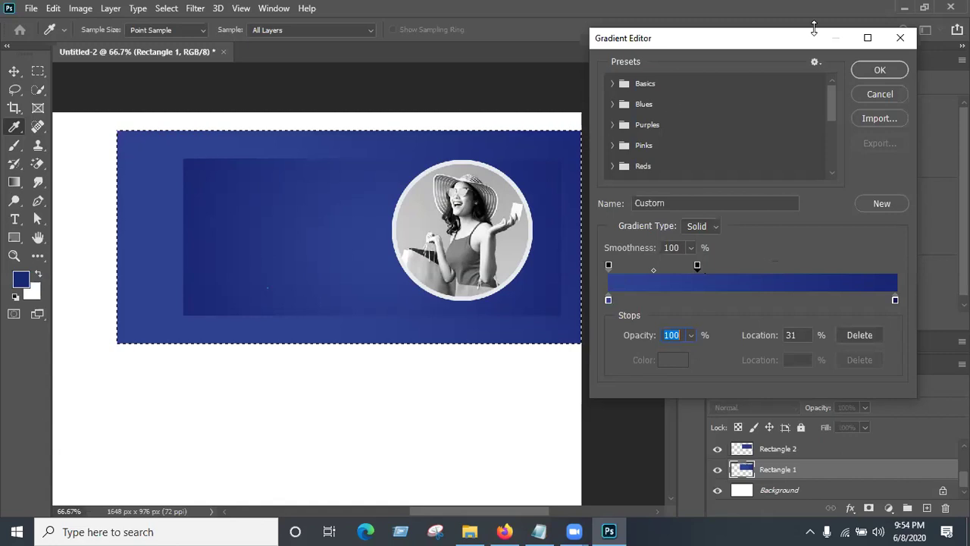
left_click(872, 74)
- Refill the Rectangle 1 selection with the blue linear gradient, running diagonally up toward its upper-right corner, then deselect
left_click_drag(134, 330, 576, 152)
left_click_drag(217, 308, 597, 120)
left_click_drag(253, 288, 618, 114)
left_click_drag(301, 261, 581, 106)
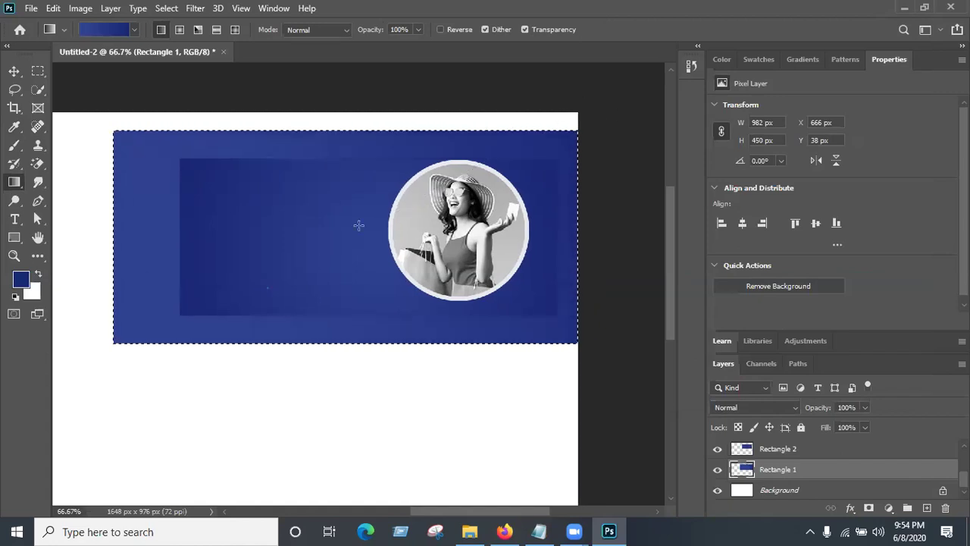
key("ctrl+d")
left_click(15, 71)
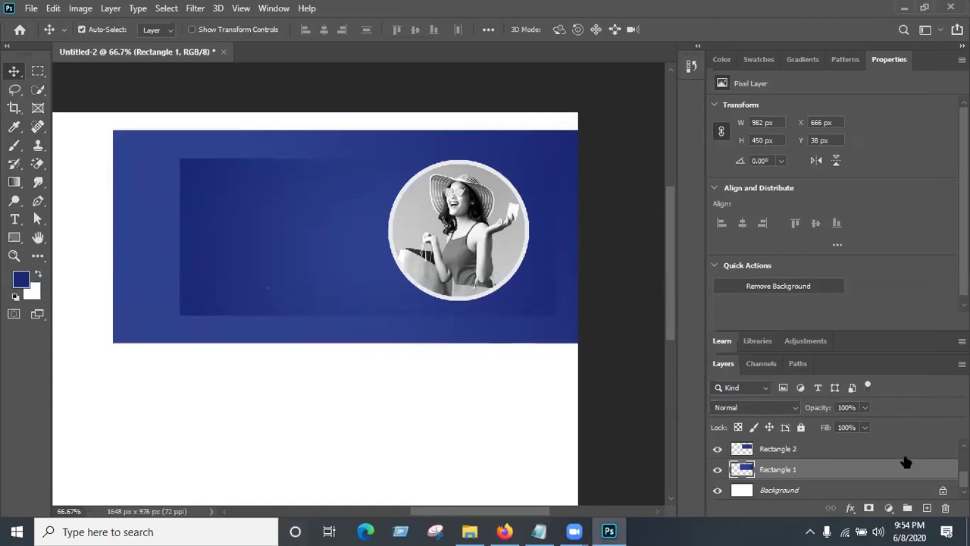
- Draw a circle about 168 px wide with the Ellipse tool above the Black & White 1 layer, beside the photo circle's left edge
scroll(834, 470, "up", 3)
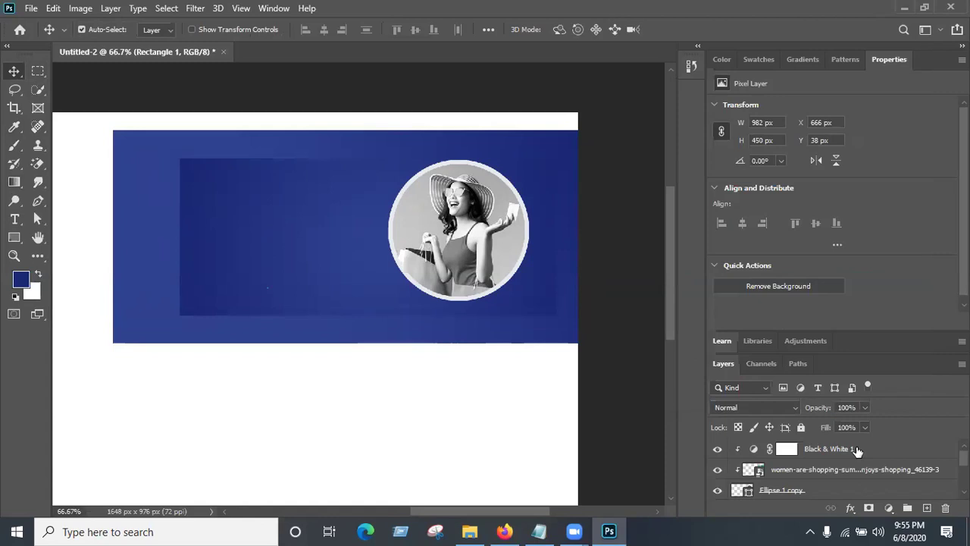
left_click(786, 449)
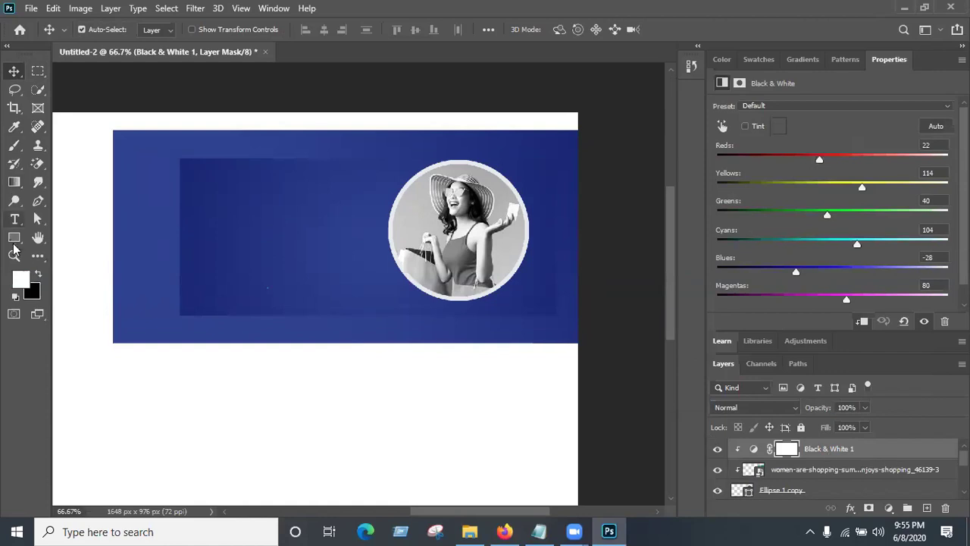
right_click(14, 241)
left_click(64, 260)
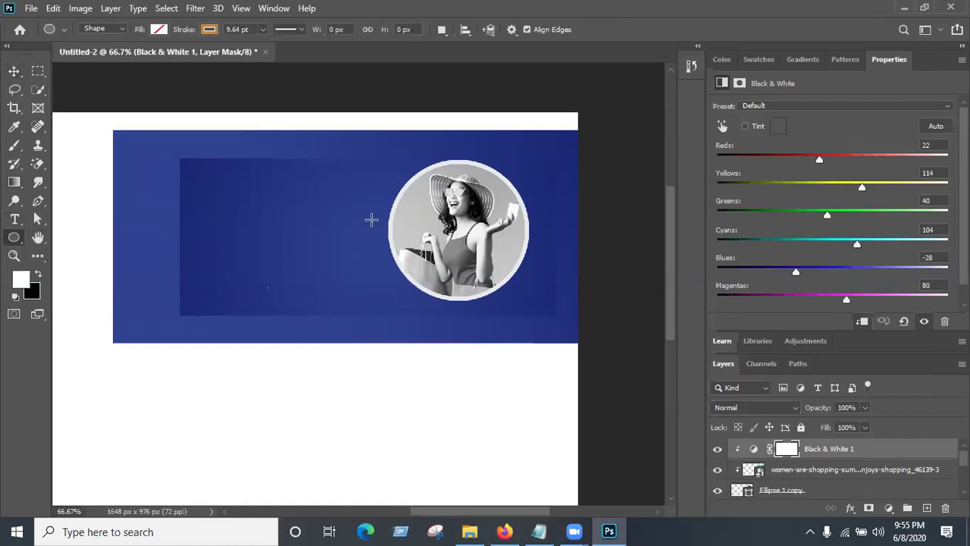
right_click(13, 241)
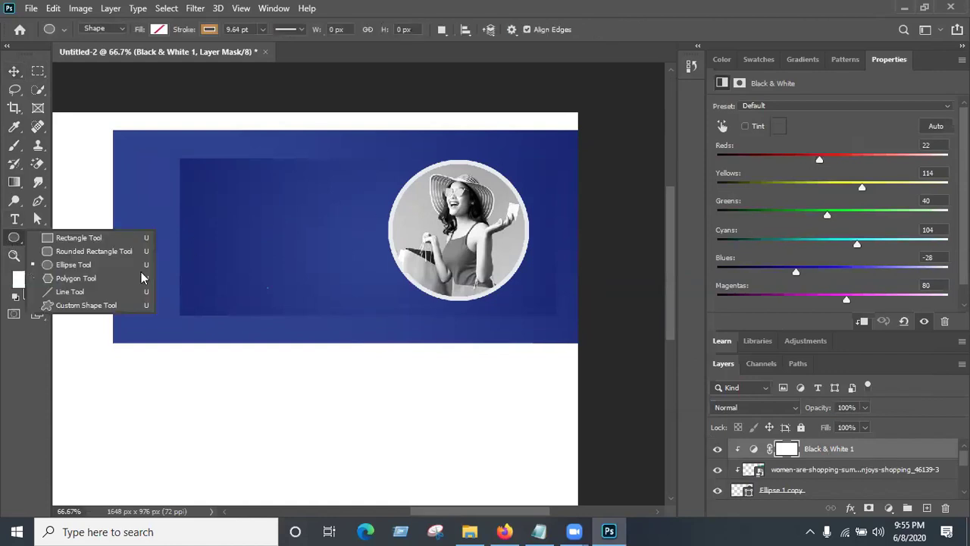
left_click(103, 266)
left_click_drag(359, 196, 394, 232)
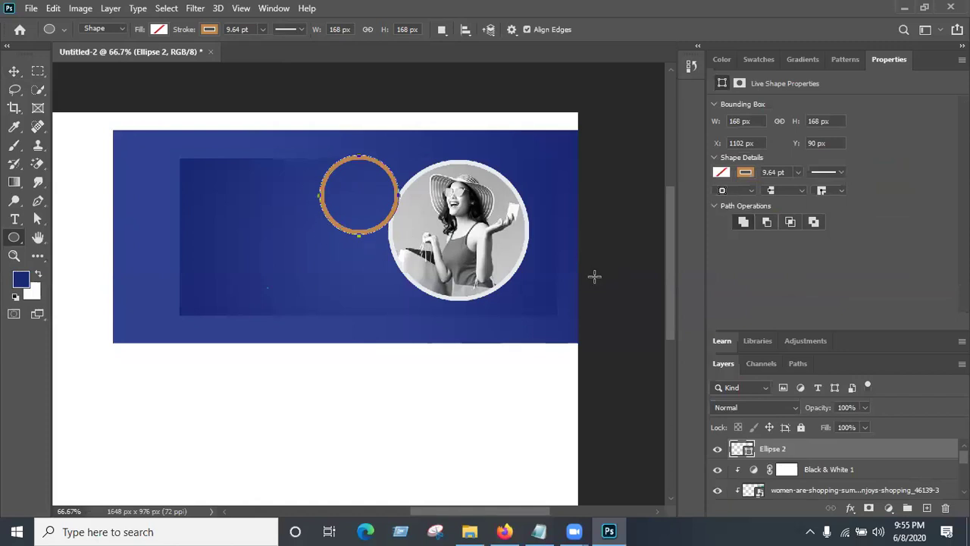
- Remove the new circle's stroke and fill it with pure white (ffffff)
left_click(159, 28)
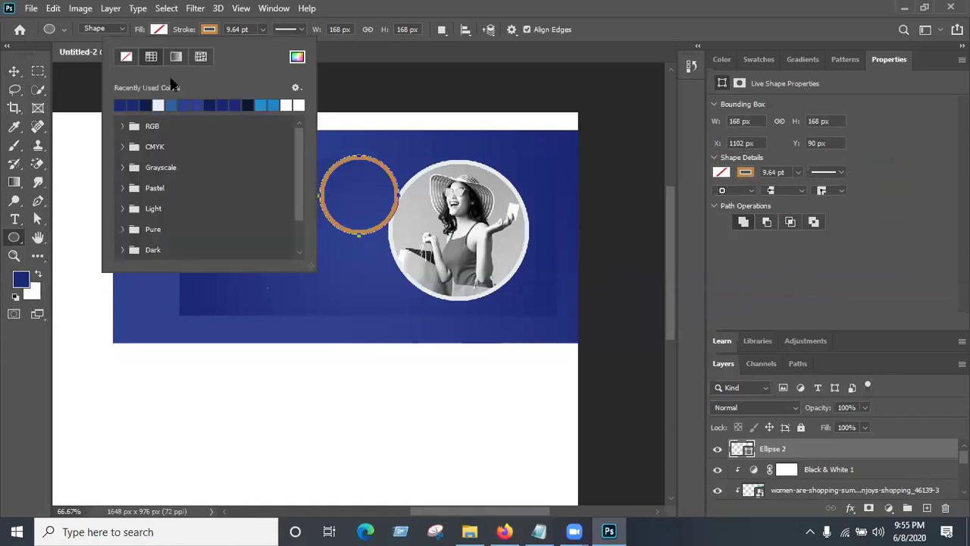
left_click(128, 60)
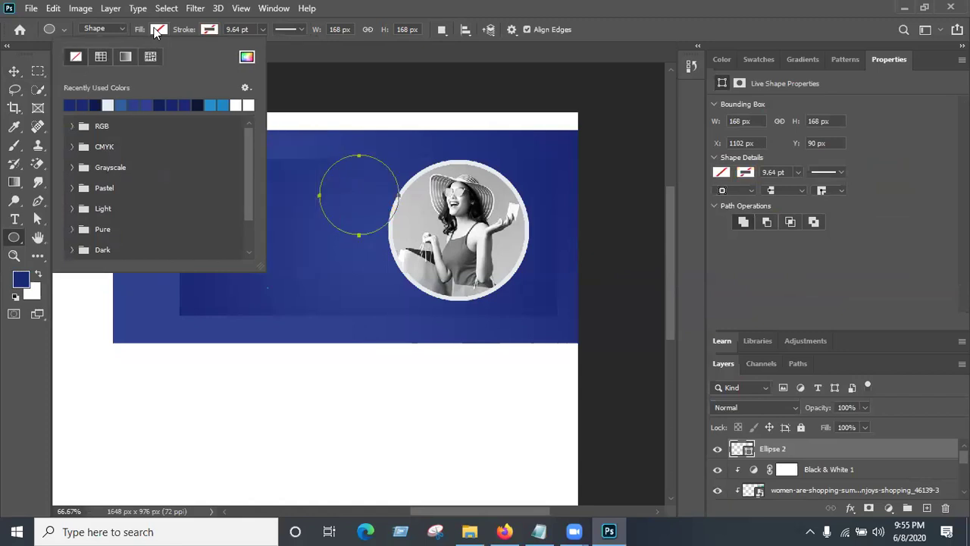
left_click(110, 104)
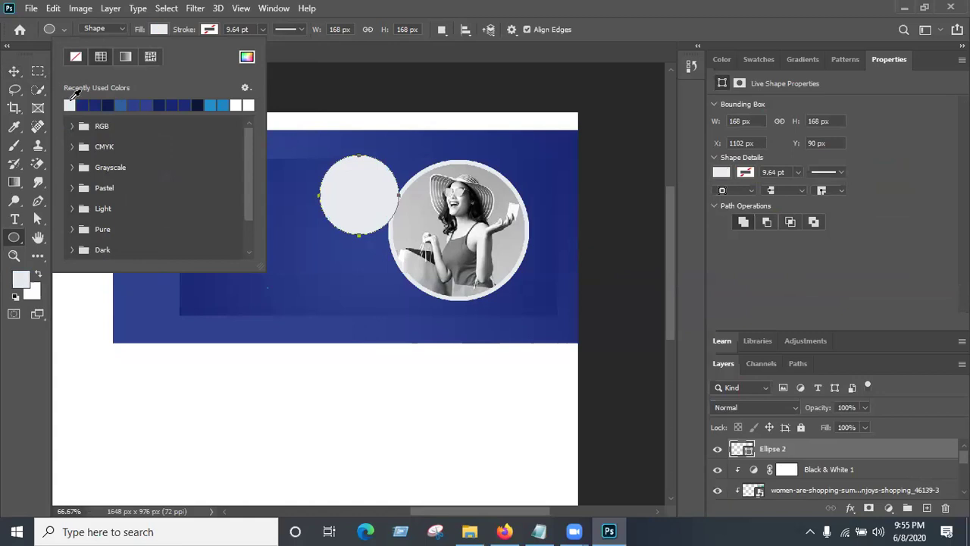
left_click(14, 71)
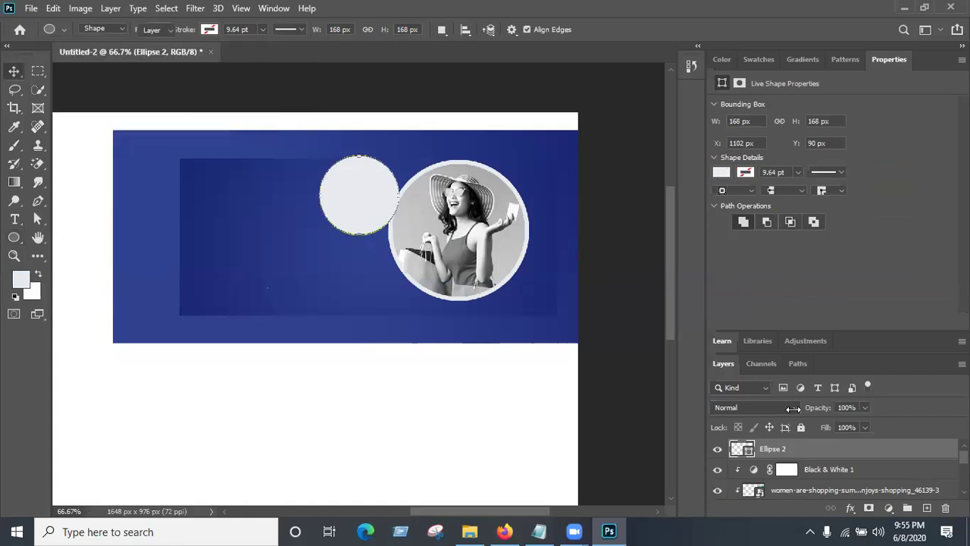
double_click(739, 449)
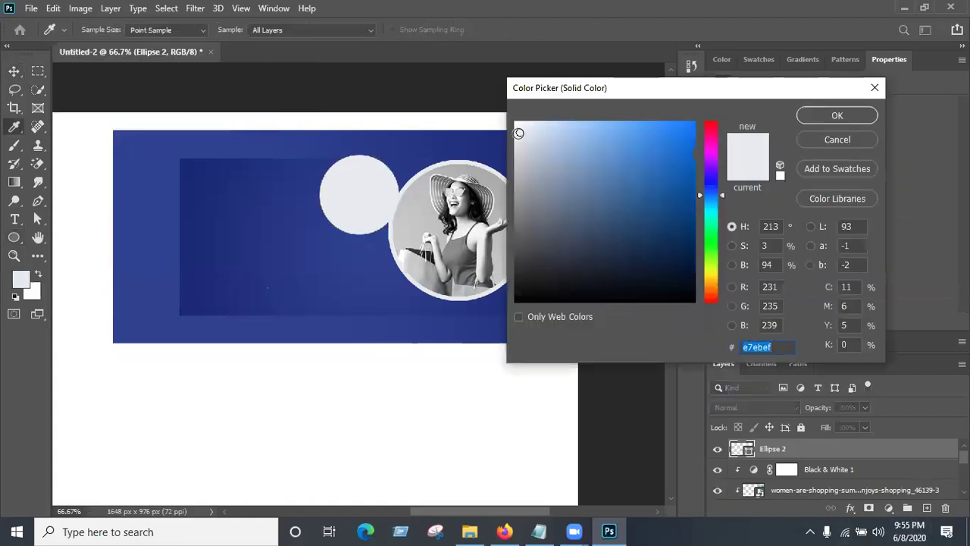
left_click_drag(518, 132, 504, 106)
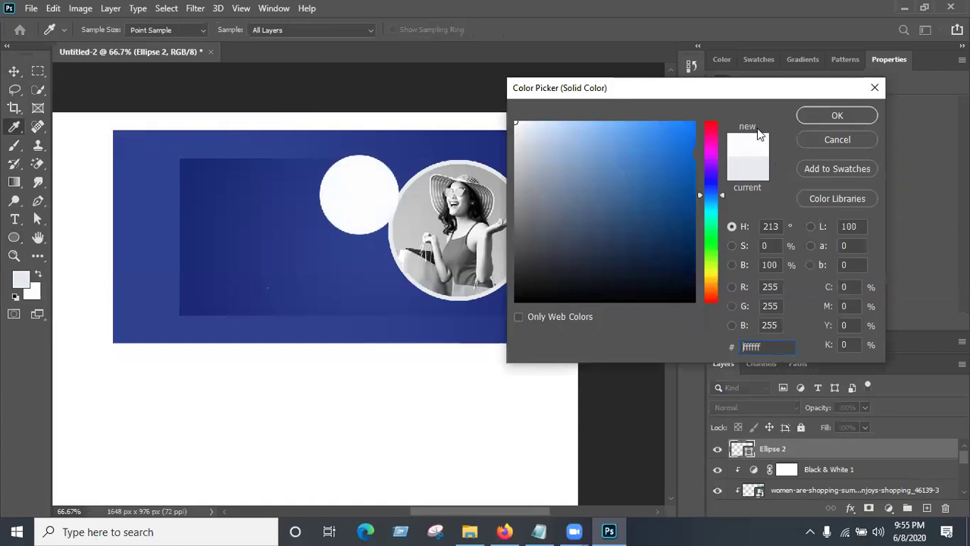
left_click(846, 109)
- Move the white circle to about X 1122 px, Y 153 px, so it overlaps the photo circle's left edge
left_click_drag(346, 210, 371, 218)
scroll(430, 131, "up", 1)
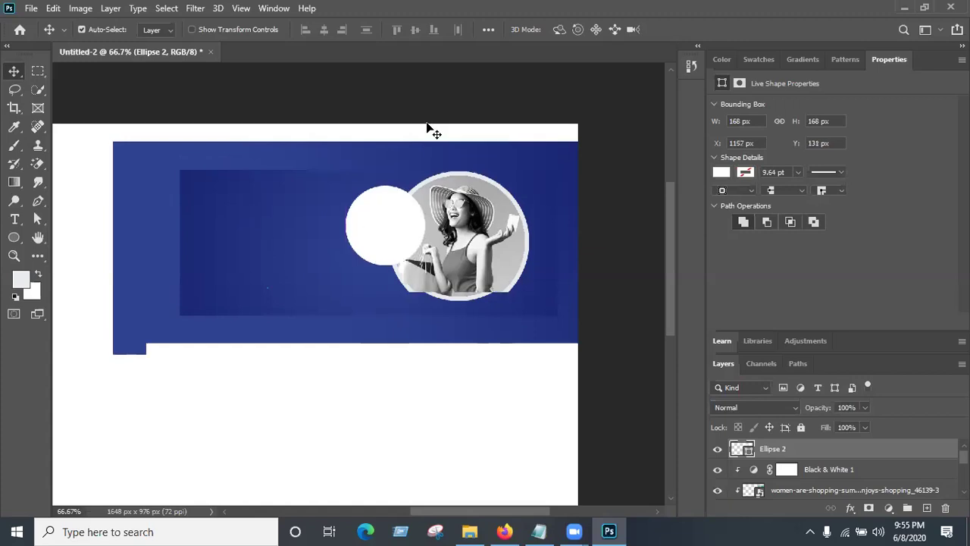
left_click_drag(381, 232, 382, 239)
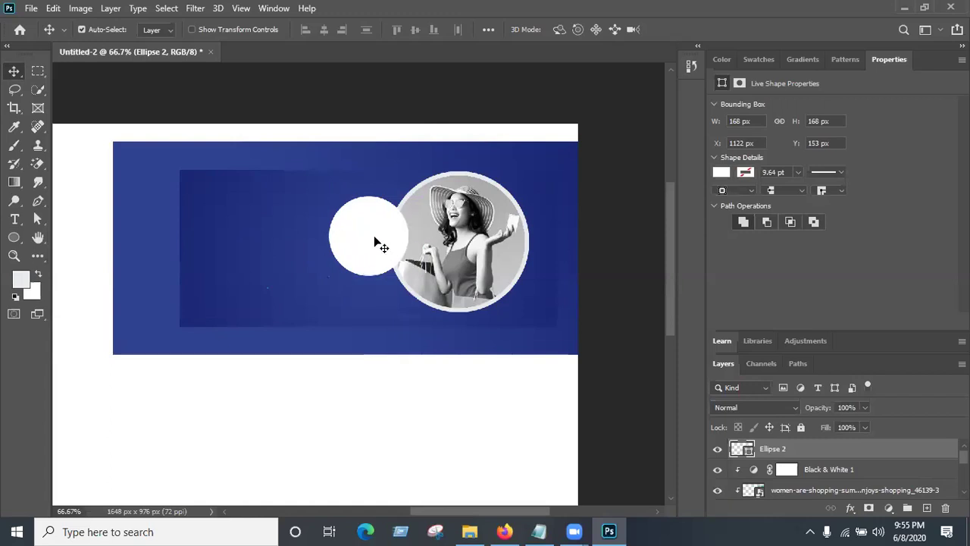
- Add a black Outer Glow to the white circle with 30% opacity, 6% spread and a size of 35 px
double_click(860, 450)
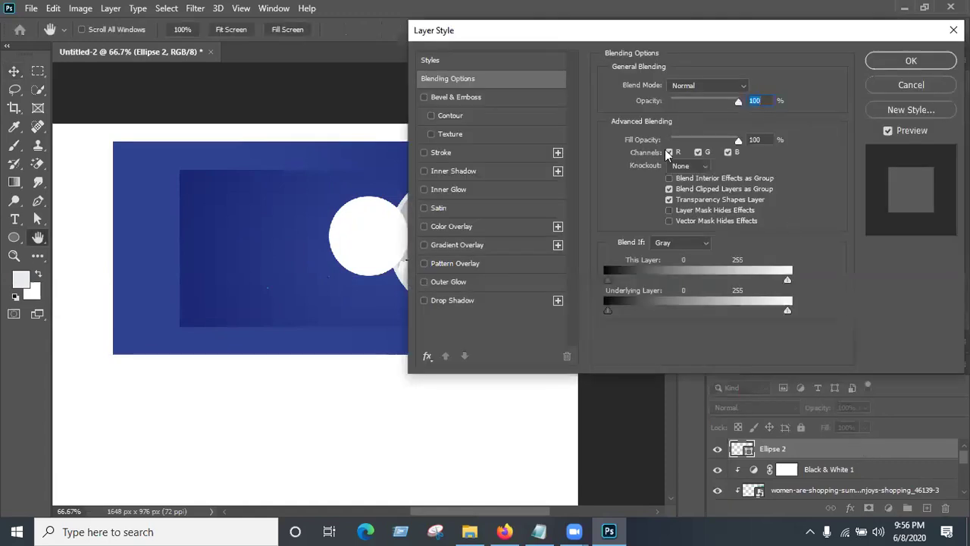
left_click_drag(672, 27, 723, 82)
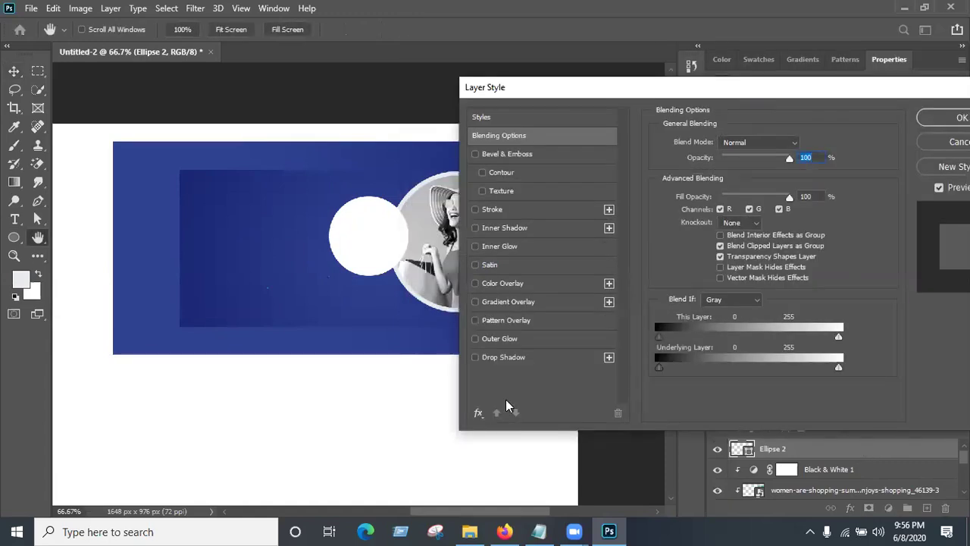
left_click(489, 339)
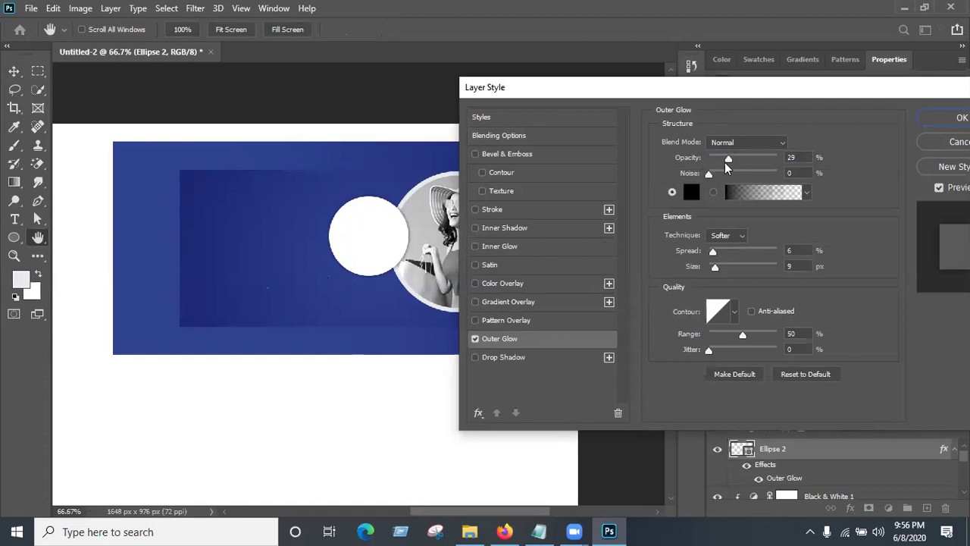
left_click_drag(727, 160, 730, 159)
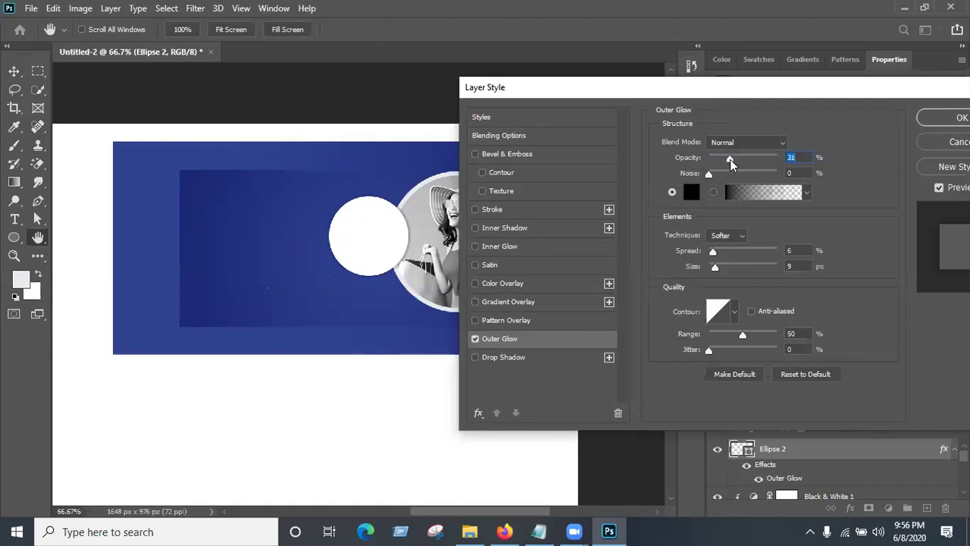
left_click(744, 157)
left_click_drag(718, 266, 723, 267)
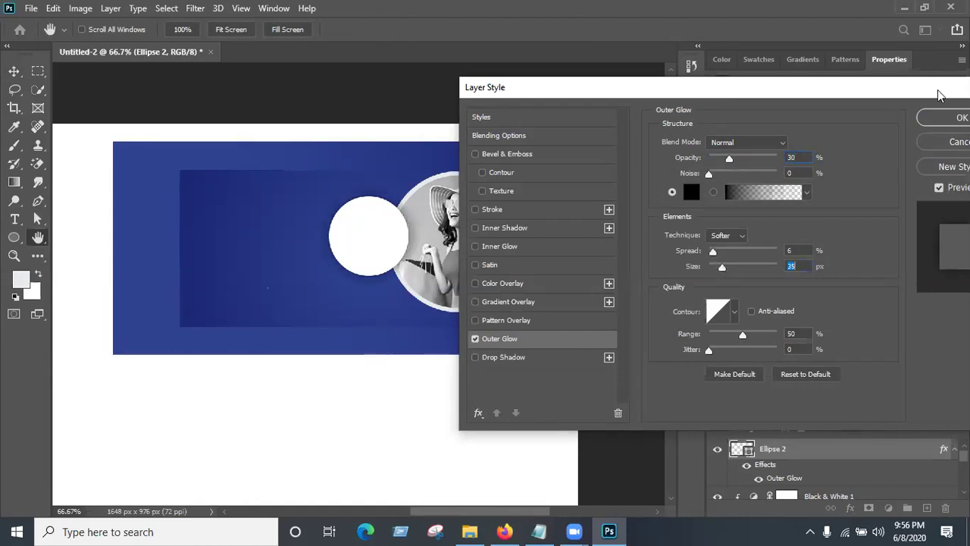
left_click(942, 119)
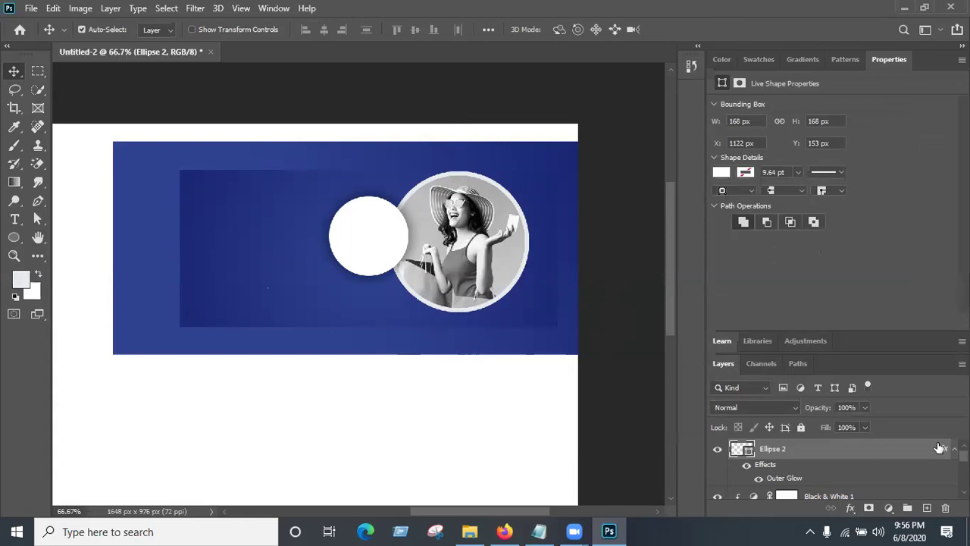
- Select both blue rectangles and the photo circle's layers together, leaving the white circle out of the selection
left_click(136, 252)
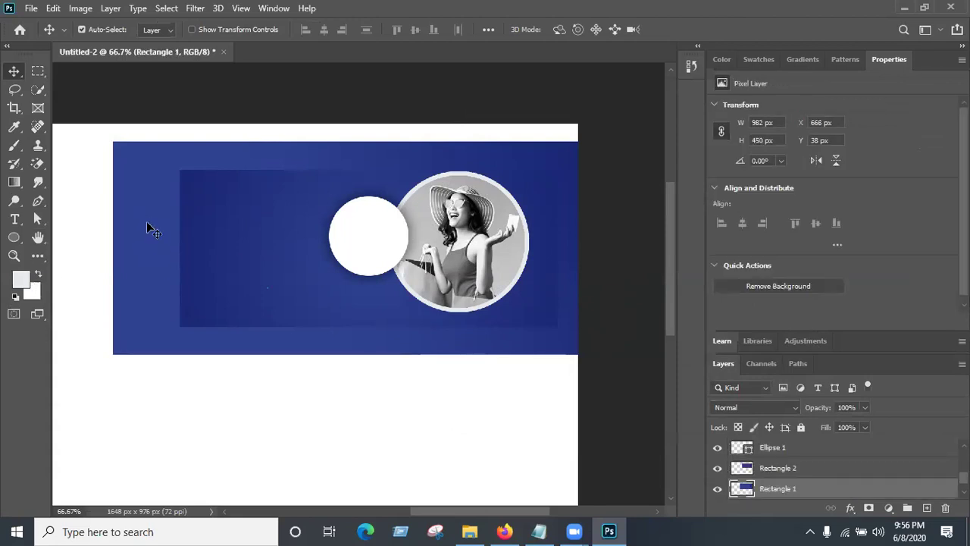
left_click_drag(598, 83, 147, 281)
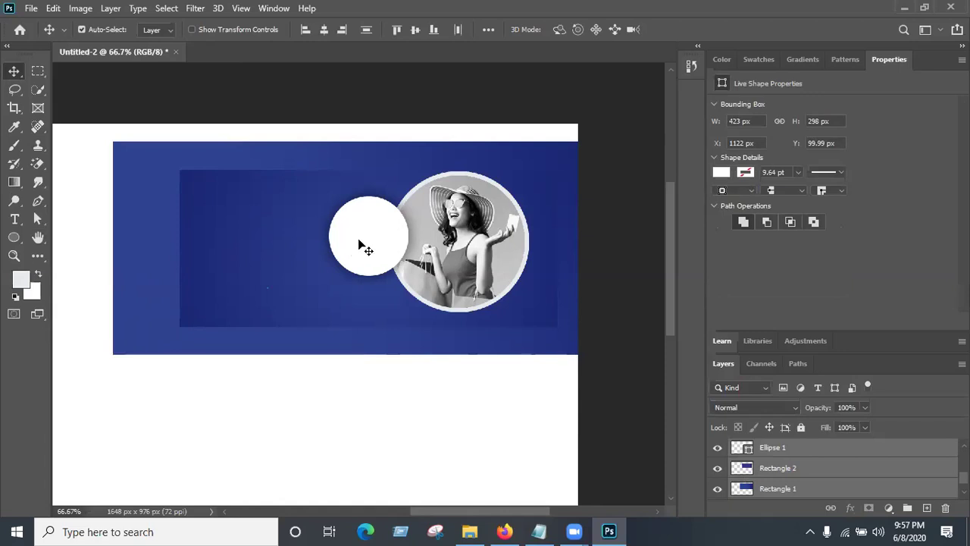
left_click(386, 240)
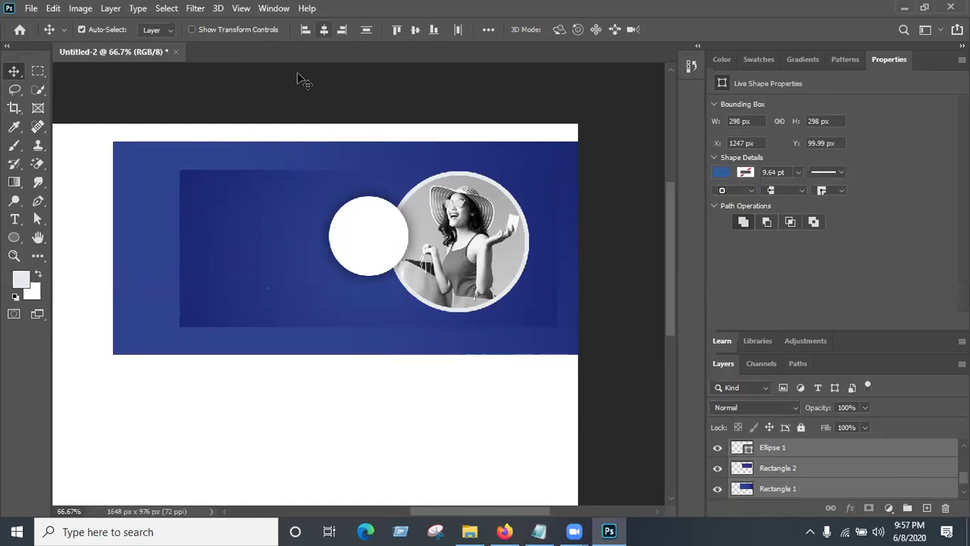
- Align the selected layers by their horizontal and vertical centers, then select only the clipped shopping photo layer
key("ctrl+z")
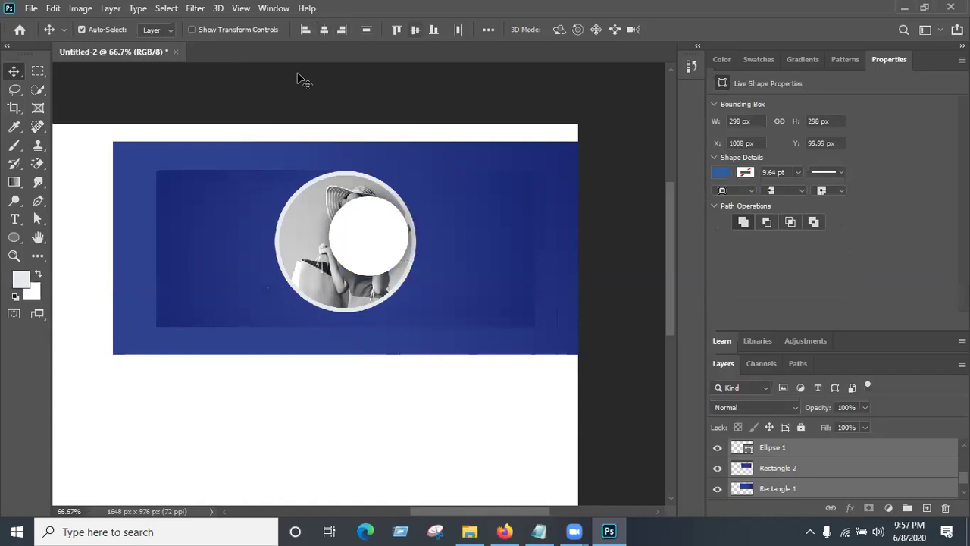
left_click(415, 29)
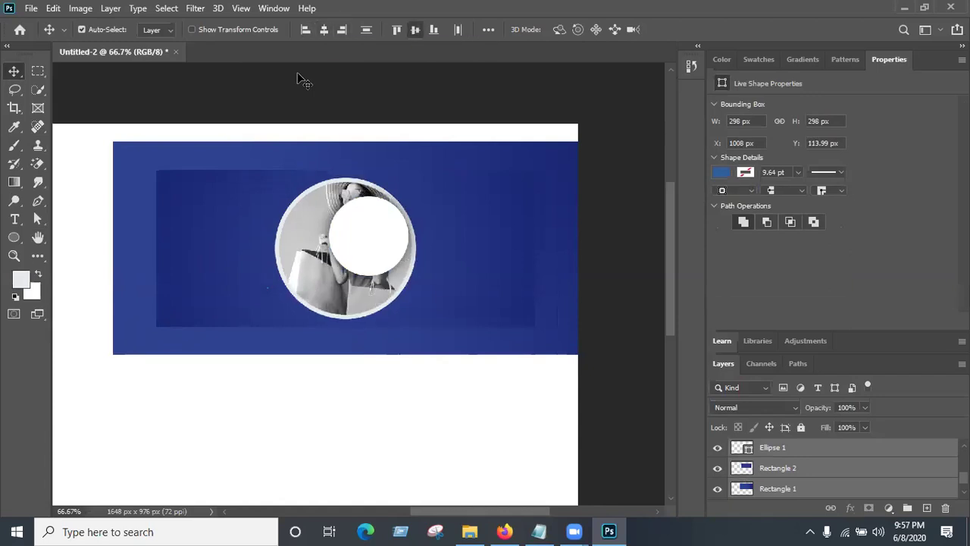
left_click(428, 114)
left_click(331, 237)
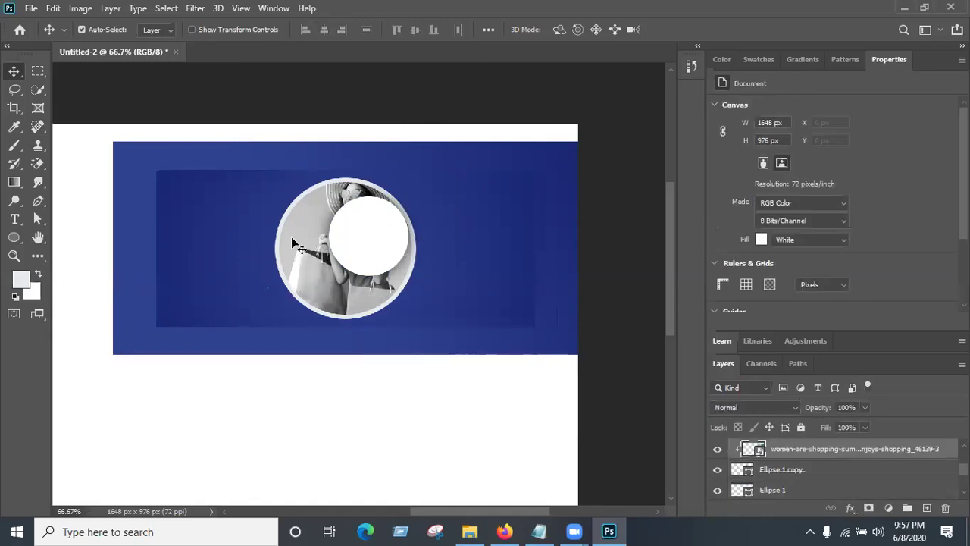
- Select the white circle alone and nudge it horizontally to about X 1121 px
left_click(379, 238)
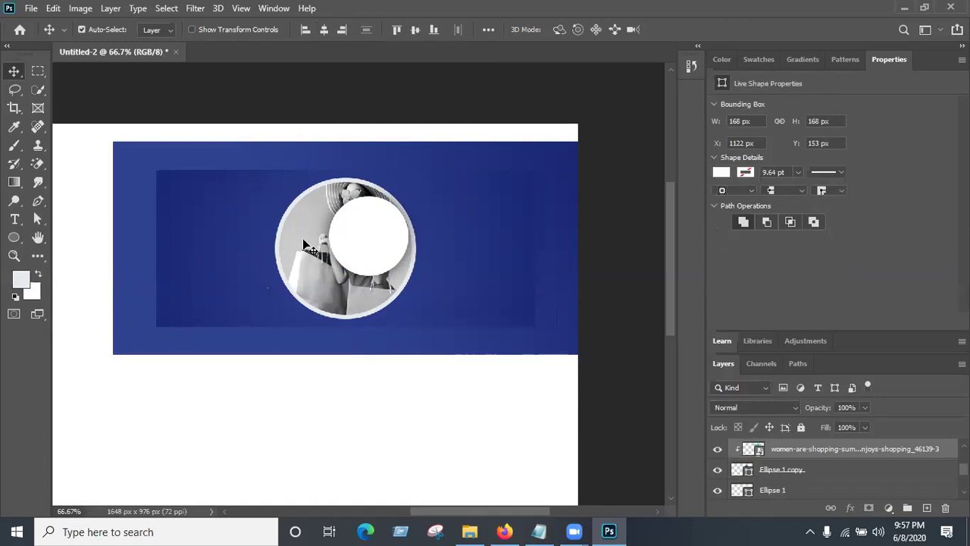
left_click(598, 170)
left_click(258, 262)
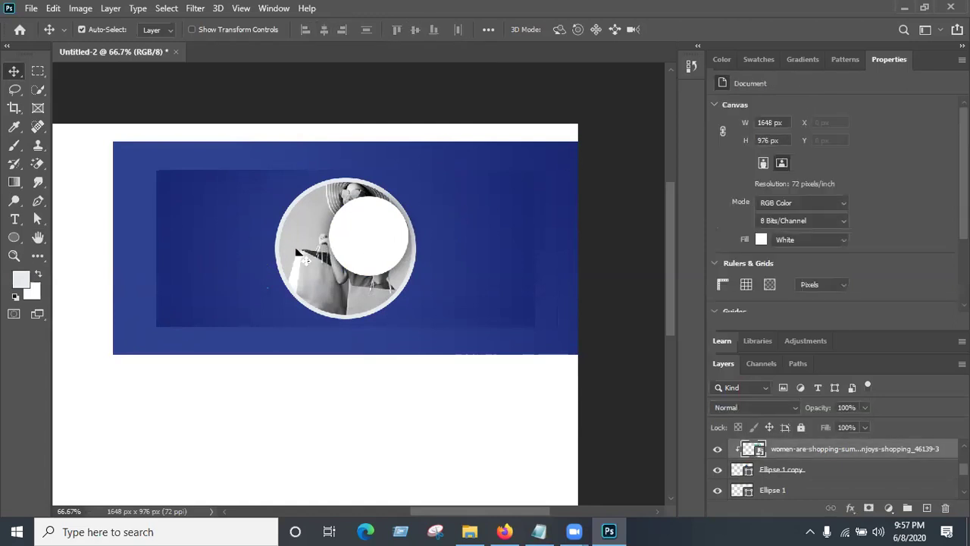
left_click(361, 242)
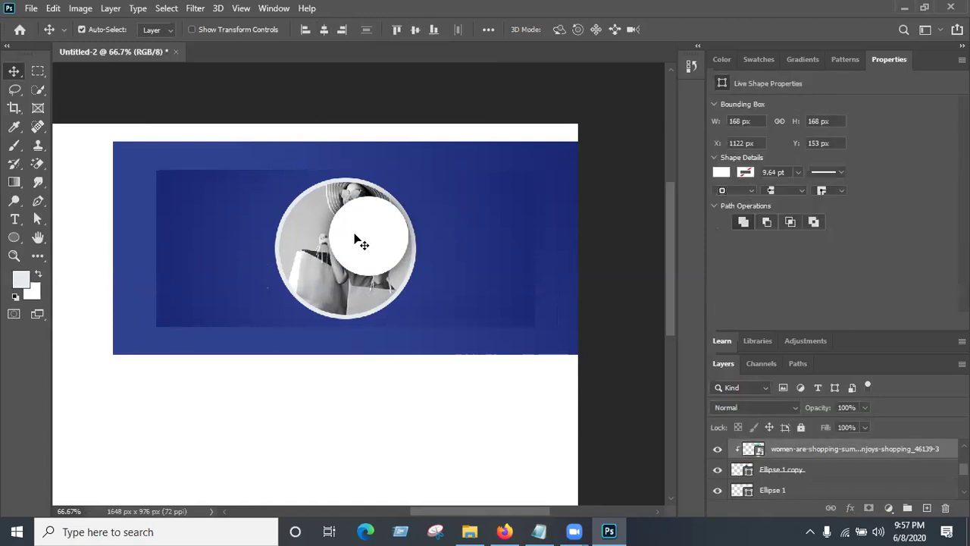
key("Right")
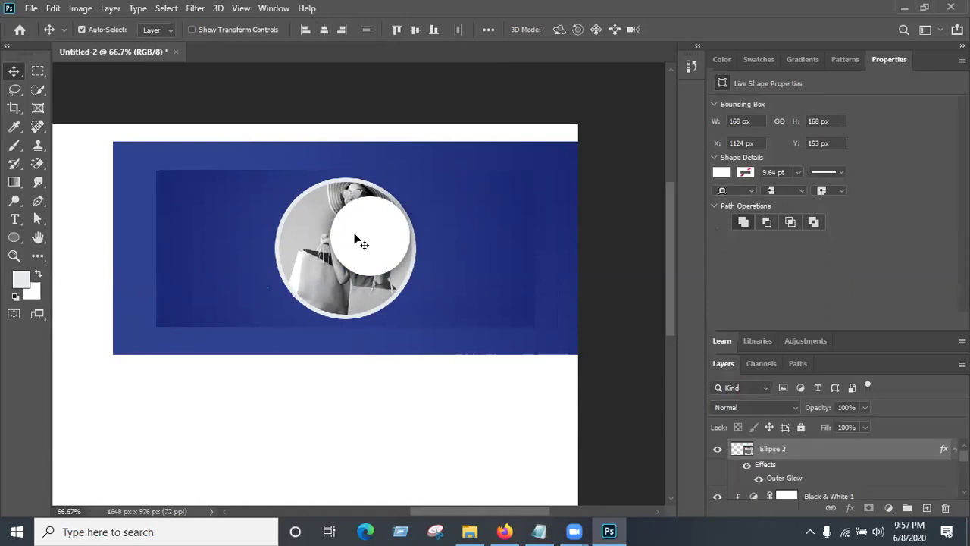
key("Left")
key("Left")
key("Left")
key("Left")
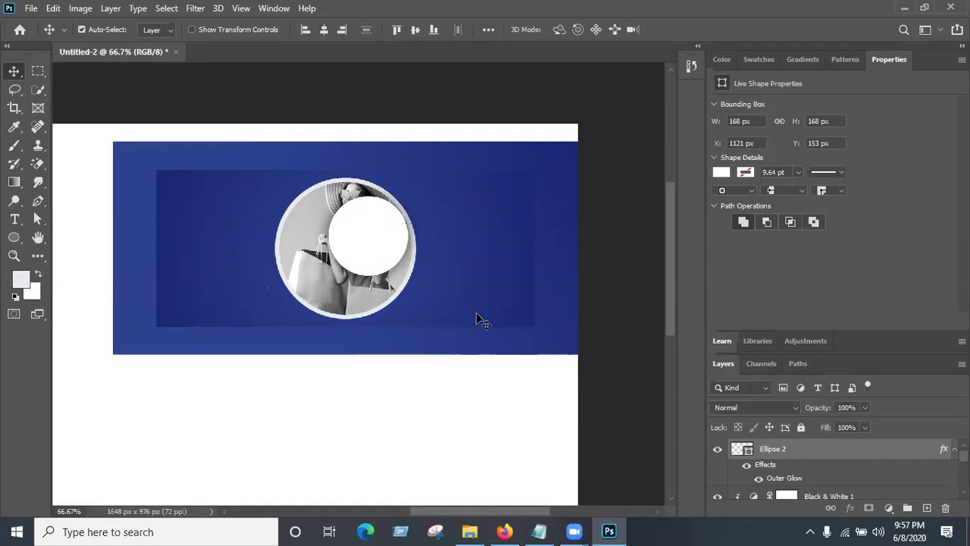
- Fully lock the Rectangle 1 and Rectangle 2 layers so the blue rectangles cannot be moved
left_click(381, 119)
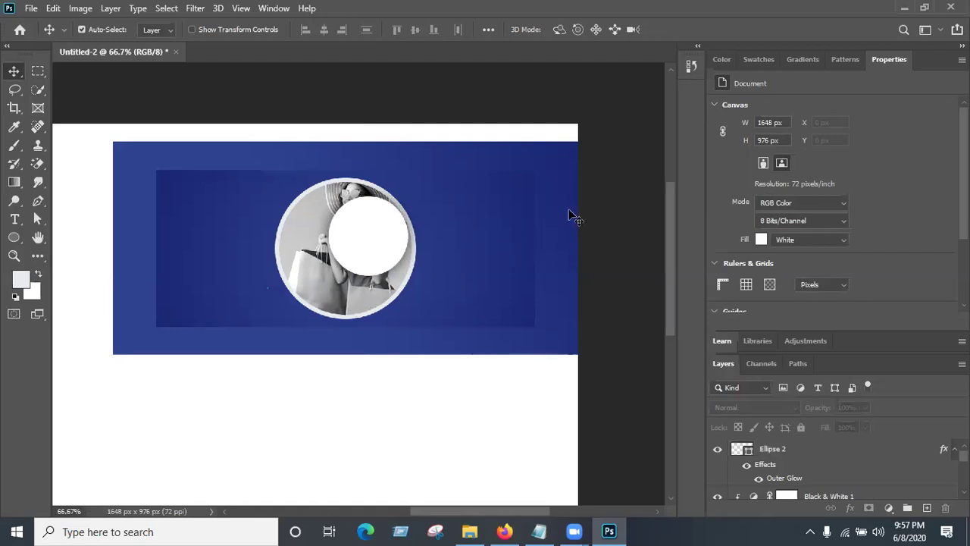
left_click(563, 184)
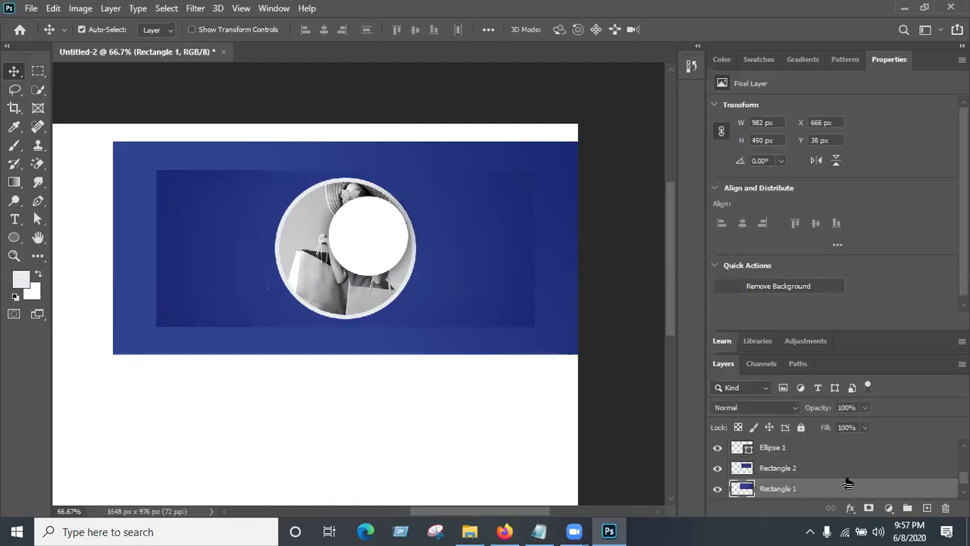
left_click(803, 428)
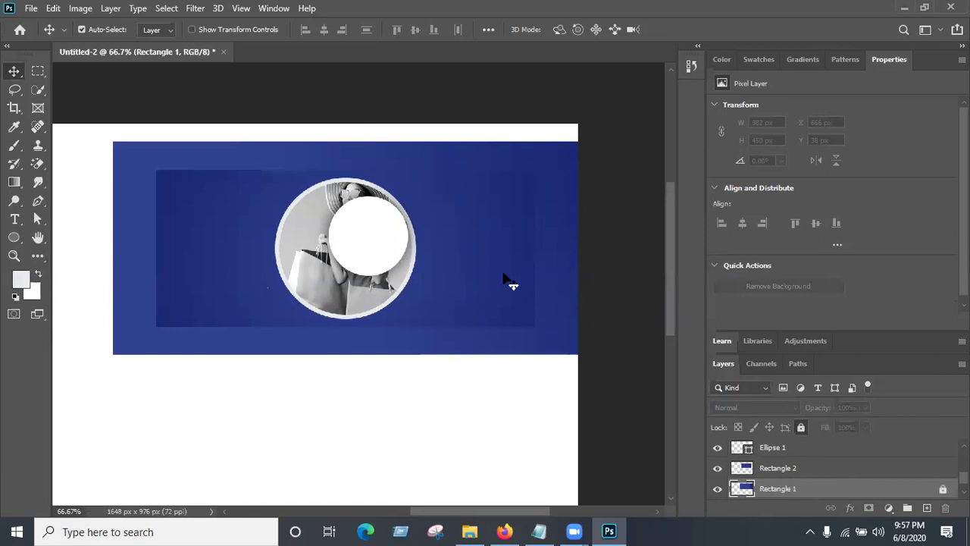
left_click(502, 281)
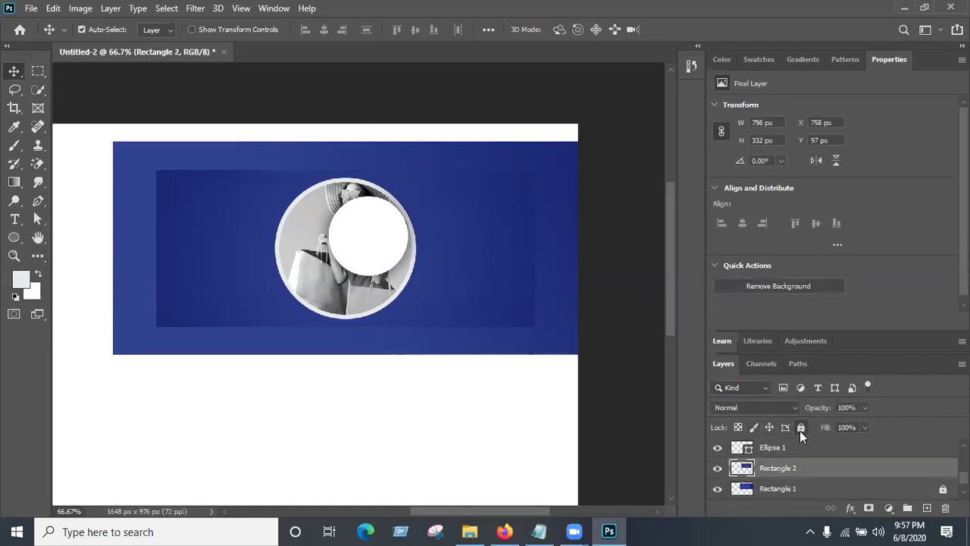
left_click(801, 428)
- Move the photo circle and white circle together toward the banner's right end, with the photo circle at about X 1325 px and vertically centered
left_click_drag(228, 177, 434, 358)
left_click_drag(327, 270, 483, 265)
left_click(501, 247)
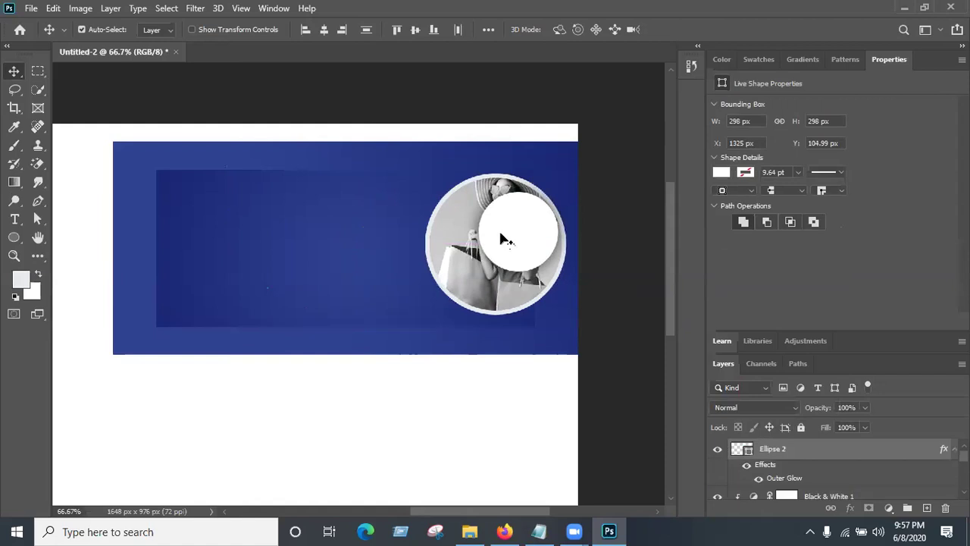
left_click_drag(429, 241, 520, 243)
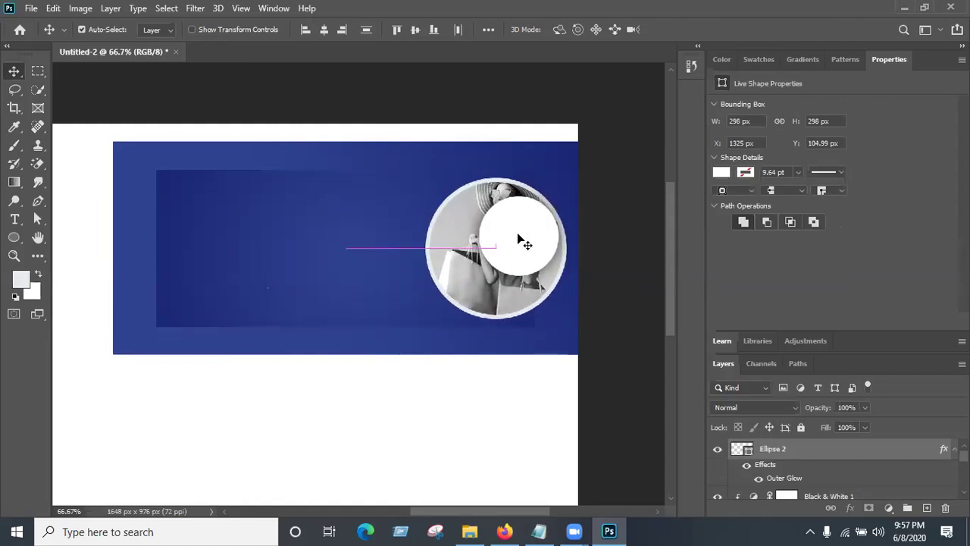
left_click(513, 253)
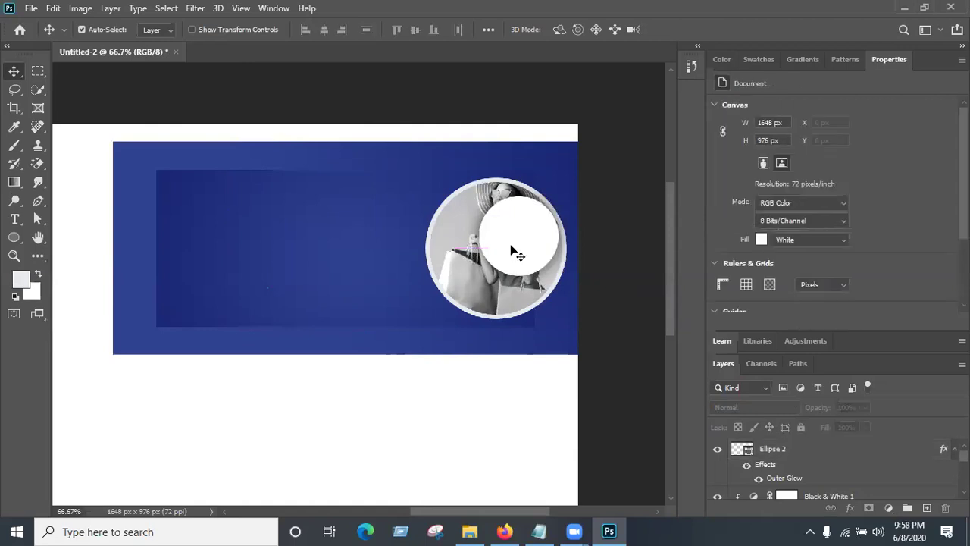
- Move the white circle alone to about X 1223 px, Y 153 px, so it overlaps the photo circle's left edge
left_click_drag(515, 254, 407, 252)
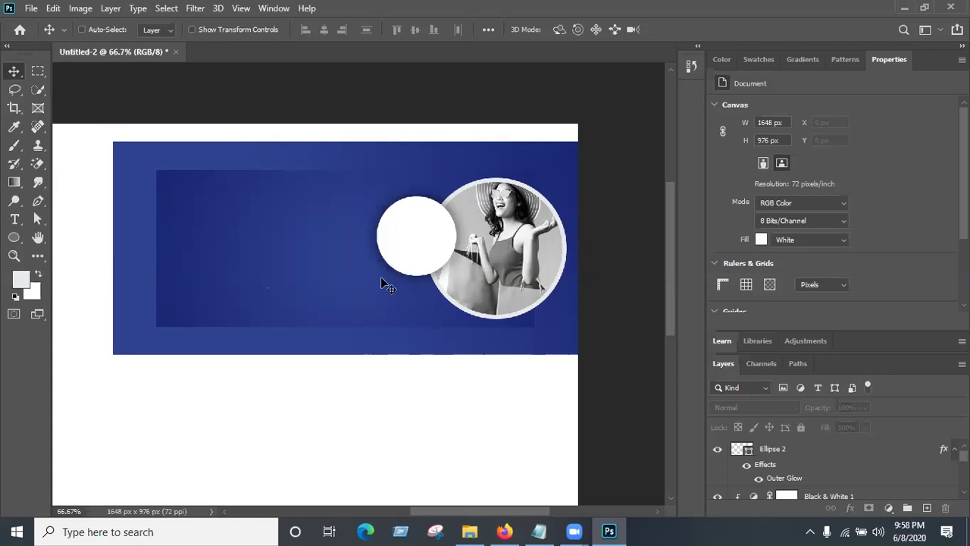
key("ctrl+minus")
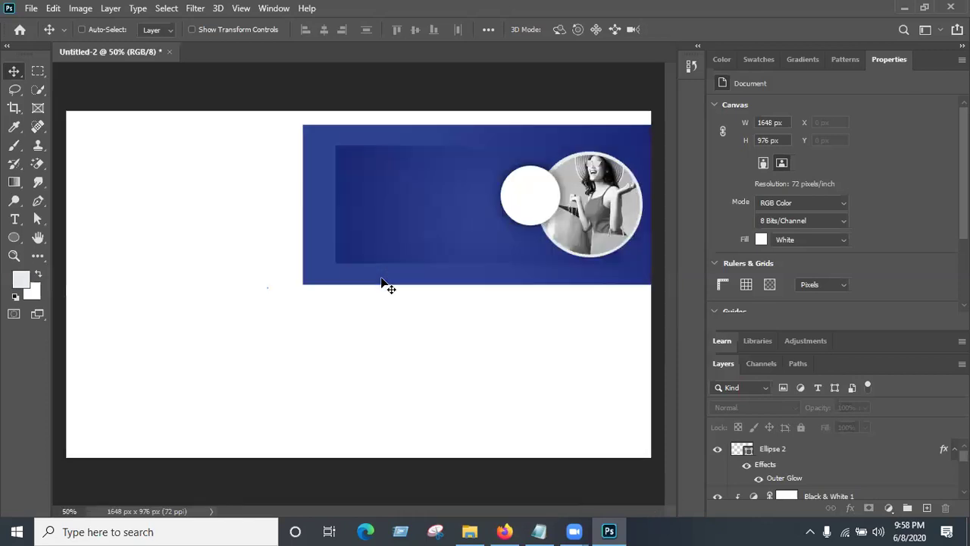
key("ctrl+plus")
key("ctrl+minus")
key("ctrl+plus")
left_click_drag(353, 270, 232, 289)
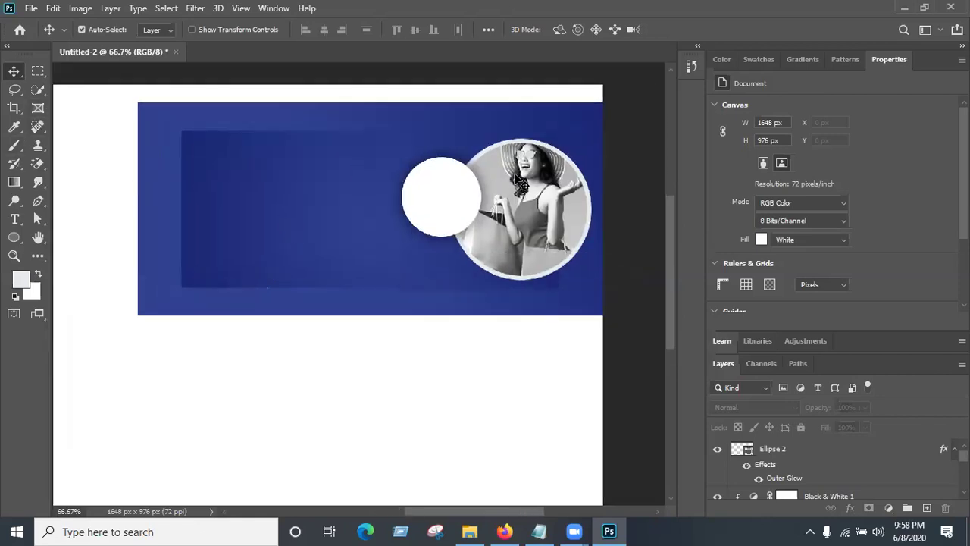
- Create an area text layer inside the white circle's outline and delete its placeholder text
left_click(453, 204)
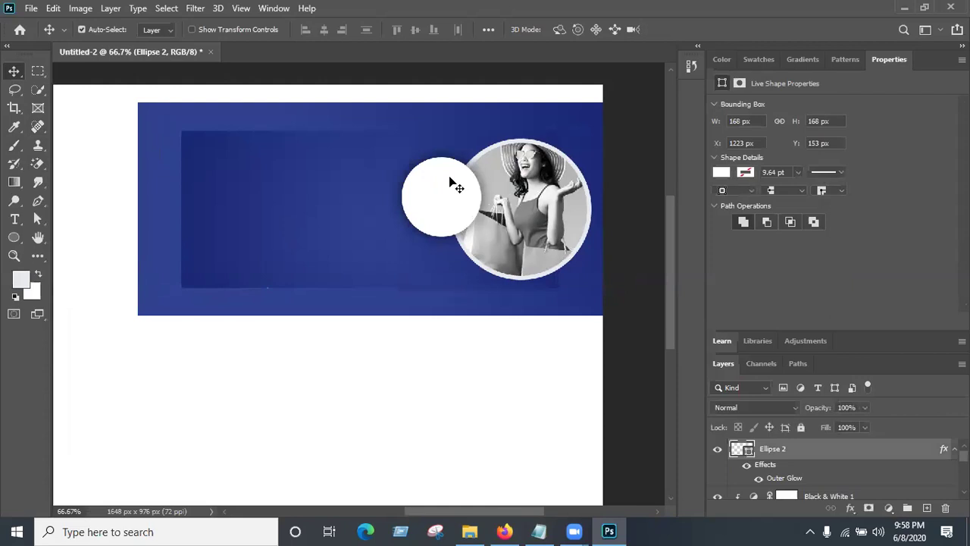
key("ctrl+plus")
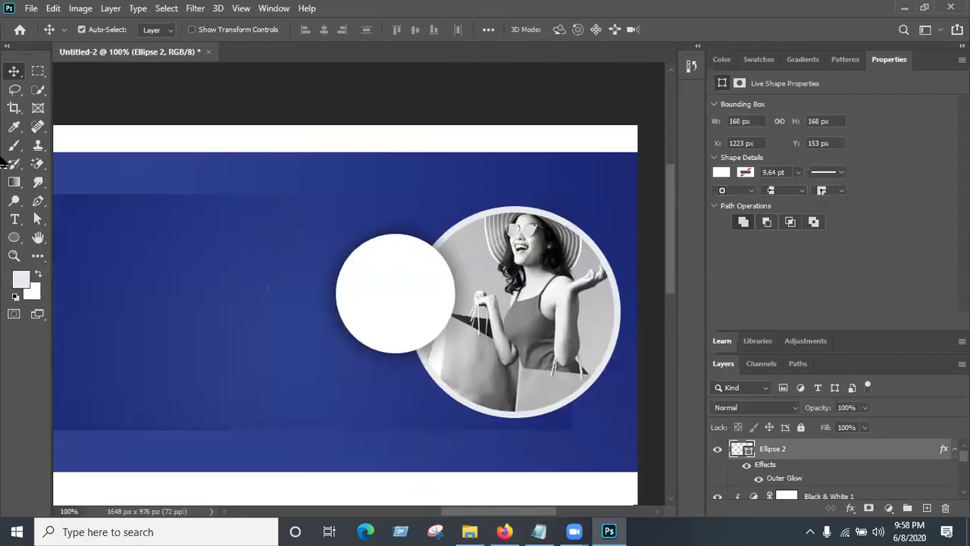
left_click(15, 218)
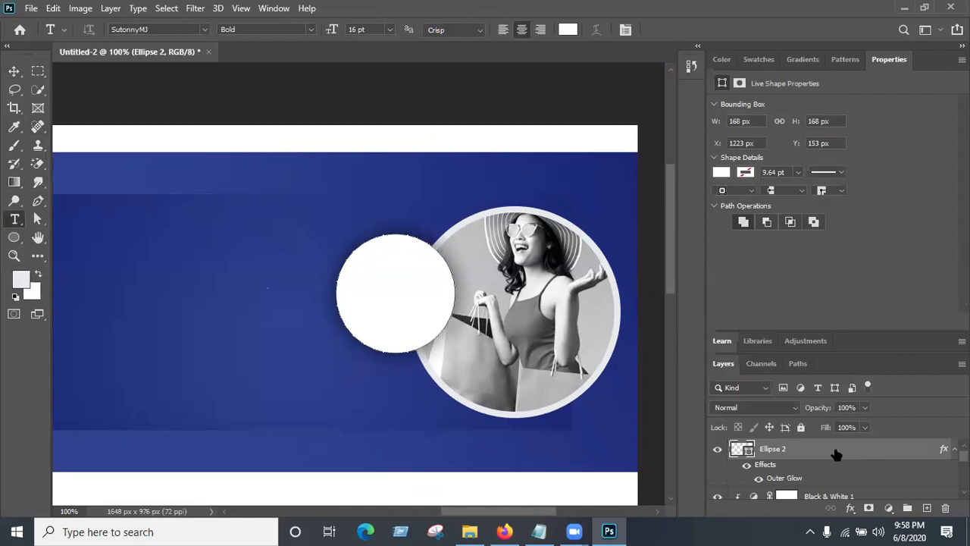
left_click(383, 306)
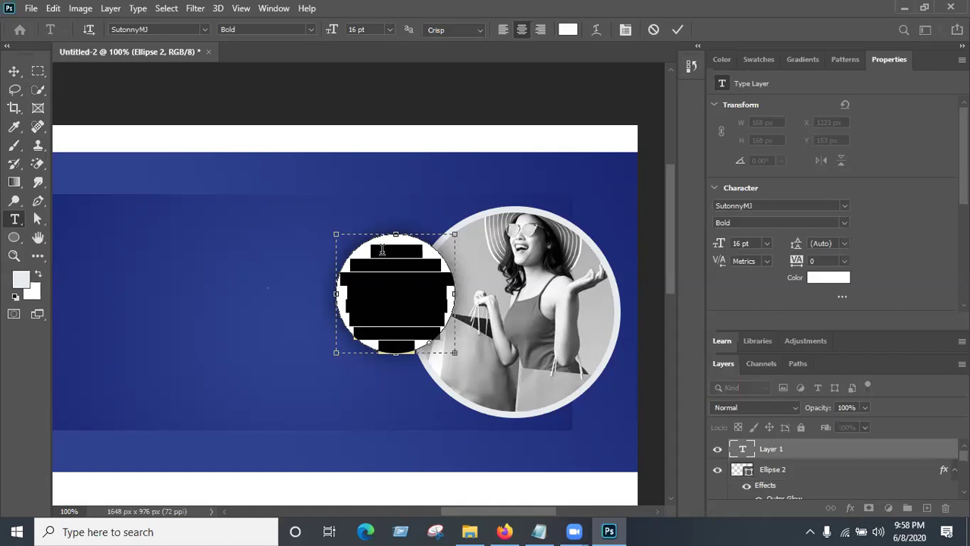
key("BackSpace")
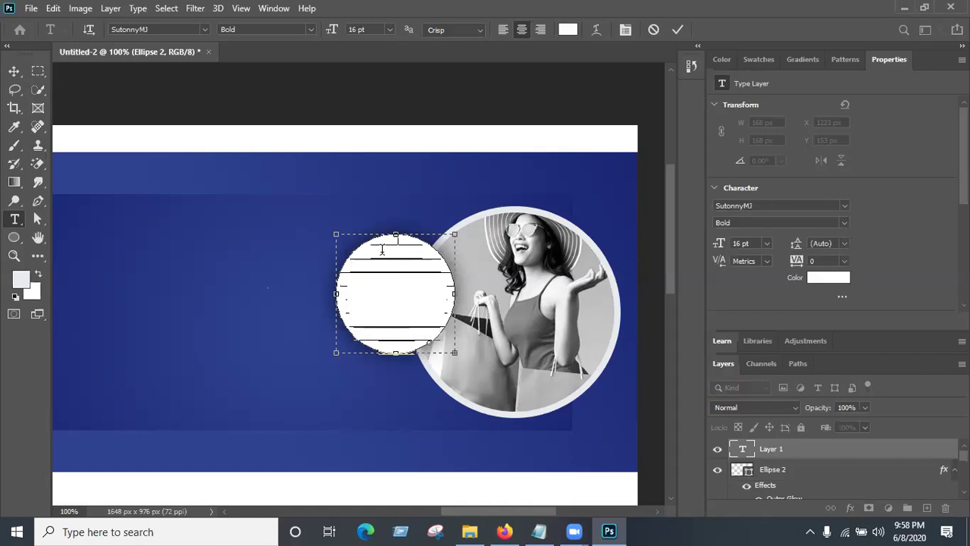
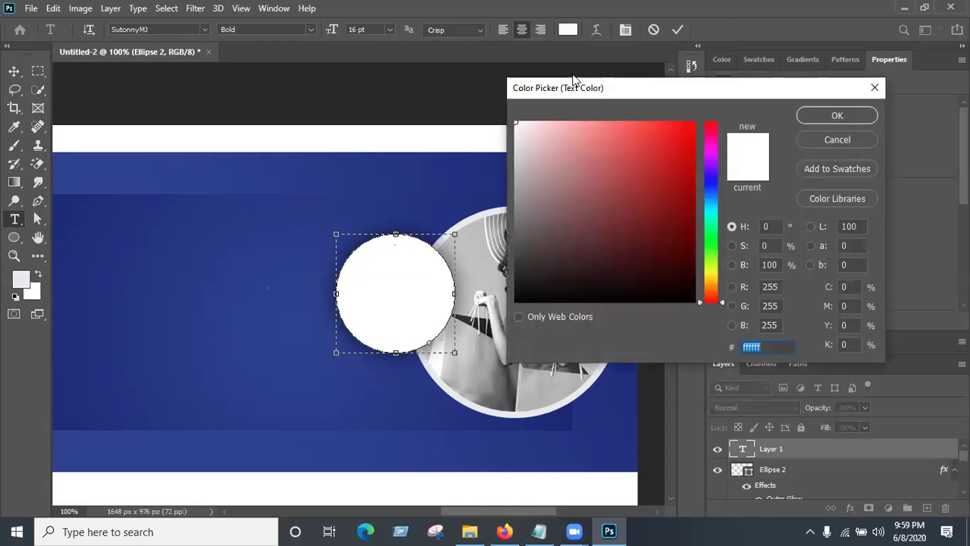
- Set the new text's color to bright yellow and its size to 24 pt
left_click_drag(712, 270, 712, 270)
mouse_move(674, 155)
left_mouse_down()
mouse_move(689, 100)
mouse_move(685, 122)
mouse_move(646, 114)
left_mouse_up()
left_click(830, 118)
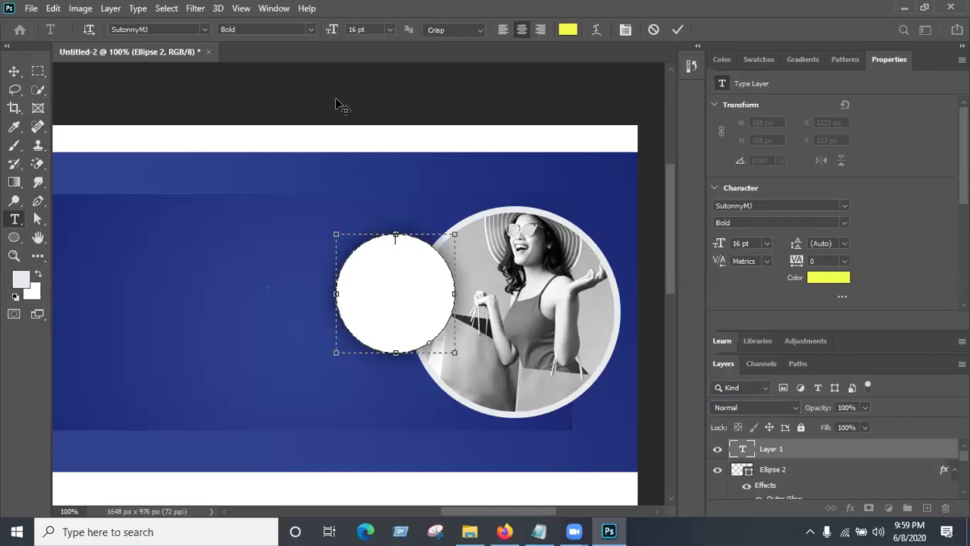
left_click(388, 31)
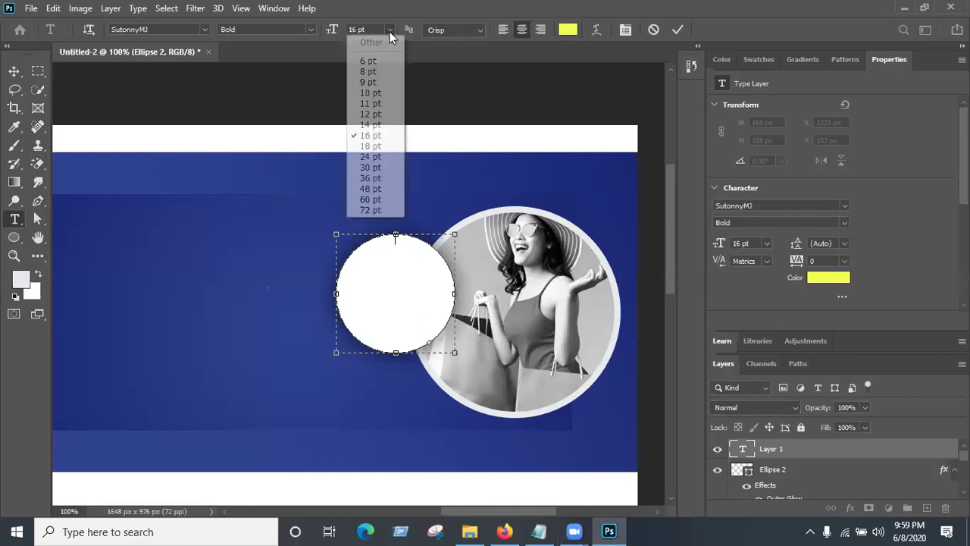
left_click(365, 157)
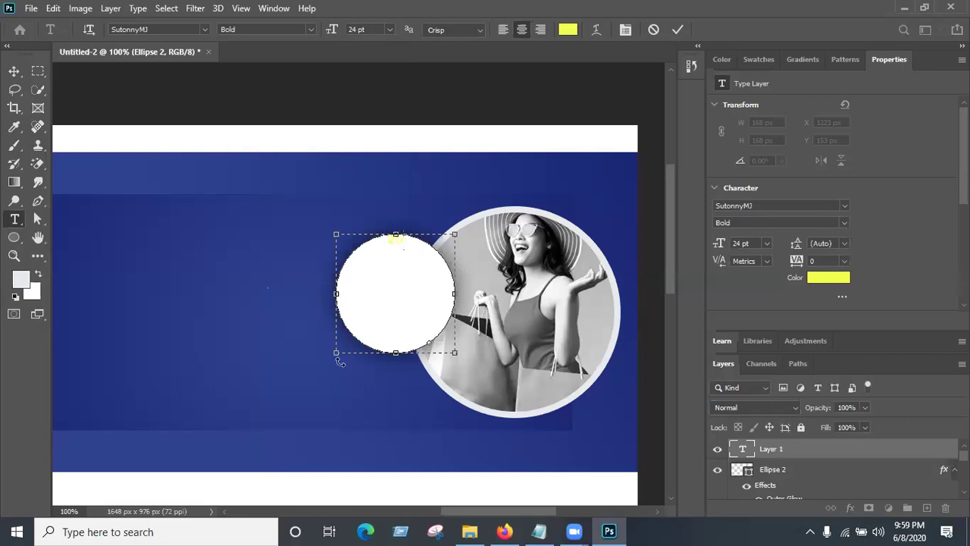
type("60%")
key("BackSpace")
key("BackSpace")
key("BackSpace")
left_click(808, 529)
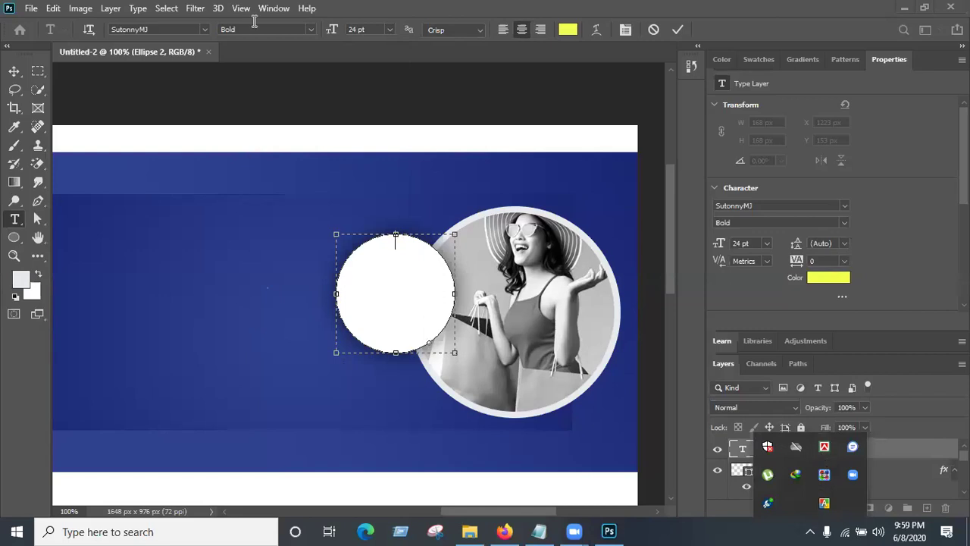
- Set the font to Adobe Caslon Pro and enter "50% Off" on two lines inside the white circle
left_click(204, 36)
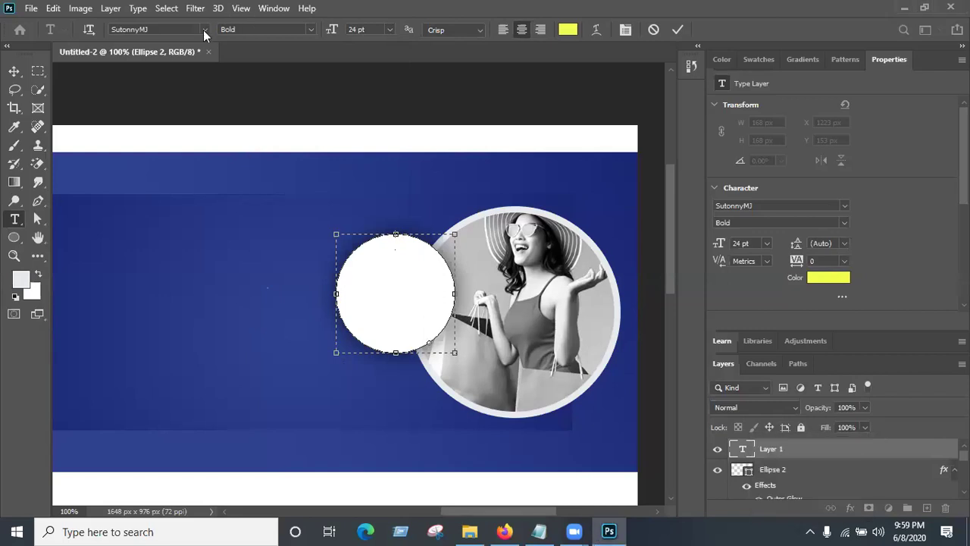
left_click(204, 29)
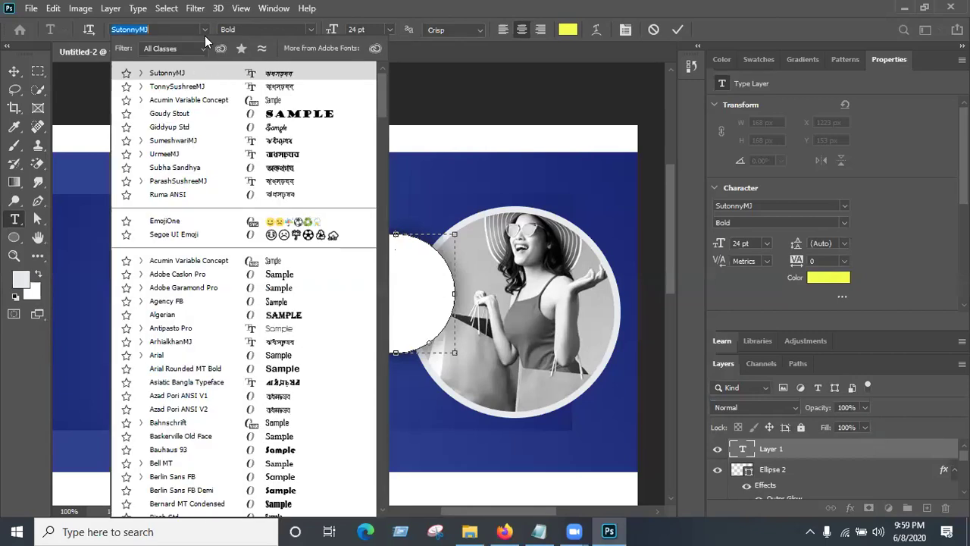
left_click(198, 277)
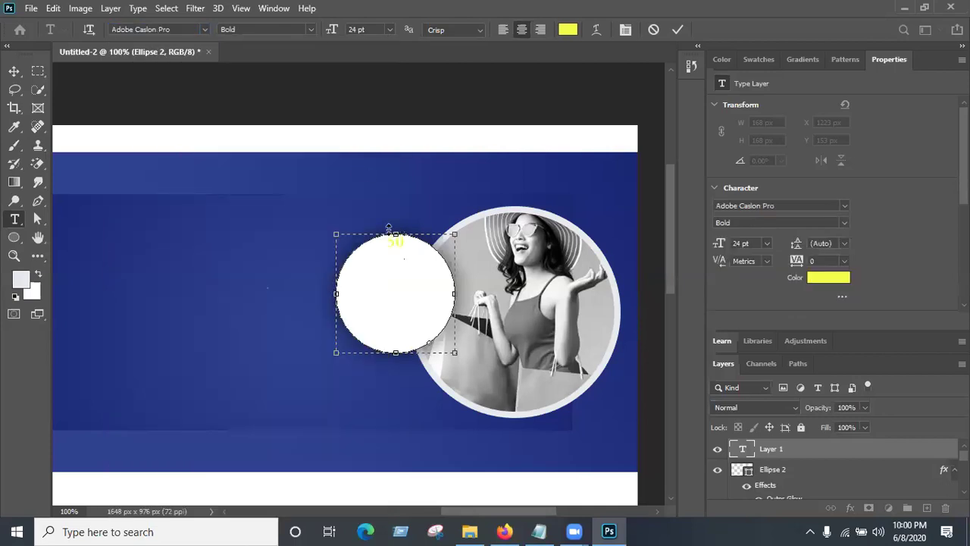
type("% Off")
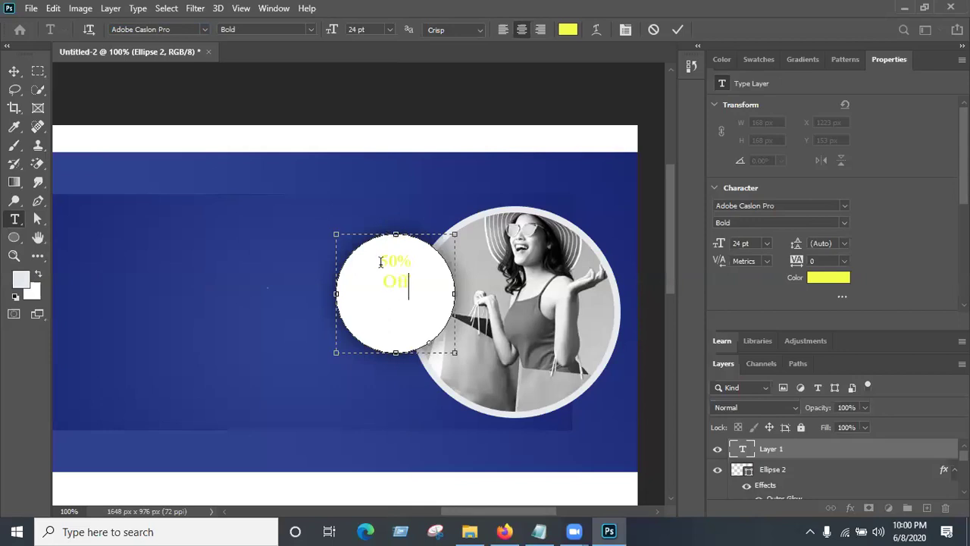
- Set the "50% Off" text size to 48 pt so both lines fit inside the white circle
left_click_drag(381, 262, 410, 285)
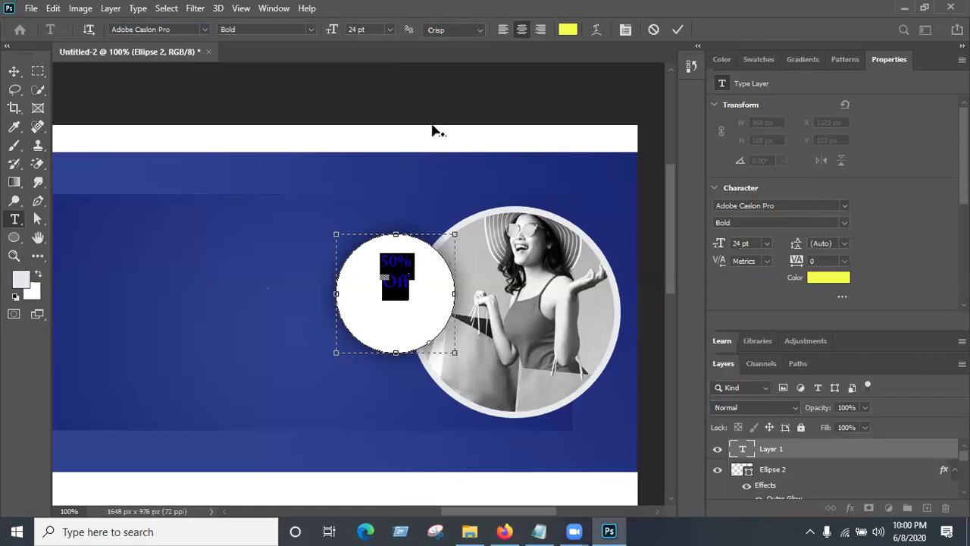
left_click(389, 30)
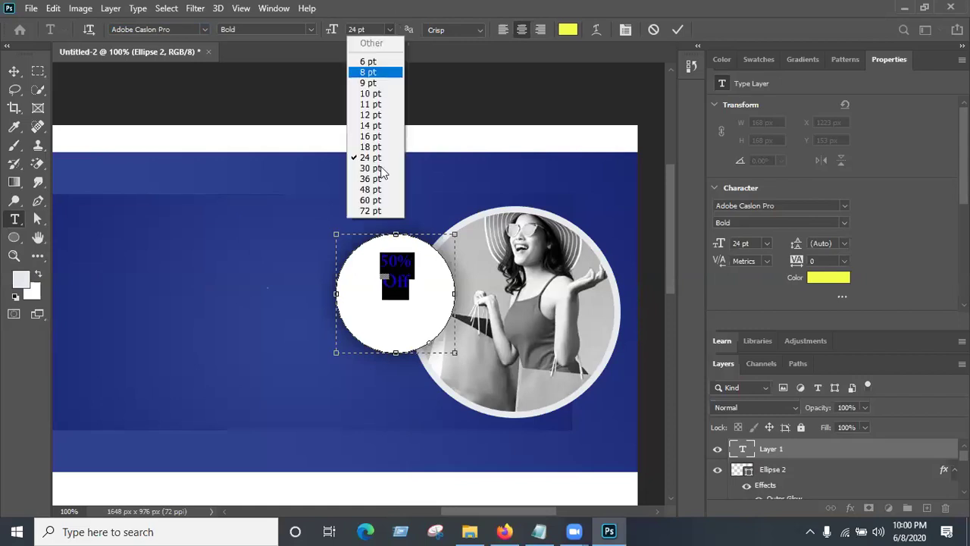
left_click(372, 213)
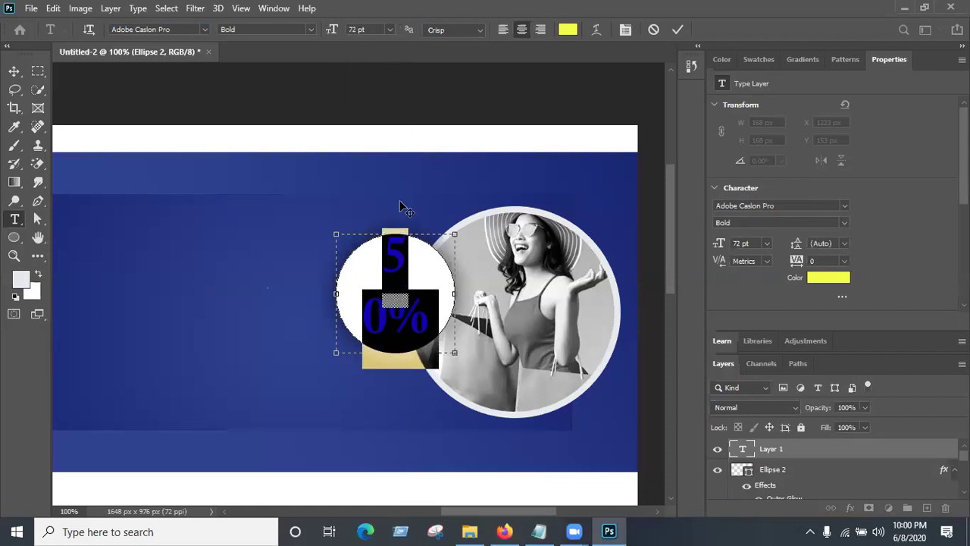
left_click(390, 29)
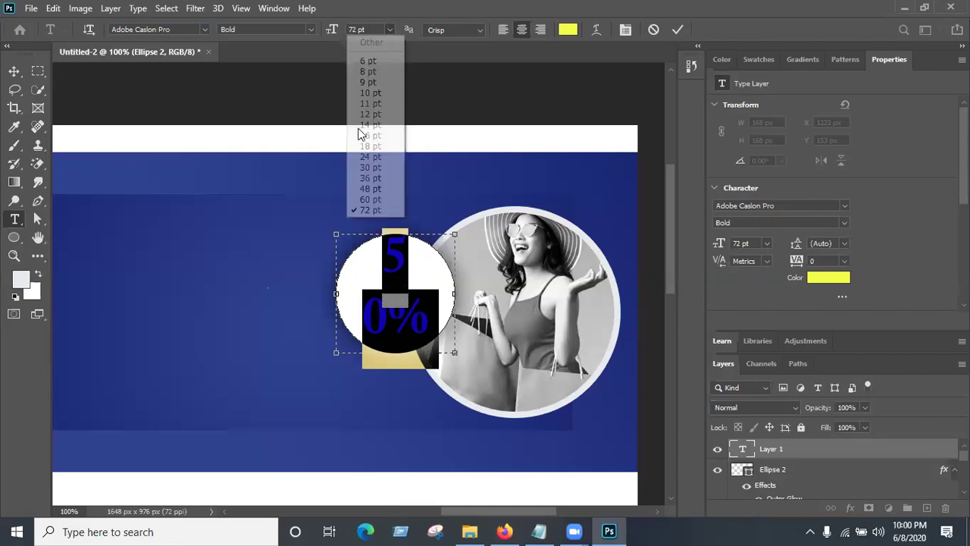
left_click(367, 199)
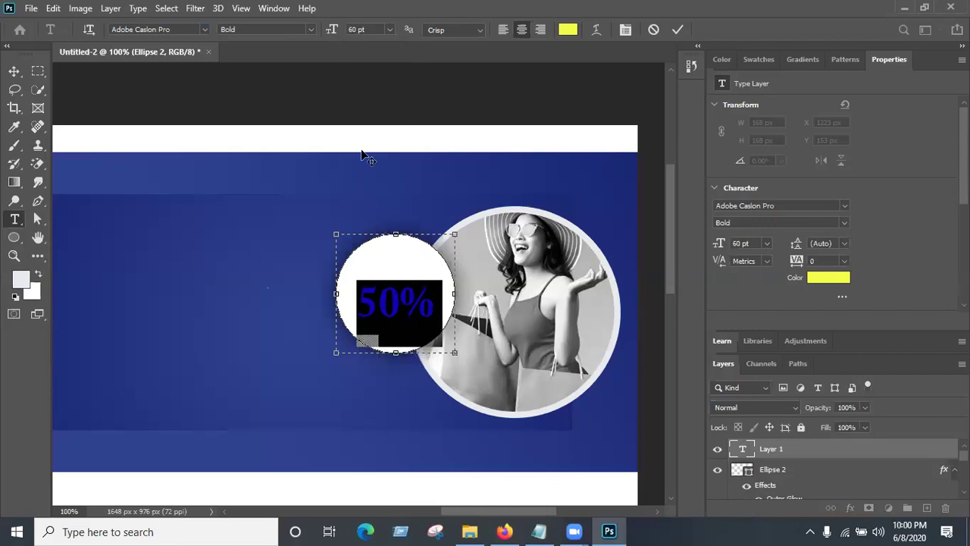
left_click(390, 29)
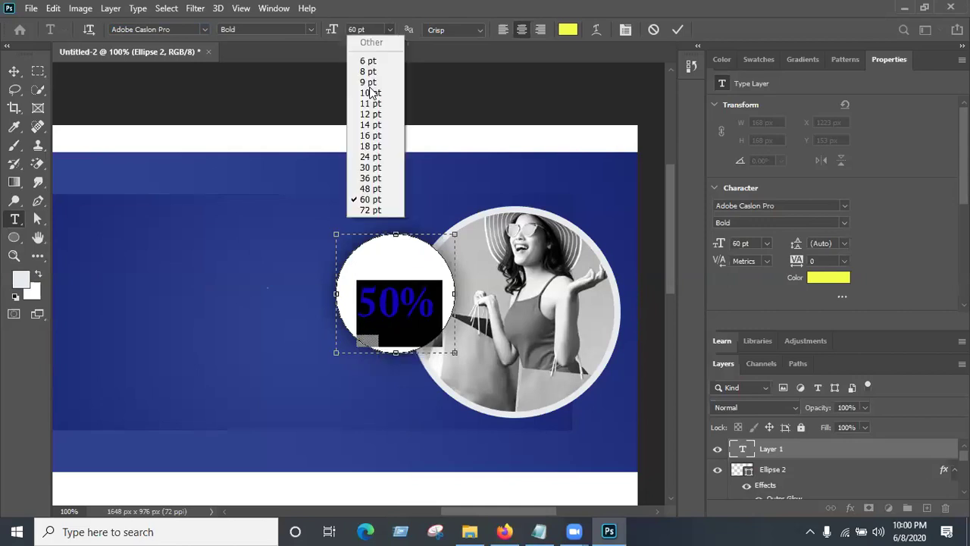
left_click(367, 189)
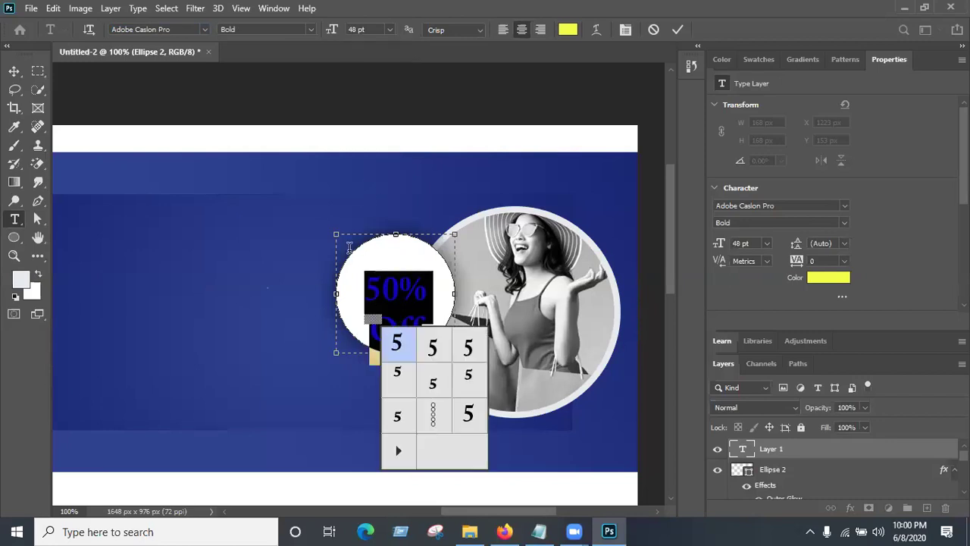
left_click(371, 298)
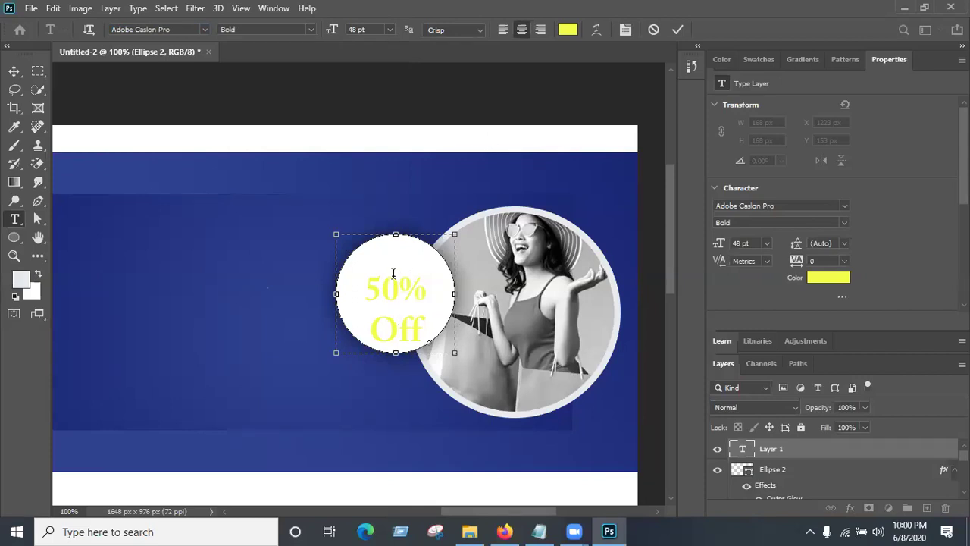
- Recolor the whole "50% Off" text to bright green 00ff48 and commit the text edit
key("Left")
key("shift+Right")
key("shift+Right")
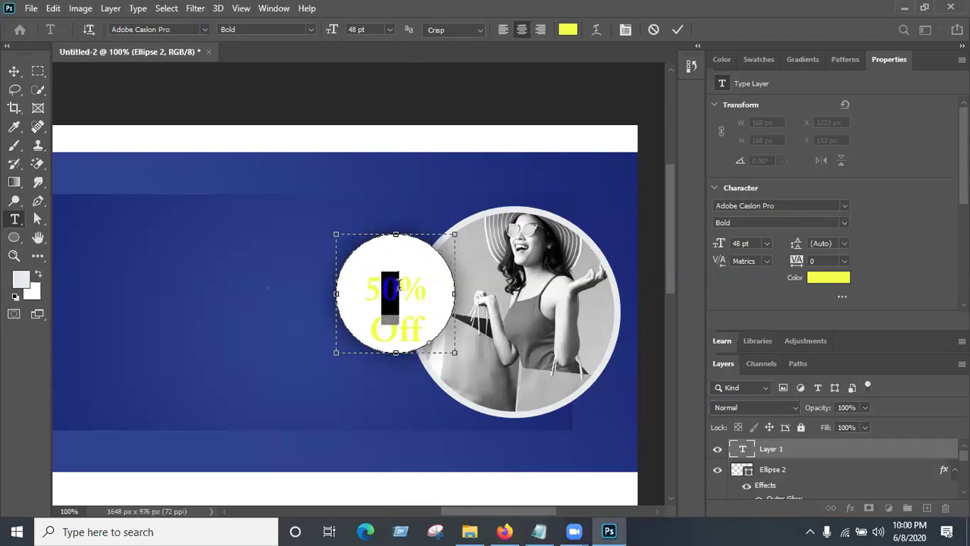
left_click(370, 276)
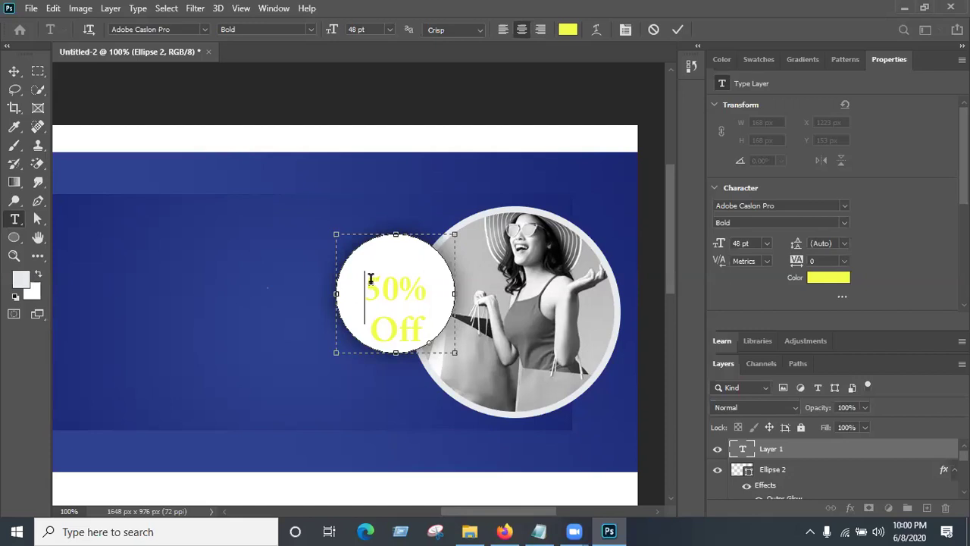
left_click_drag(370, 276, 417, 328)
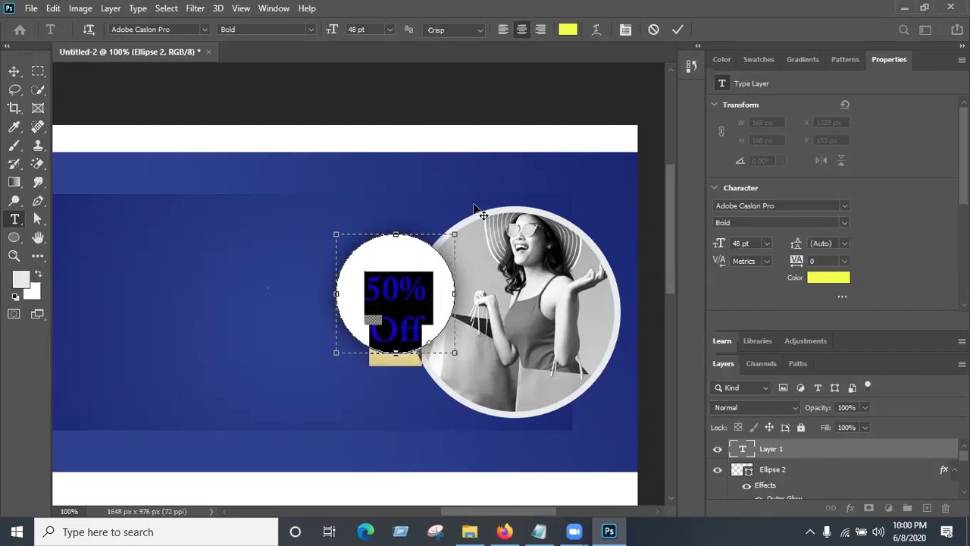
left_click(568, 29)
type("f0ff00")
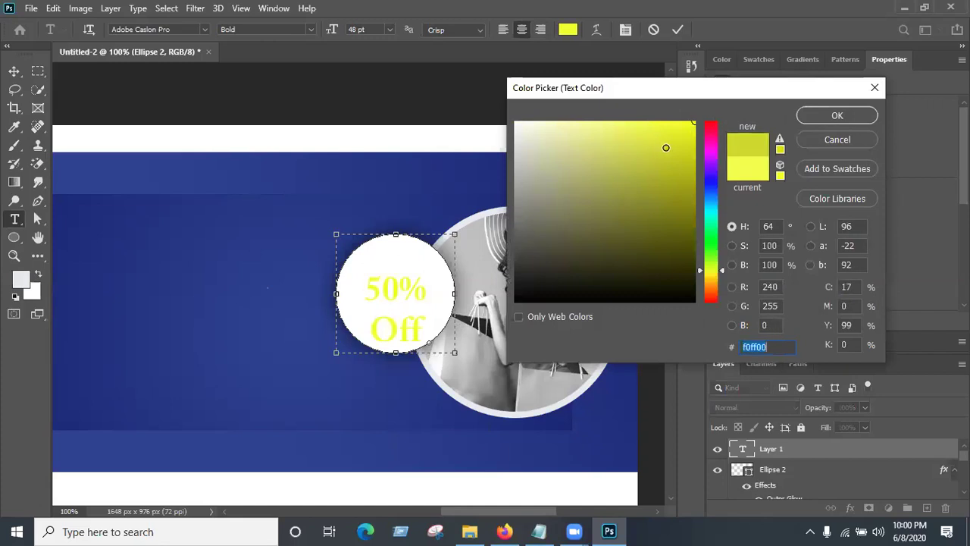
left_click_drag(705, 277, 714, 234)
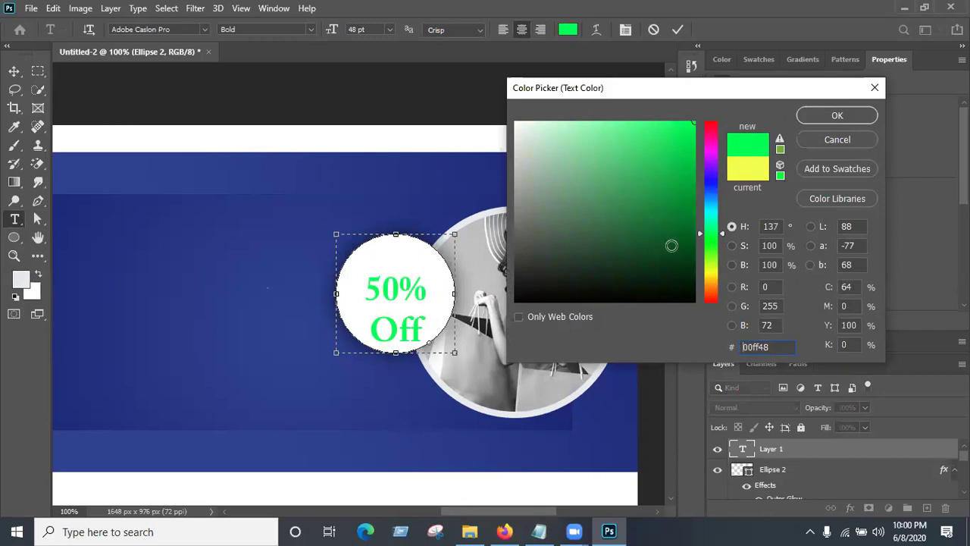
left_click(819, 116)
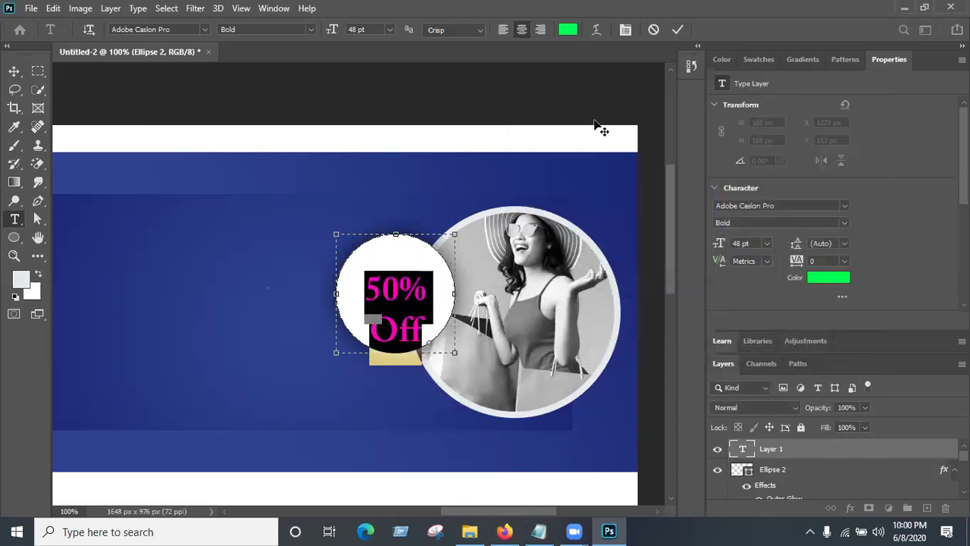
left_click(677, 30)
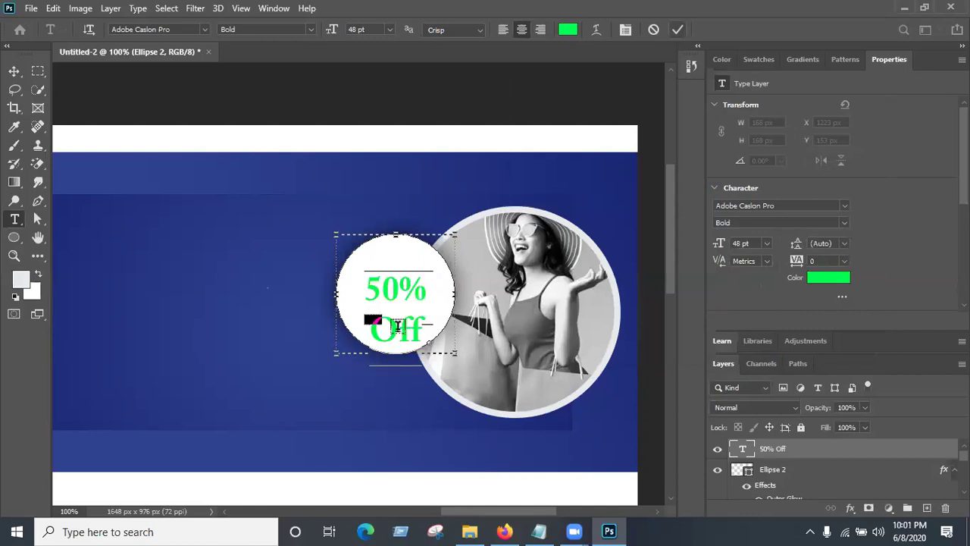
- Move the "50% Off" text straight up to about Y 136 px to center it in the white circle, then deselect it
left_click(15, 71)
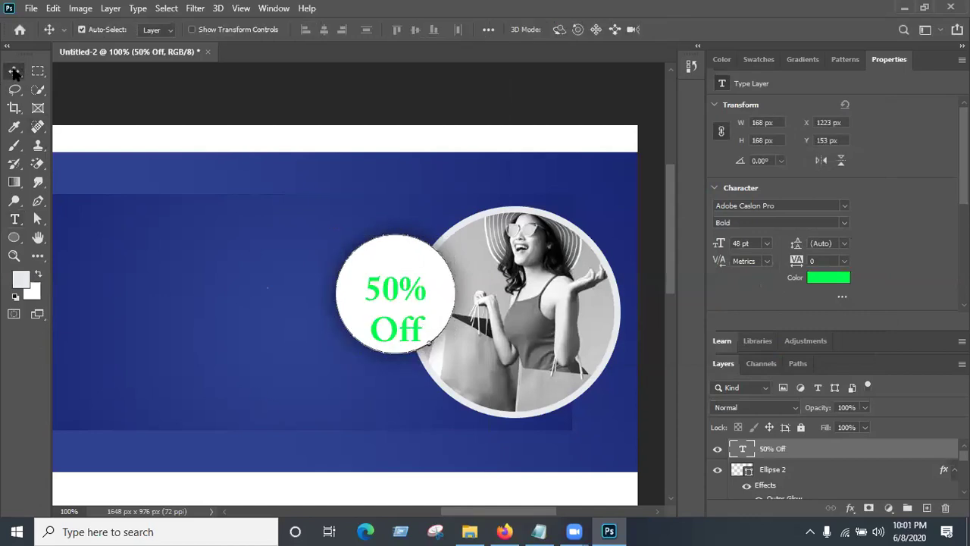
left_click_drag(394, 291, 394, 277)
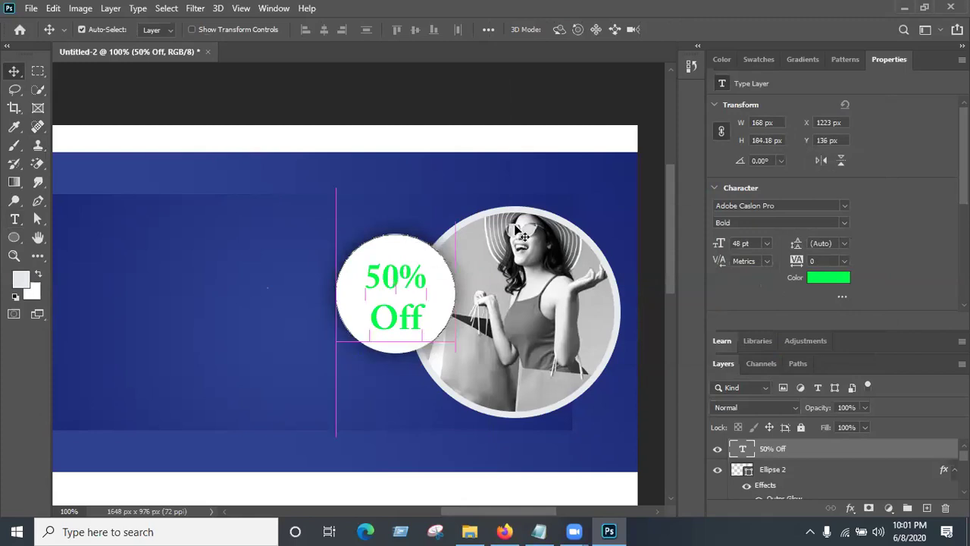
left_click(559, 165)
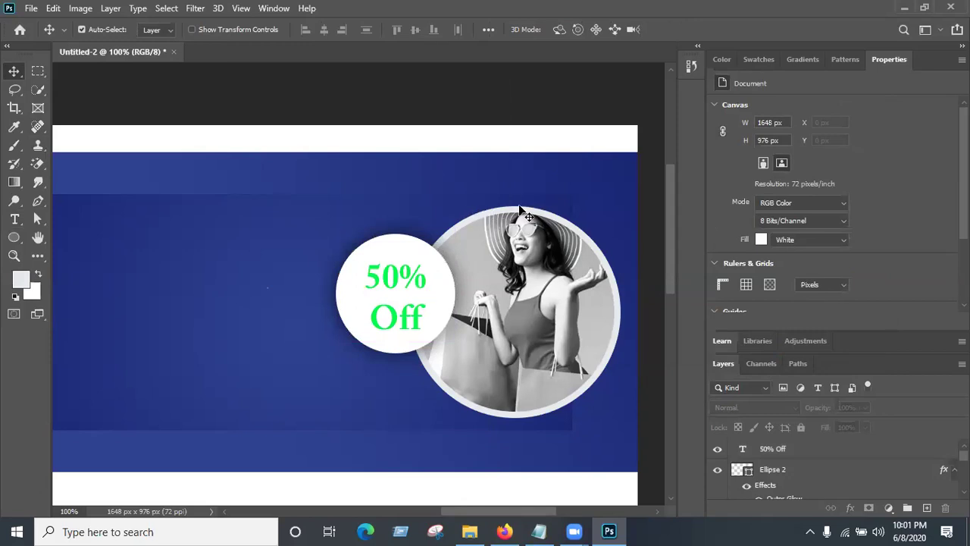
- Change the fill of the photo's ring, Ellipse 1, to the green 00ff48 sampled from the "50% Off" text
left_click(623, 305)
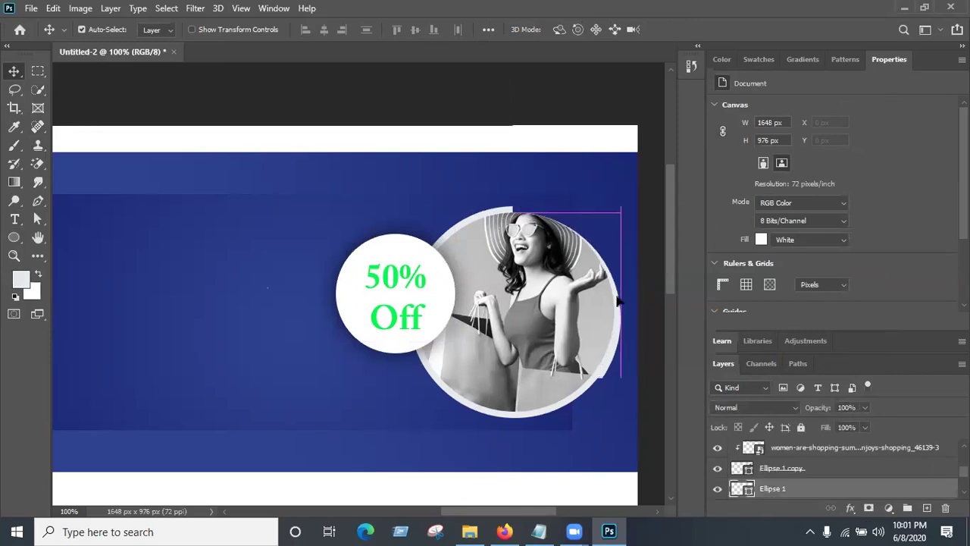
left_click_drag(590, 291, 590, 286)
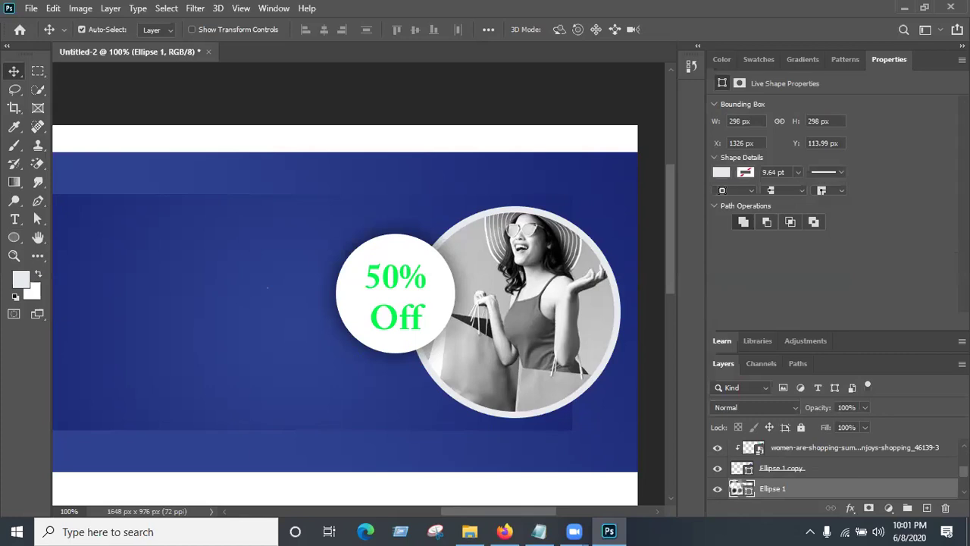
double_click(737, 488)
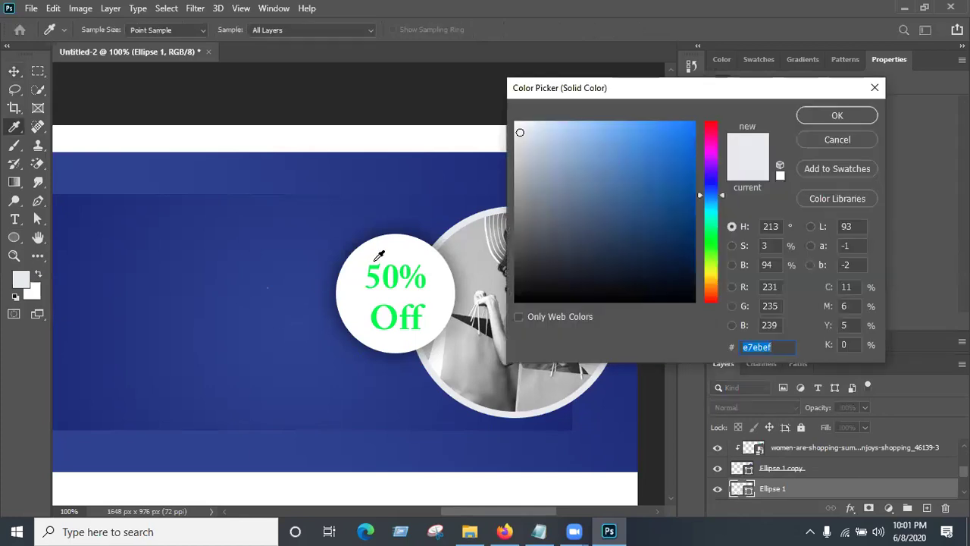
left_click(397, 315)
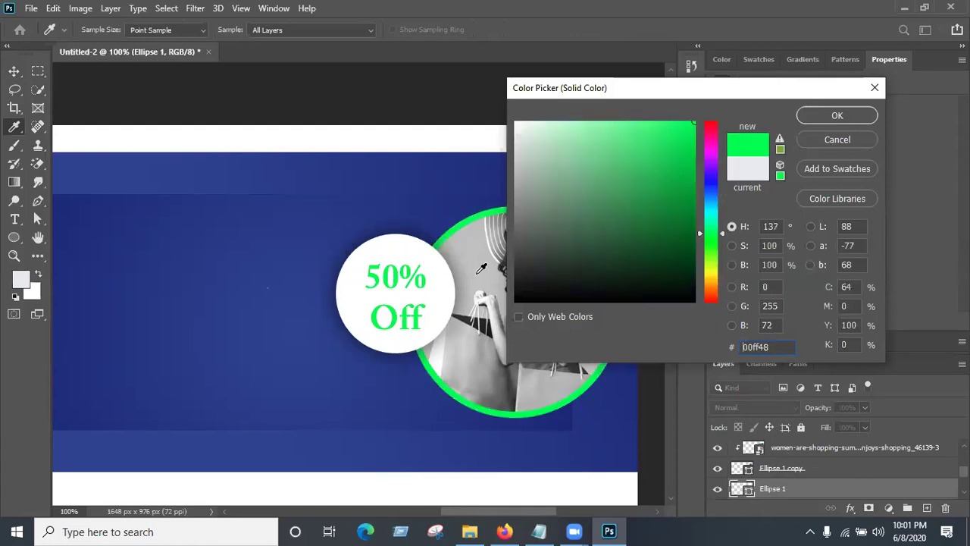
left_click(827, 122)
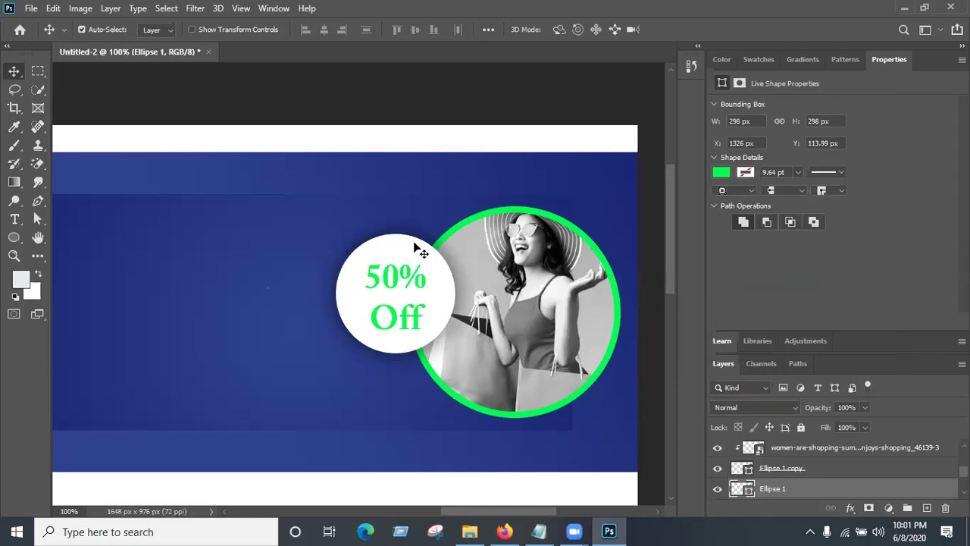
- Unlock the Rectangle 1 and Rectangle 2 layers and load Rectangle 1's outline as a selection
key("ctrl")
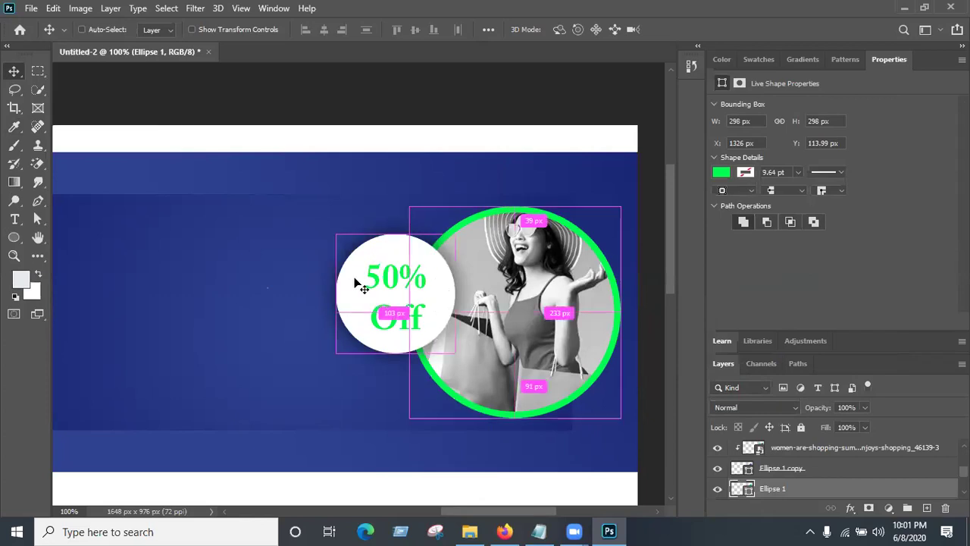
key("ctrl+minus")
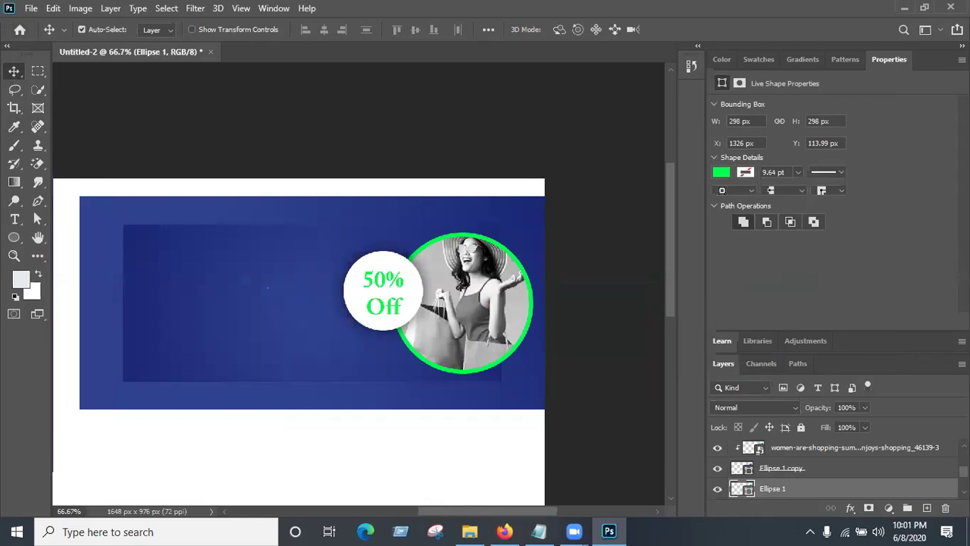
scroll(940, 482, "down", 3)
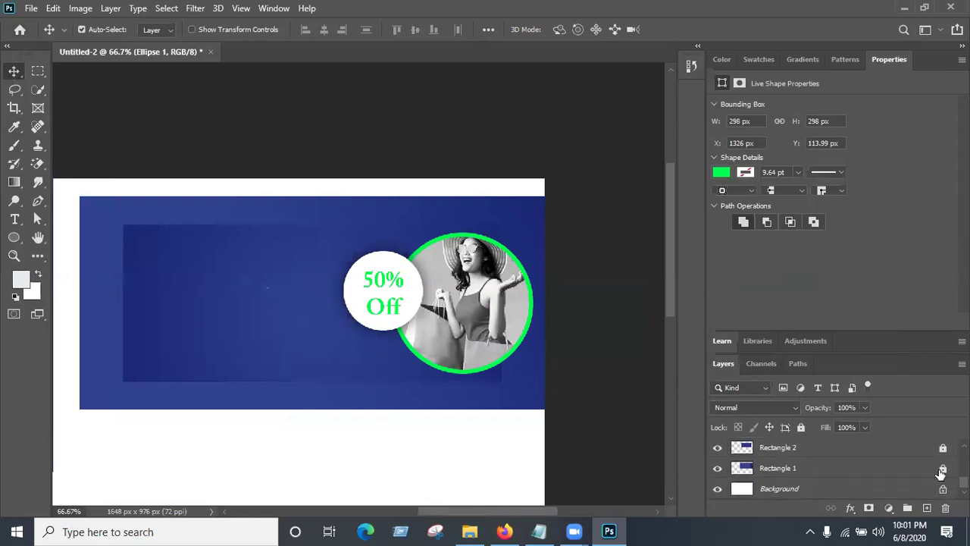
left_click(747, 470)
left_click(744, 470, "ctrl")
- Edit the Gradient tool's custom gradient, changing its start color stop at 0% to a bright light blue
left_click(13, 182)
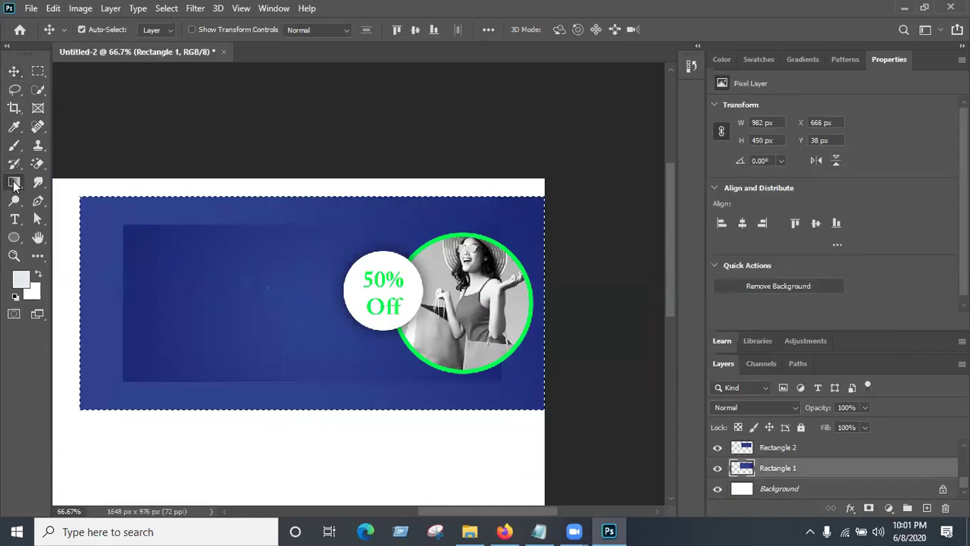
left_click(104, 30)
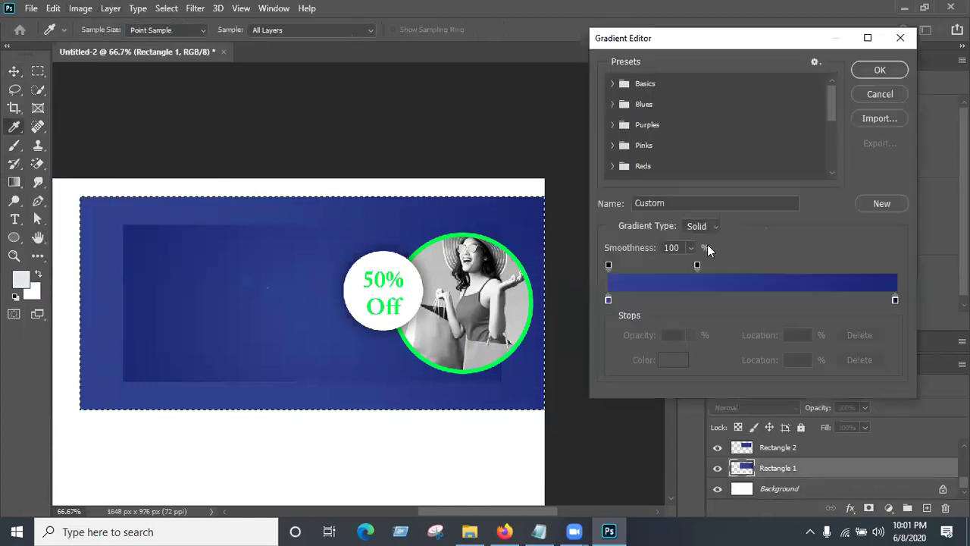
double_click(608, 301)
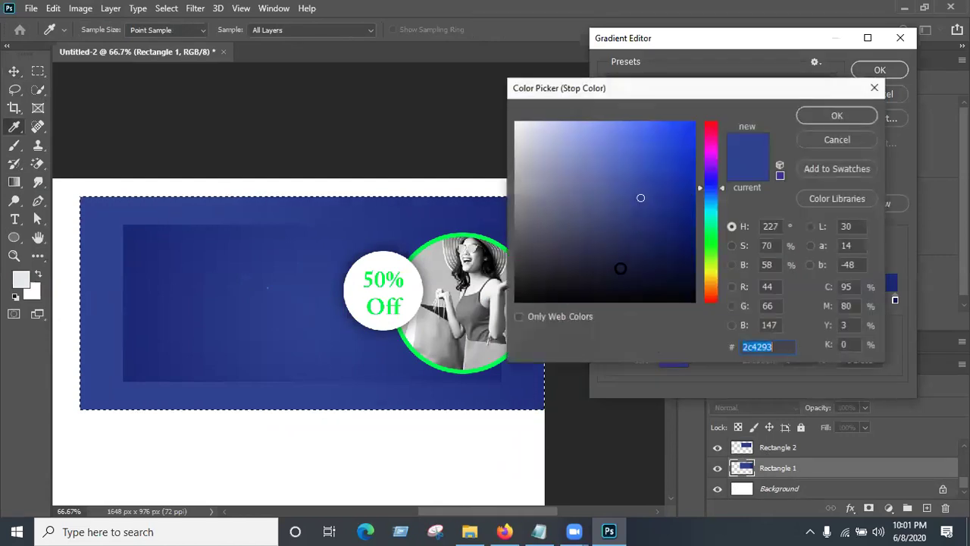
left_click_drag(711, 190, 710, 202)
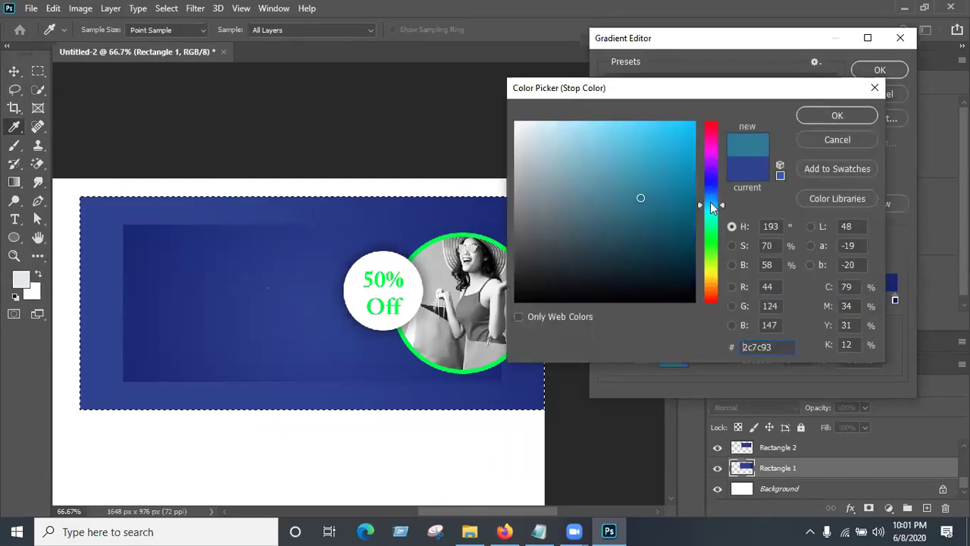
left_click_drag(656, 184, 651, 121)
left_click(837, 115)
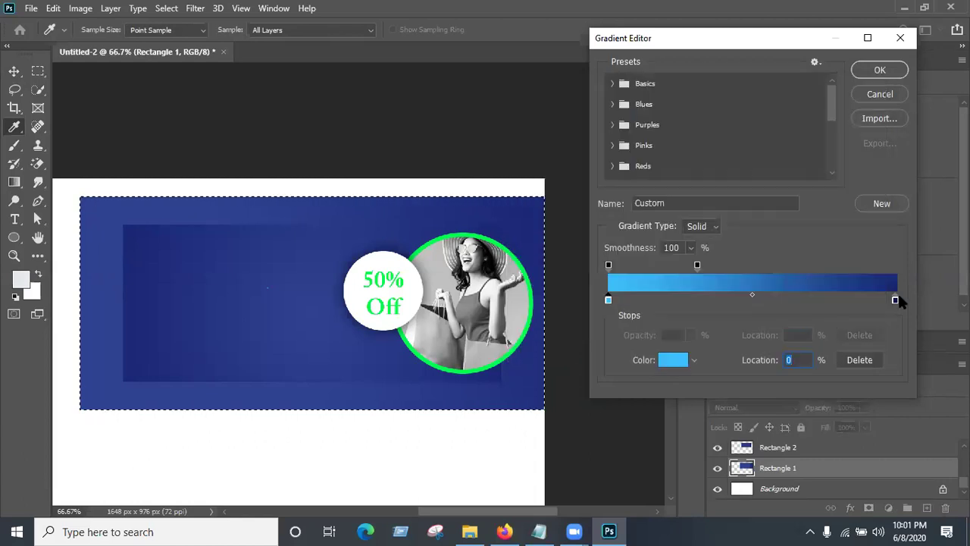
- Change the gradient's end color stop at 100% to bright cyan 10d9fd
left_click(895, 299)
left_click(673, 359)
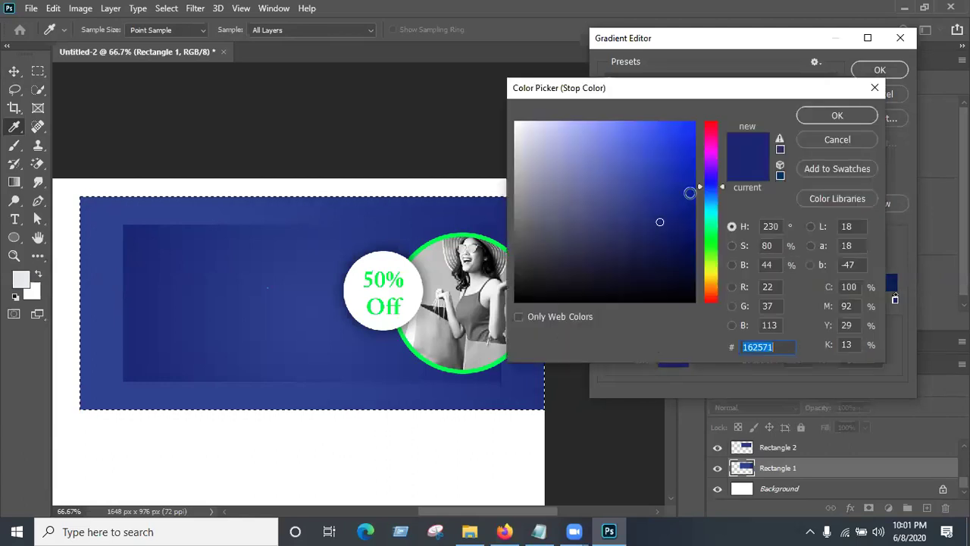
left_click_drag(705, 183, 708, 215)
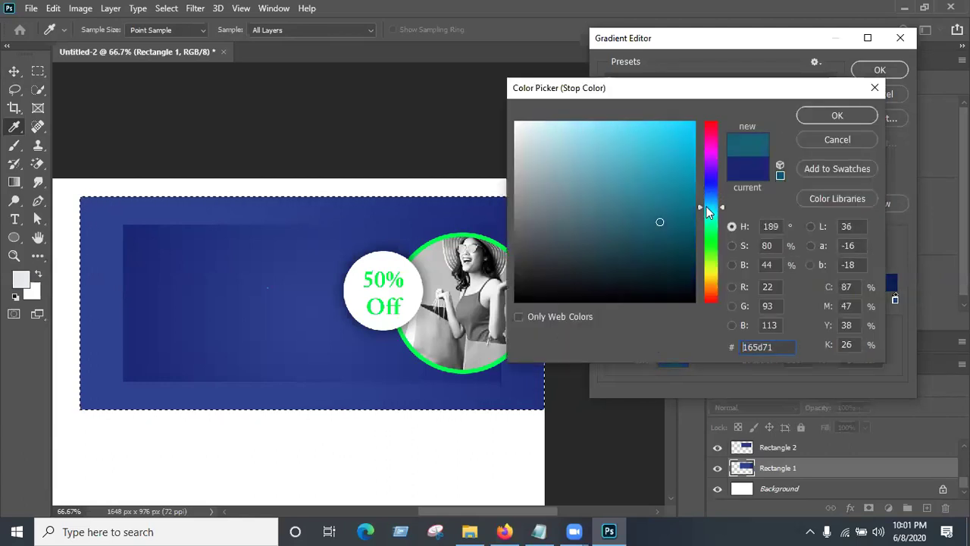
left_click(691, 118)
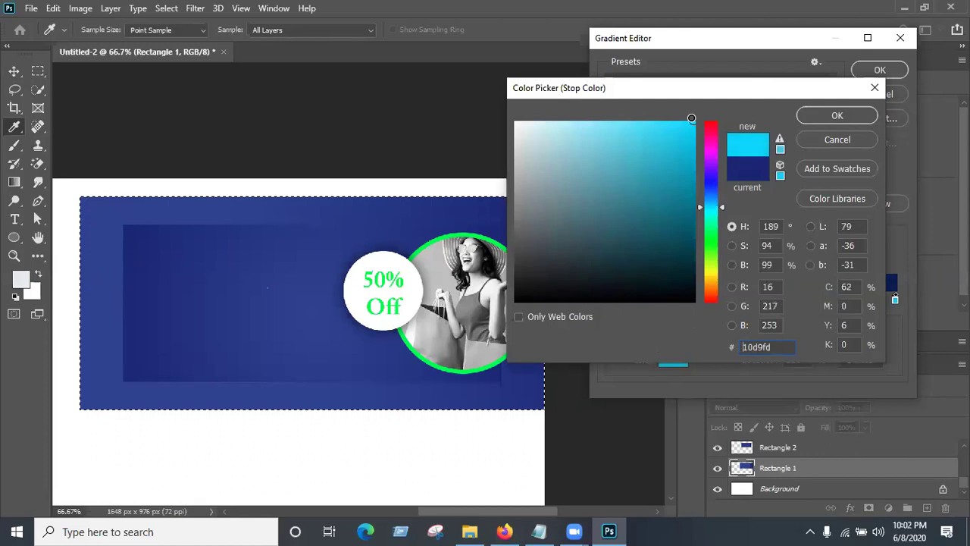
key("Return")
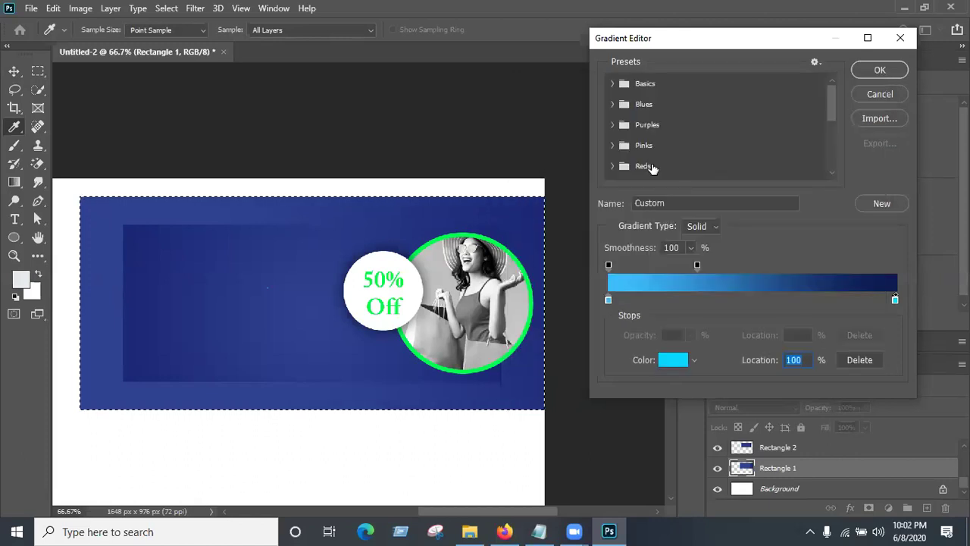
- Change the gradient's end color stop at 100% to the slightly darker cyan 18c7e7
left_click(885, 301)
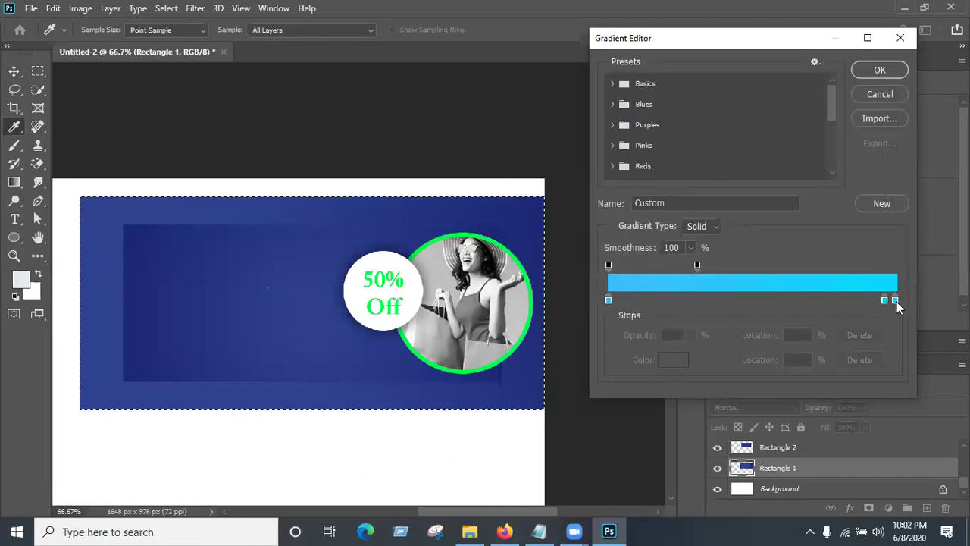
left_click_drag(886, 300, 886, 325)
left_click(895, 300)
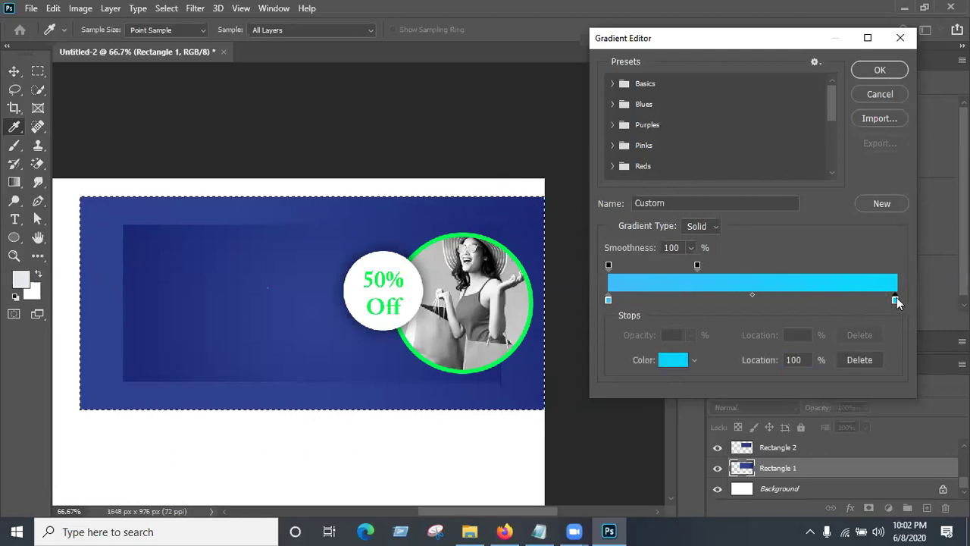
left_click(673, 359)
mouse_move(689, 127)
left_mouse_down()
mouse_move(678, 145)
mouse_move(677, 135)
left_mouse_up()
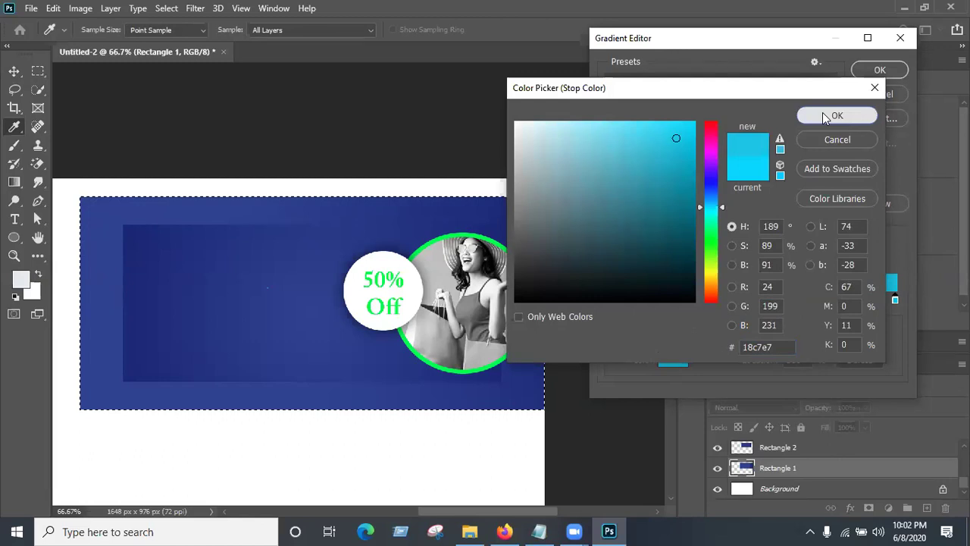
left_click(838, 115)
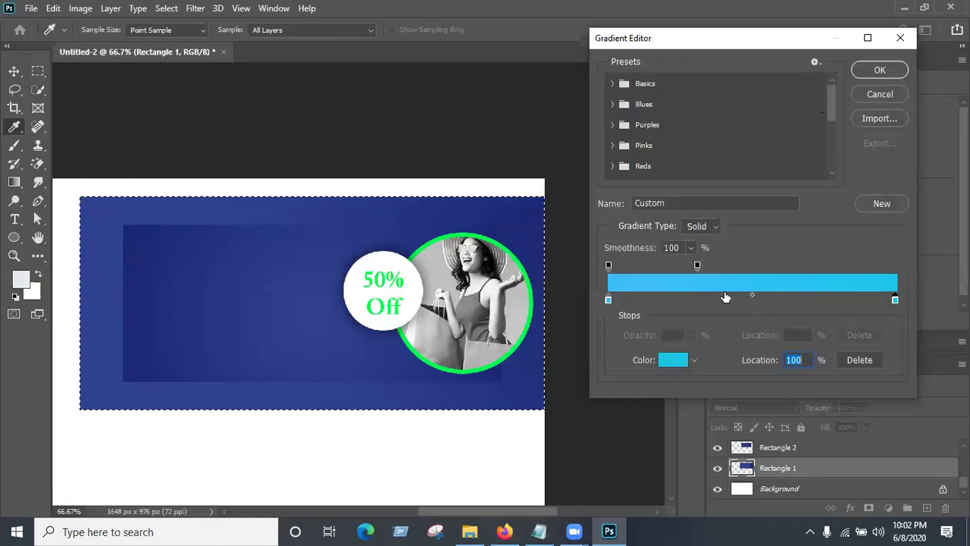
- Move the gradient's second opacity stop to slightly past the middle of the gradient bar
left_click_drag(697, 266, 774, 265)
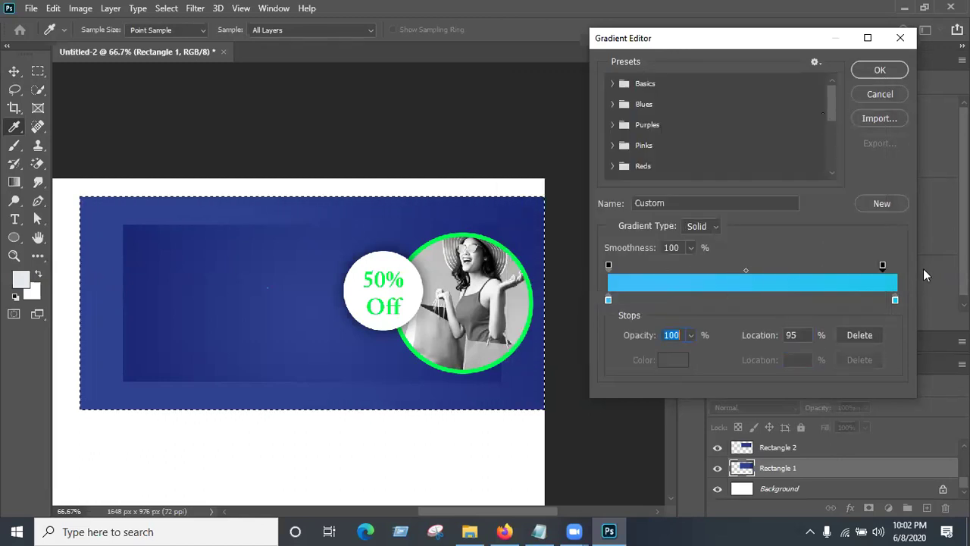
left_click(801, 267)
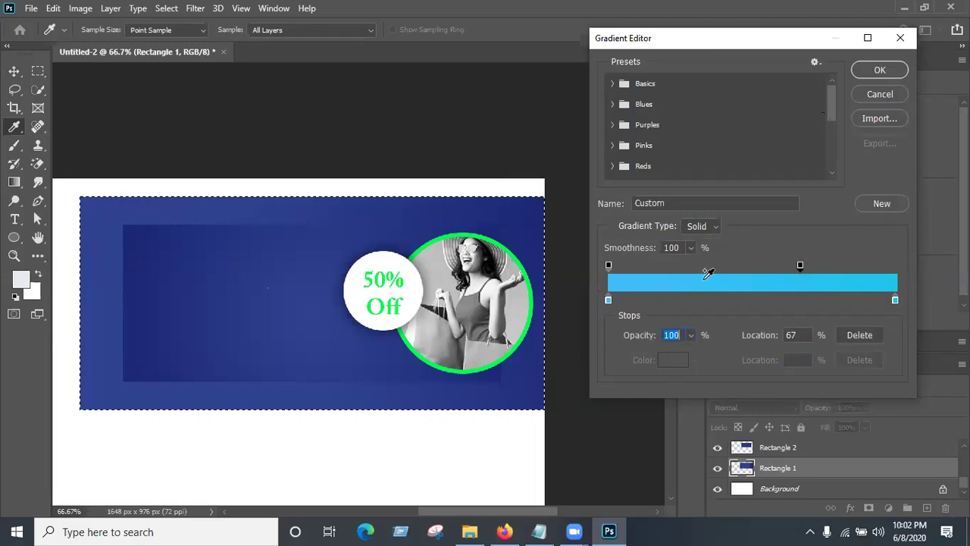
left_click_drag(774, 267, 764, 267)
- Change the gradient's start color stop at 0% to soft light blue 5dc0ee and accept the edited gradient
left_click(895, 301)
double_click(608, 300)
mouse_move(654, 122)
left_mouse_down()
mouse_move(657, 137)
mouse_move(641, 143)
mouse_move(625, 133)
left_mouse_up()
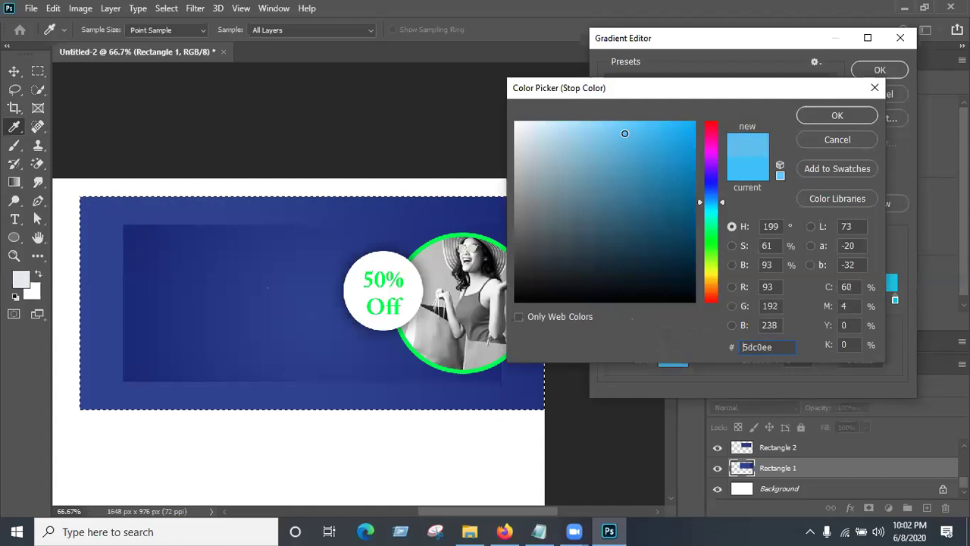
left_click(799, 116)
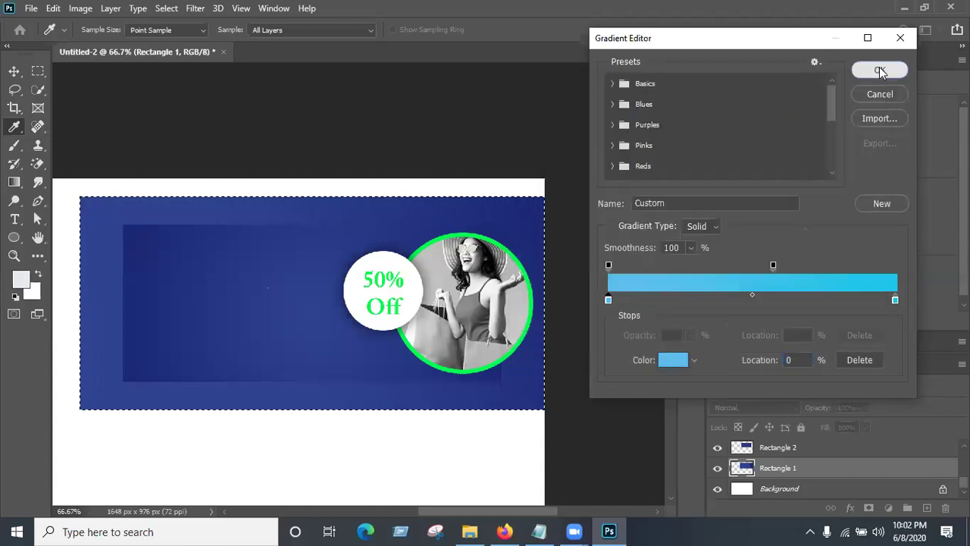
left_click(881, 70)
- Fill the selected Rectangle 1 area with the light blue gradient, running diagonally from its lower-left to its upper-right corner
left_click_drag(82, 397, 209, 352)
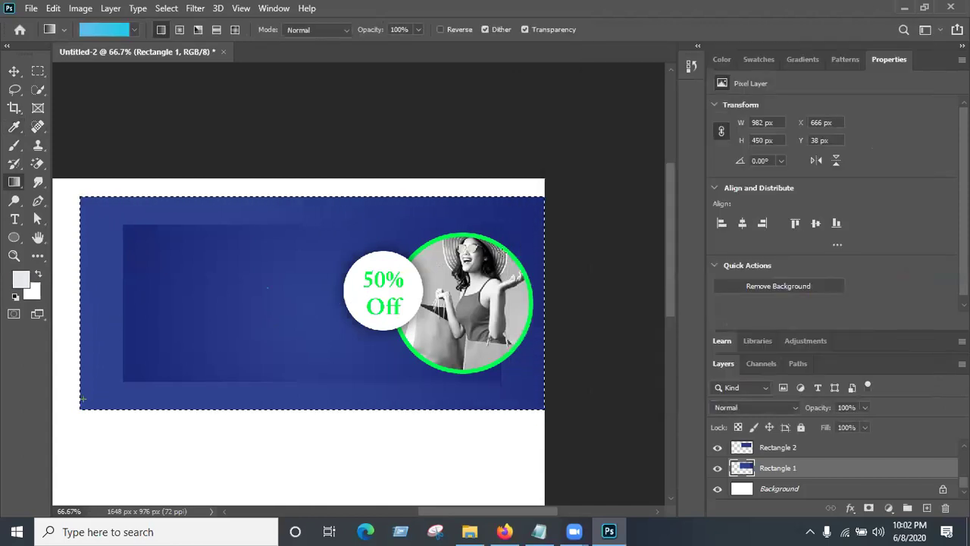
left_click_drag(522, 225, 523, 225)
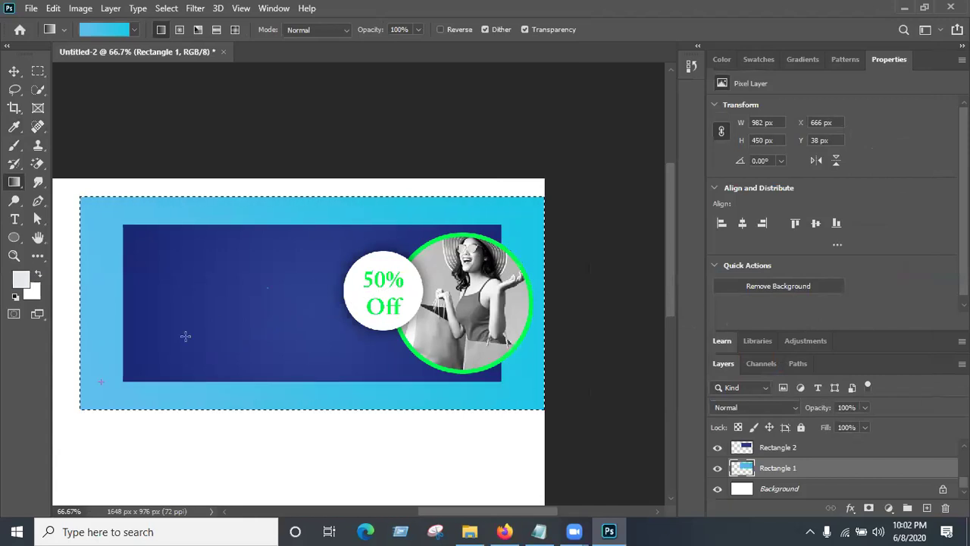
left_click_drag(433, 243, 434, 242)
- Reopen the custom gradient for editing and change its start color stop at 0% to vivid blue 0db2ff
key("i")
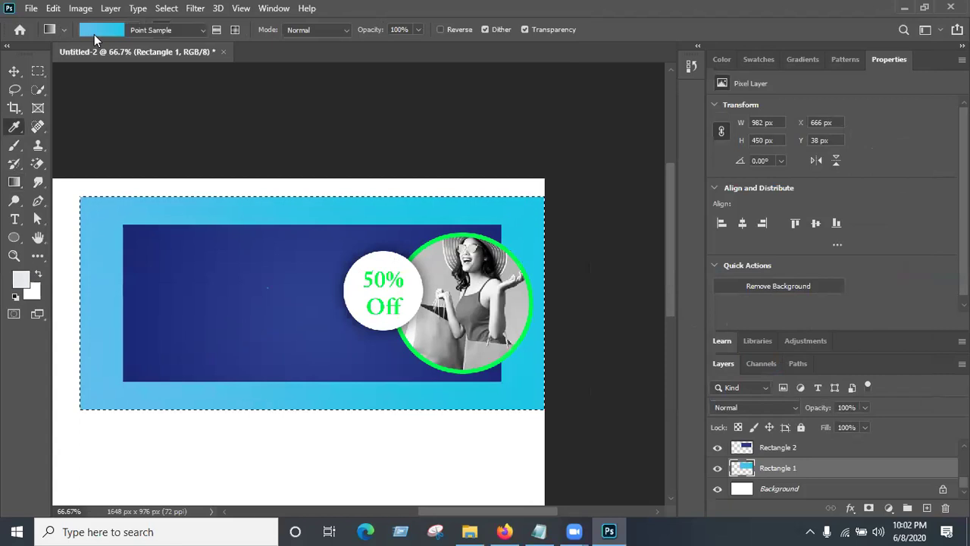
left_click(94, 35)
left_click(608, 301)
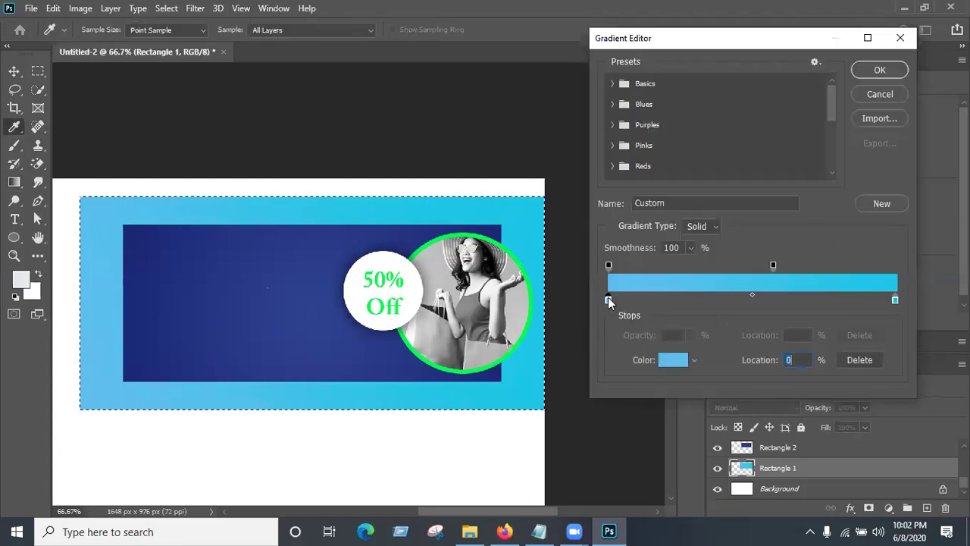
double_click(609, 300)
mouse_move(652, 152)
left_mouse_down()
mouse_move(687, 141)
mouse_move(686, 122)
left_mouse_up()
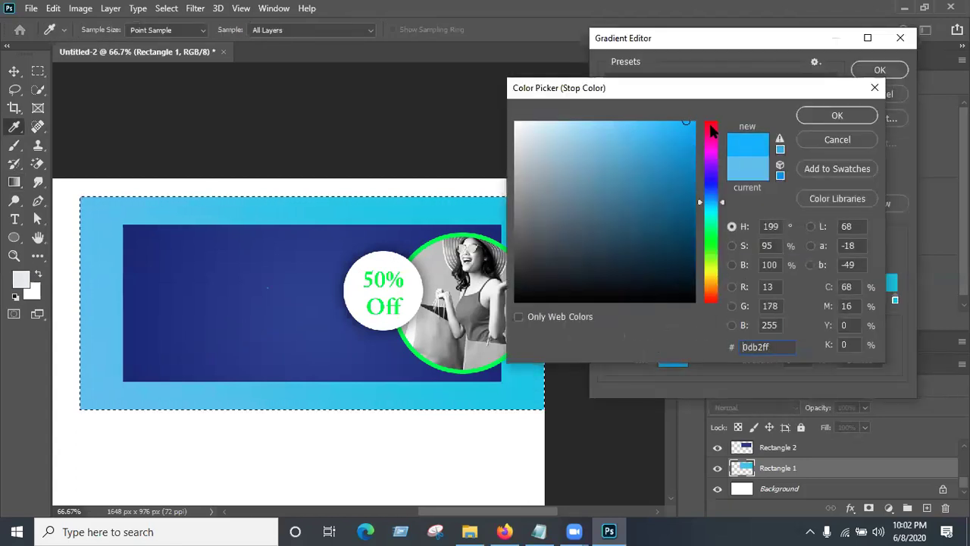
left_click(833, 115)
- Change the gradient's end color stop to dark teal 0d9bb4 and accept the edited gradient
left_click(895, 301)
double_click(896, 300)
mouse_move(668, 206)
left_mouse_down()
mouse_move(662, 212)
mouse_move(667, 165)
mouse_move(631, 182)
mouse_move(696, 188)
mouse_move(693, 168)
mouse_move(681, 175)
left_mouse_up()
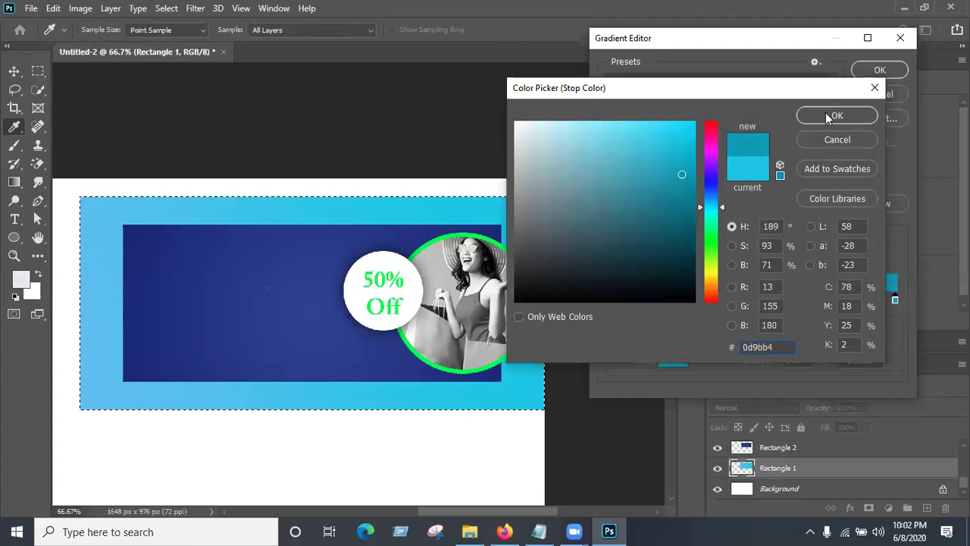
left_click(831, 116)
left_click(876, 76)
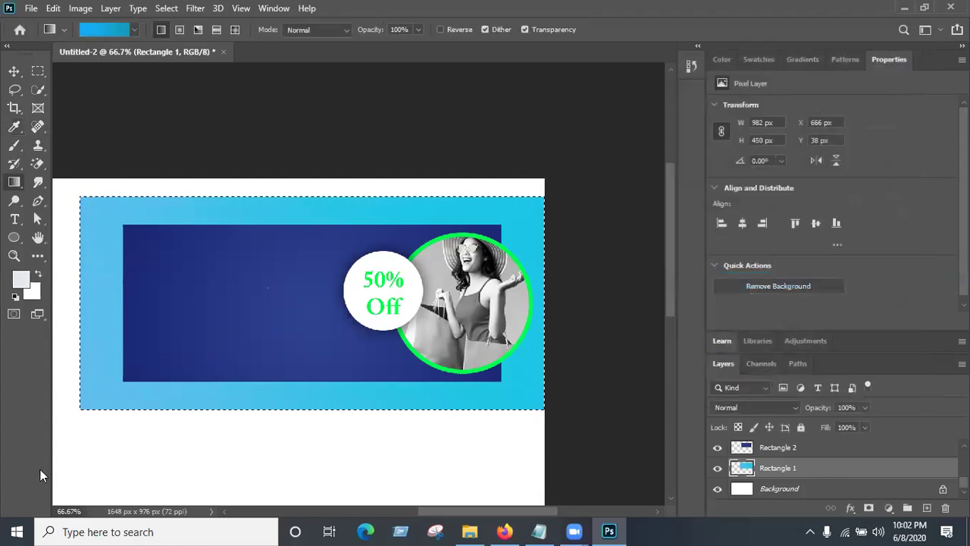
- Refill Rectangle 1 with the diagonal gradient, vivid blue at its lower left and teal at its upper right, and deselect
left_click_drag(495, 229, 135, 396)
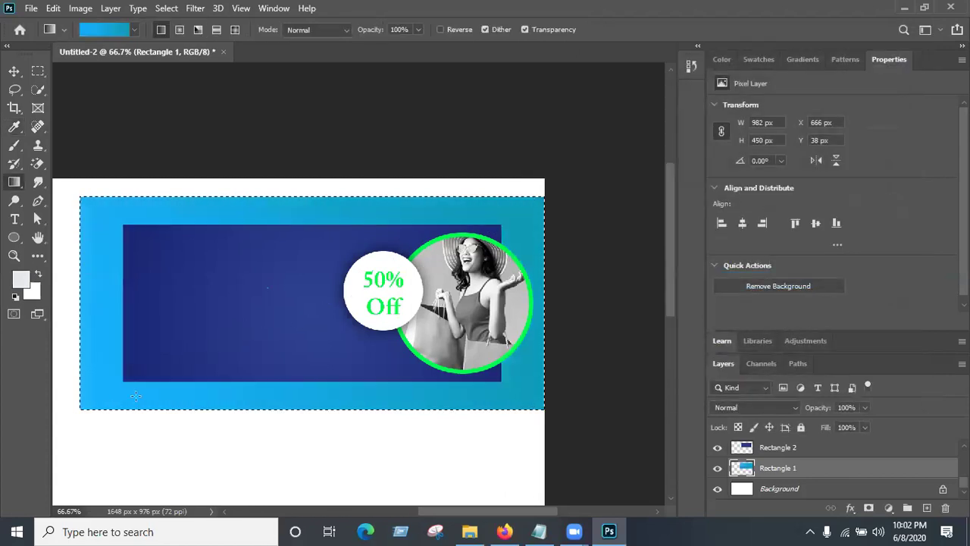
left_click_drag(519, 225, 112, 395)
left_click_drag(513, 202, 554, 183)
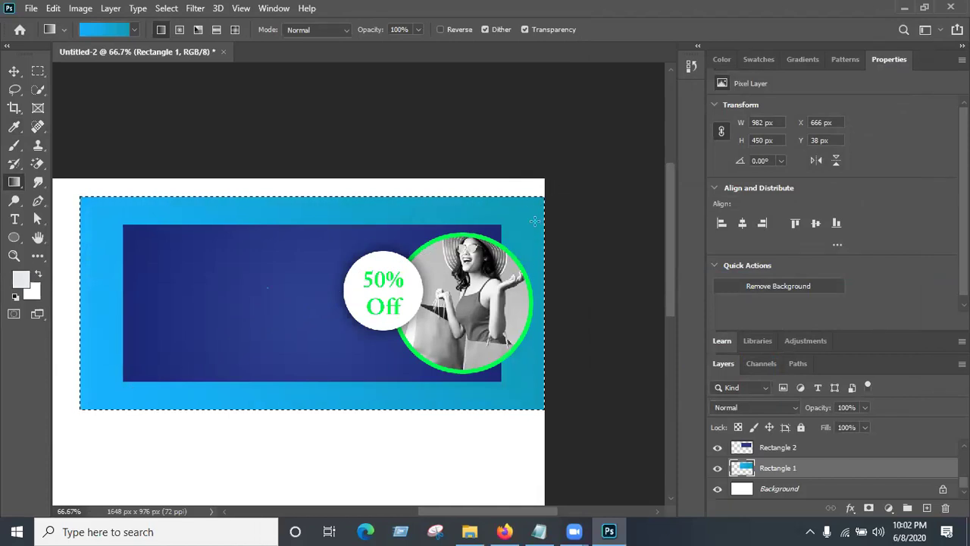
key("ctrl+d")
- Load Rectangle 2's outline as a selection, fill that layer with the blue-to-teal gradient from lower left to upper right, and deselect
left_click(742, 448, "ctrl")
left_click(808, 453)
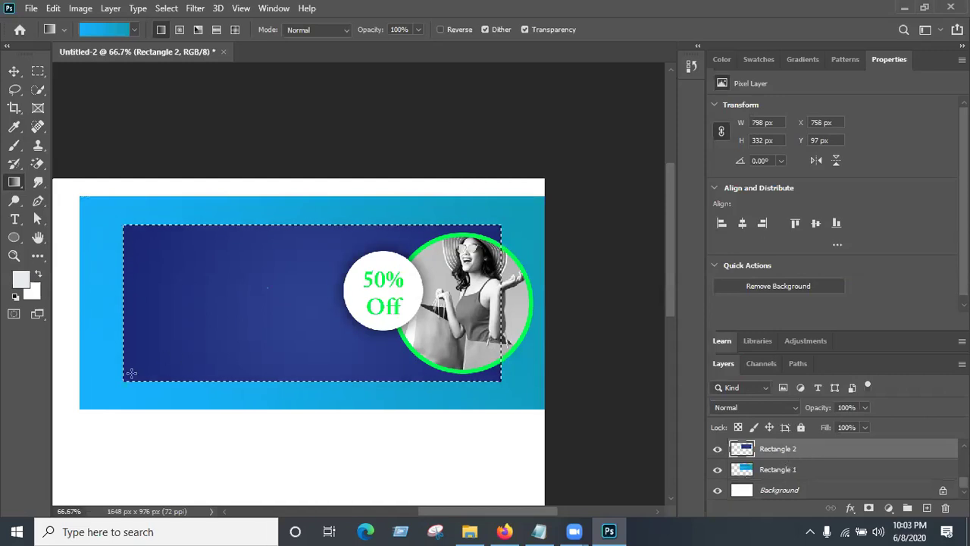
left_click_drag(116, 392, 491, 224)
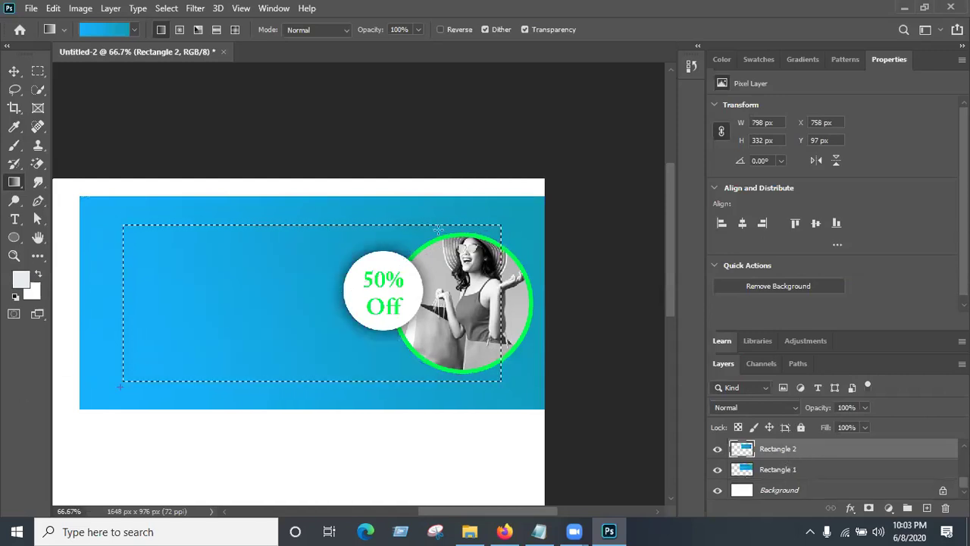
left_click_drag(142, 366, 465, 229)
key("ctrl+d")
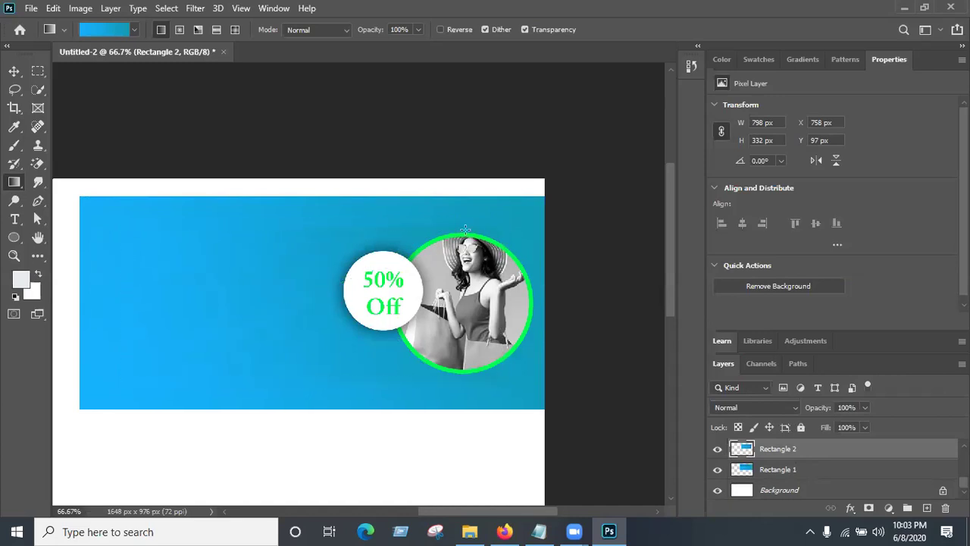
- Reselect Rectangle 2's outline and redraw its gradient diagonally from near its middle to beyond its upper-right corner, then deselect
left_click(736, 450, "ctrl")
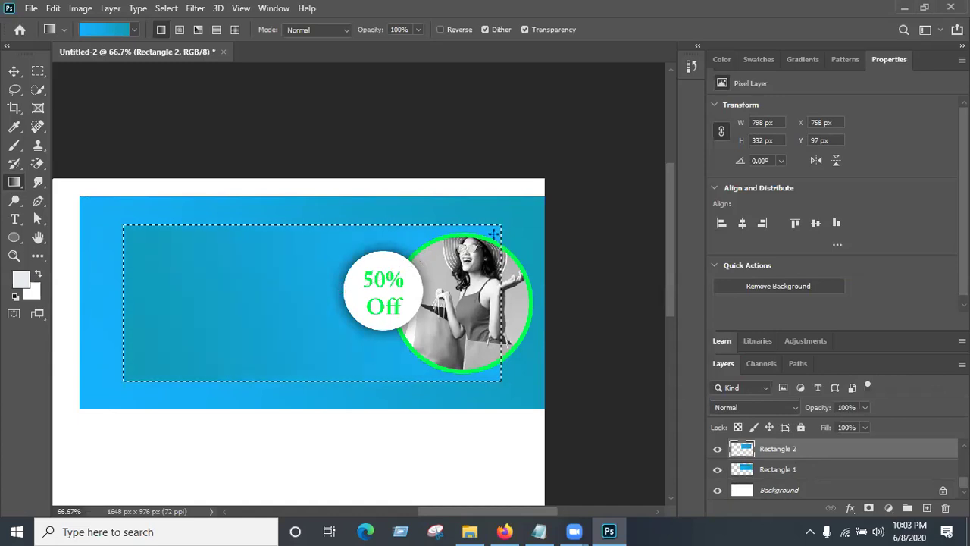
left_click_drag(118, 389, 96, 404)
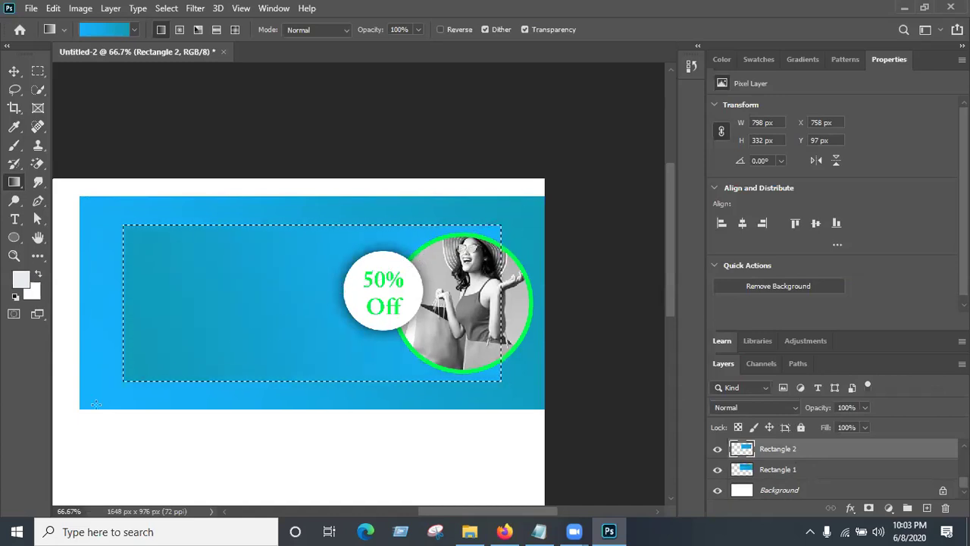
left_click_drag(163, 360, 354, 281)
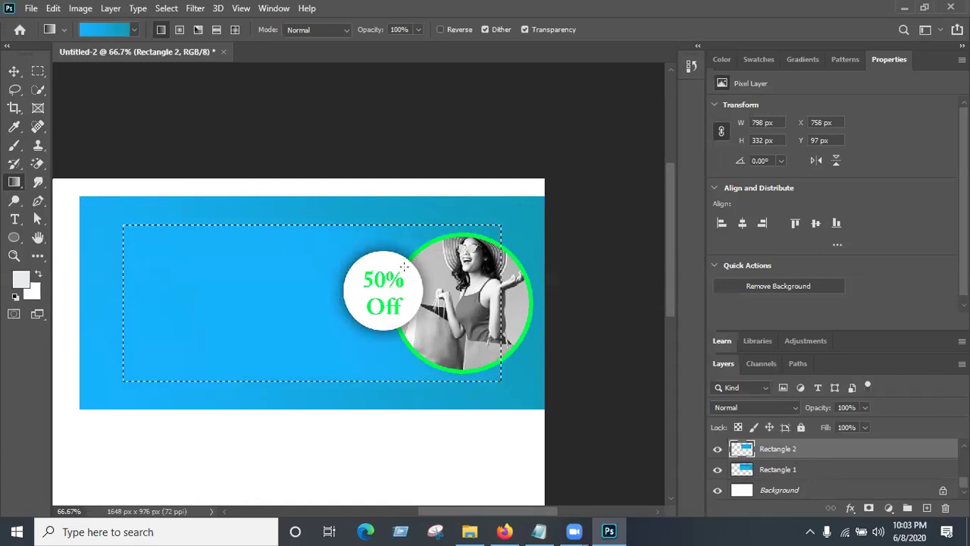
left_click_drag(297, 300, 451, 241)
left_click_drag(244, 317, 458, 248)
left_click_drag(173, 352, 458, 249)
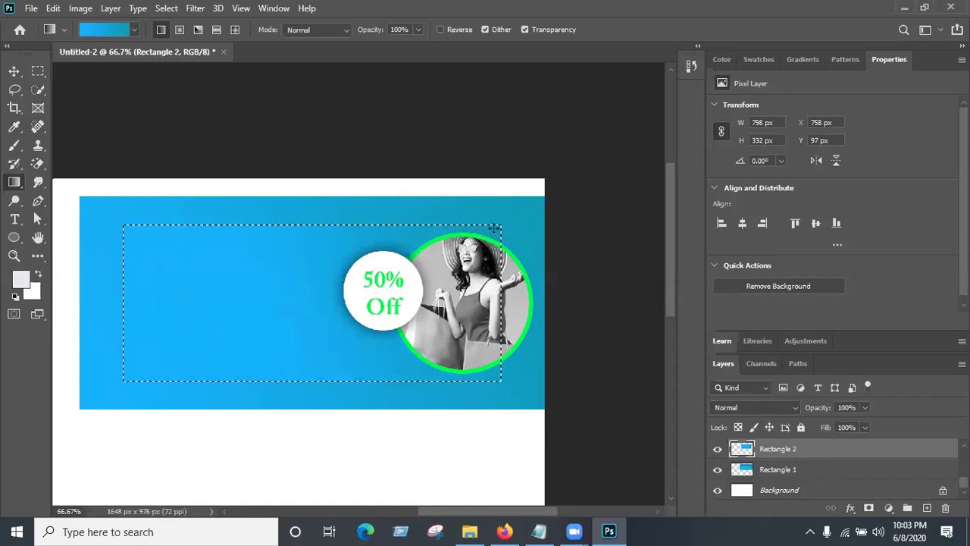
left_click_drag(278, 321, 531, 193)
key("ctrl+d")
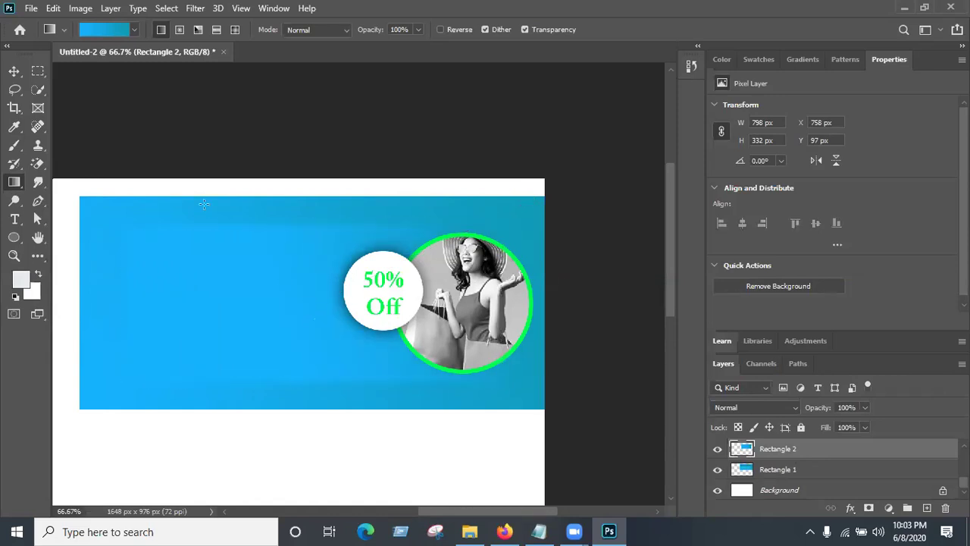
- Add a text layer above the 50% Off layer reading "This Weekend", placed at the blue banner's left edge
left_click(14, 72)
left_click(215, 121)
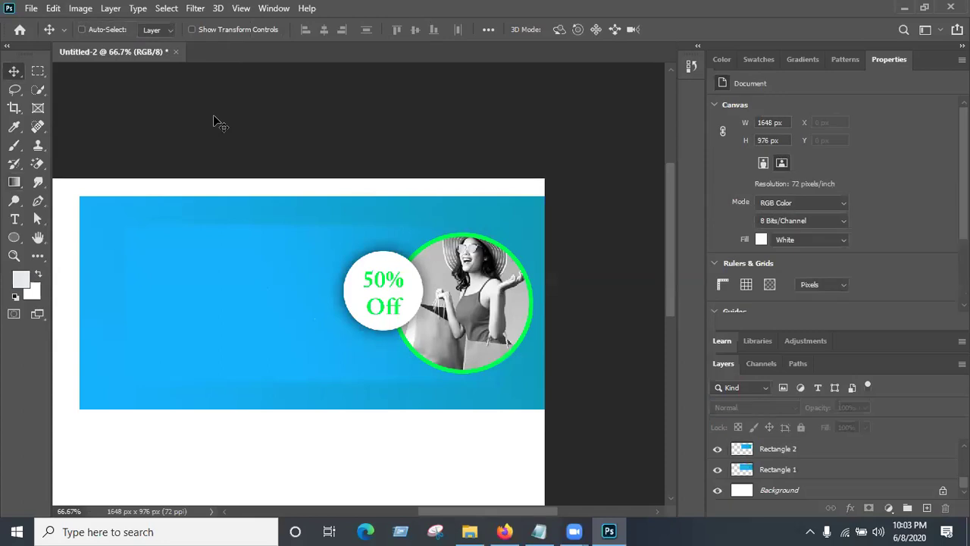
key("ctrl+minus")
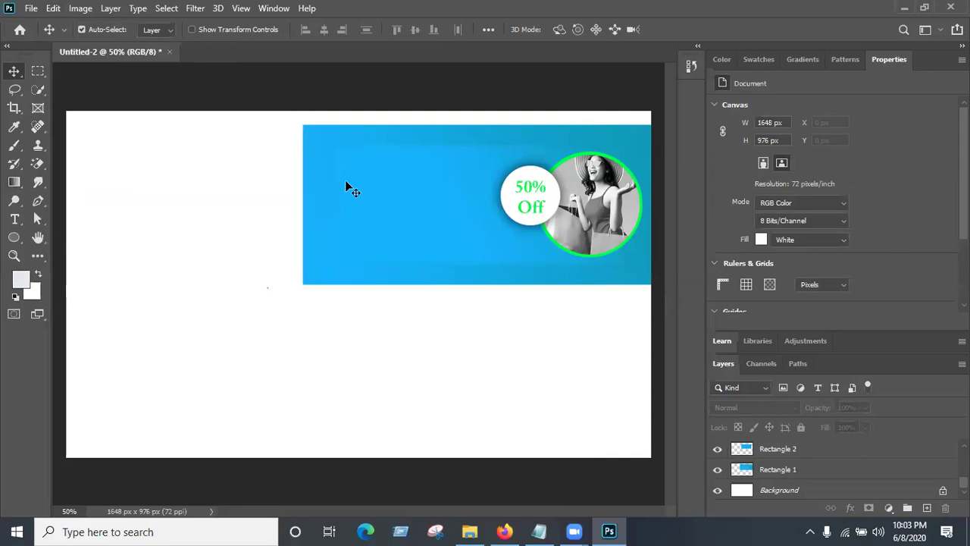
scroll(847, 449, "up", 5)
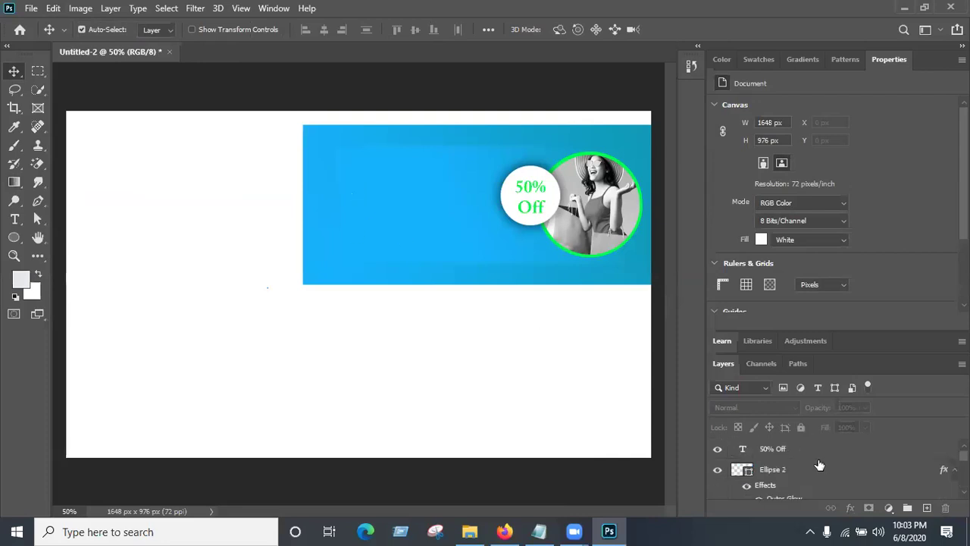
left_click(811, 452)
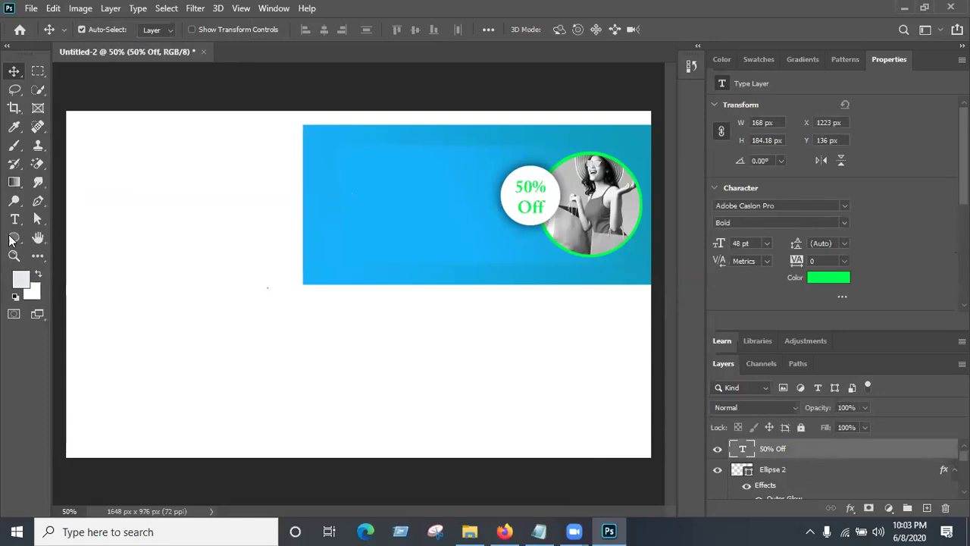
left_click(15, 219)
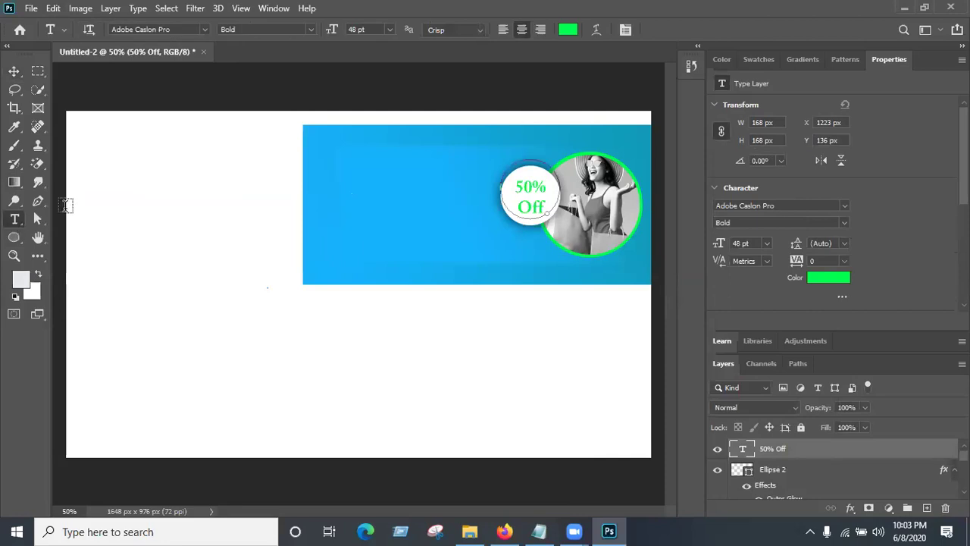
left_click(331, 200)
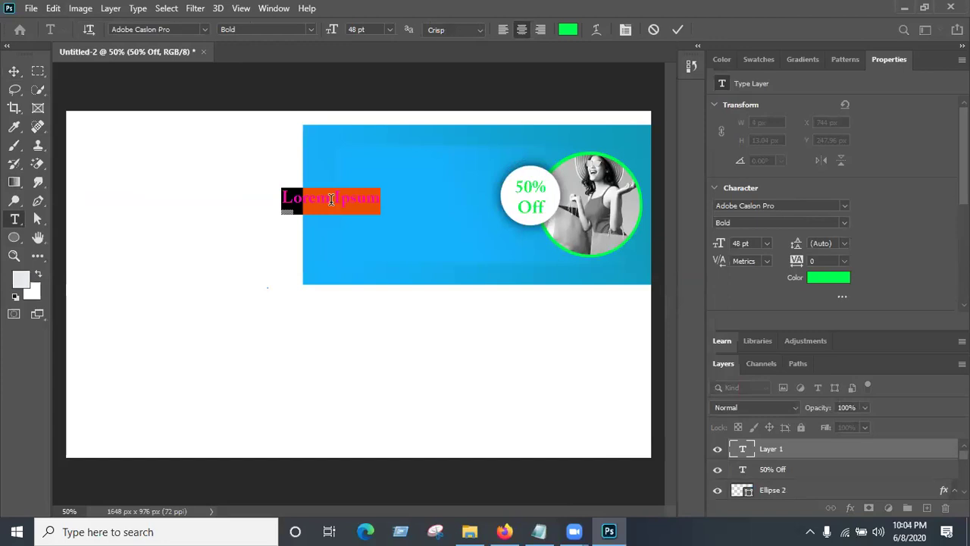
key("BackSpace")
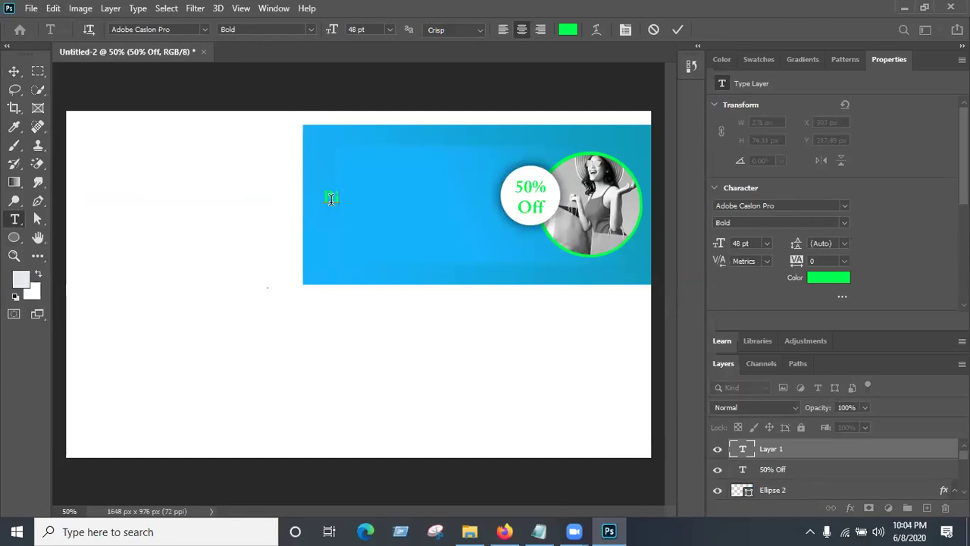
type("This Weekend")
left_click(674, 30)
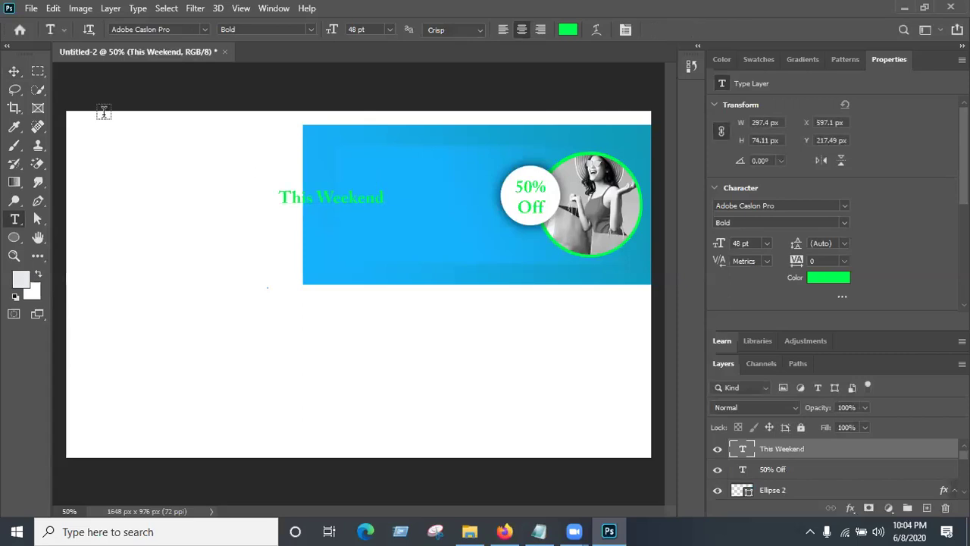
- Add a separate text layer reading "Biggest Sale" just below the "This Weekend" text
left_click(315, 245)
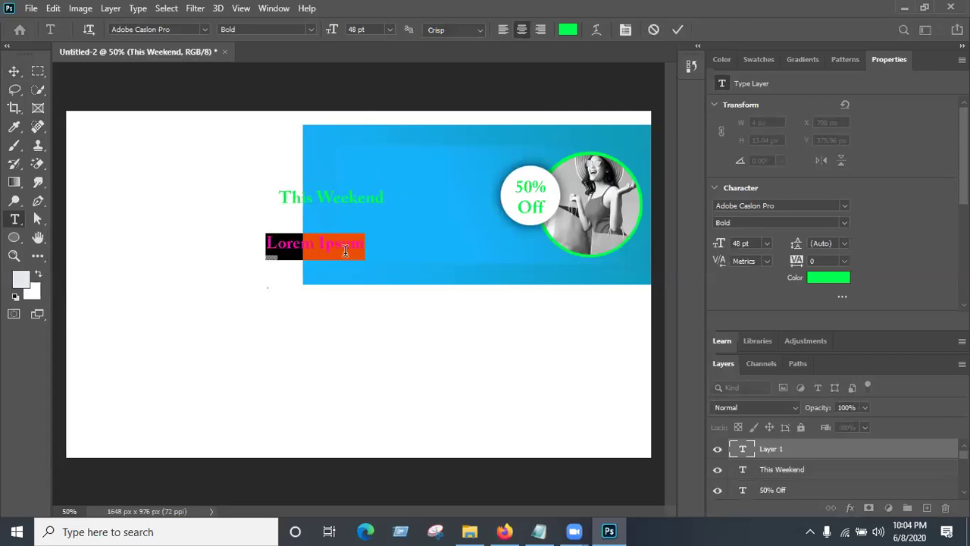
type("Ri")
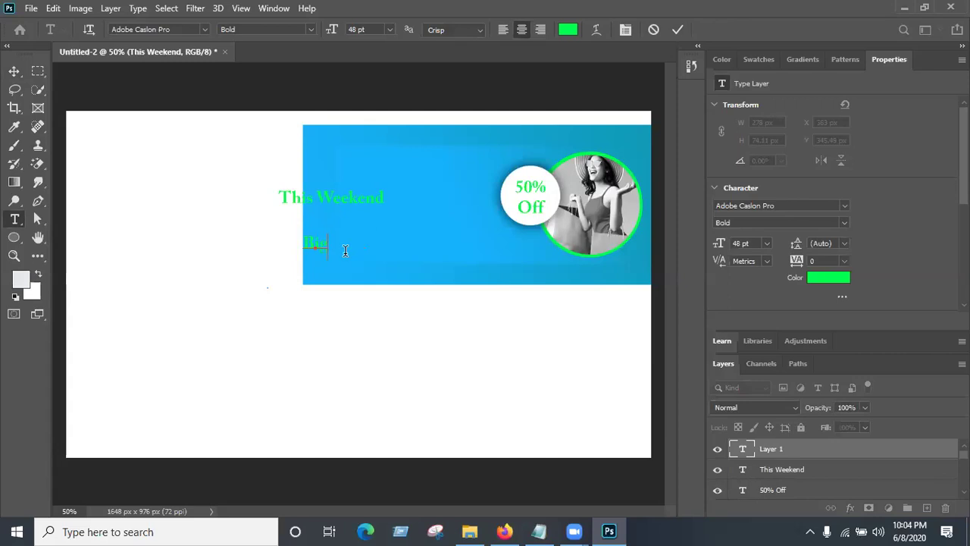
type("ggest Sale")
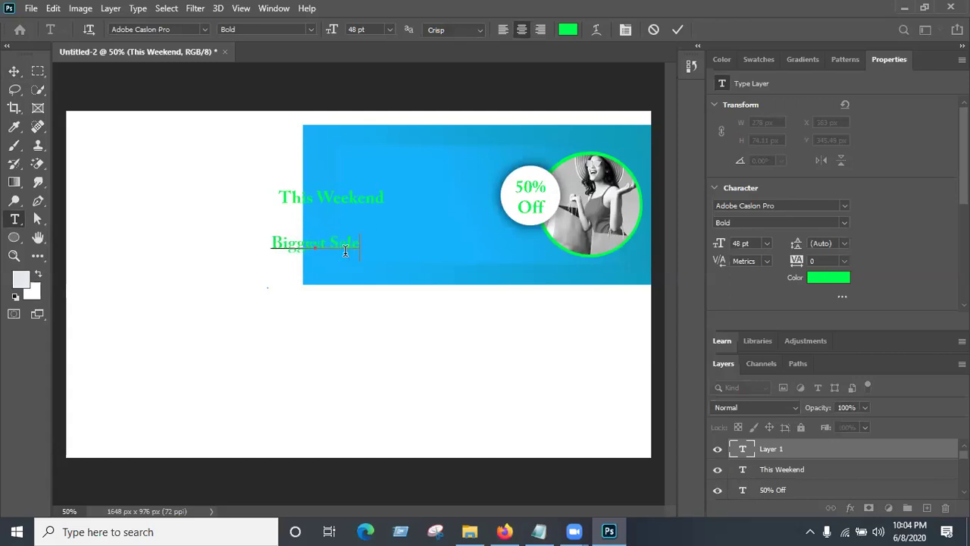
left_click(682, 28)
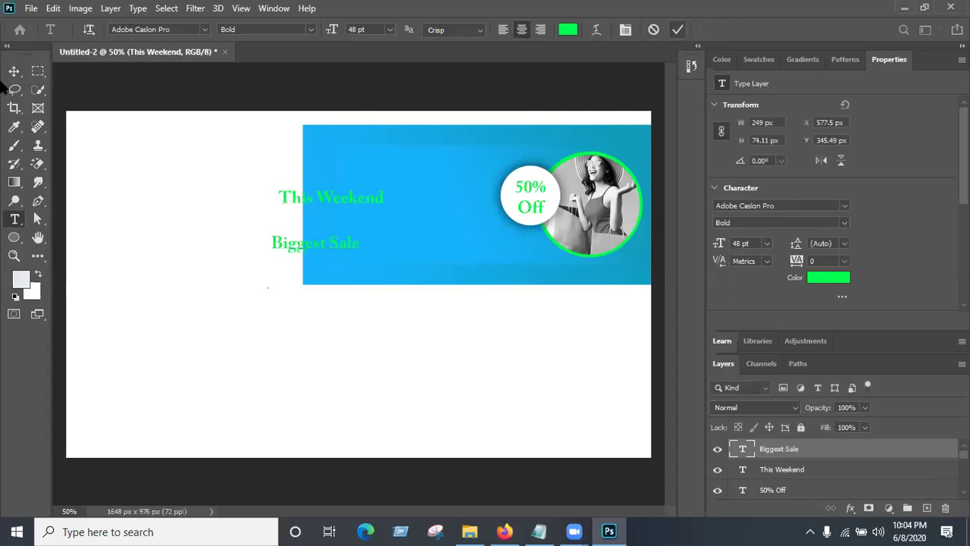
- Move both text lines onto the blue banner beside the 50% Off badge, with "This Weekend" stacked closely above "Biggest Sale"
left_click(14, 71)
left_click_drag(336, 255, 395, 250)
left_click_drag(362, 199, 414, 174)
left_click_drag(400, 230, 409, 210)
left_click_drag(389, 178, 389, 191)
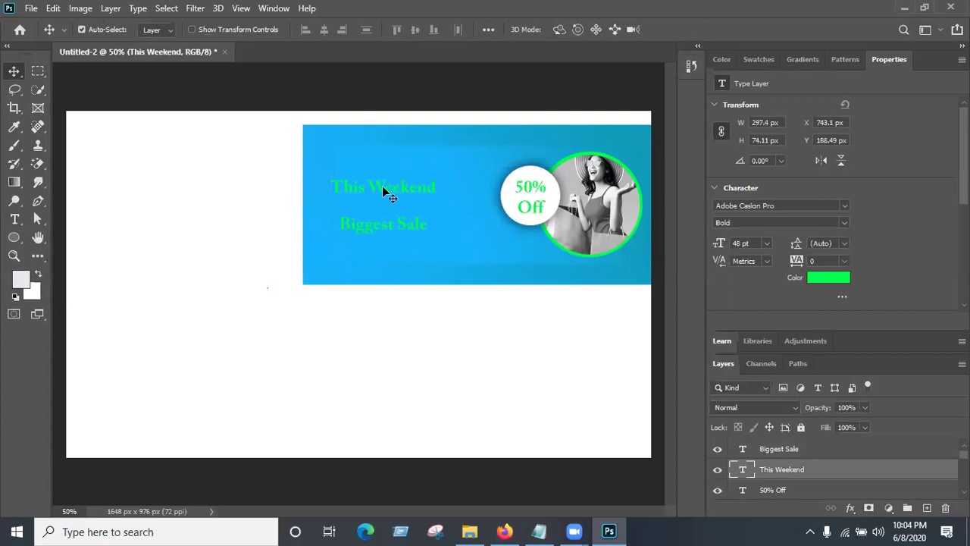
- Change the font of the whole "This Weekend" text to Eosland
key("t")
left_click(387, 194)
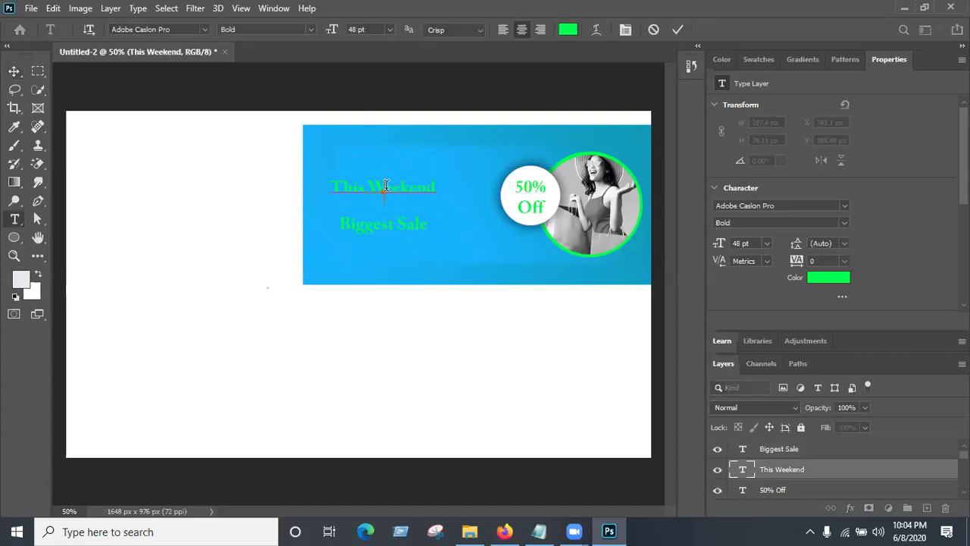
left_click_drag(434, 191, 317, 159)
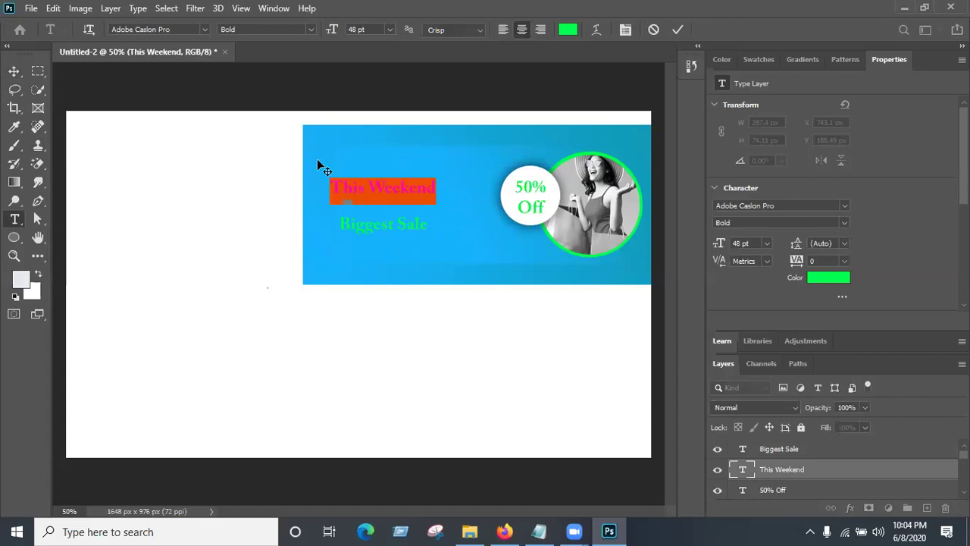
left_click(204, 29)
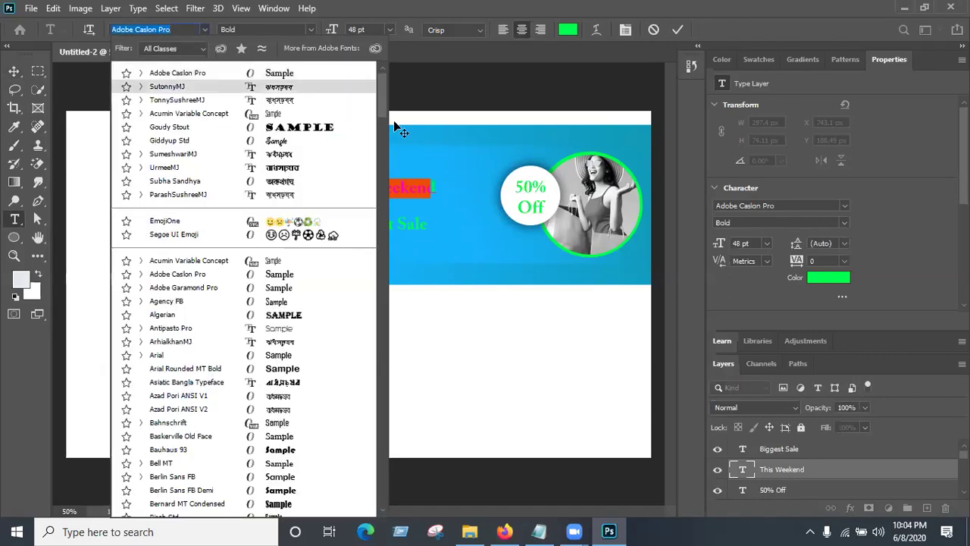
left_click_drag(383, 115, 383, 200)
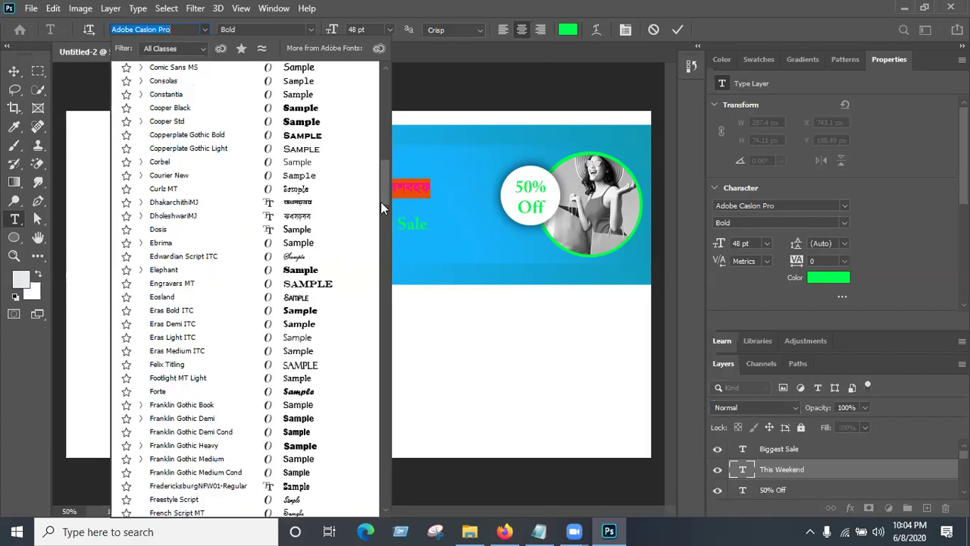
left_click(186, 298)
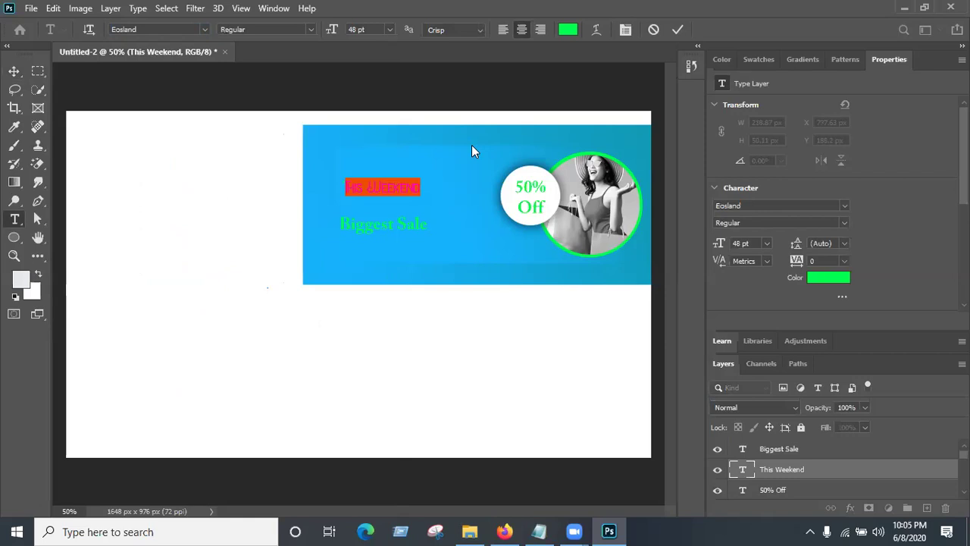
- Set the "This Weekend" text size to 72 pt and its colour to white (ffffff)
left_click(390, 26)
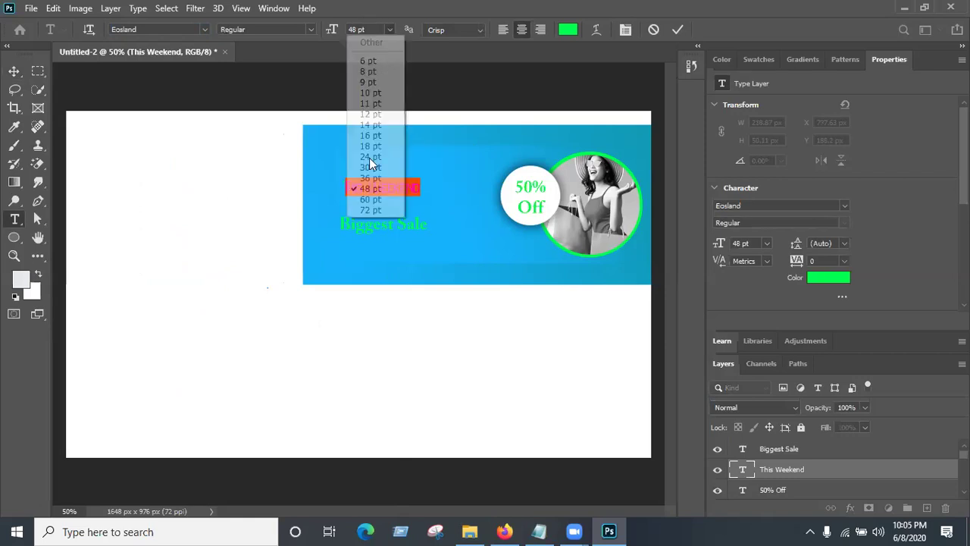
left_click(365, 201)
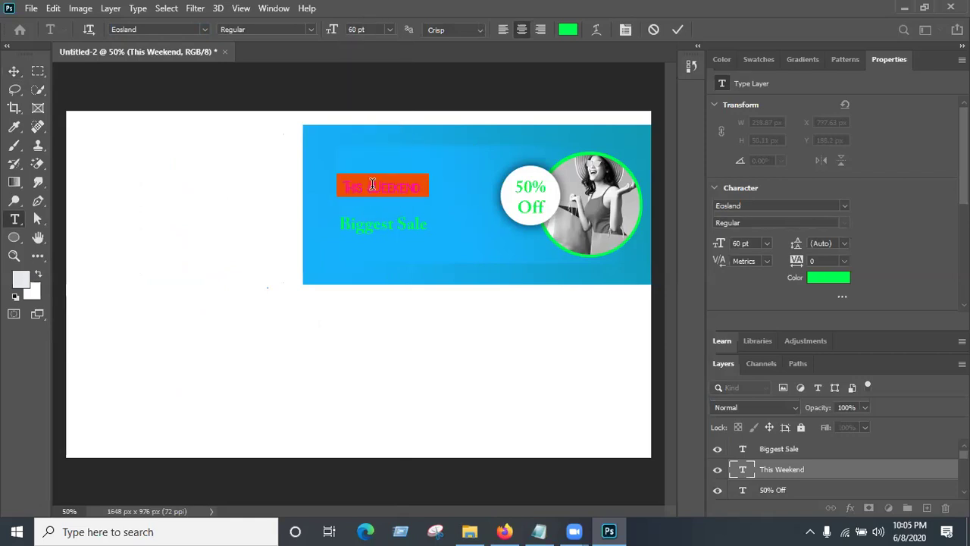
left_click(390, 29)
left_click(381, 206)
left_click(567, 29)
left_click(516, 121)
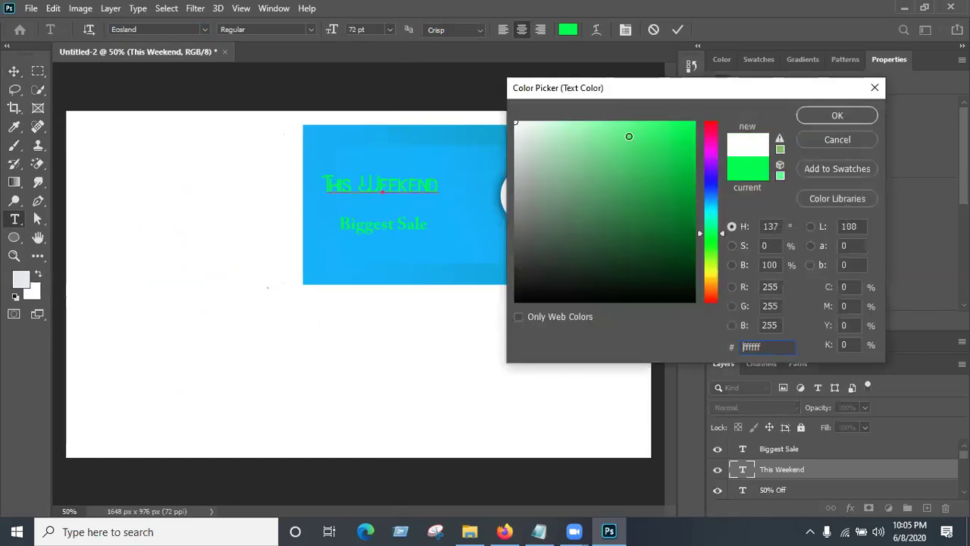
left_click(832, 118)
left_click(387, 178)
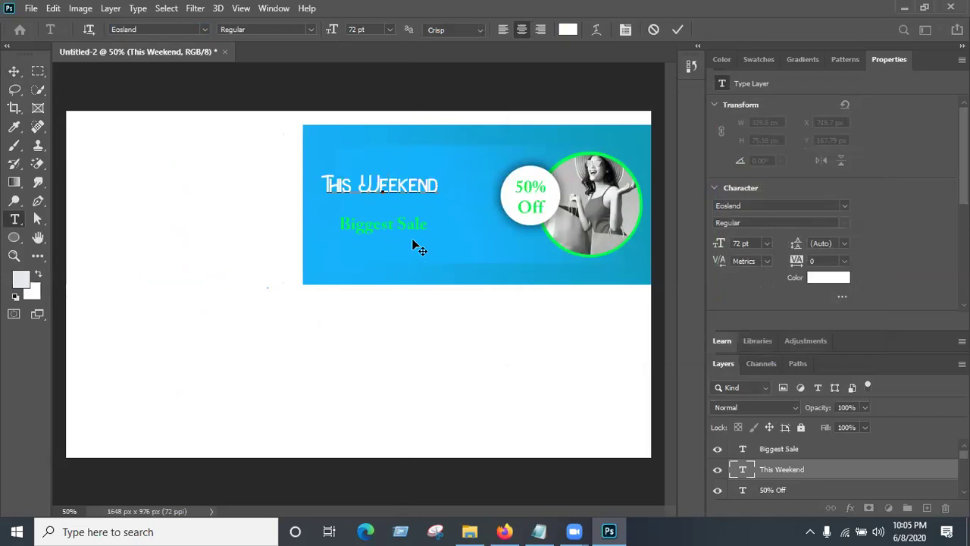
- Enlarge the "This Weekend" text to 100 pt and shift it slightly right so it fits beside the badge
left_click_drag(440, 186, 262, 117)
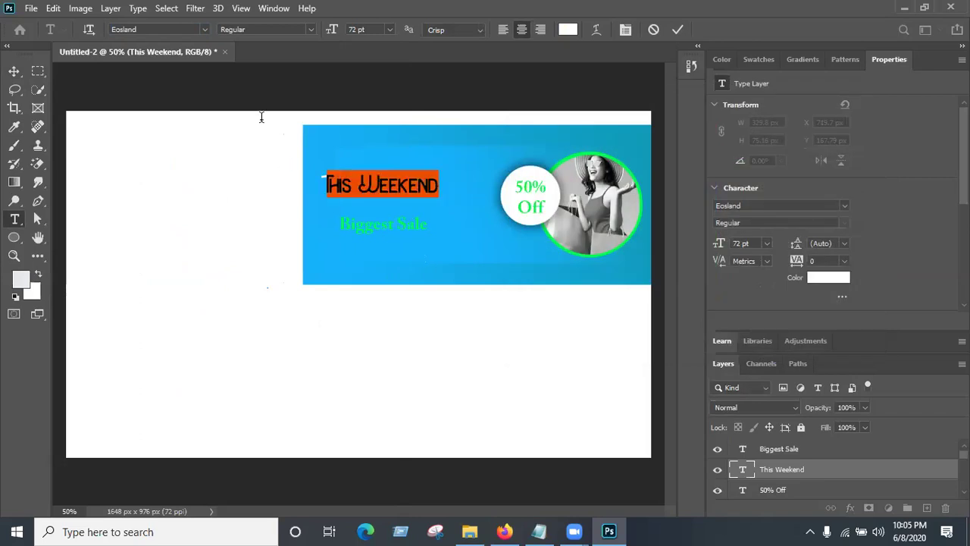
left_click(355, 30)
key("Return")
left_click_drag(433, 222, 457, 228)
double_click(358, 28)
type("100")
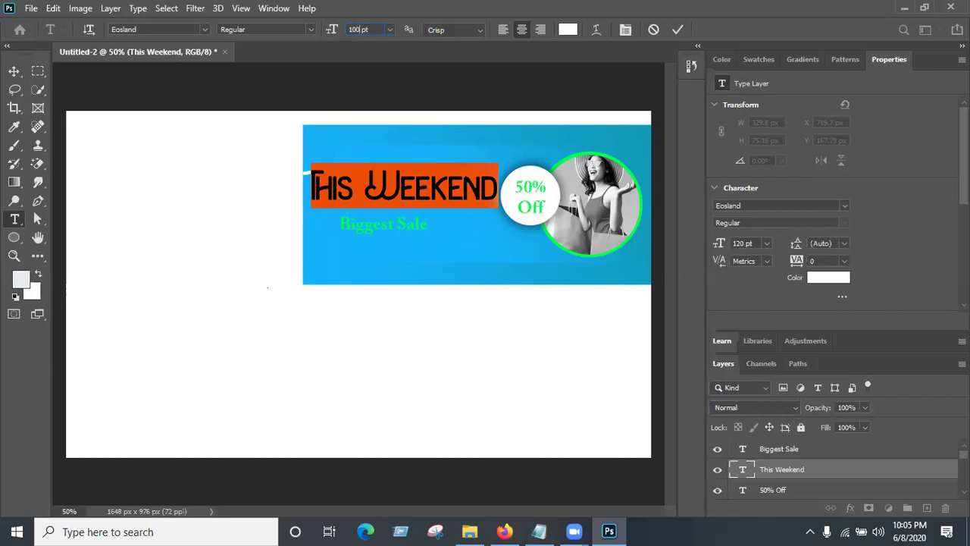
key("Return")
mouse_move(437, 214)
left_mouse_down()
mouse_move(427, 216)
mouse_move(445, 212)
left_mouse_up()
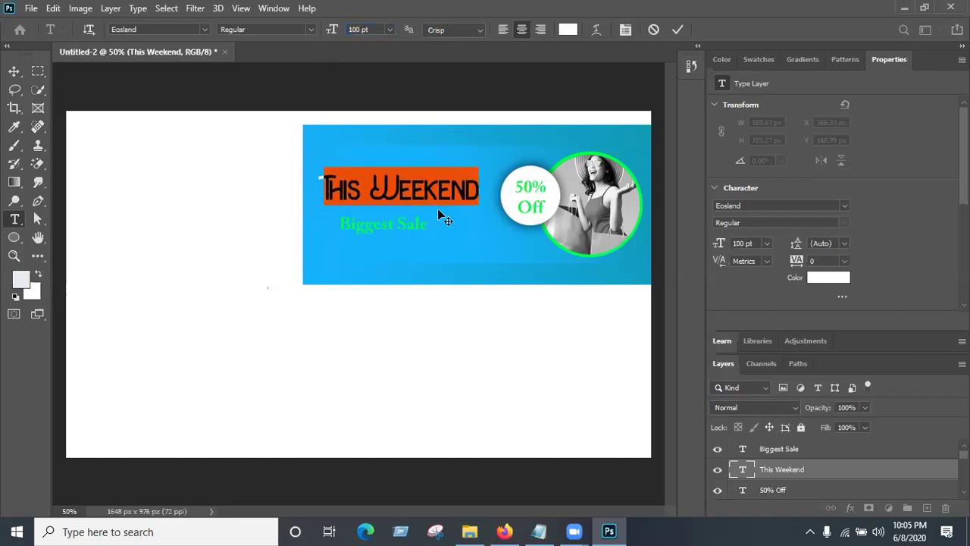
left_click(434, 180)
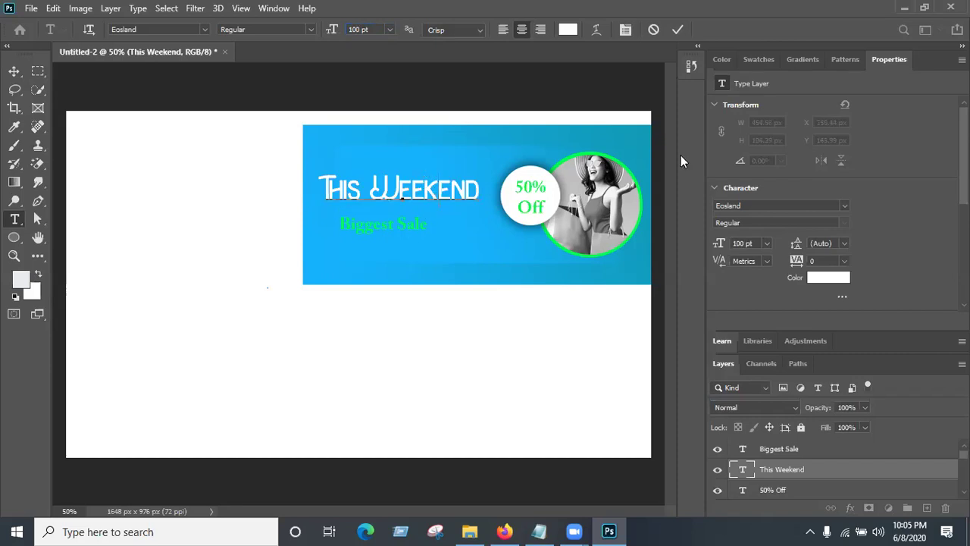
left_click(677, 29)
- Change the colour of the "Biggest Sale" text to white (ffffff)
key("v")
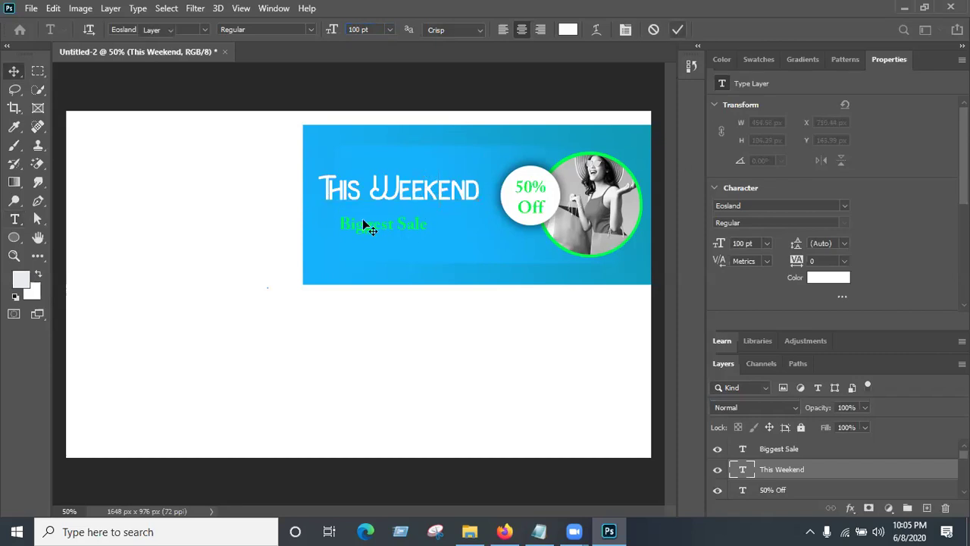
left_click(372, 234)
double_click(369, 227)
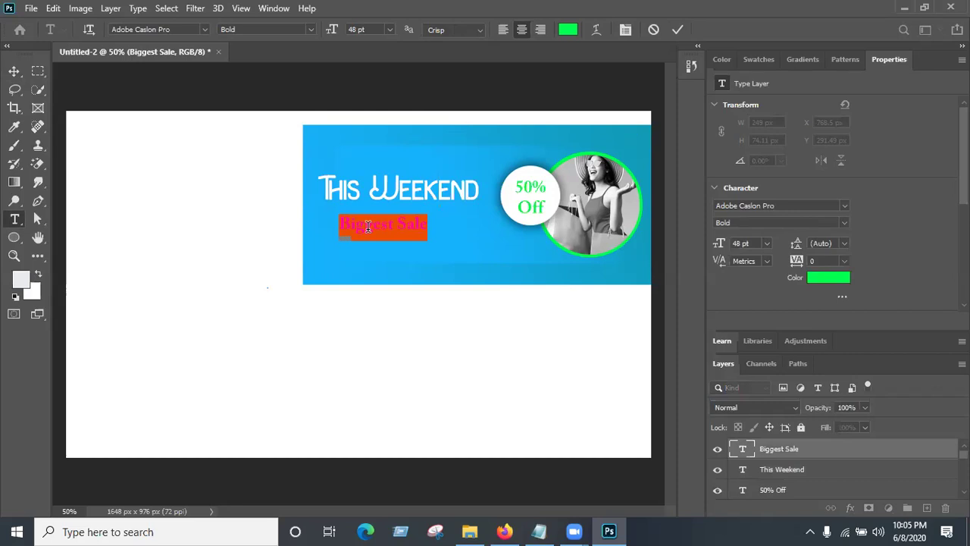
left_click(569, 30)
mouse_move(606, 205)
left_mouse_down()
mouse_move(526, 123)
mouse_move(683, 148)
mouse_move(655, 145)
left_mouse_up()
mouse_move(699, 227)
left_mouse_down()
mouse_move(719, 190)
mouse_move(712, 144)
mouse_move(712, 268)
left_mouse_up()
left_click_drag(656, 160, 692, 123)
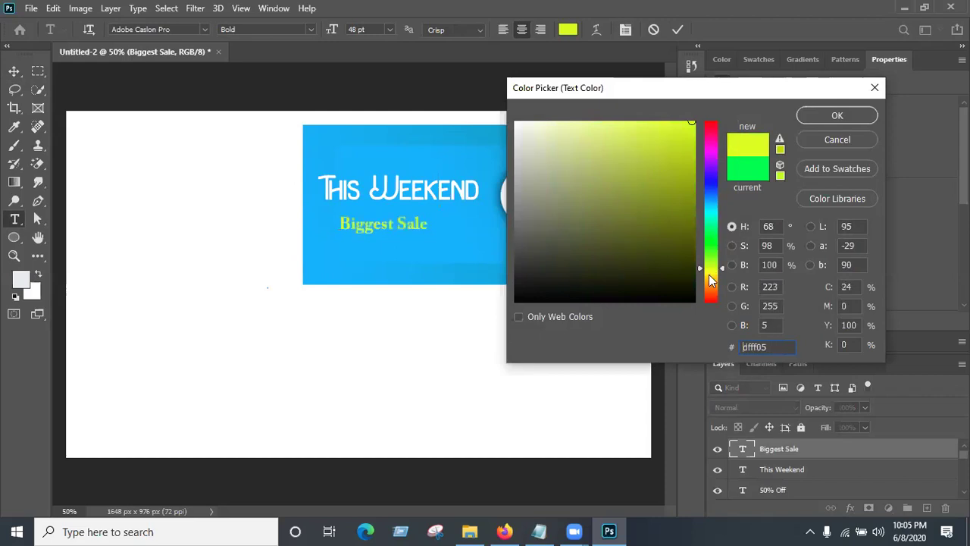
left_click_drag(713, 271, 717, 276)
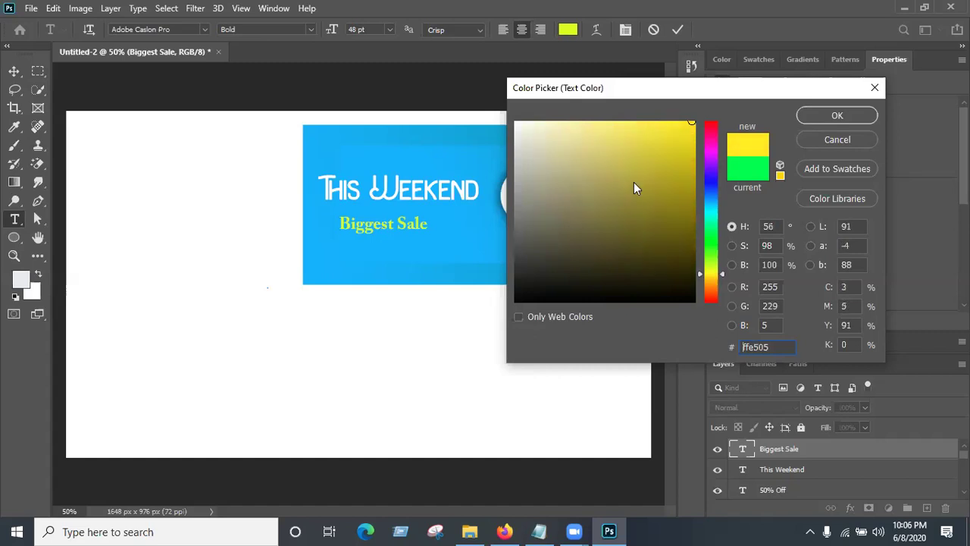
left_click(496, 118)
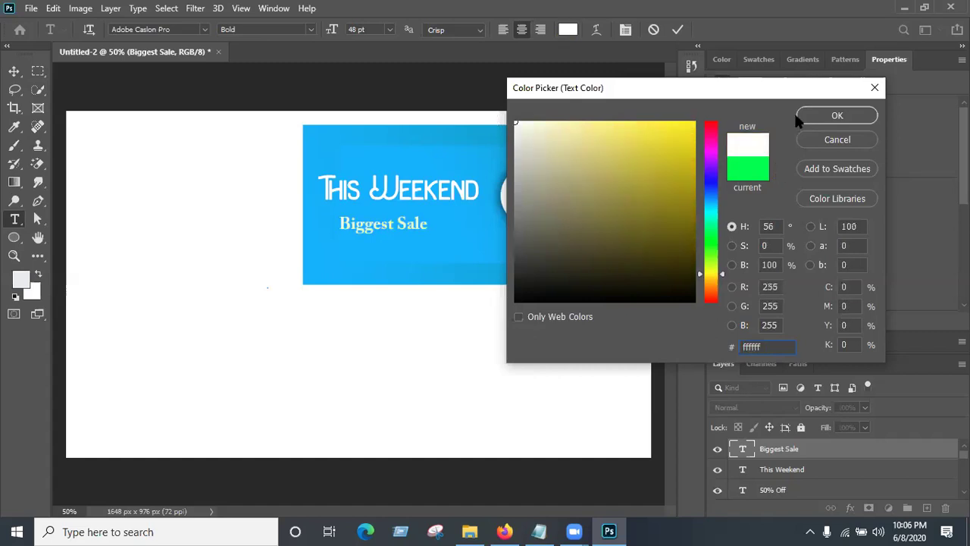
left_click(835, 119)
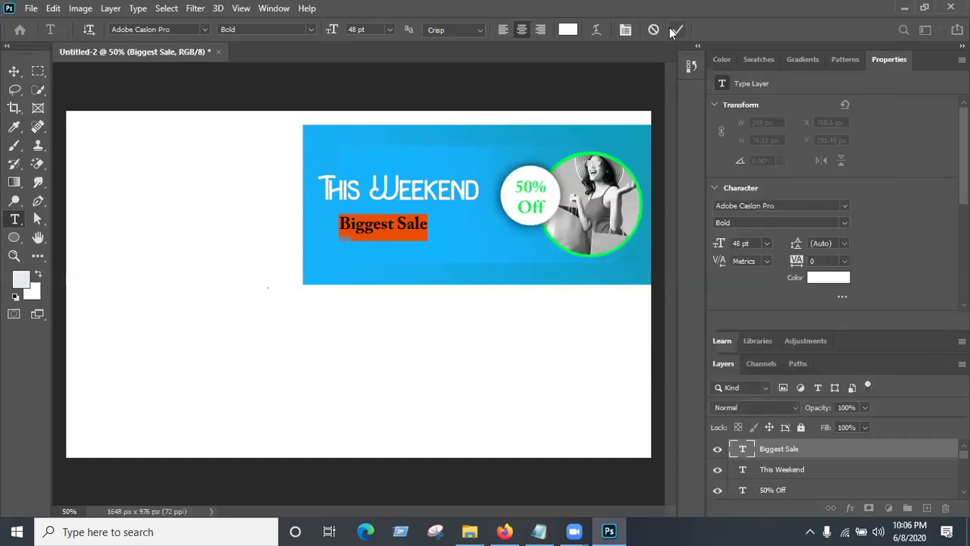
left_click(674, 31)
- Change the colour of the whole "This Weekend" text to a bright yellow-green (e4ff00)
left_click(401, 195, "ctrl")
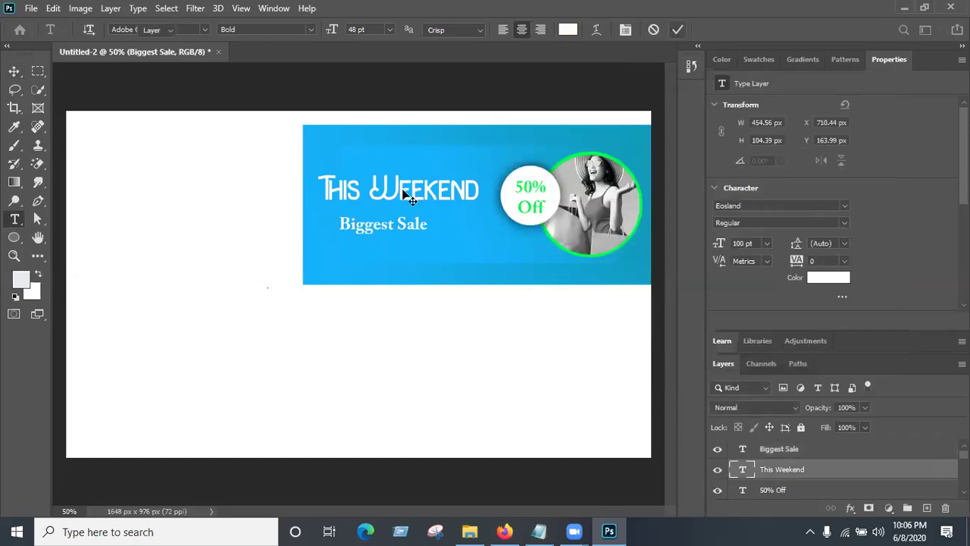
double_click(409, 193)
left_click(413, 194)
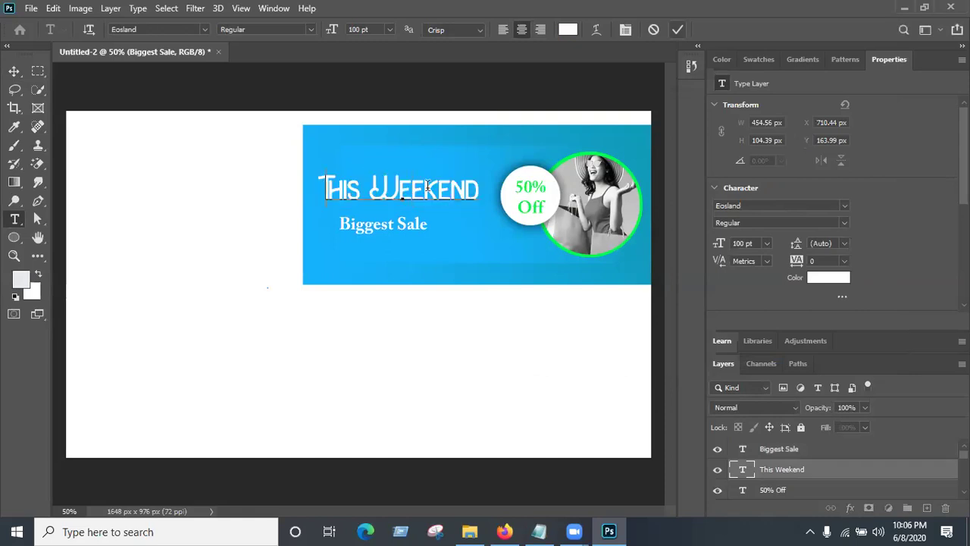
key("ctrl+a")
left_click(567, 29)
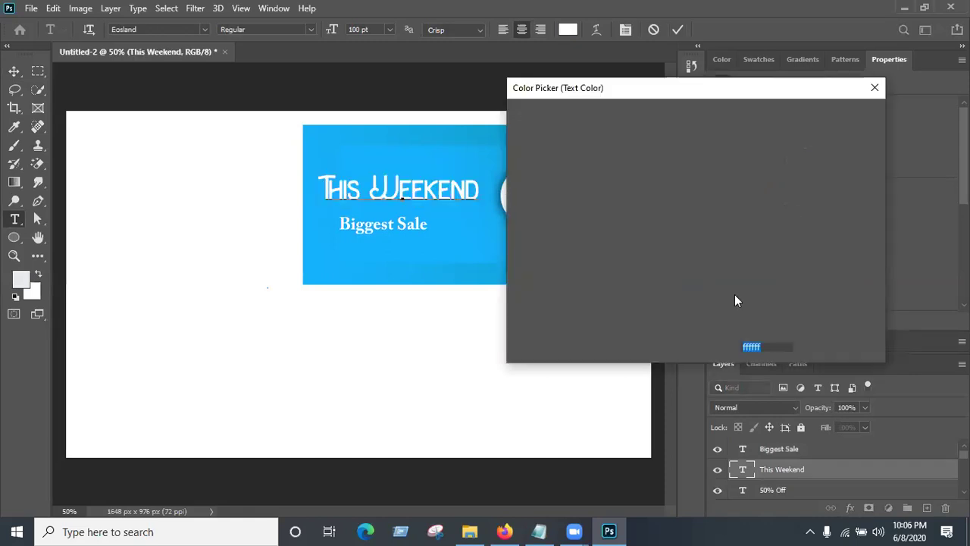
left_click_drag(720, 276, 705, 233)
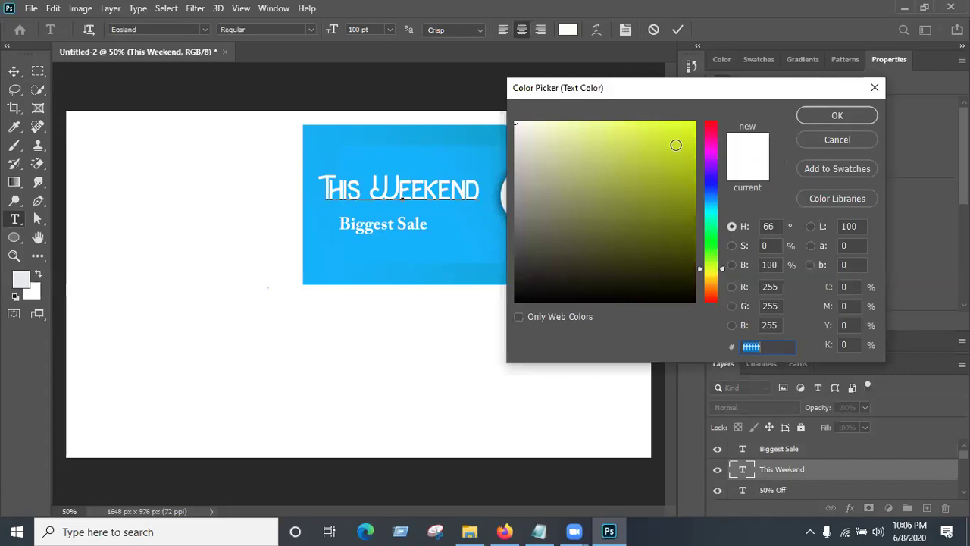
left_click_drag(676, 145, 694, 121)
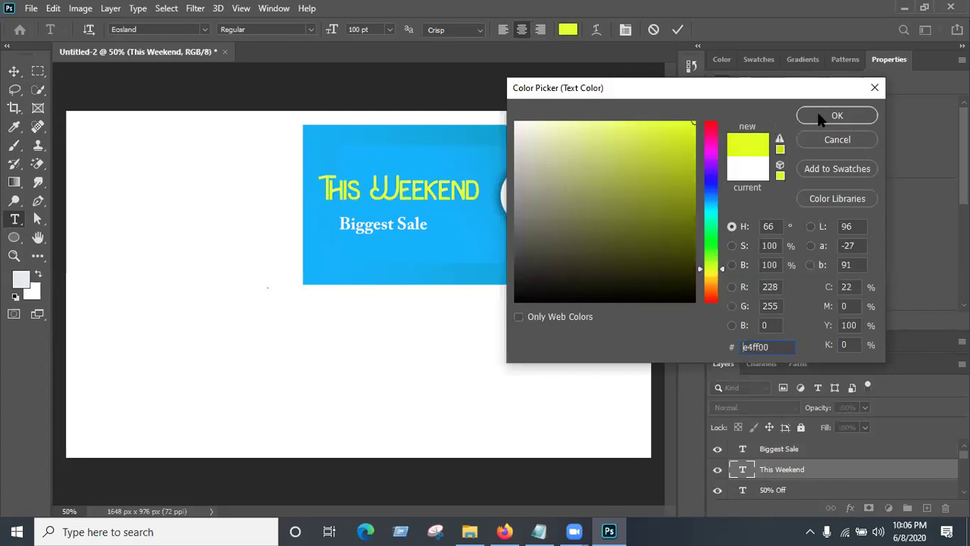
left_click(818, 114)
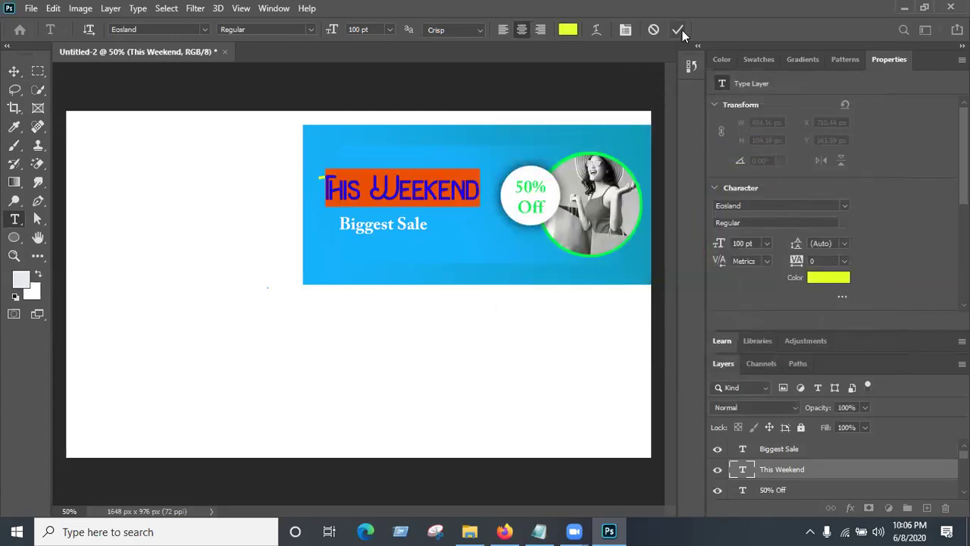
left_click(678, 30)
- Change the font of the whole "Biggest Sale" text to Lucida Calligraphy
left_click(367, 229, "ctrl")
left_click(365, 225)
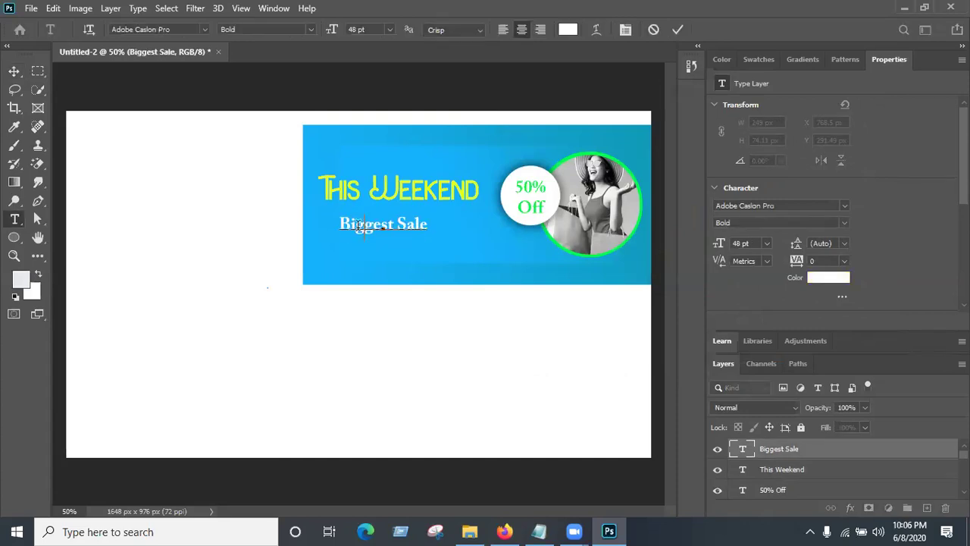
triple_click(344, 224)
left_click_drag(344, 225, 434, 230)
left_click(205, 29)
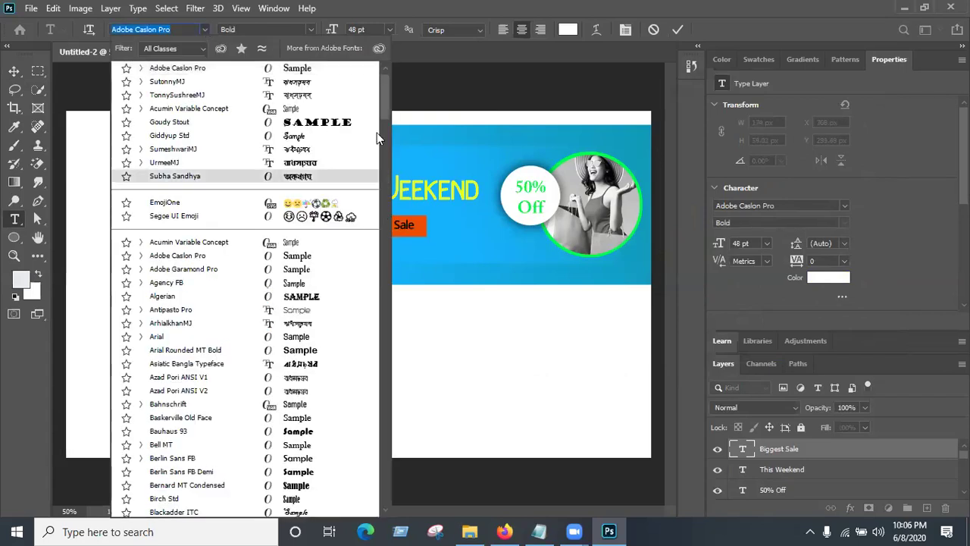
scroll(376, 133, "down", 3)
scroll(385, 135, "down", 20)
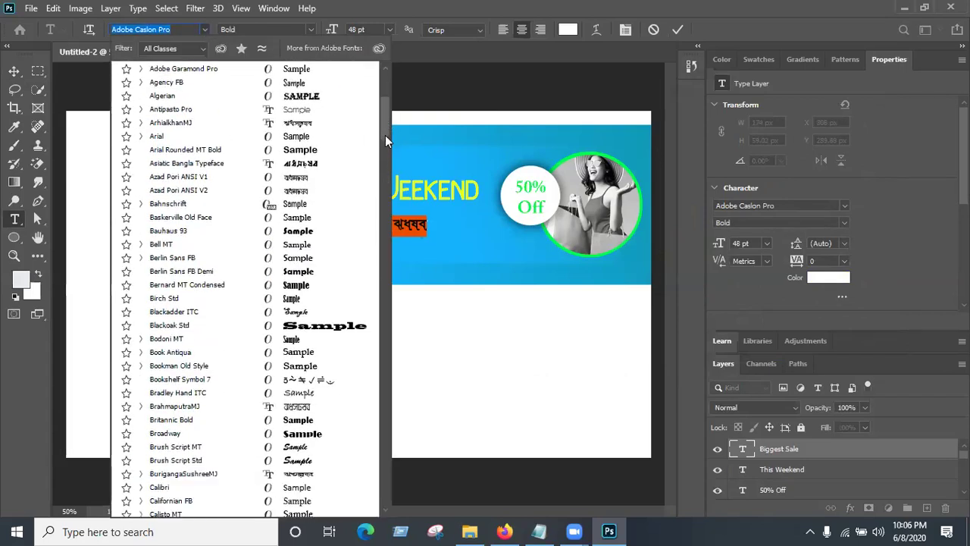
scroll(373, 228, "down", 15)
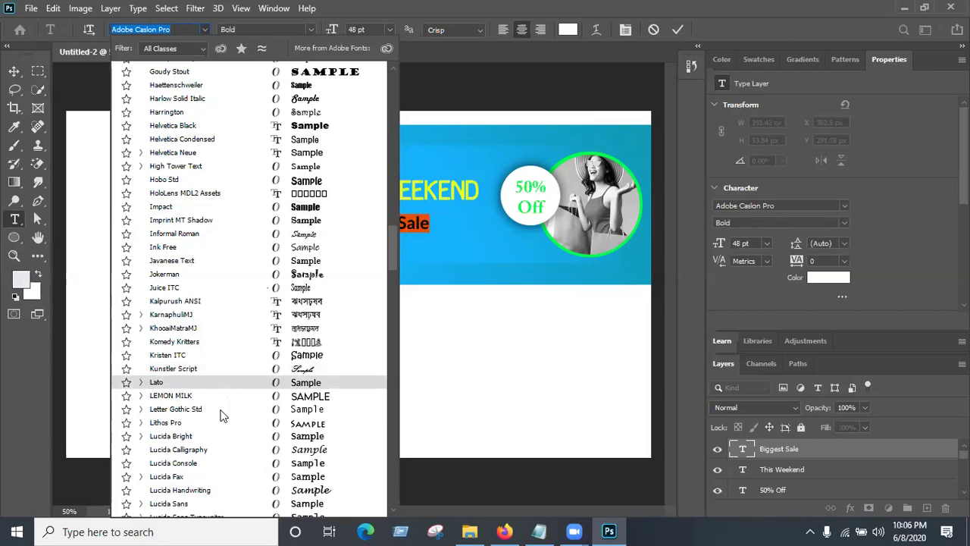
left_click(210, 453)
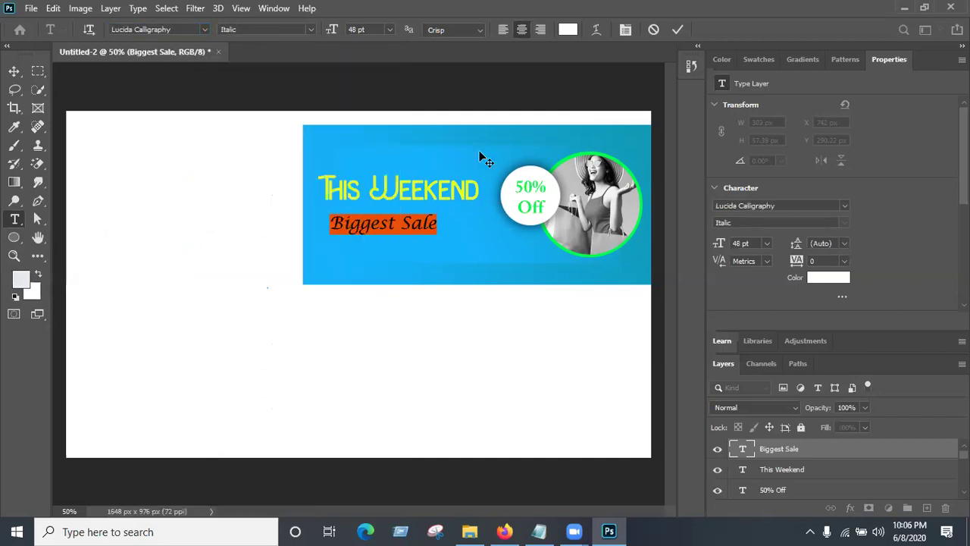
- Enlarge the "Biggest Sale" text to 85 pt and shift it slightly so it sits just below "This Weekend"
left_click(392, 30)
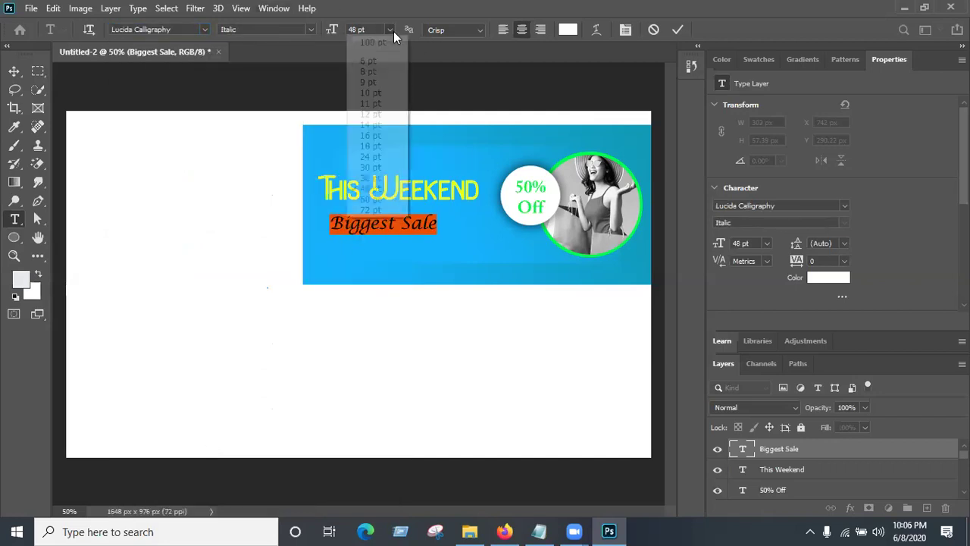
left_click(365, 211)
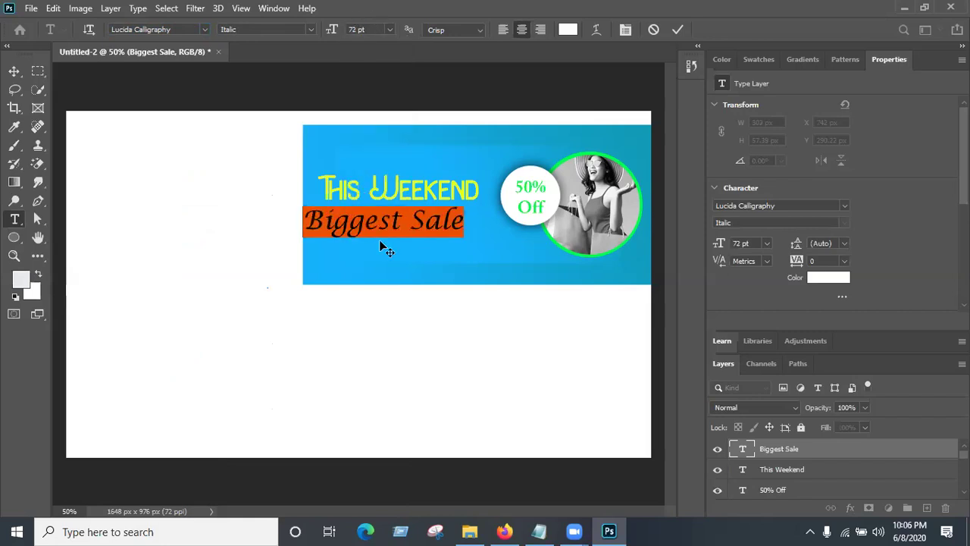
left_click_drag(405, 271, 407, 271)
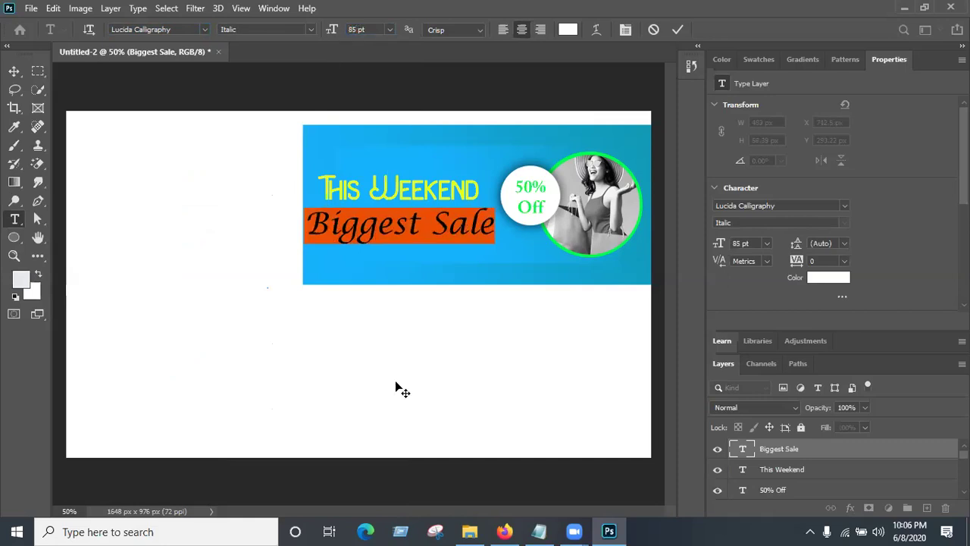
key("Return")
left_click_drag(416, 355, 416, 352)
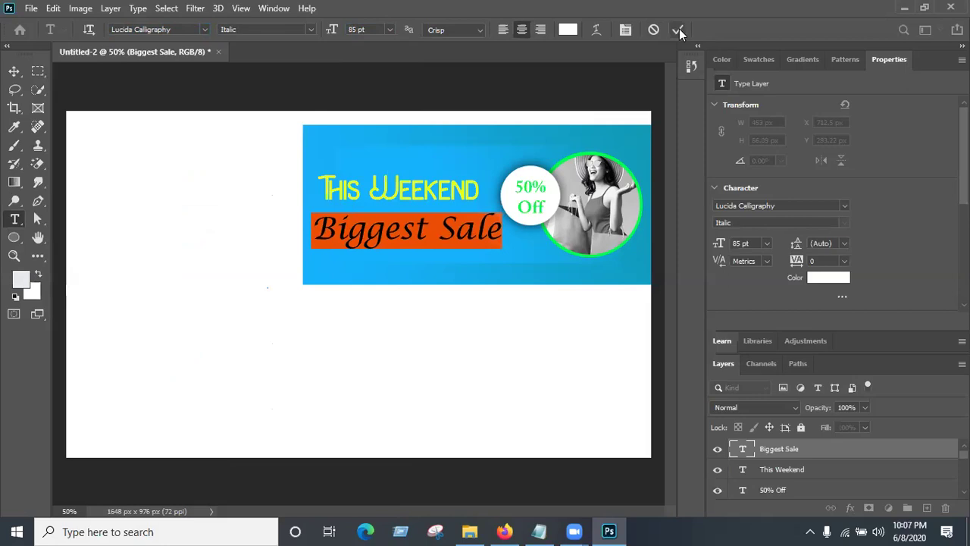
- Set the anti-aliasing of the "Biggest Sale" text to Sharp
left_click(480, 30)
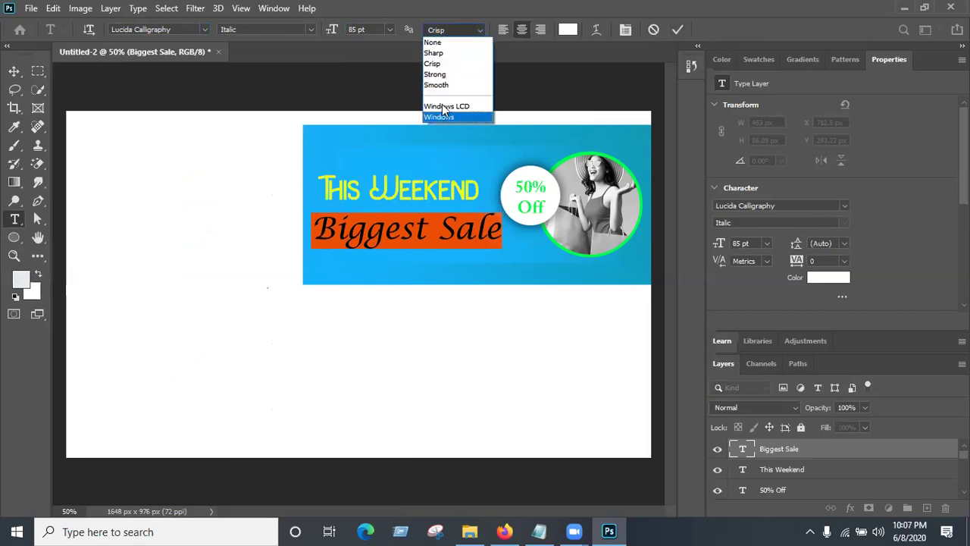
left_click(435, 53)
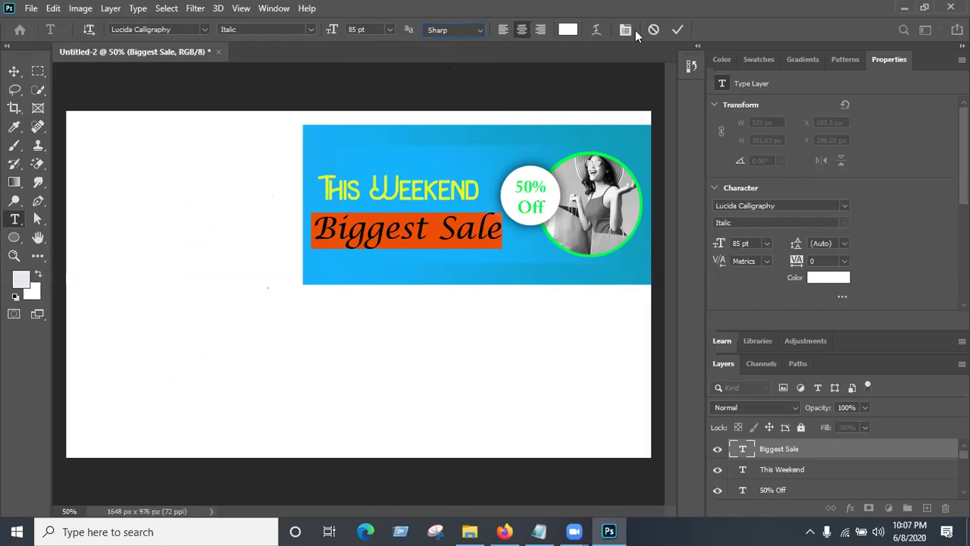
left_click(676, 29)
- Move "This Weekend" down about 22 px, closer to "Biggest Sale", and reduce its text size to 72 pt
key("v")
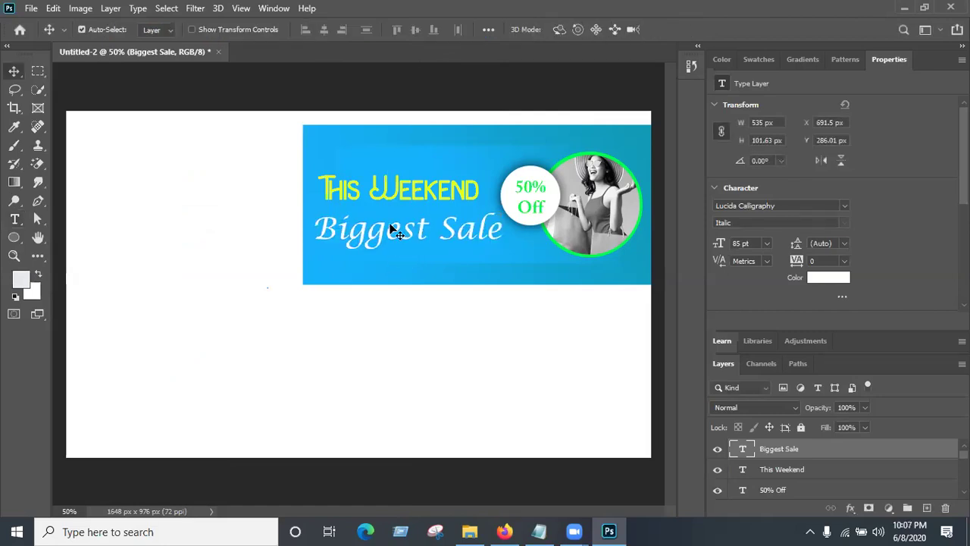
left_click_drag(403, 194, 406, 203)
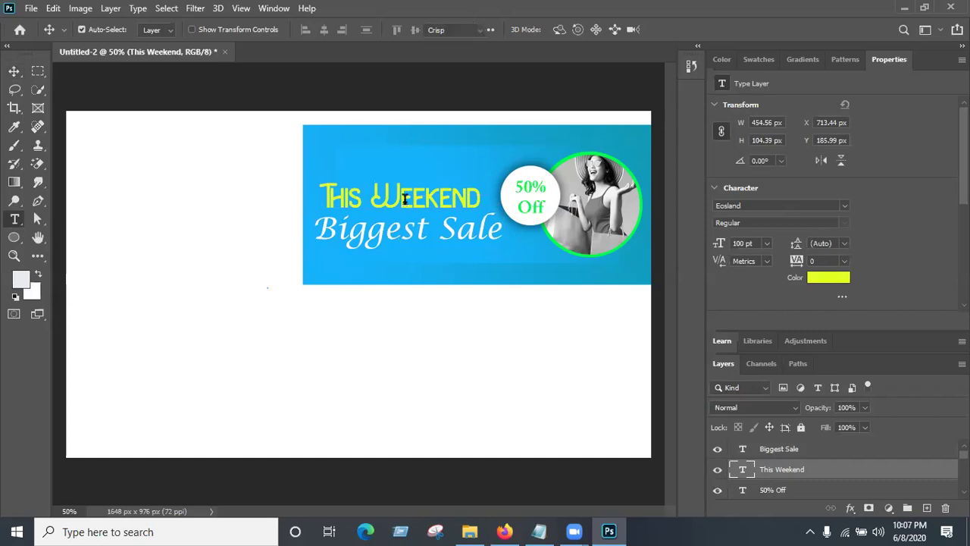
double_click(332, 199)
left_click(331, 199)
left_click_drag(324, 189, 490, 209)
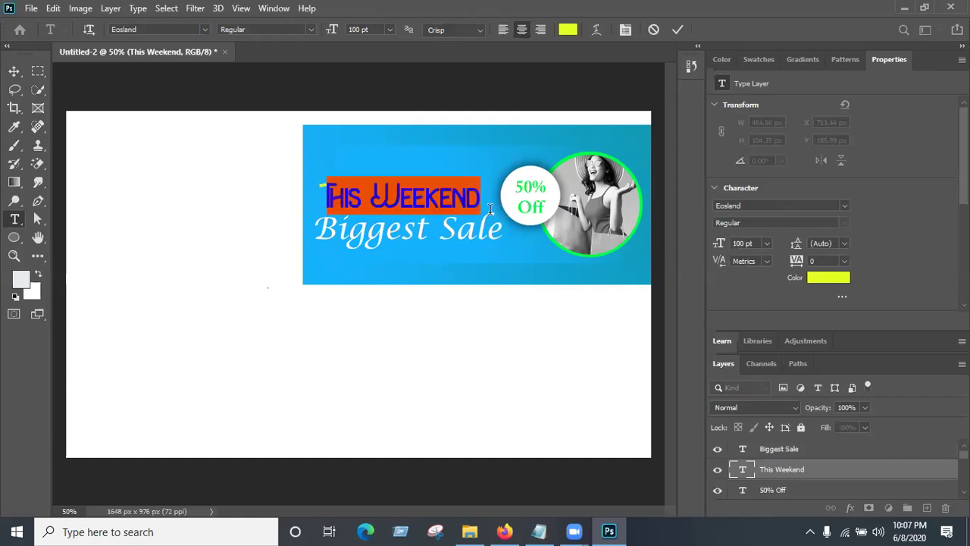
left_click(390, 30)
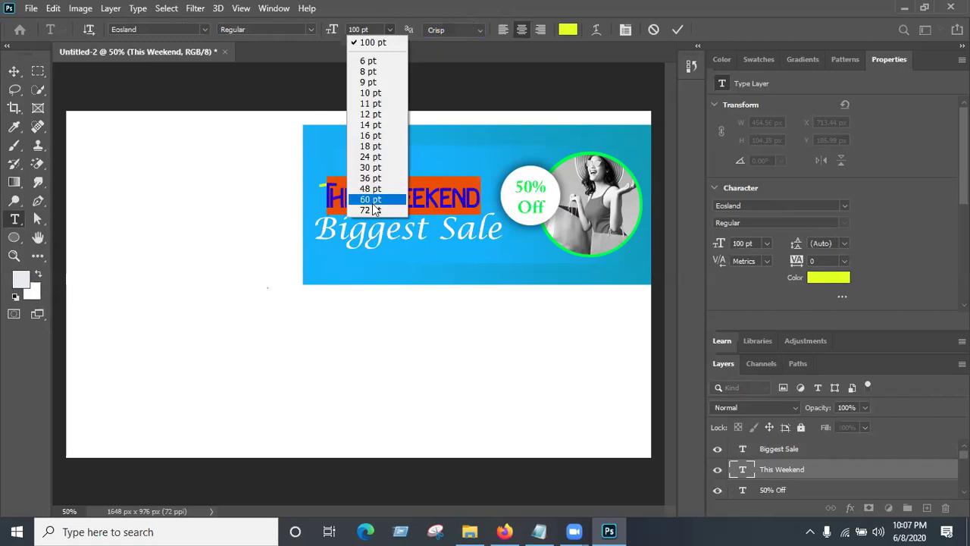
left_click(372, 204)
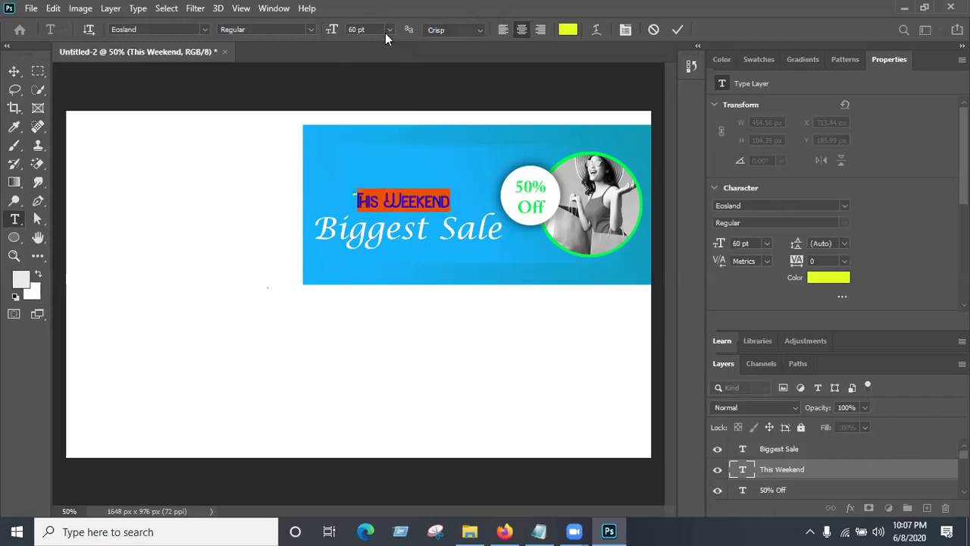
left_click(386, 31)
left_click(370, 210)
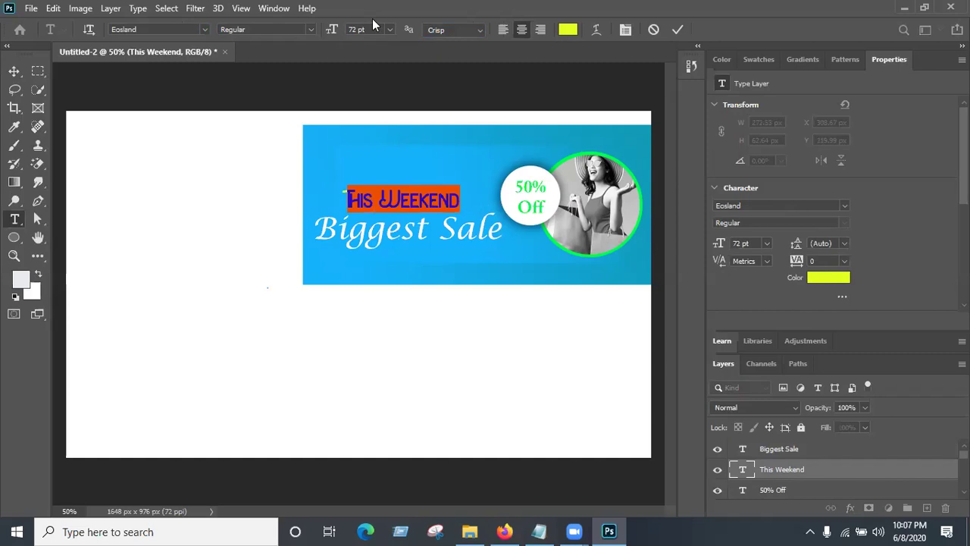
- Shift the "This Weekend" text colour to a warmer yellow with a hue of about 58°
left_click(568, 29)
left_click_drag(714, 270, 712, 277)
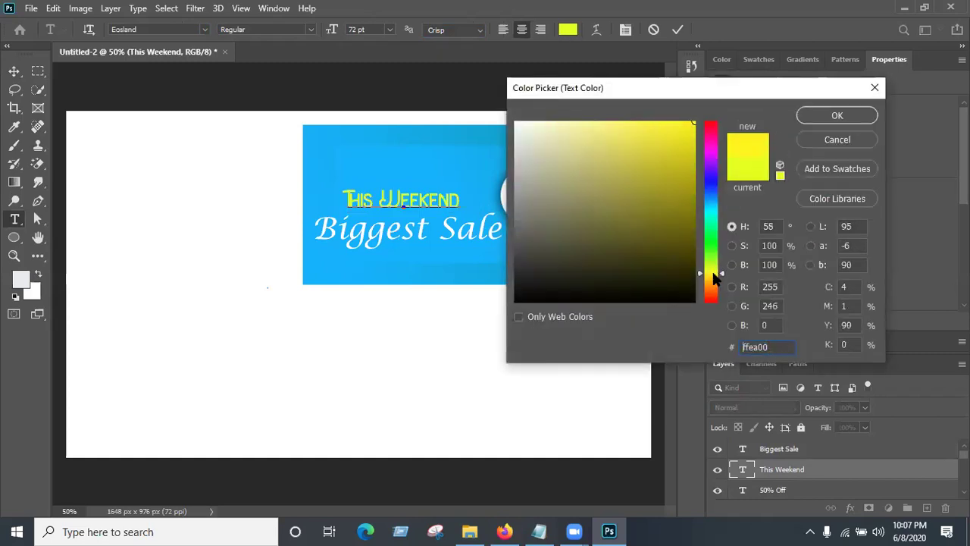
left_click(839, 116)
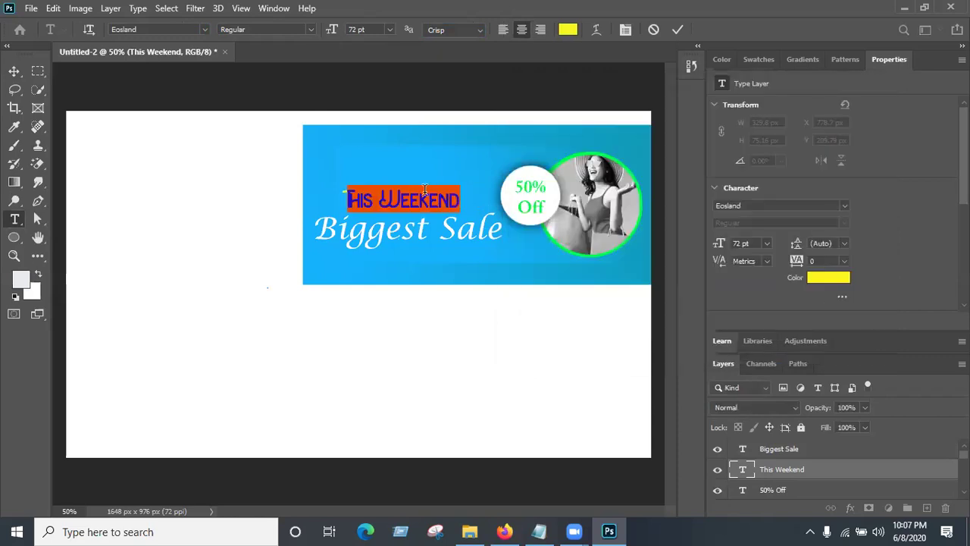
left_click_drag(458, 200, 314, 210)
left_click(563, 34)
left_click_drag(707, 270, 709, 269)
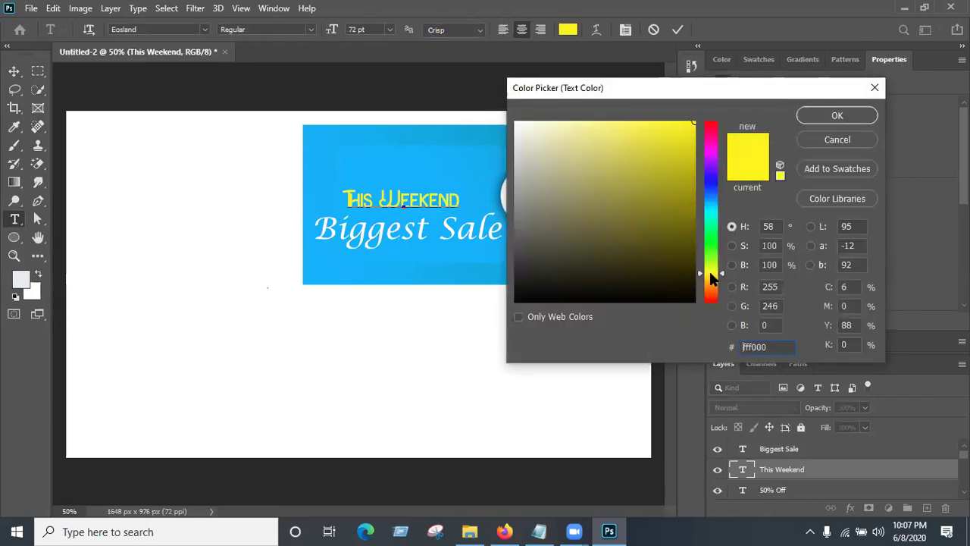
left_click(828, 116)
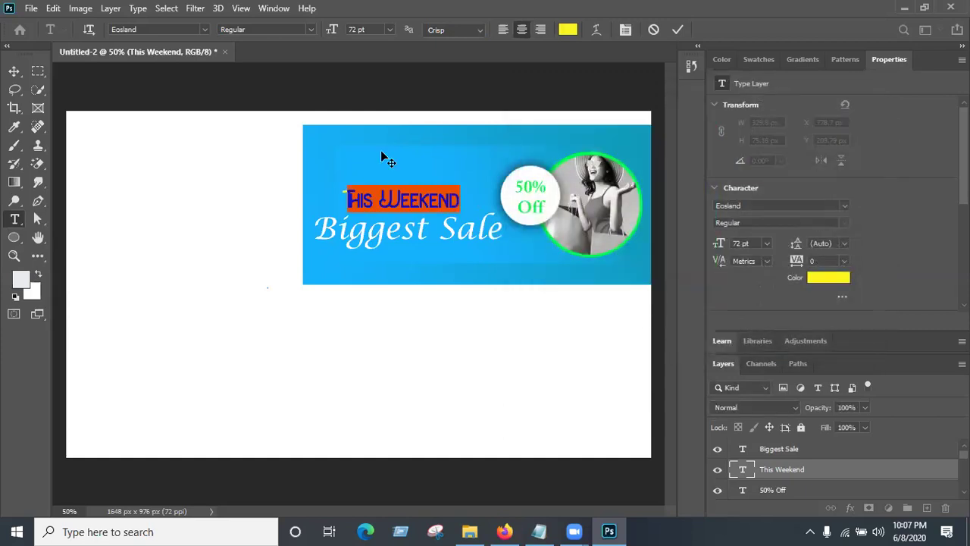
left_click(678, 29)
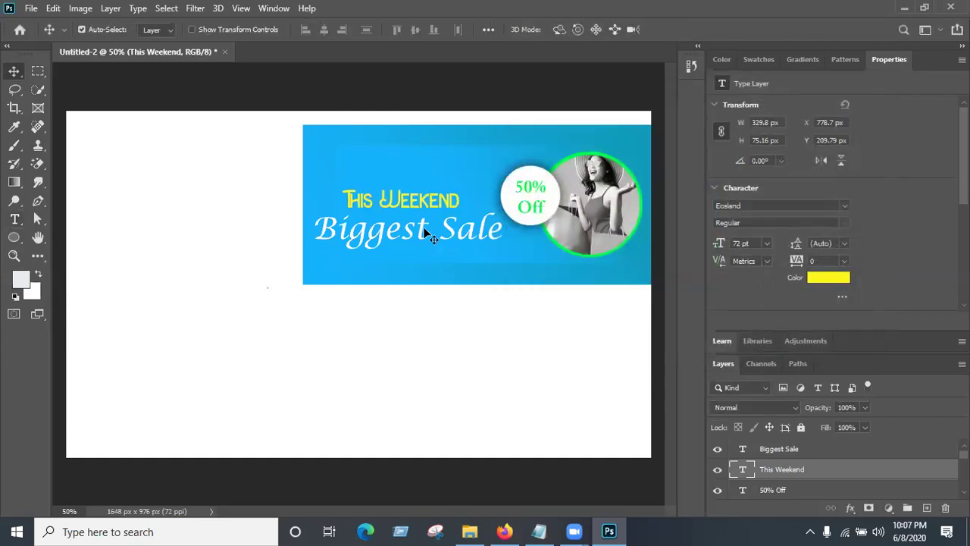
- Nudge "This Weekend" and "Biggest Sale" slightly upward so the two lines sit closely together beside the badge
left_click_drag(422, 205, 421, 199)
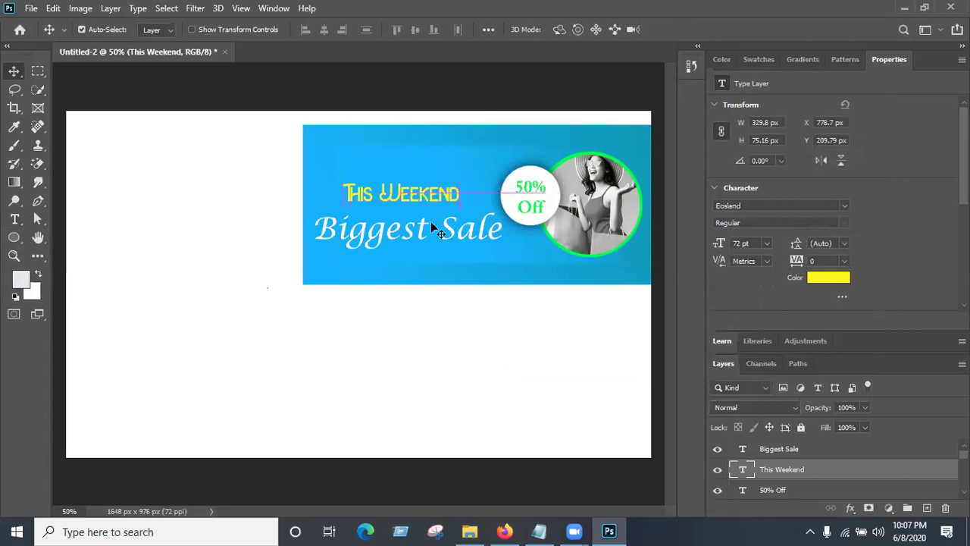
left_click(427, 241)
left_click_drag(422, 234, 412, 206)
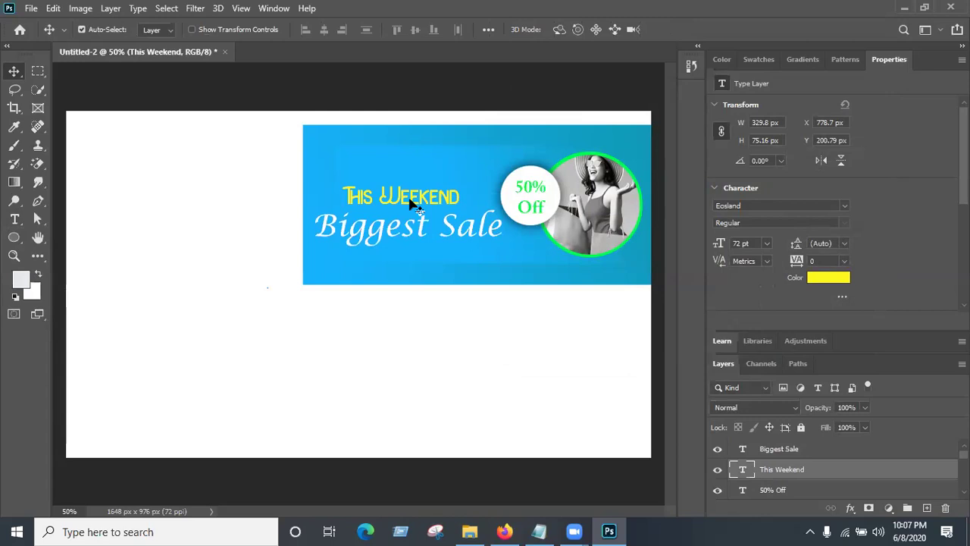
- Add a black outer glow to the "Biggest Sale" text with 18% opacity, 6% spread and 16 px size
left_click(450, 226)
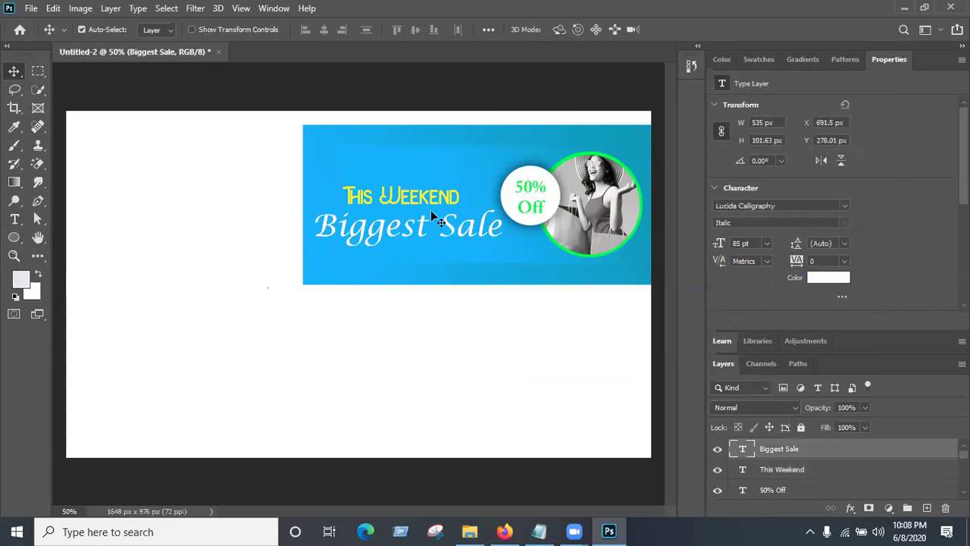
right_click(869, 448)
left_click(700, 20)
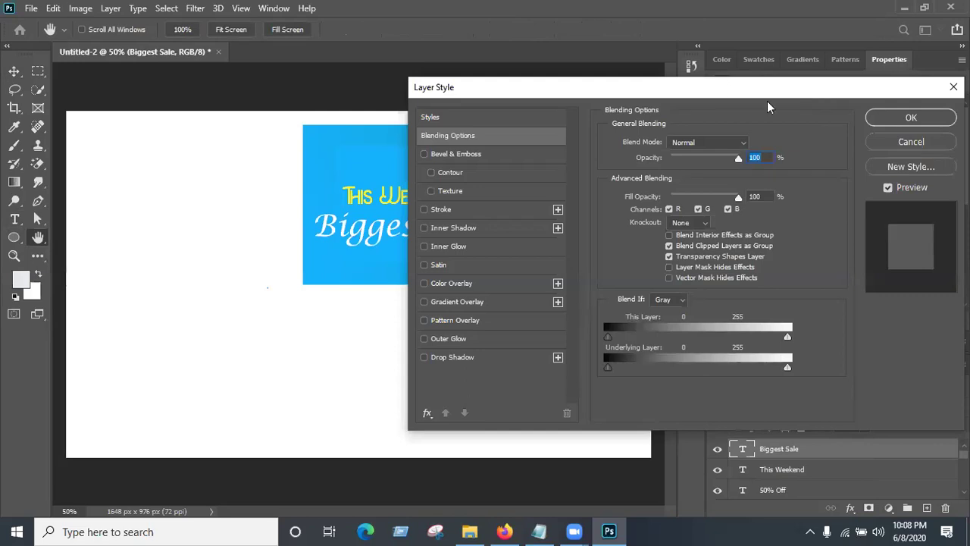
left_click_drag(749, 89, 969, 68)
left_click(666, 319)
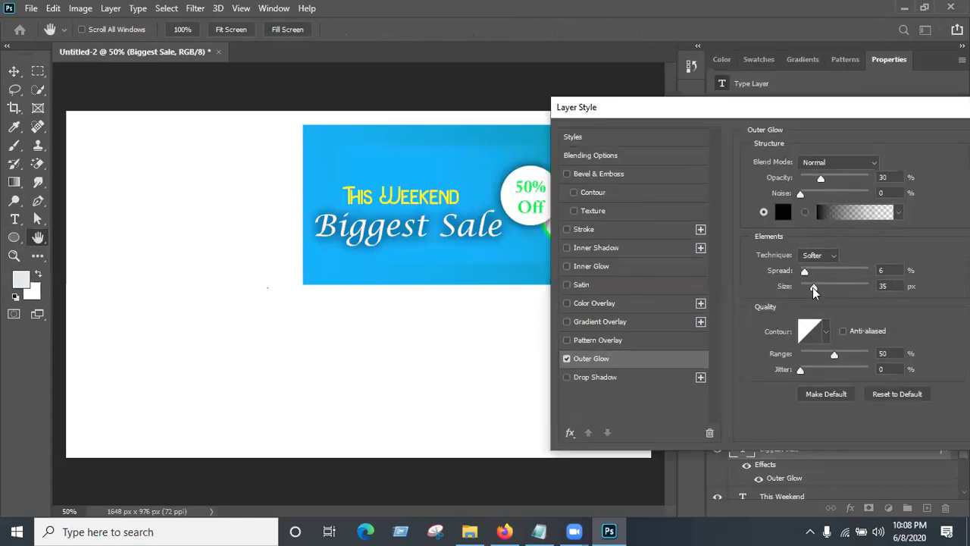
left_click_drag(813, 287, 804, 287)
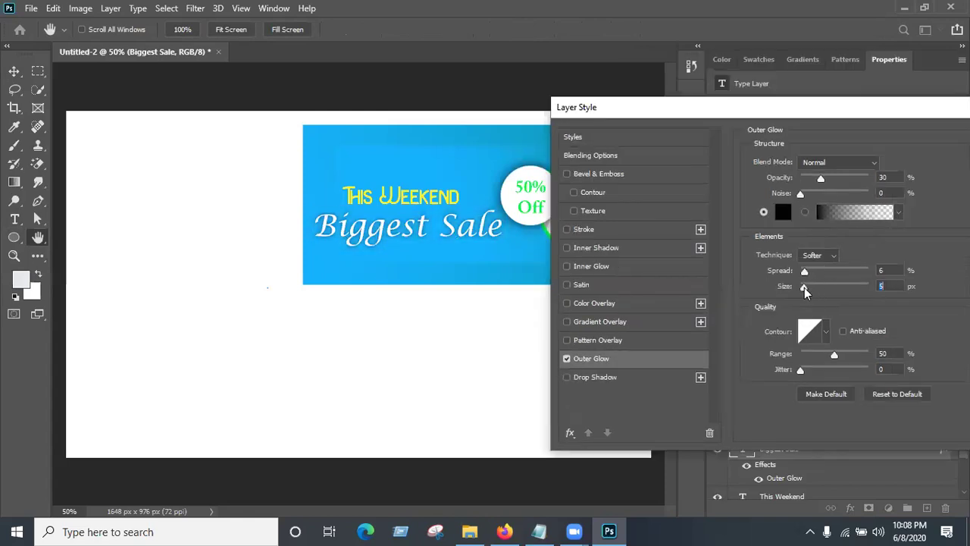
left_click(805, 287)
left_click_drag(806, 289, 810, 291)
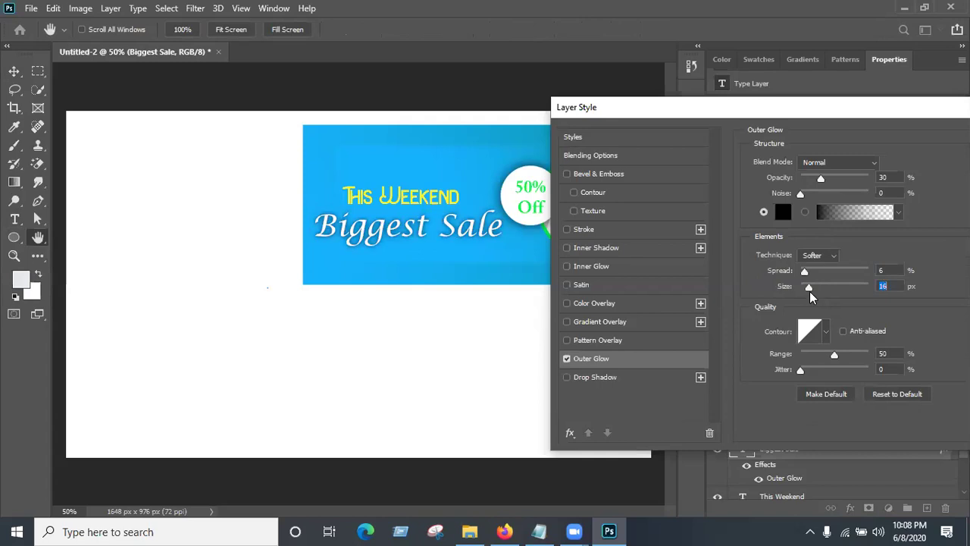
left_click_drag(821, 177, 812, 179)
left_click_drag(761, 107, 630, 120)
left_click(912, 152)
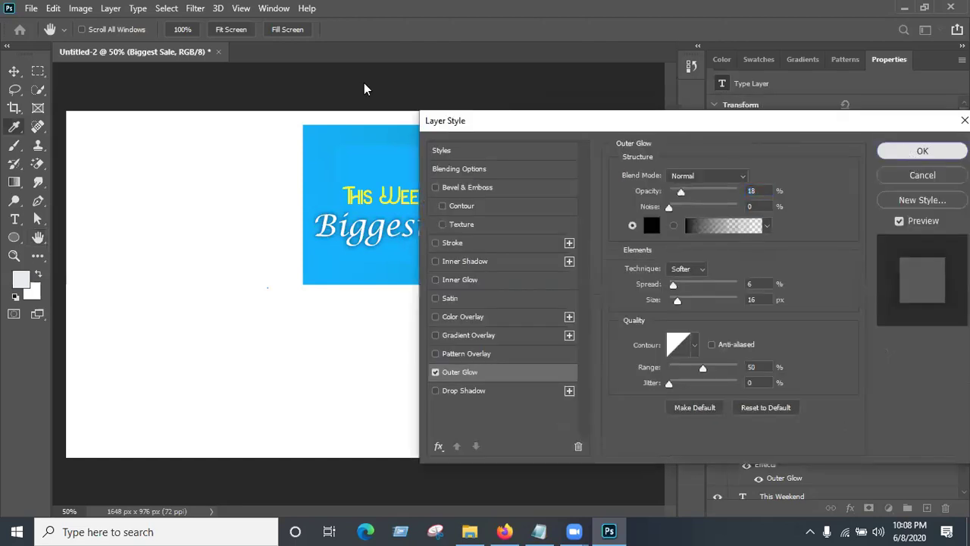
left_click(402, 465)
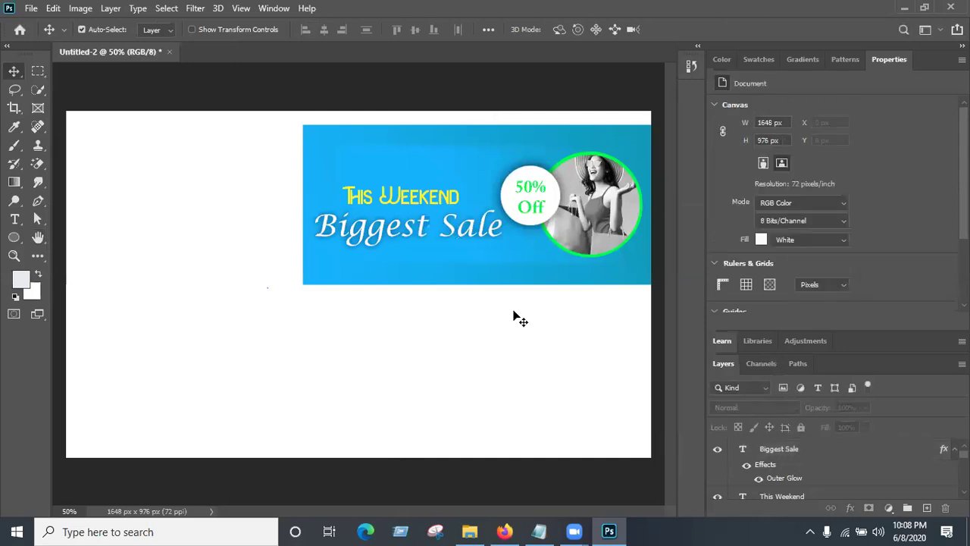
- Recolour the ring around the woman's photo (Ellipse 1) to the yellow sampled from the "This Weekend" text
left_click(636, 184)
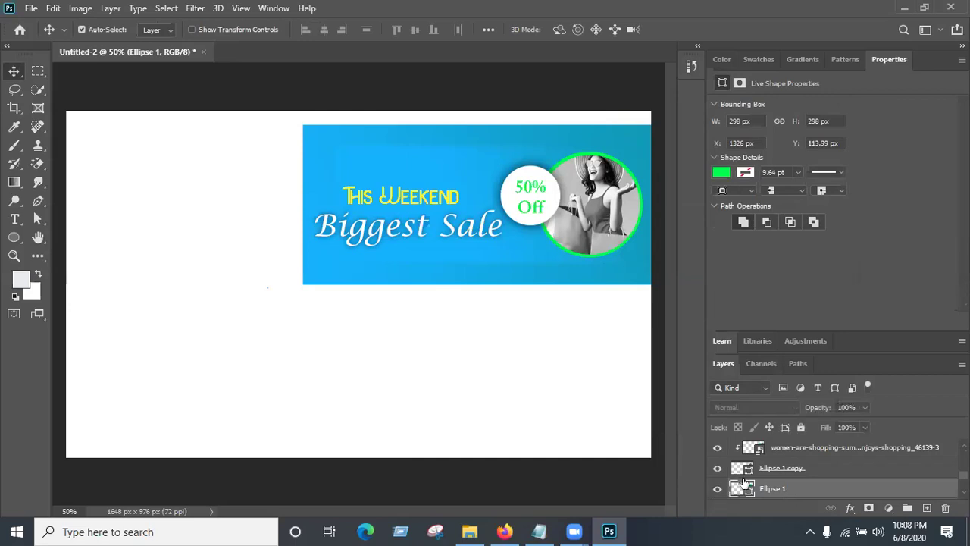
left_click(717, 469)
left_click(718, 468)
left_click(717, 489)
left_click(718, 489)
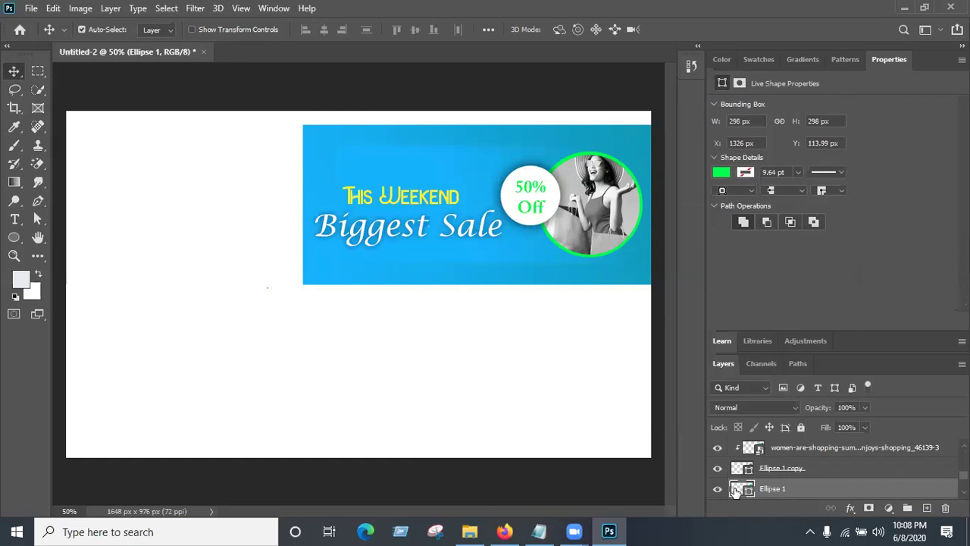
double_click(740, 489)
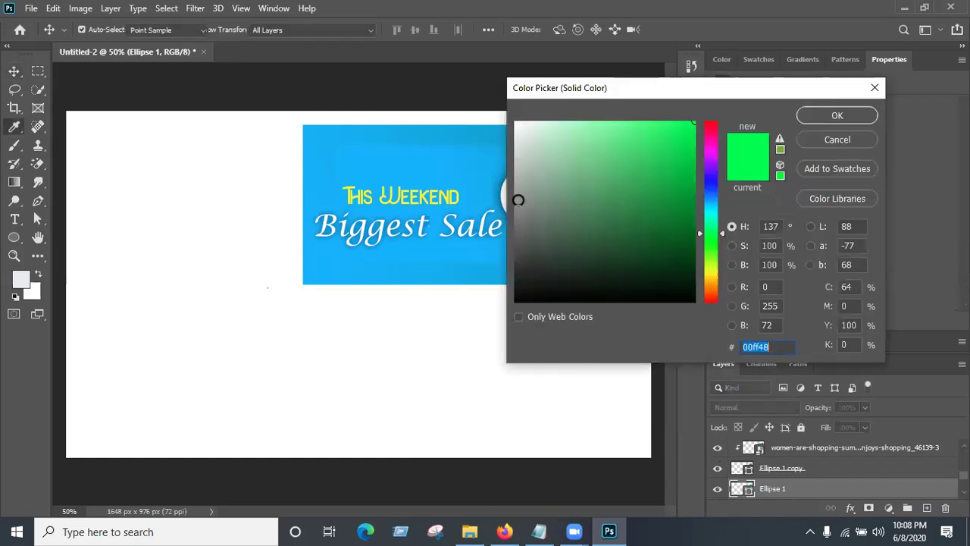
left_click(449, 196)
left_click(816, 115)
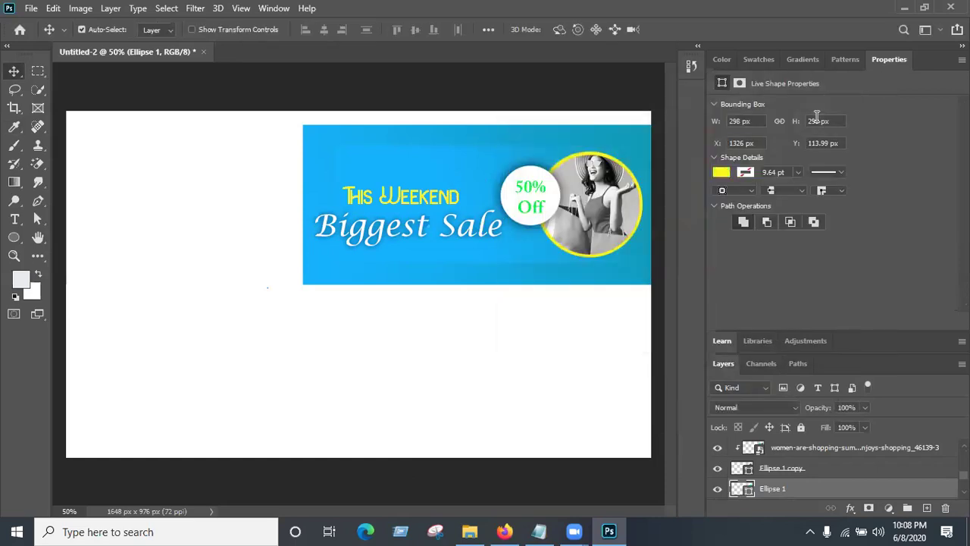
- Change the colour of the "50% Off" badge text to white (ffffff)
left_click(528, 195)
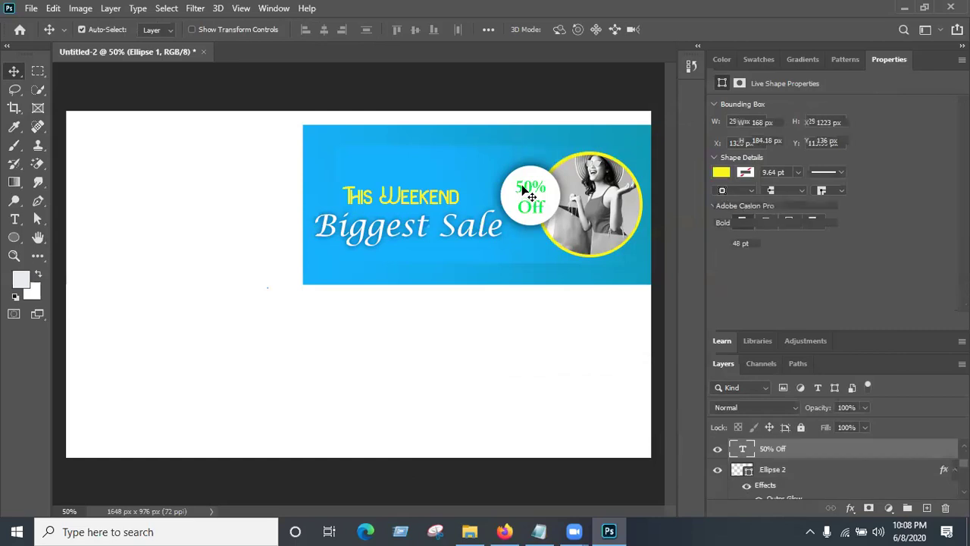
double_click(528, 194)
left_click(530, 184)
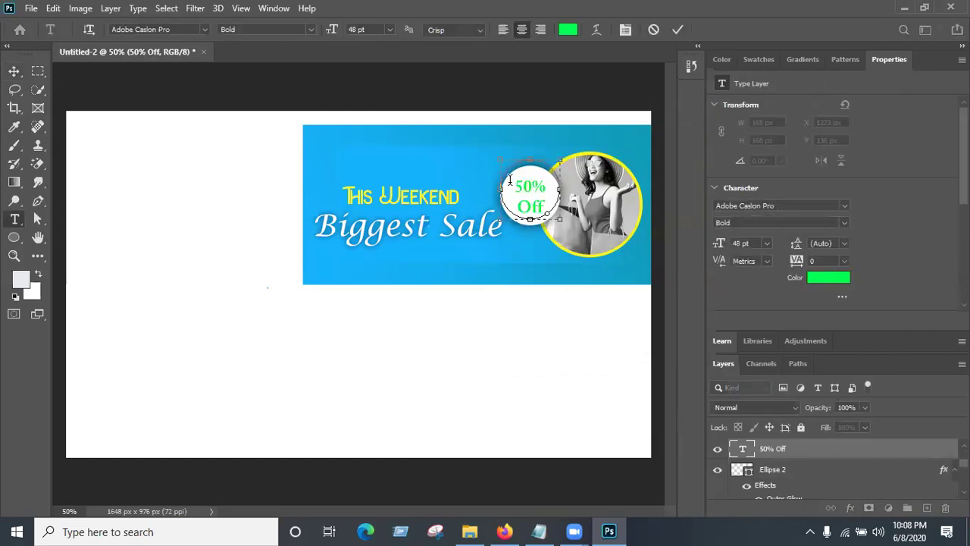
left_click_drag(519, 182, 549, 215)
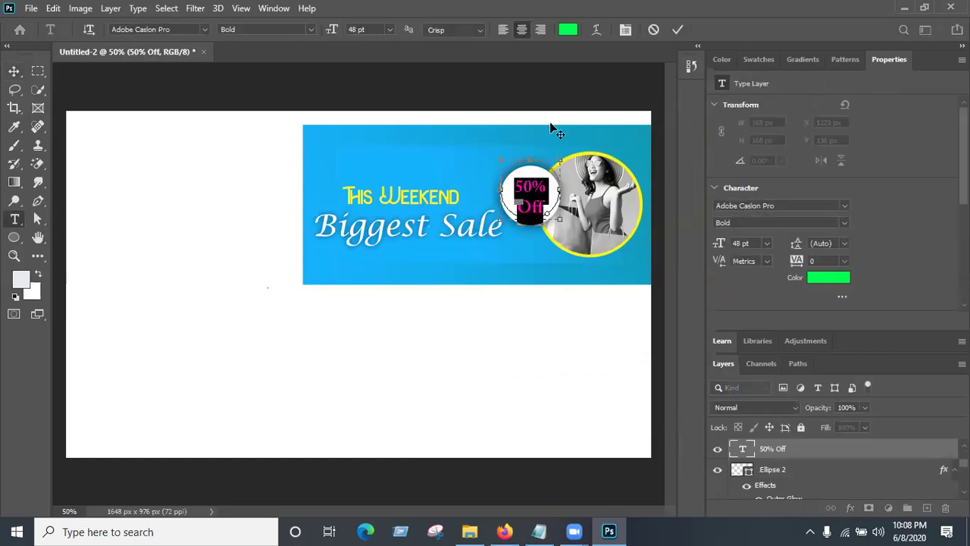
left_click(568, 29)
left_click_drag(544, 149, 516, 122)
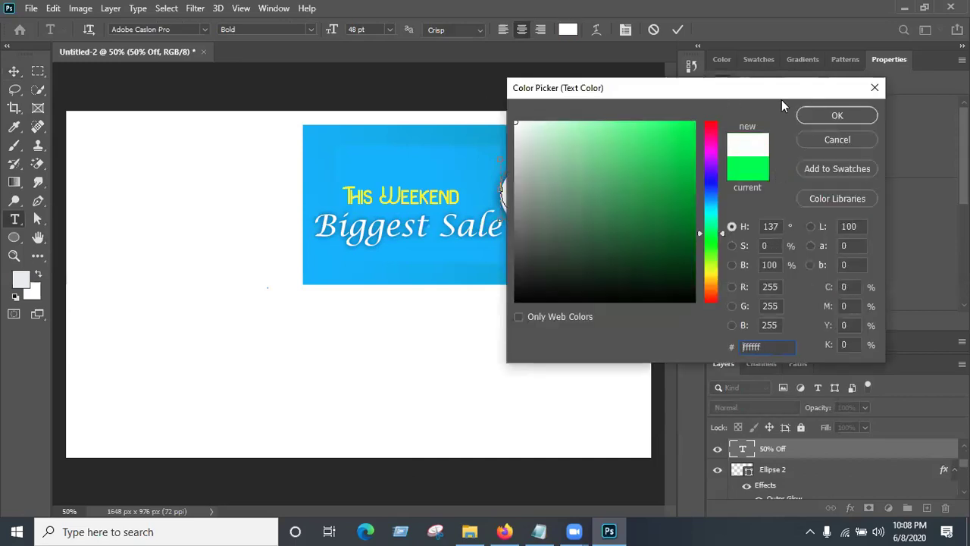
key("Return")
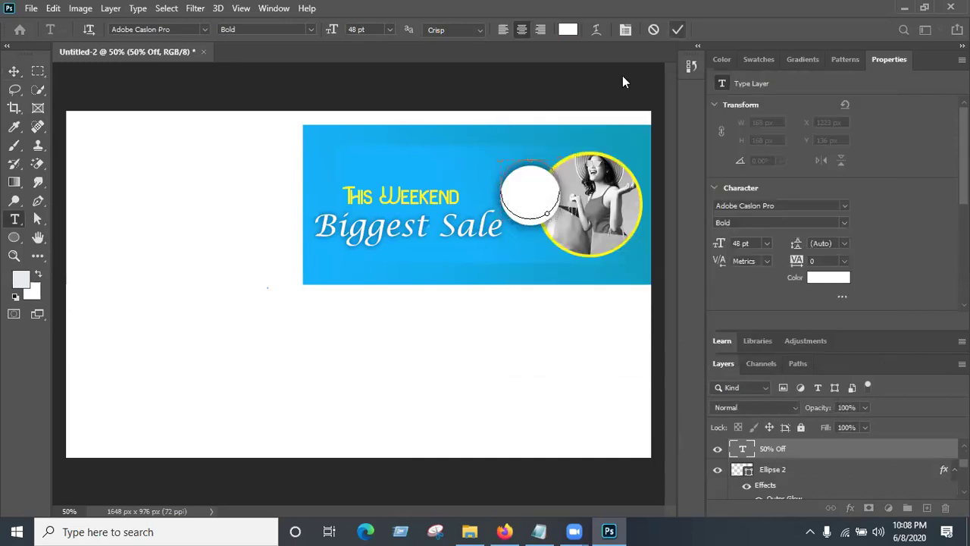
key("Escape")
key("v")
- Fill the badge circle (Ellipse 2) with yellow fff600 sampled from the "This Weekend" text
left_click(546, 173)
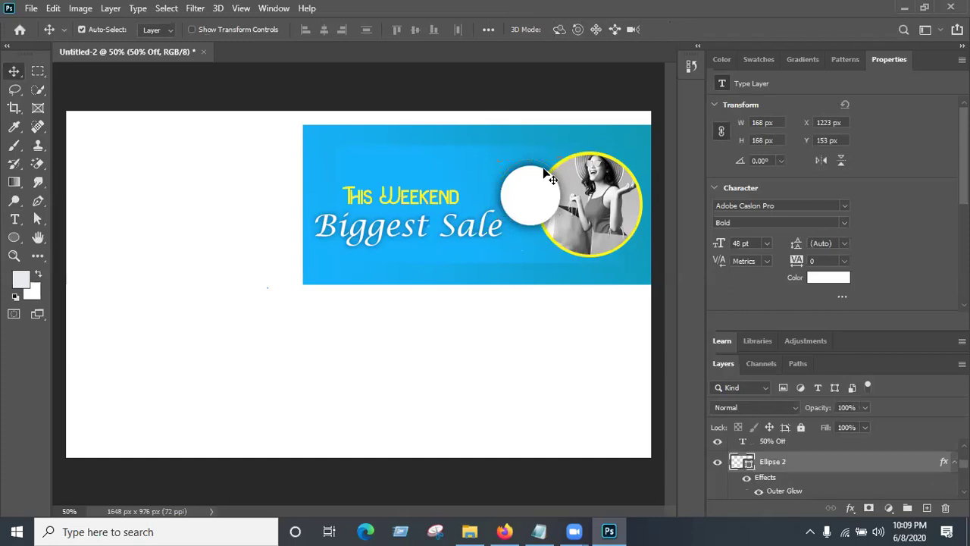
double_click(741, 460)
left_click(449, 189)
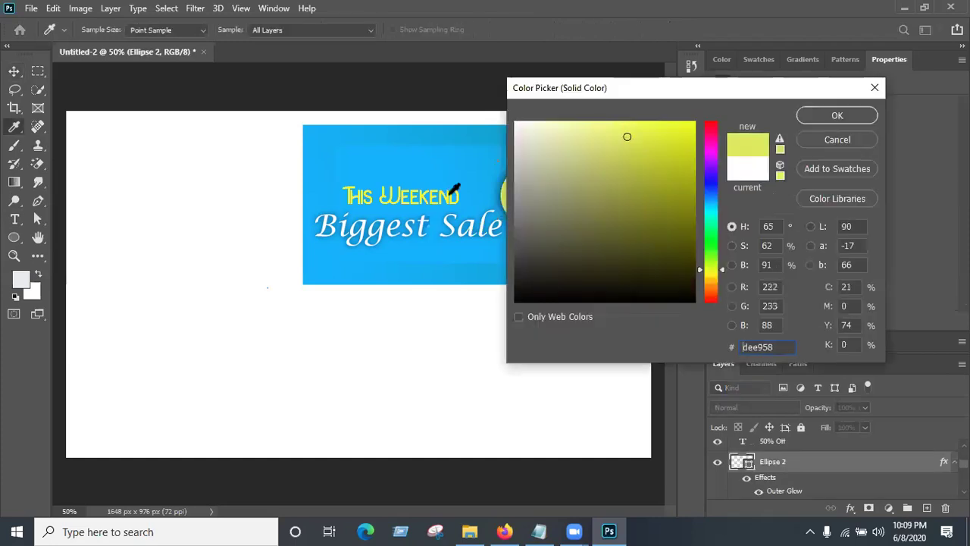
left_click(453, 197)
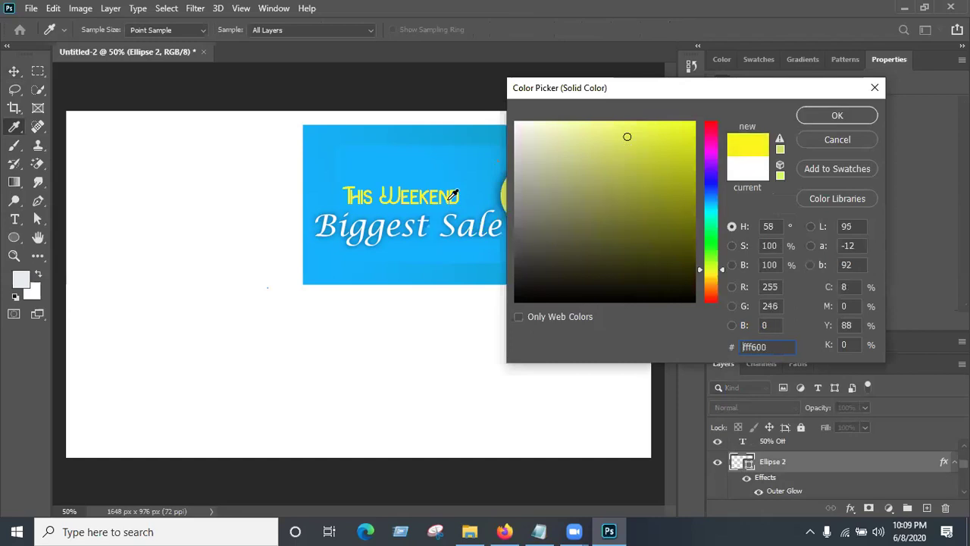
left_click(828, 116)
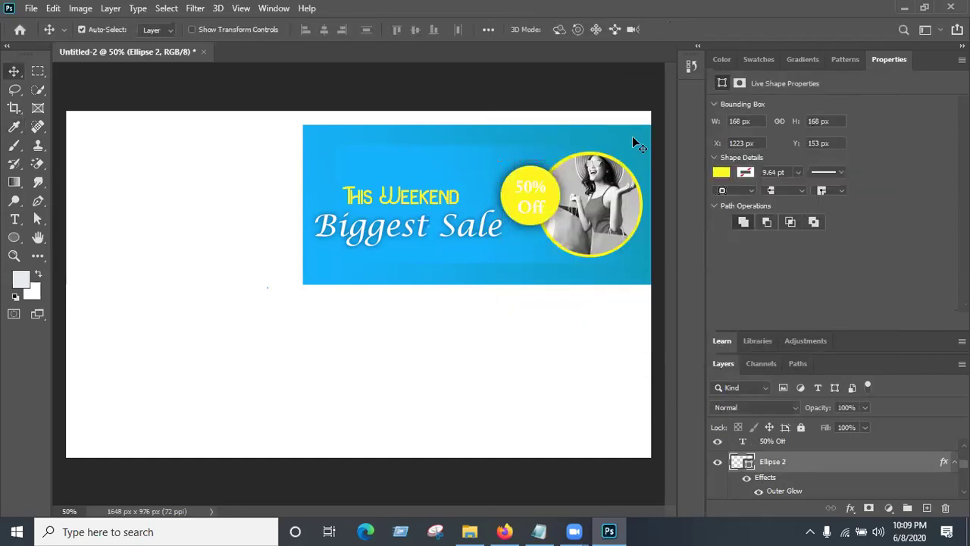
- Try to recolour the whole "50% Off" text to pure red (ff0000)
left_click(538, 190)
key("t")
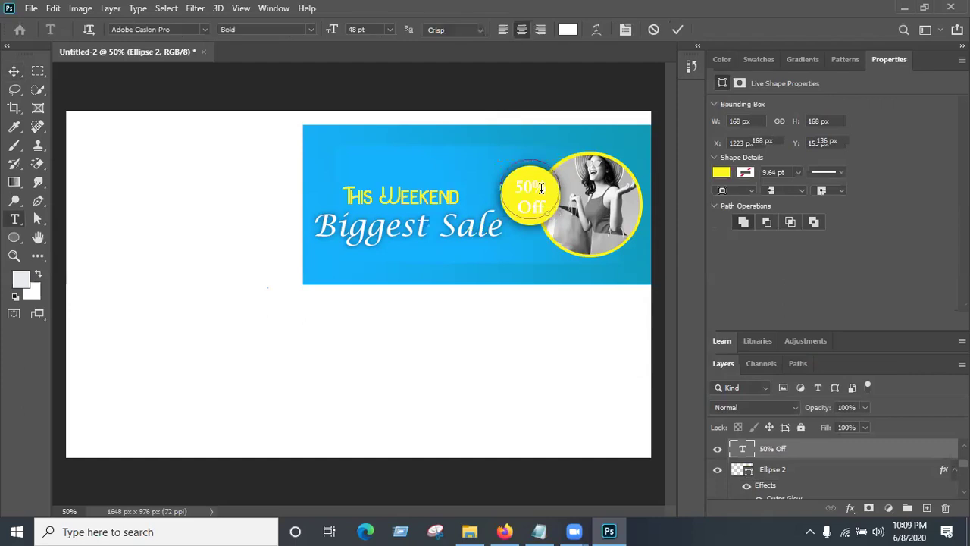
left_click(540, 186)
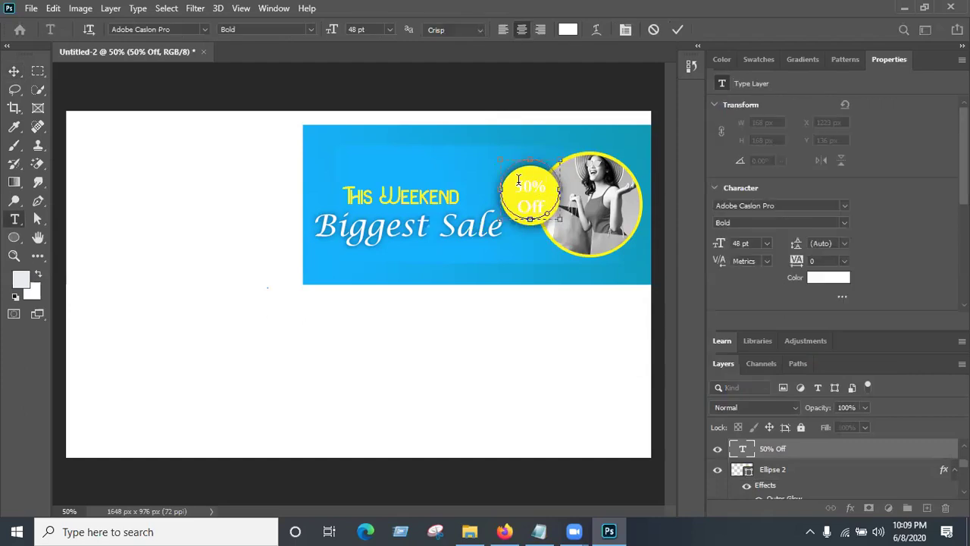
key("ctrl+a")
left_click(568, 29)
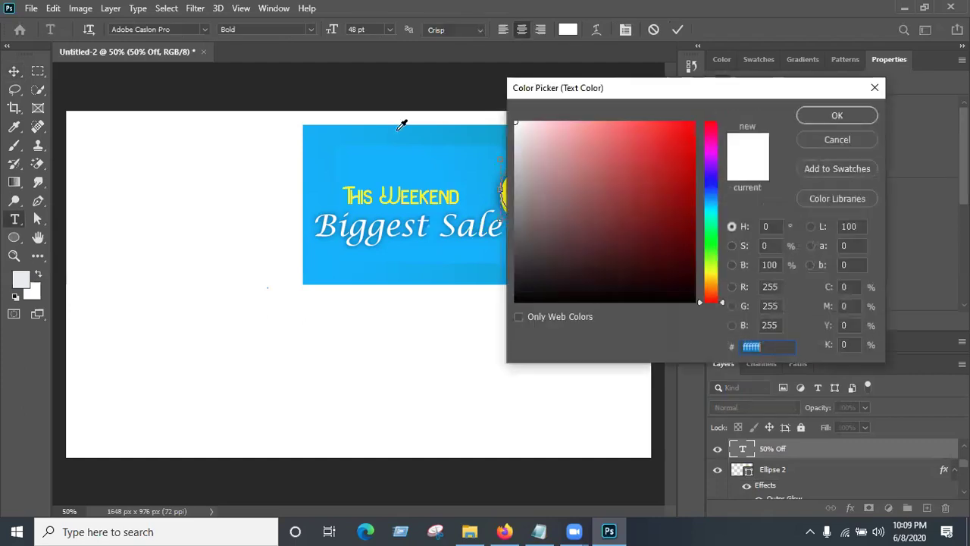
left_click_drag(534, 134, 507, 182)
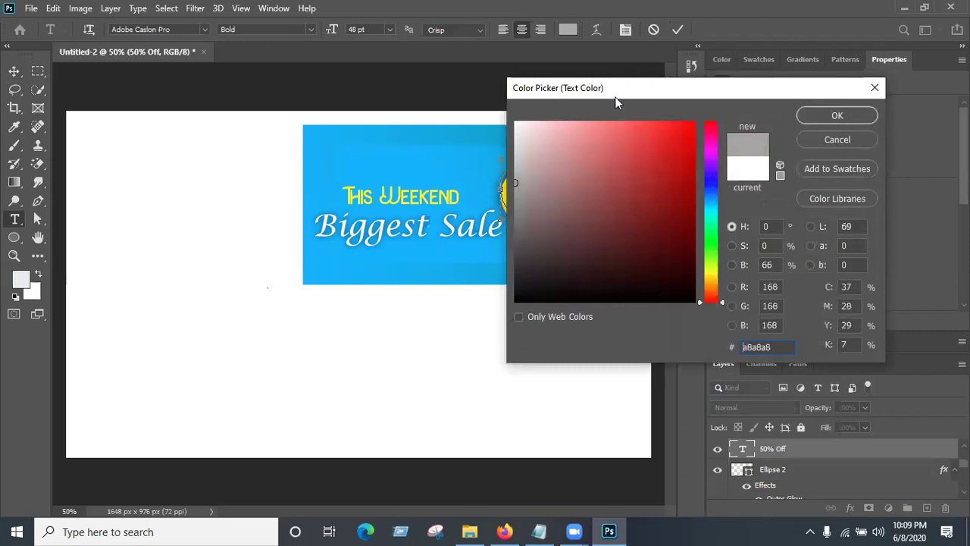
left_click_drag(627, 97, 764, 77)
left_click_drag(657, 123, 822, 100)
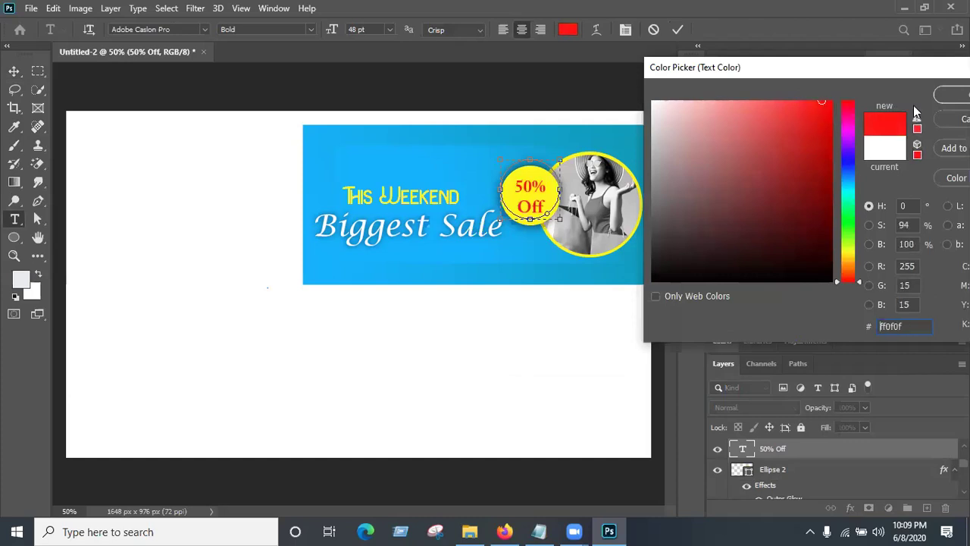
left_click_drag(819, 139, 831, 100)
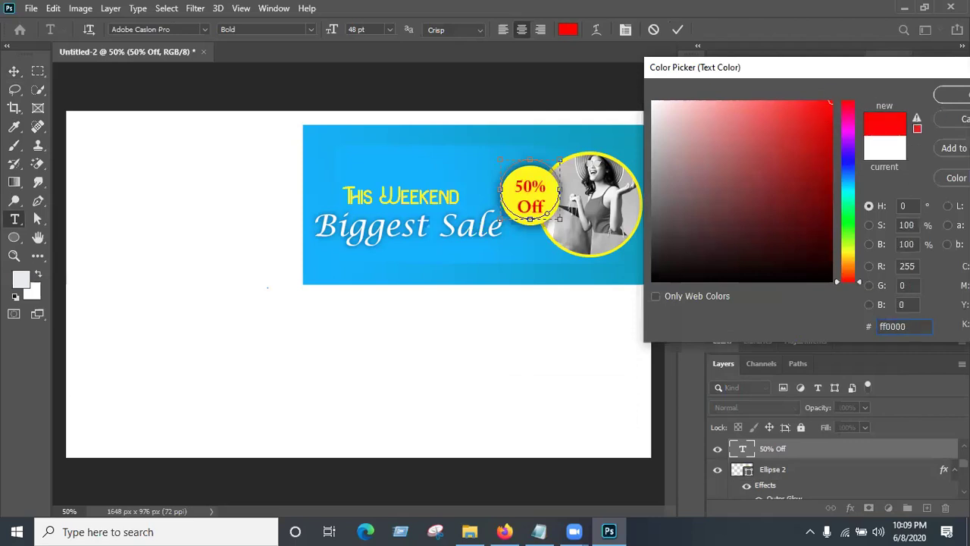
key("Return")
key("ctrl+plus")
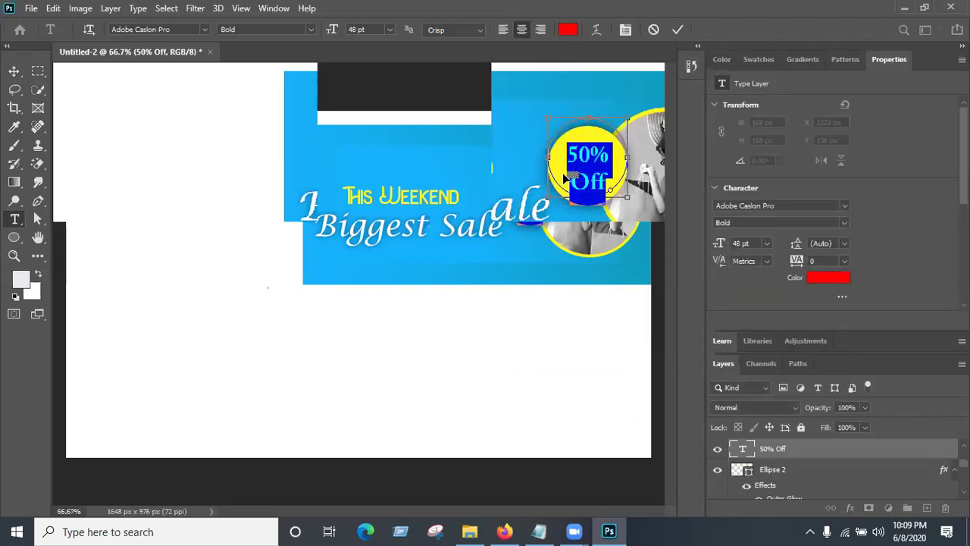
key("BackSpace")
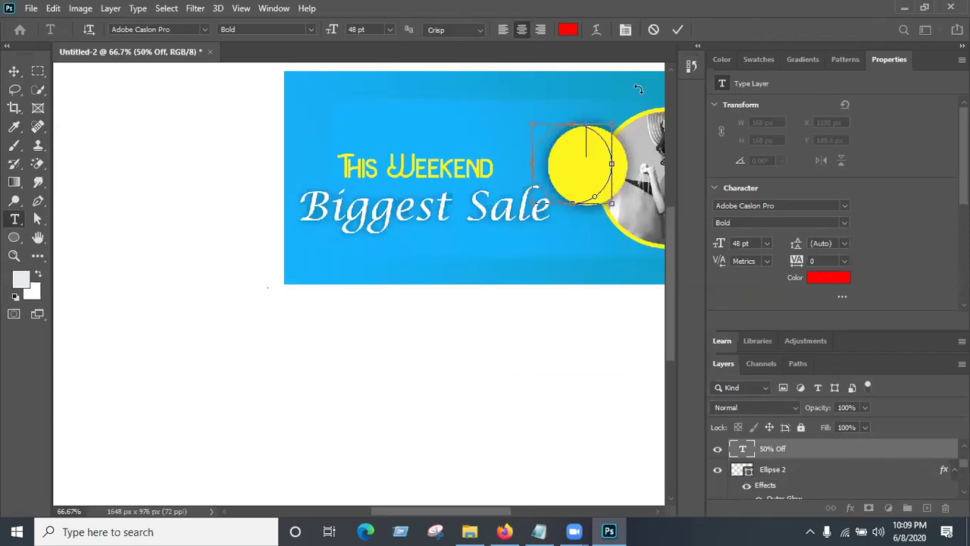
key("Escape")
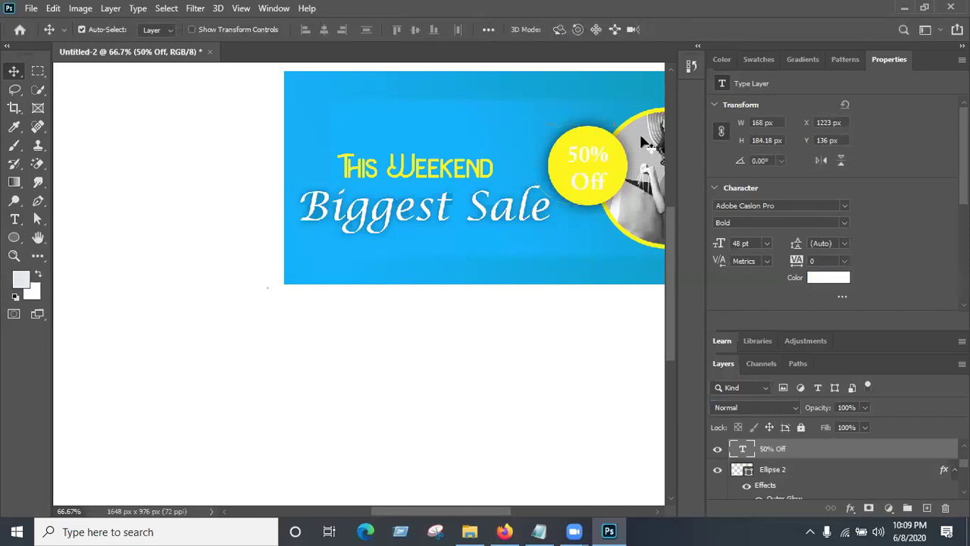
- Set the colour of the entire "50% Off" badge text to red ff0000
double_click(599, 165)
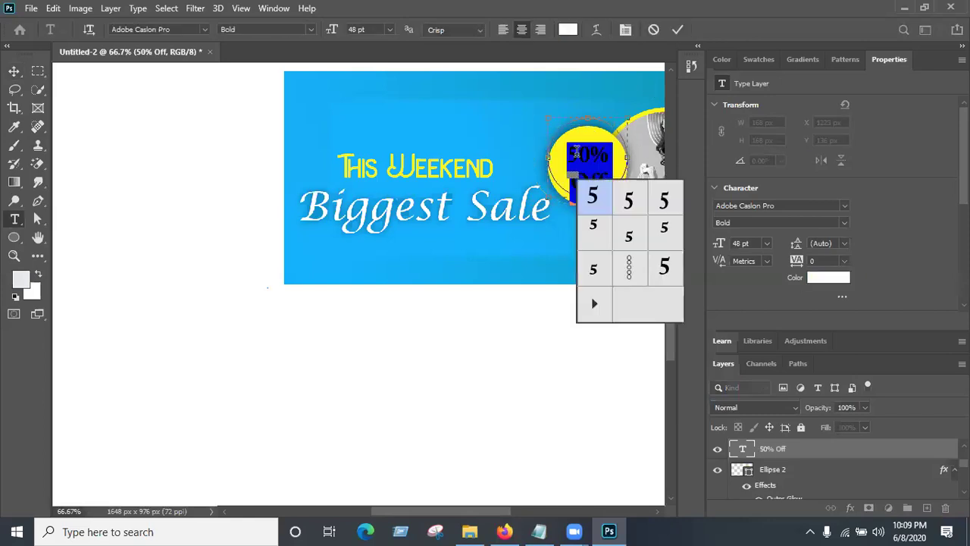
left_click(567, 29)
type("ff0000")
left_click(917, 92)
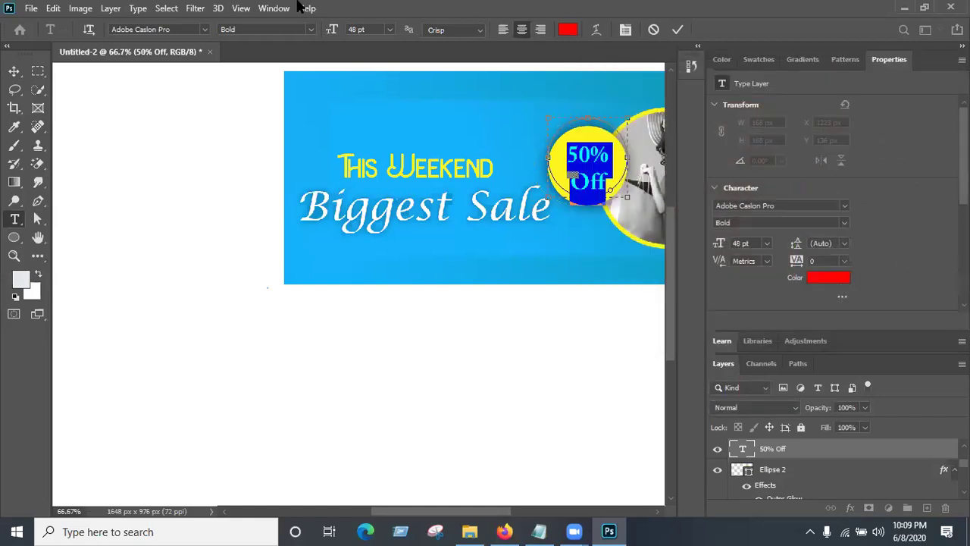
- Change the font of the "50% Off" text to Giddyup Std
left_click(205, 28)
key("Down")
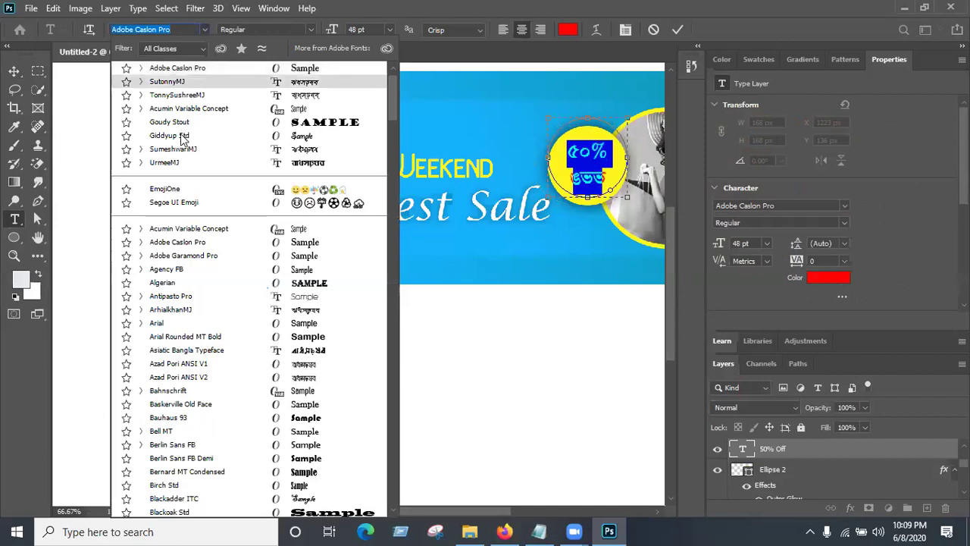
left_click(182, 137)
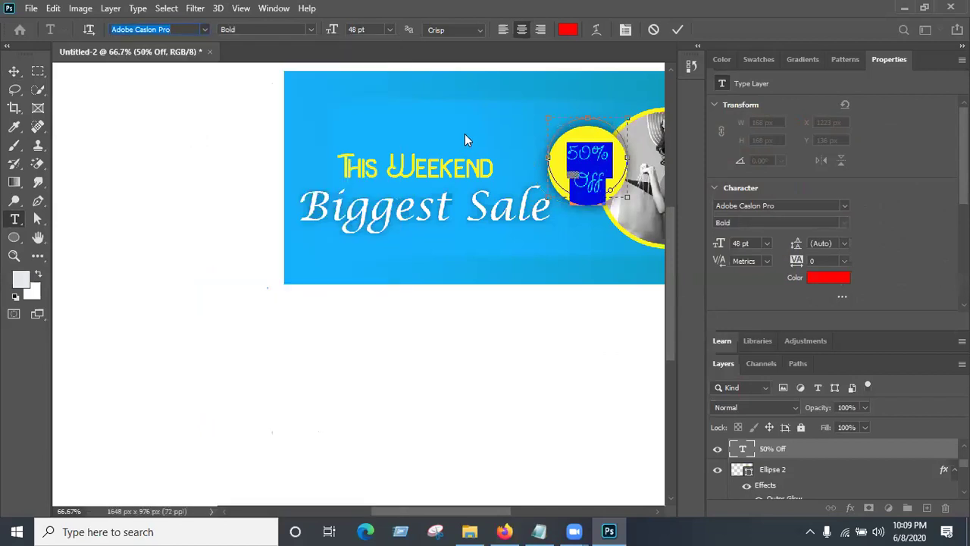
- Change the font of the whole "50% Off" badge text to Forte
left_click(599, 148)
left_click_drag(572, 151, 612, 190)
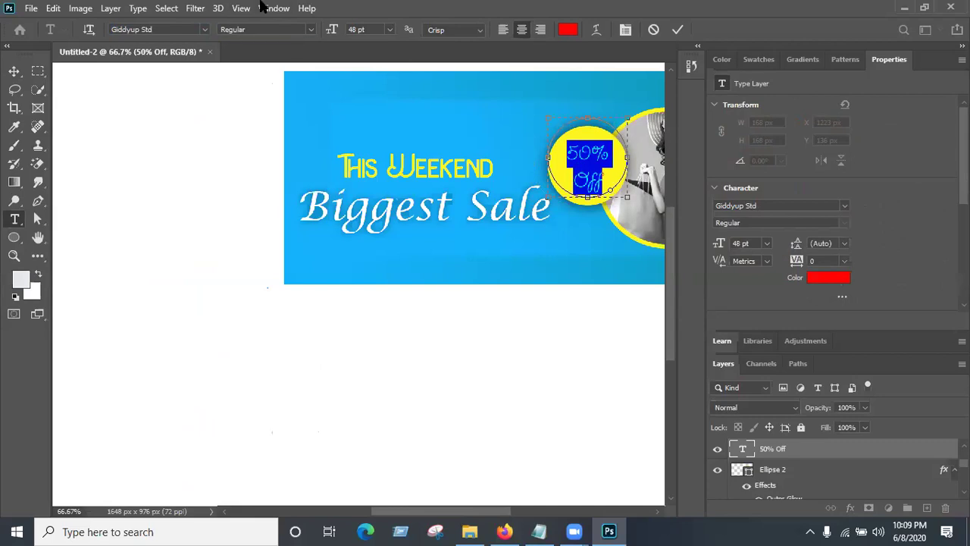
left_click(204, 28)
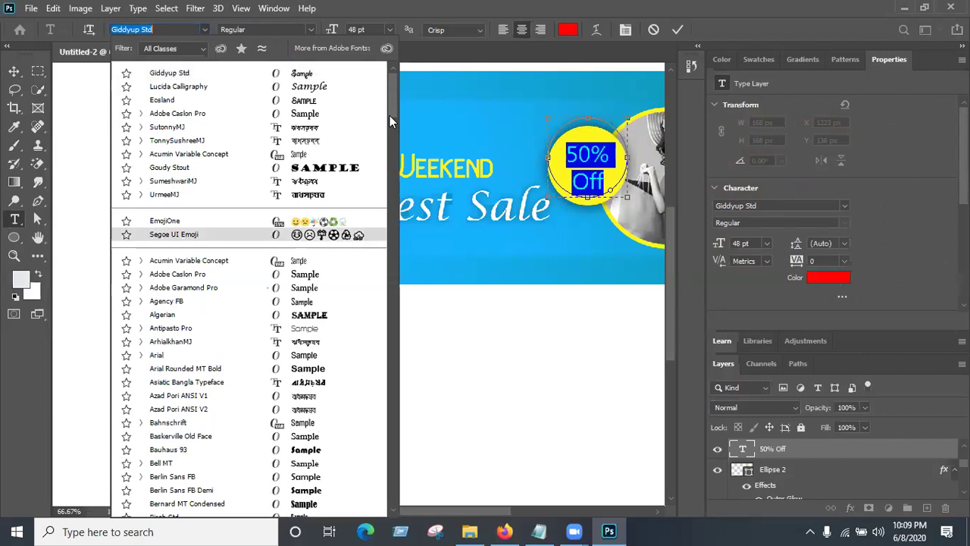
scroll(392, 139, "down", 15)
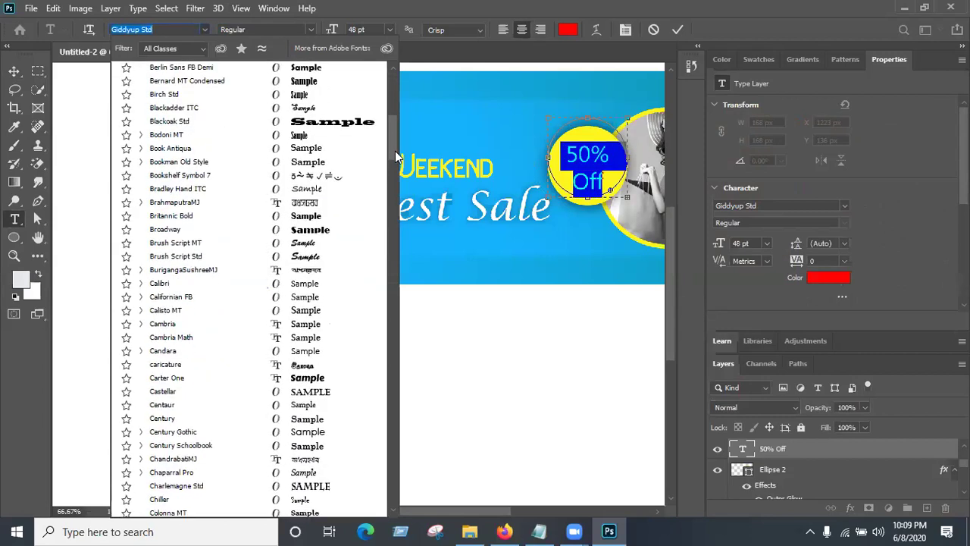
scroll(396, 167, "down", 1)
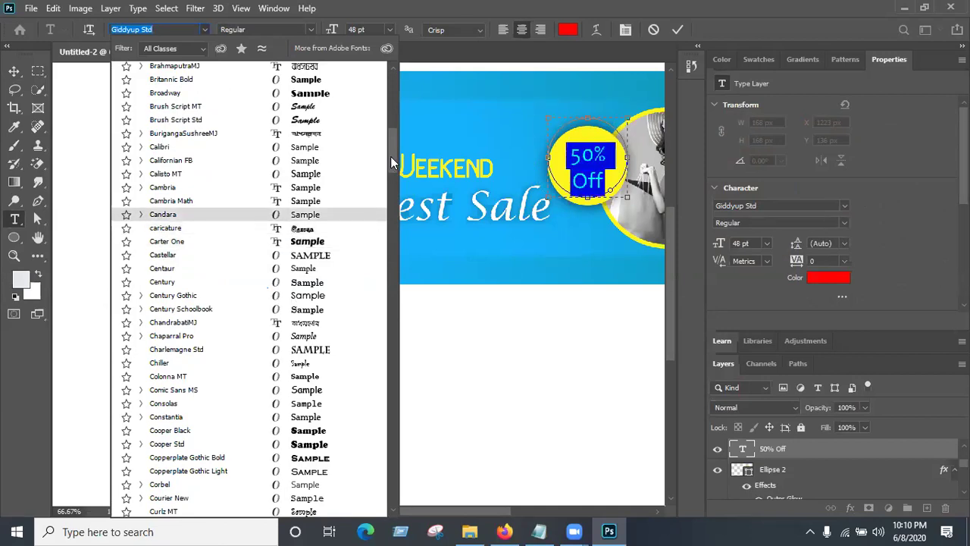
left_click_drag(390, 163, 351, 195)
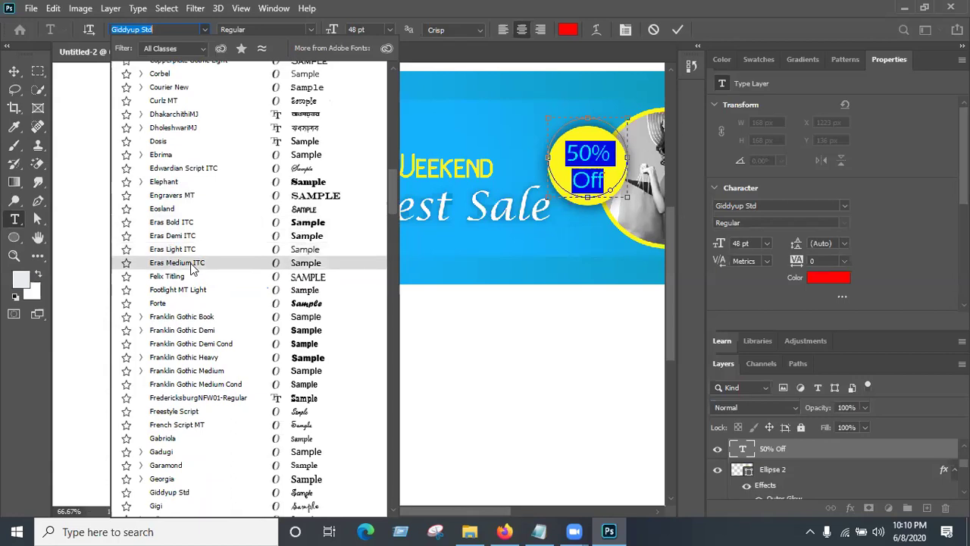
left_click(179, 303)
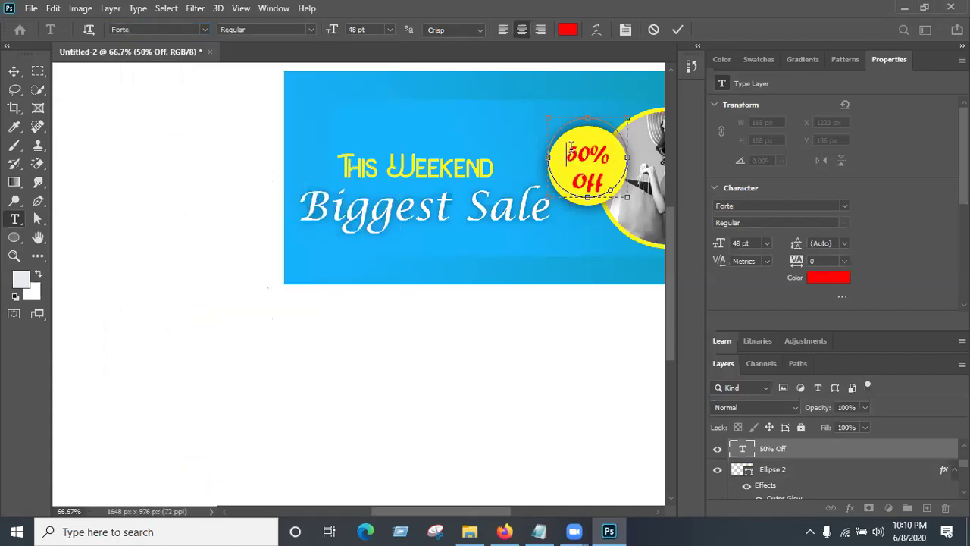
left_click_drag(571, 149, 599, 172)
left_click(143, 31)
left_click(205, 30)
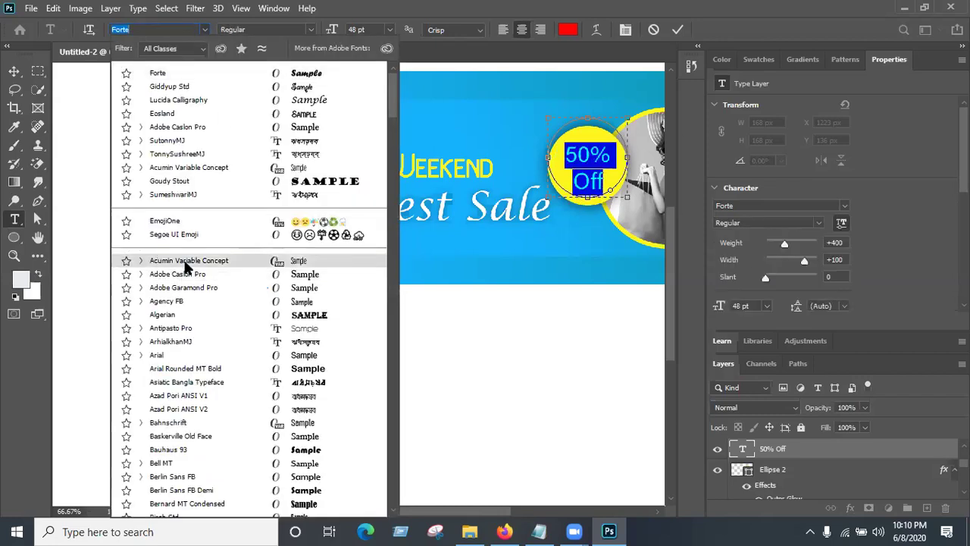
left_click(607, 193)
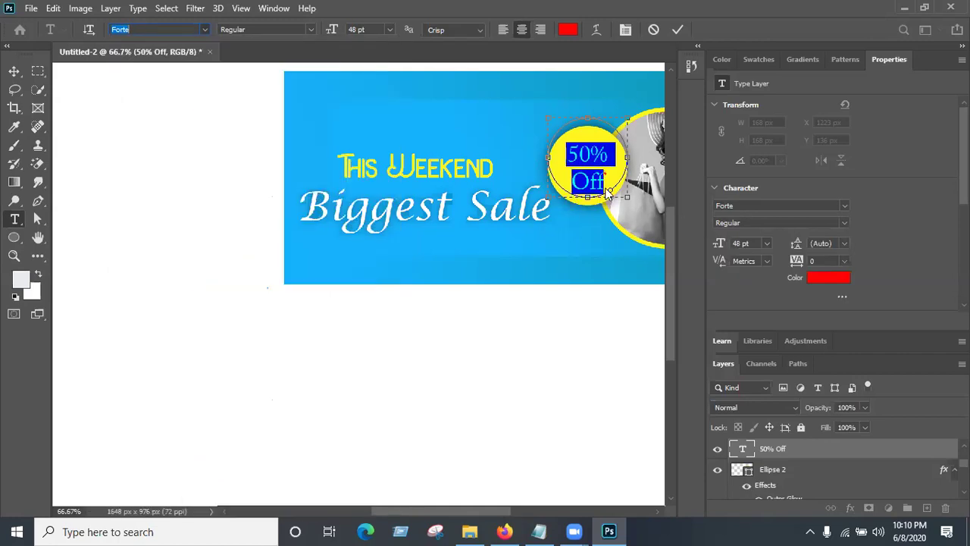
- Set the font of the entire "50% Off" badge text to Segoe UI Historic
left_click(565, 154)
left_click_drag(571, 148, 599, 183)
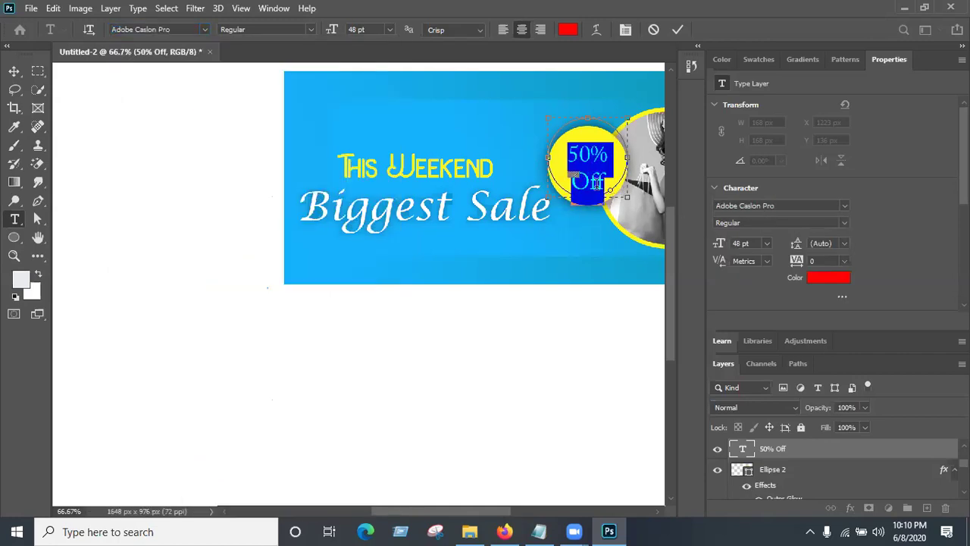
left_click(143, 29)
left_click(204, 30)
scroll(383, 363, "down", 5)
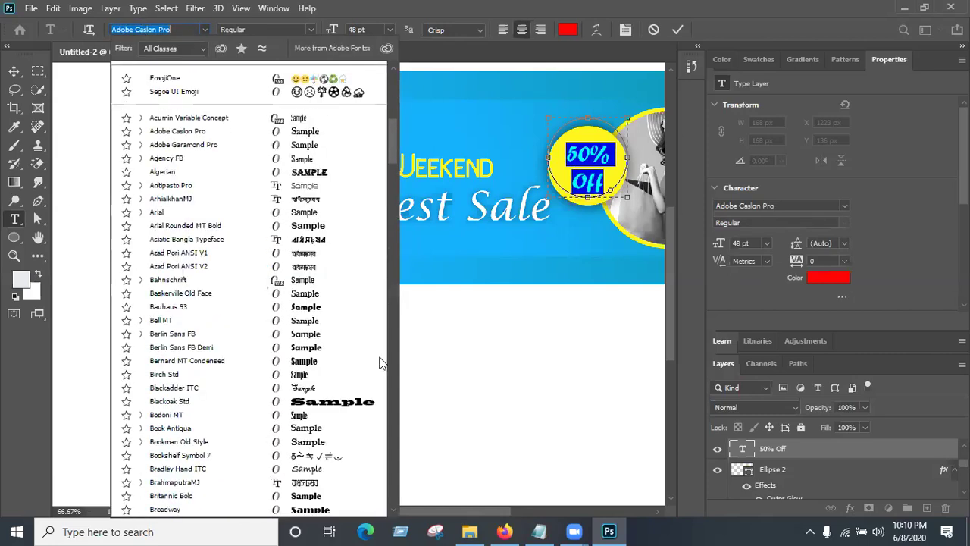
scroll(382, 363, "down", 10)
scroll(395, 341, "down", 10)
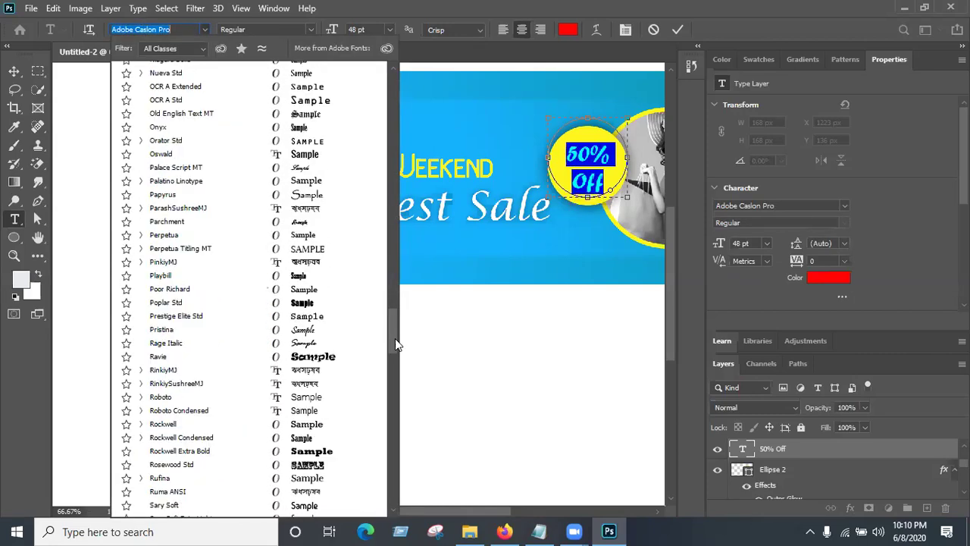
scroll(395, 344, "down", 4)
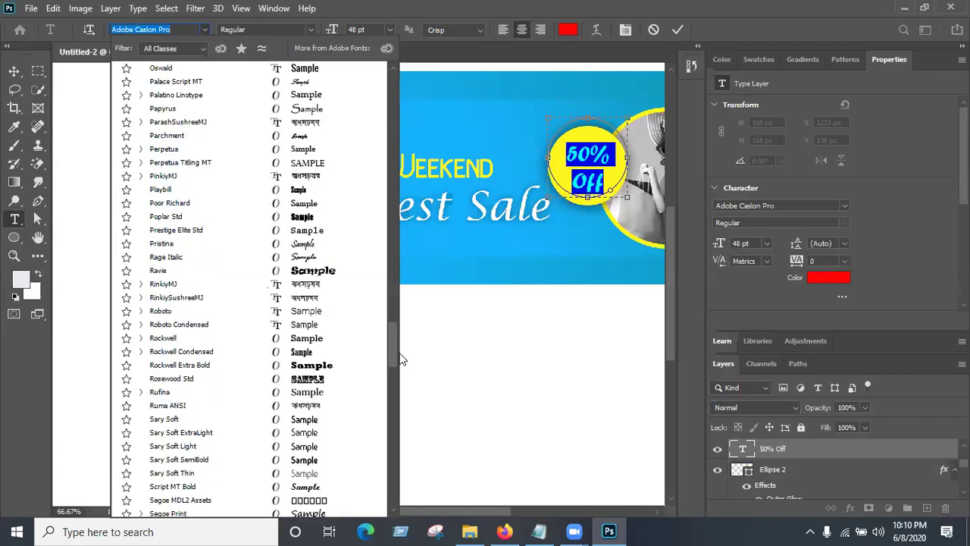
scroll(403, 362, "down", 2)
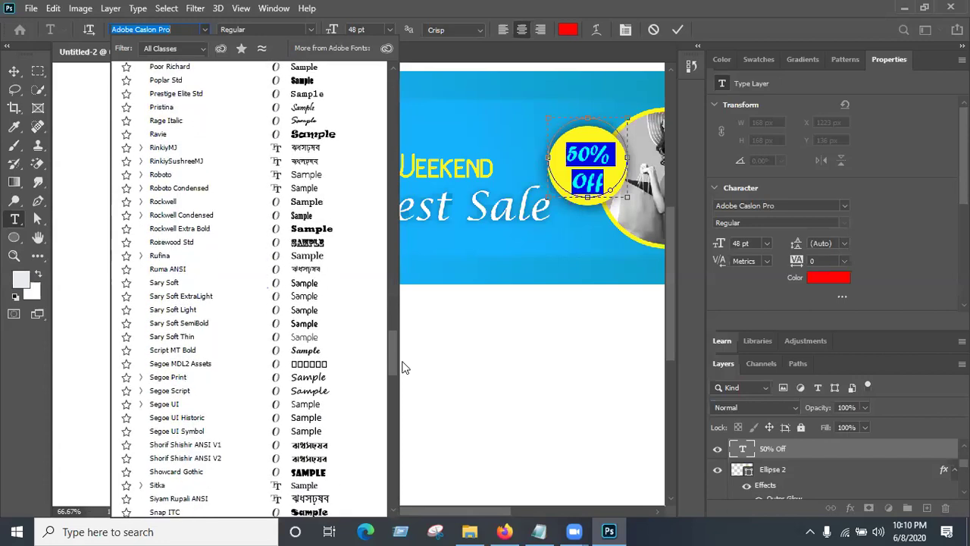
left_click(300, 420)
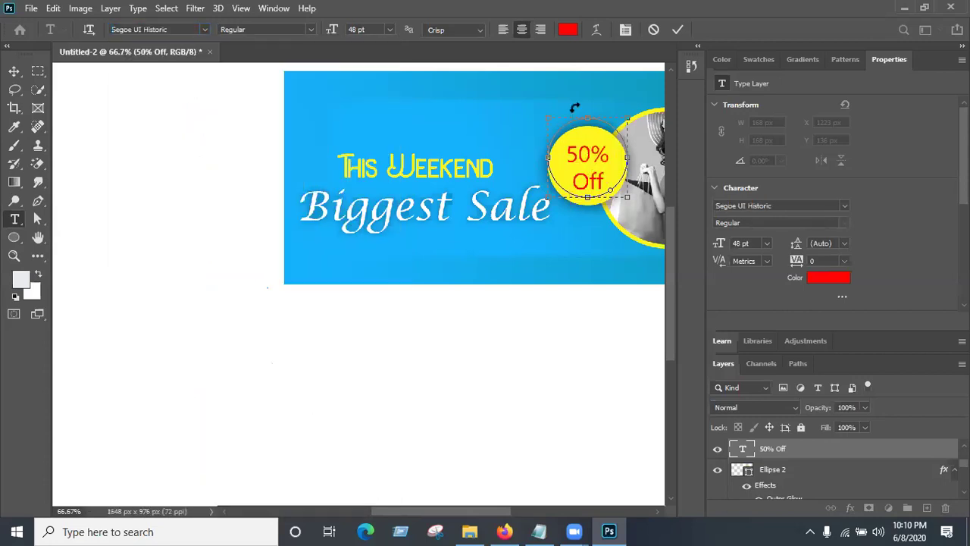
- Recolour the whole "50% Off" text to the slightly lighter red f71717 and commit the text edit
left_click_drag(569, 144, 611, 195)
left_click(608, 192)
left_click(567, 28)
left_click_drag(750, 72, 825, 79)
left_click(820, 107)
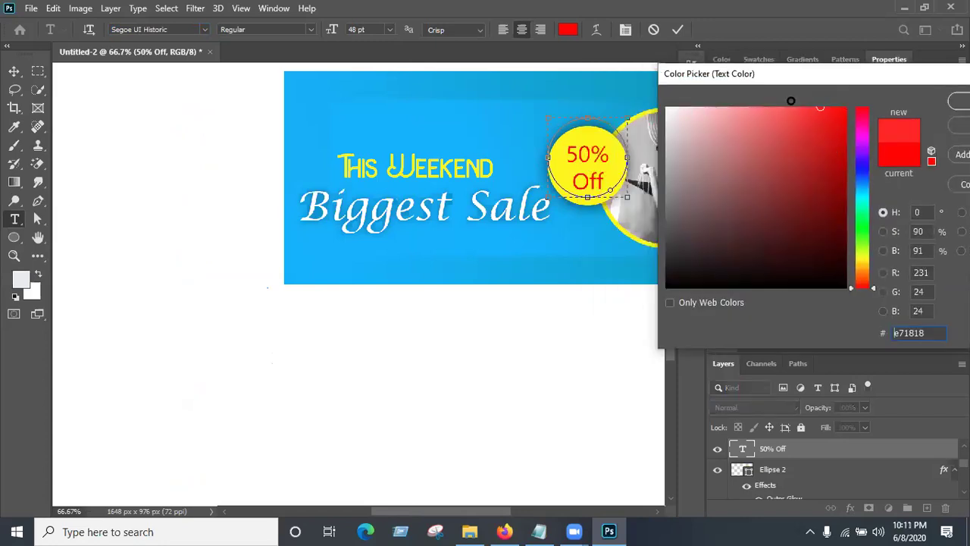
mouse_move(819, 124)
left_mouse_down()
mouse_move(847, 107)
mouse_move(837, 152)
mouse_move(803, 99)
mouse_move(830, 112)
left_mouse_up()
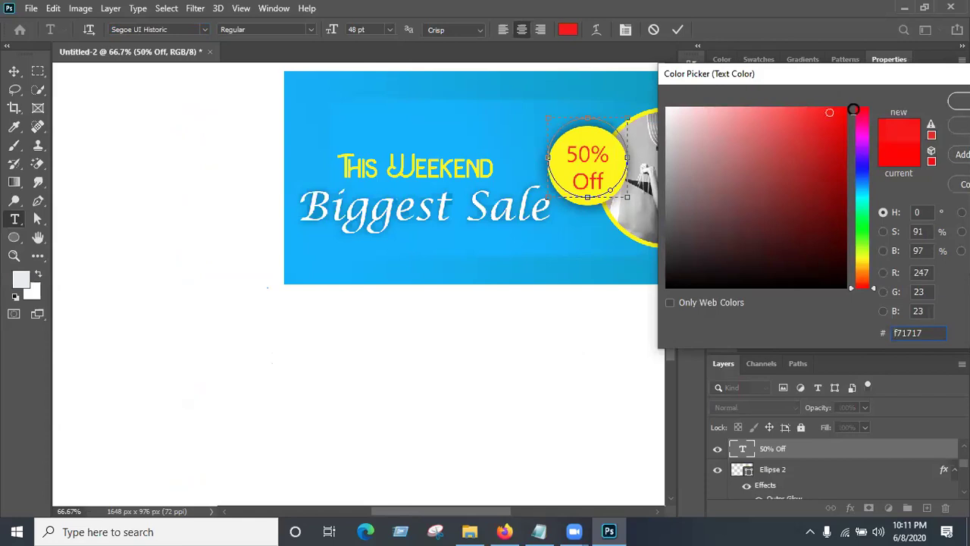
key("Return")
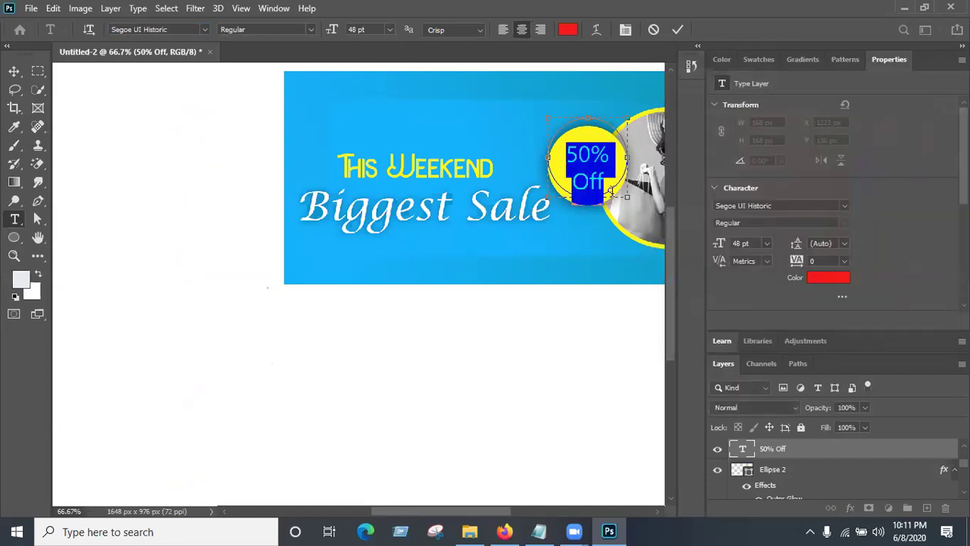
left_click(599, 204)
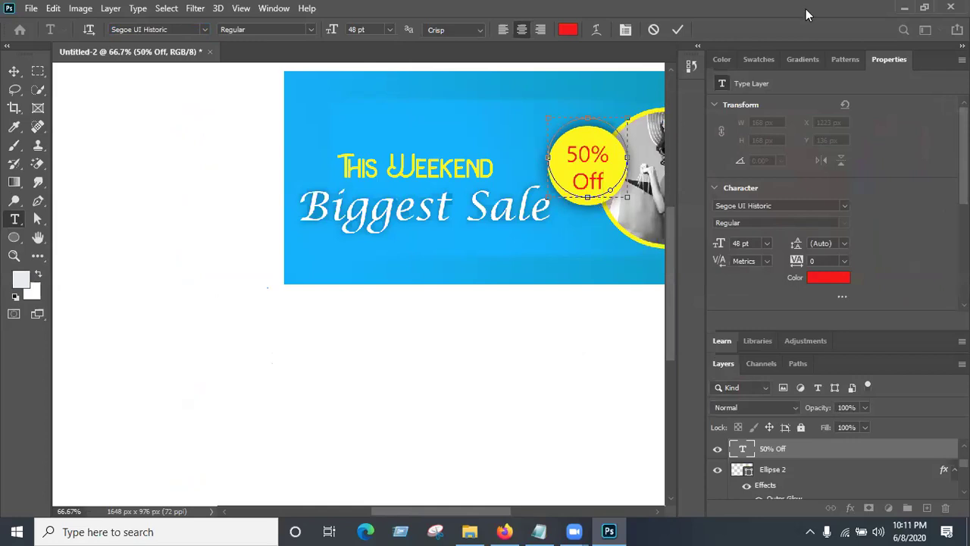
key("ctrl+Return")
key("v")
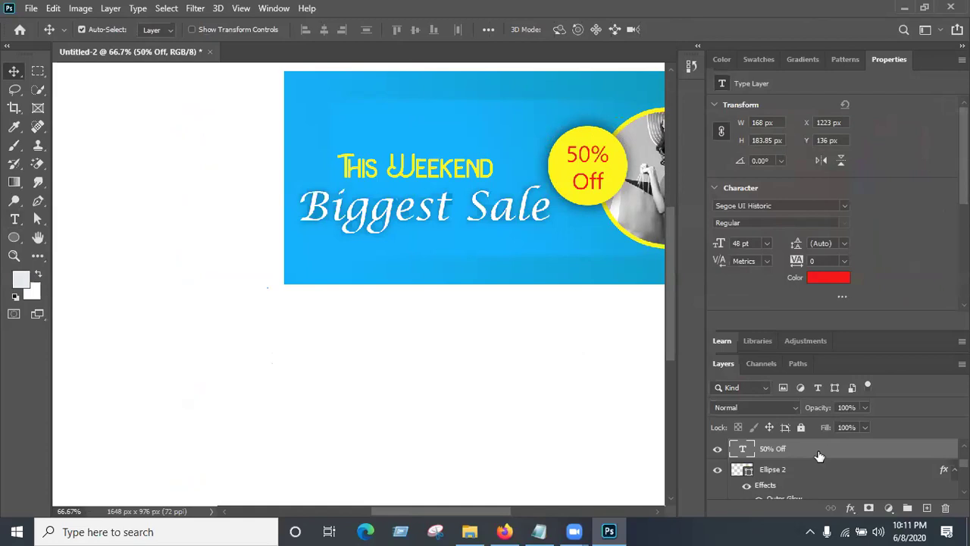
- Try Bevel & Emboss and a Stroke in the layer style of the "50% Off" text layer
key("h")
double_click(871, 450)
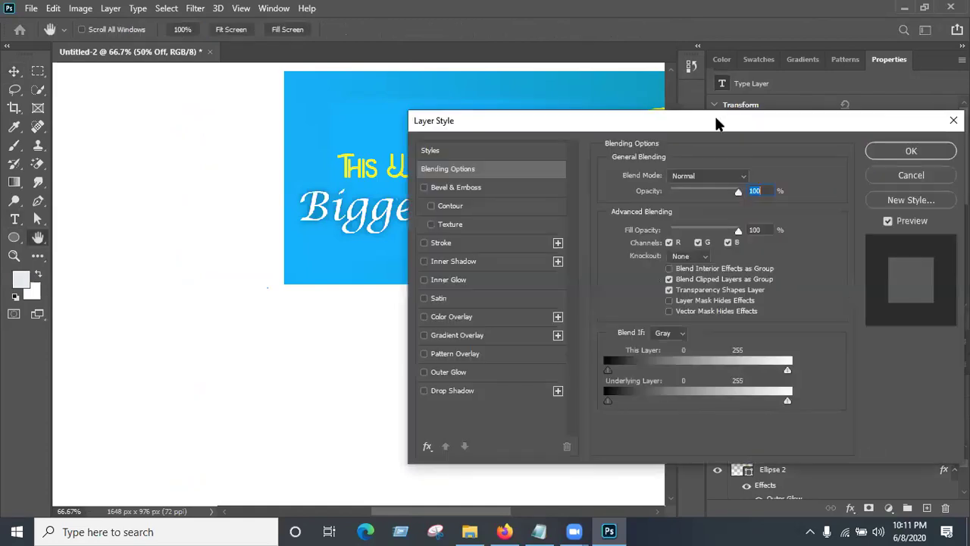
left_click_drag(677, 127, 960, 148)
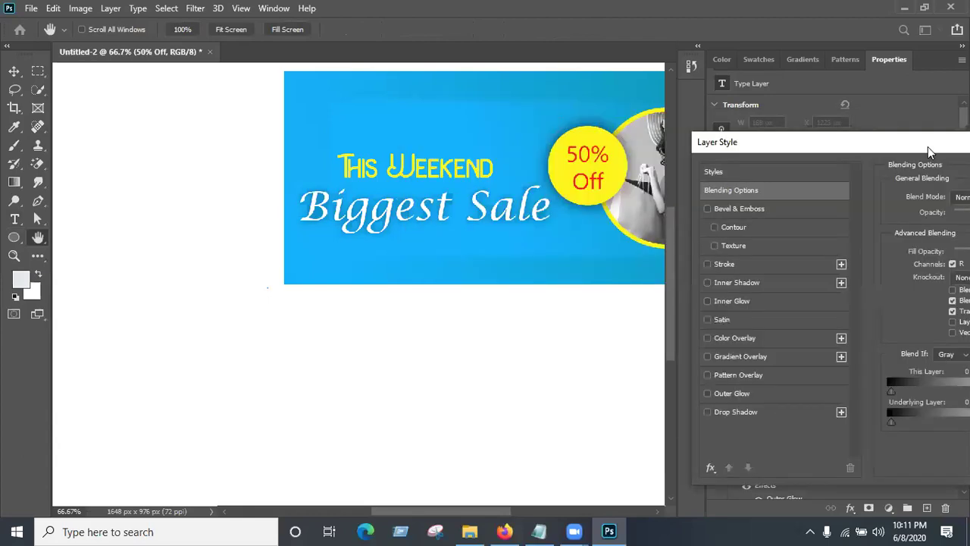
left_click(707, 208)
left_click(708, 208)
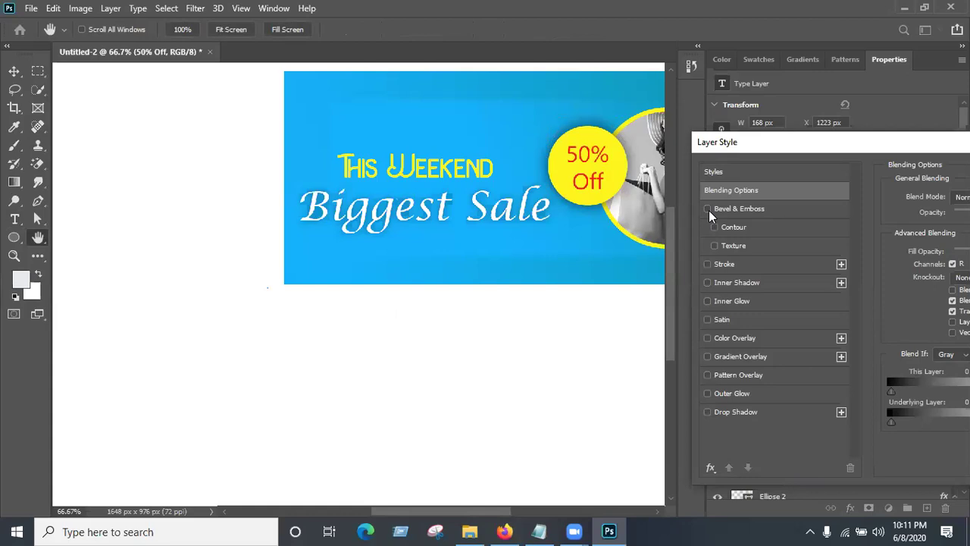
left_click(706, 265)
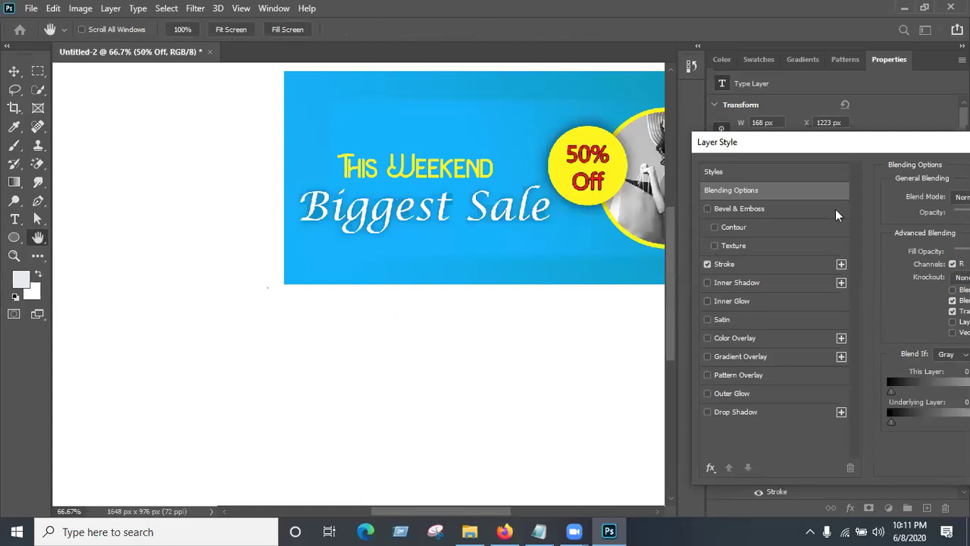
left_click_drag(758, 142, 256, 243)
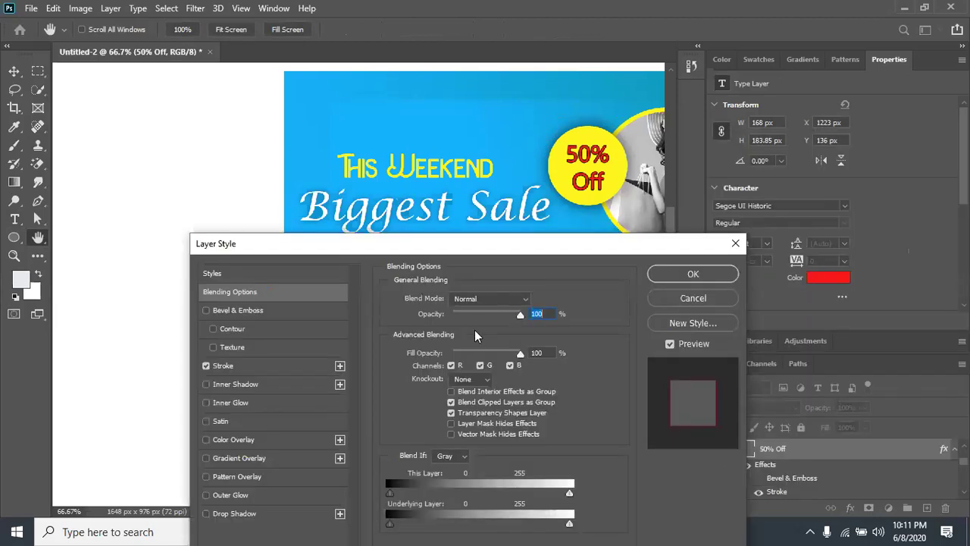
mouse_move(393, 248)
left_mouse_down()
mouse_move(393, 230)
mouse_move(414, 214)
left_mouse_up()
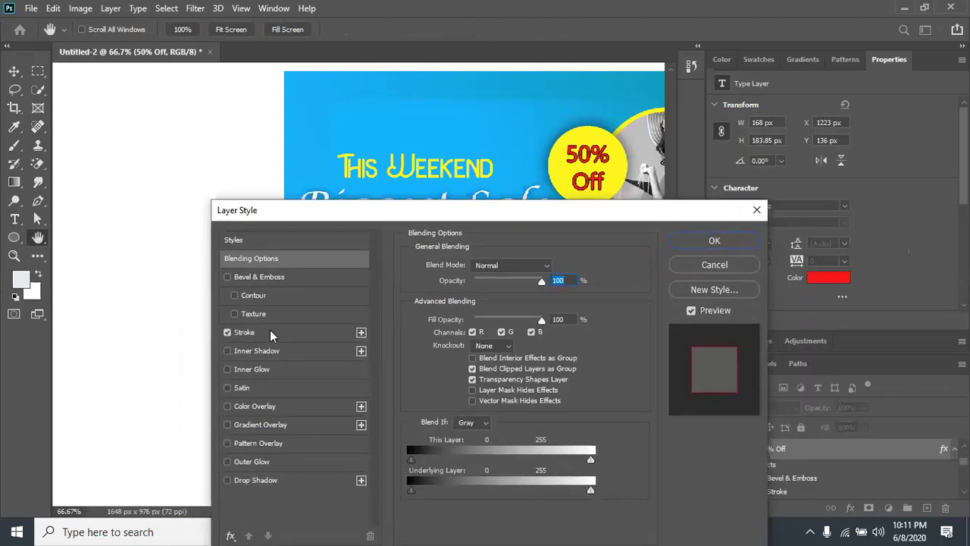
- Try white (ffffff) and yellow (f4ff3d) as the colour of the 2 px stroke around the "50% Off" text
left_click(270, 332)
left_click(443, 369)
type("ffffff")
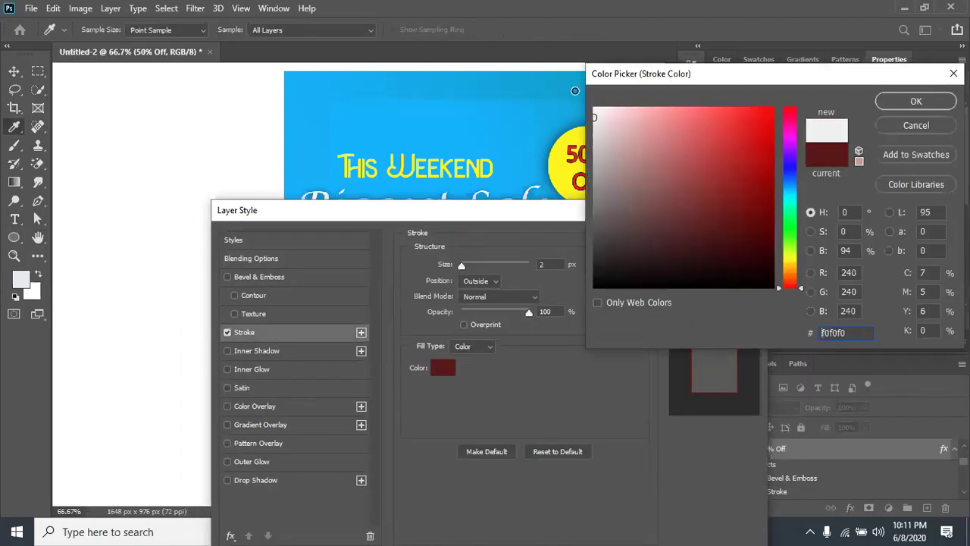
left_click_drag(698, 90, 793, 128)
mouse_move(781, 192)
left_mouse_down()
mouse_move(719, 135)
mouse_move(823, 160)
mouse_move(708, 216)
mouse_move(709, 181)
mouse_move(688, 146)
left_mouse_up()
left_click(882, 304)
mouse_move(882, 303)
left_mouse_down()
mouse_move(887, 274)
mouse_move(887, 301)
mouse_move(887, 288)
left_mouse_up()
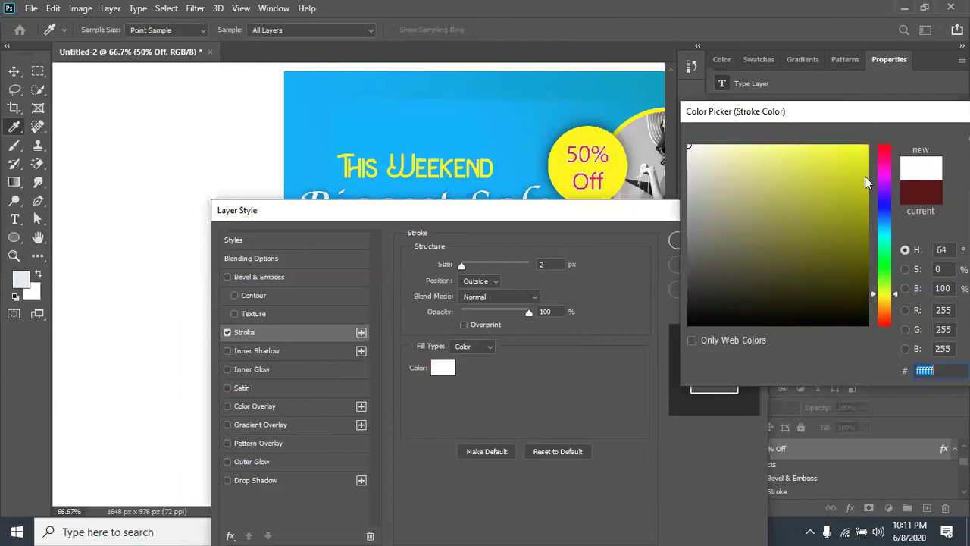
left_click(827, 145)
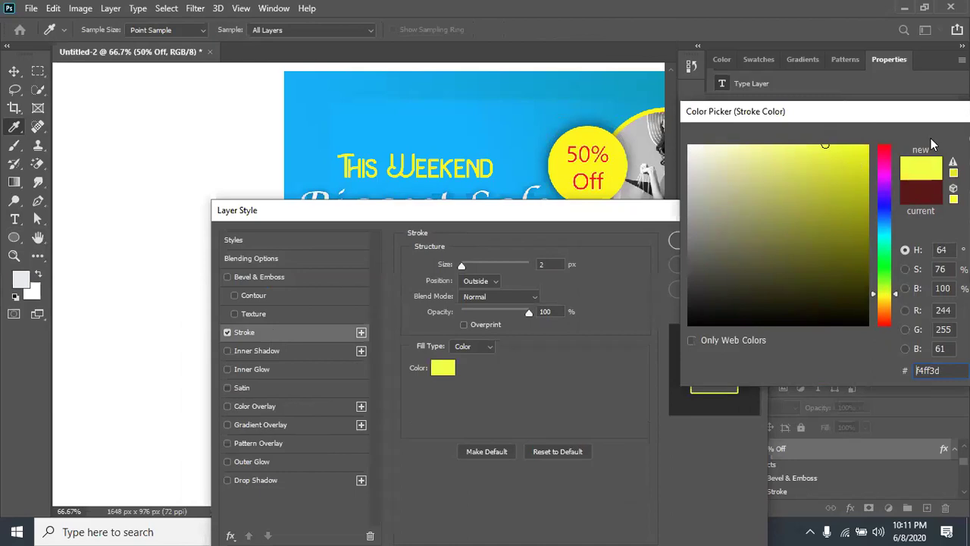
left_click_drag(940, 114, 826, 123)
left_click(918, 177)
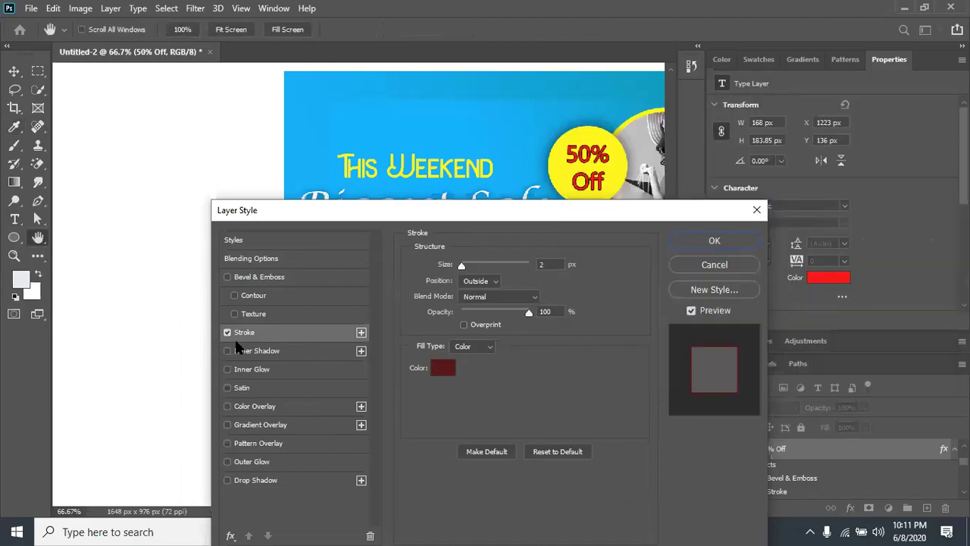
- Preview Satin and Outer Glow in place of the stroke on the "50% Off" text, and discard the layer style changes
left_click(229, 332)
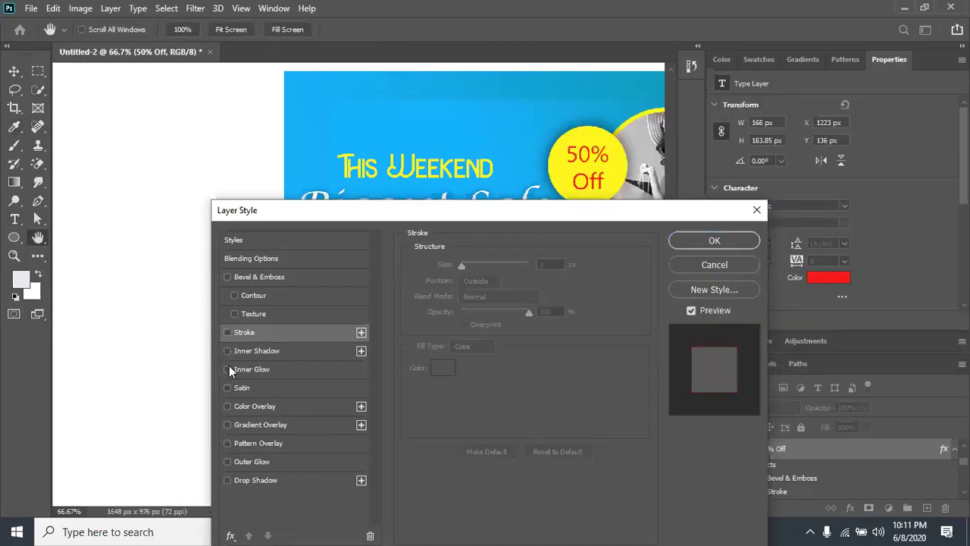
left_click(227, 388)
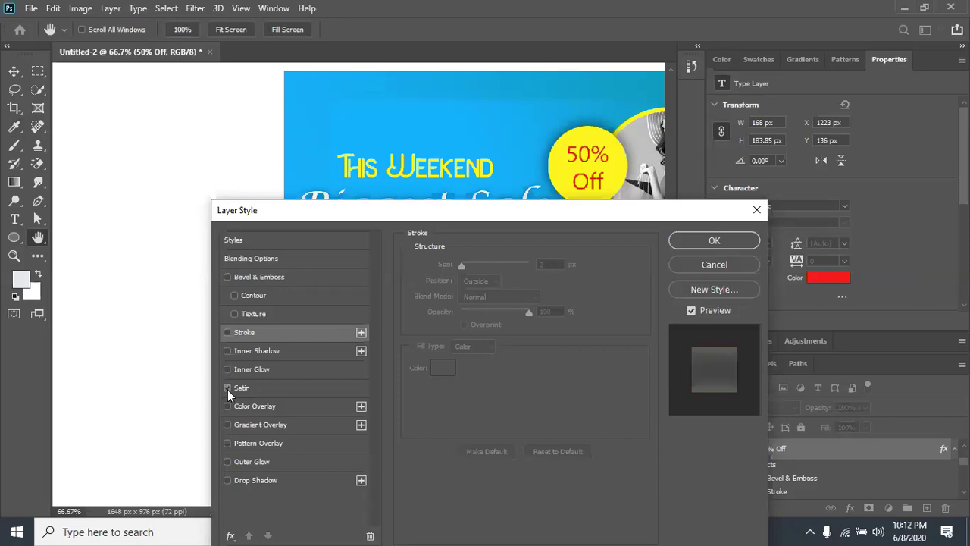
left_click(227, 388)
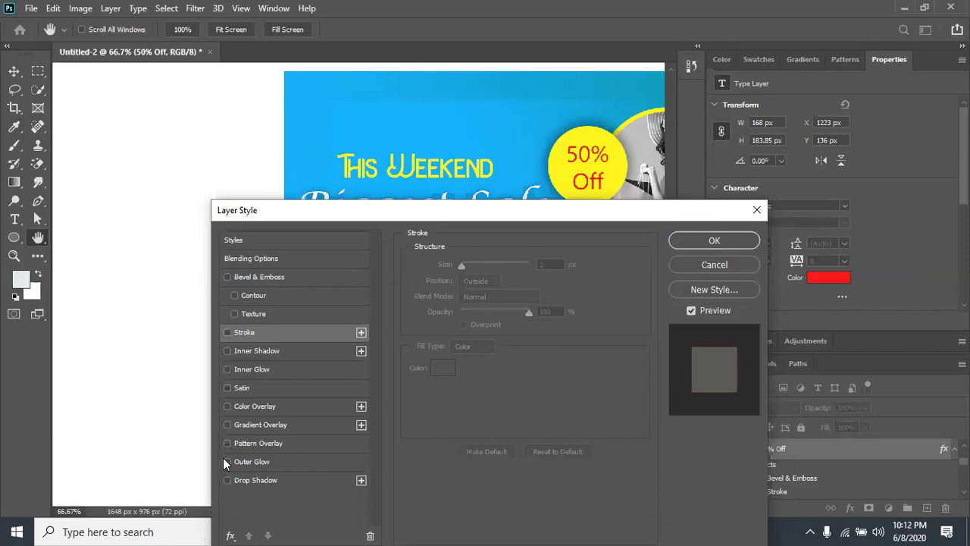
left_click(227, 463)
left_click(227, 463)
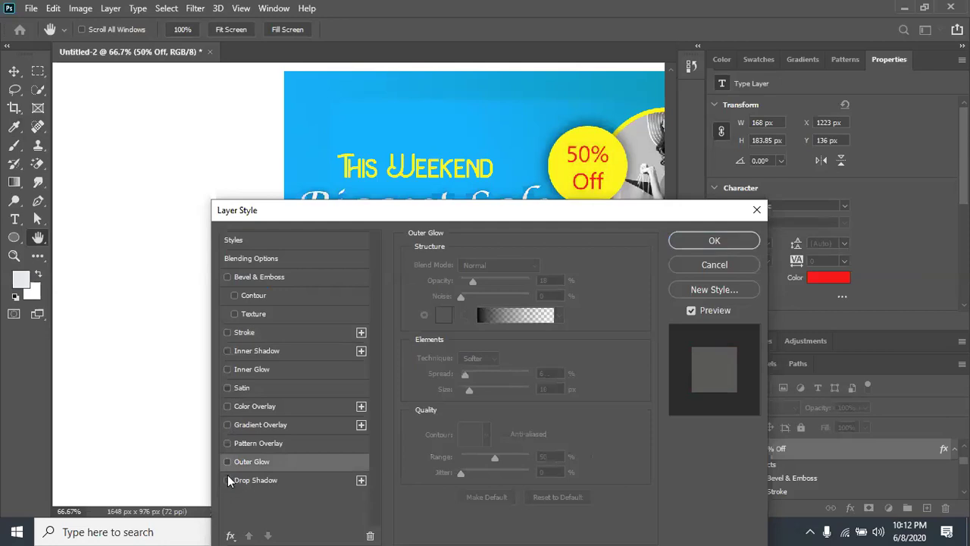
left_click(678, 264)
- Recolour the whole "50% Off" text on the yellow badge to a dark navy blue
double_click(587, 152)
left_click(586, 151)
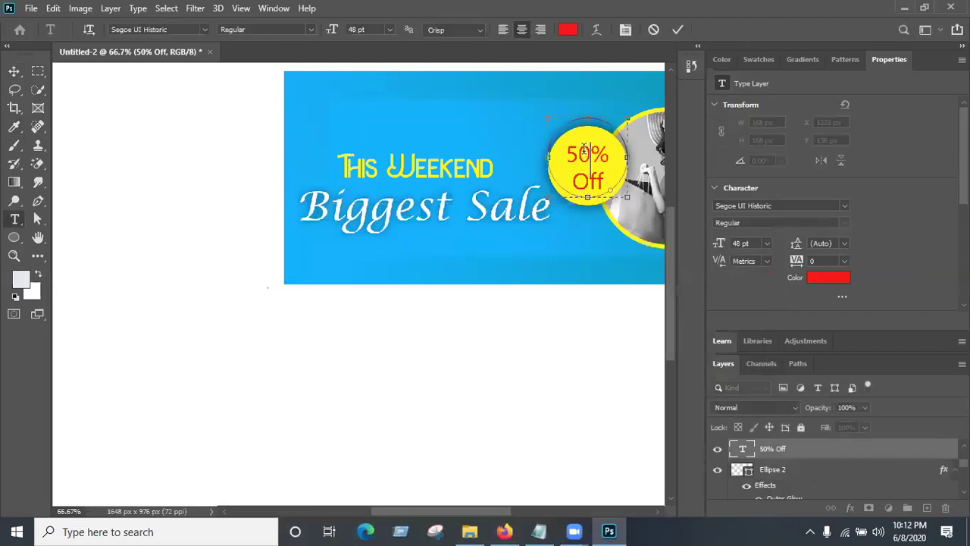
key("ctrl+a")
left_click(568, 29)
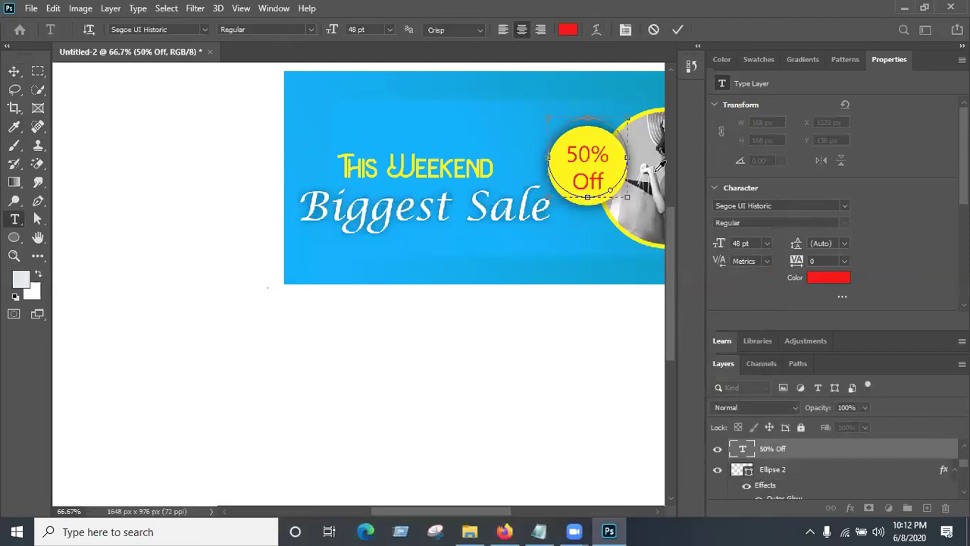
left_click_drag(682, 124, 823, 66)
left_click_drag(919, 154, 910, 164)
left_click_drag(855, 238, 852, 243)
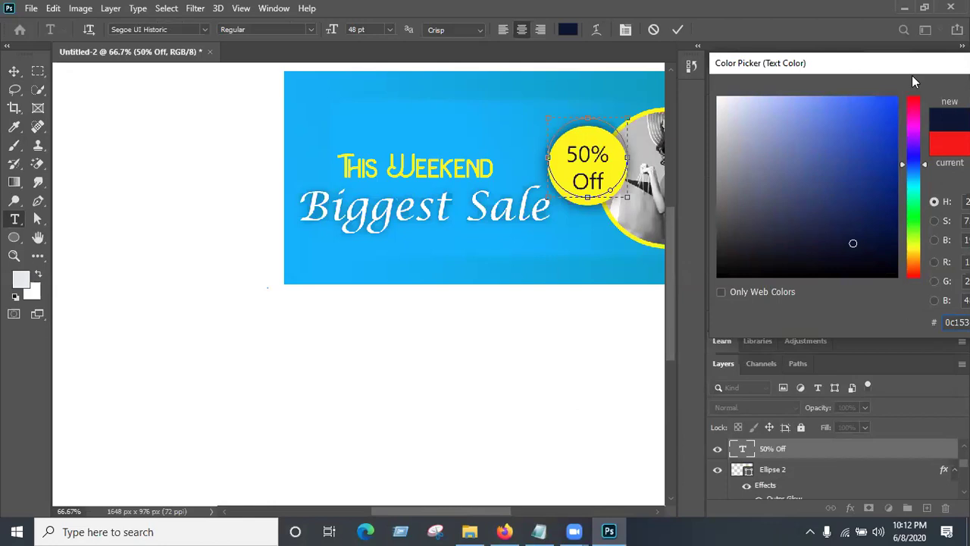
left_click_drag(912, 75, 316, 171)
left_click(450, 190)
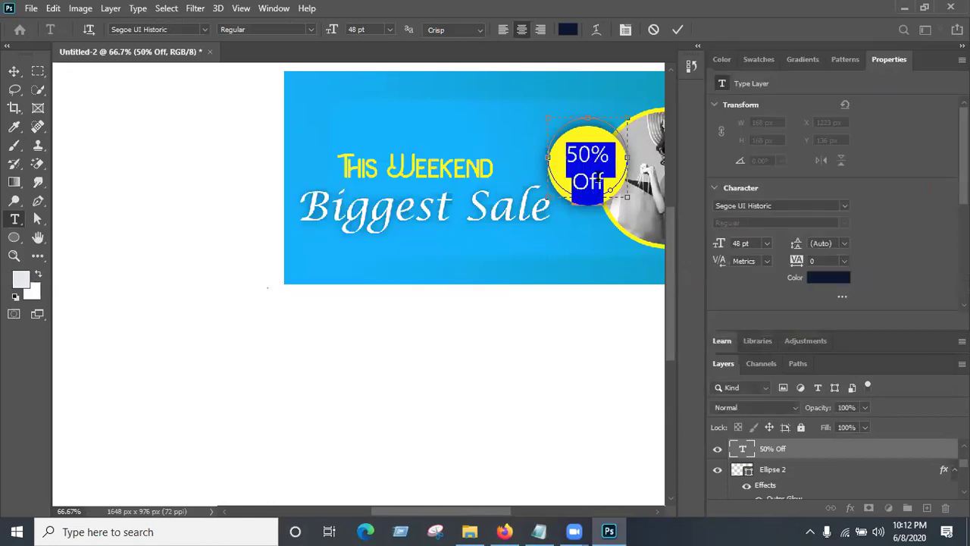
- Change the font of the "50% Off" text to Adobe Caslon Pro and commit the text edit
left_click(136, 30)
left_click(137, 30)
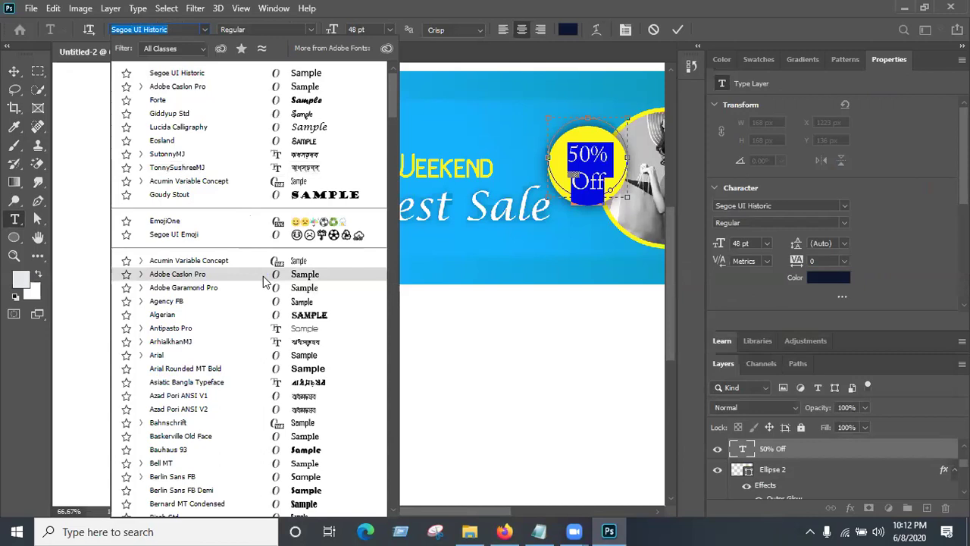
key("Escape")
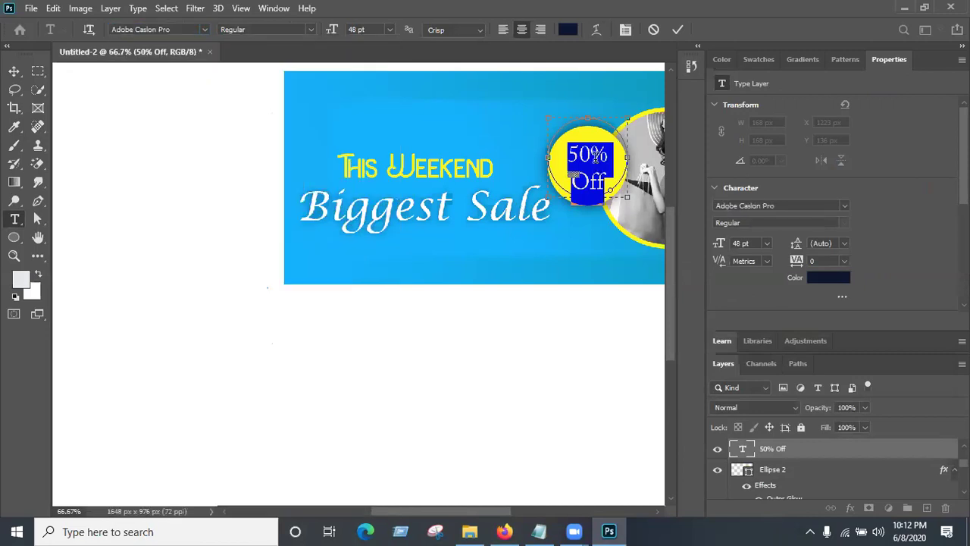
left_click(606, 154)
key("ctrl+Return")
key("v")
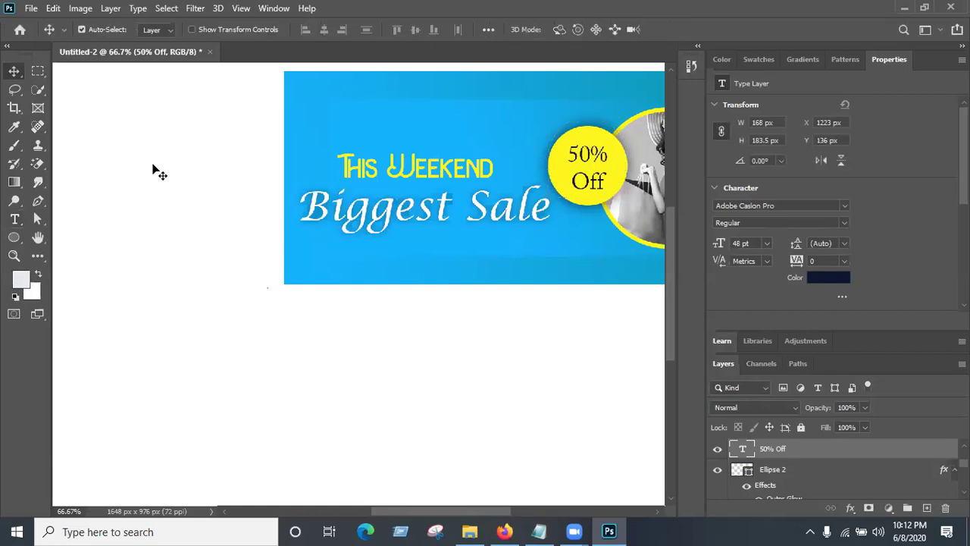
left_click(156, 170)
- Add a new empty layer and place it directly above the Rectangle 2 layer
key("ctrl+minus")
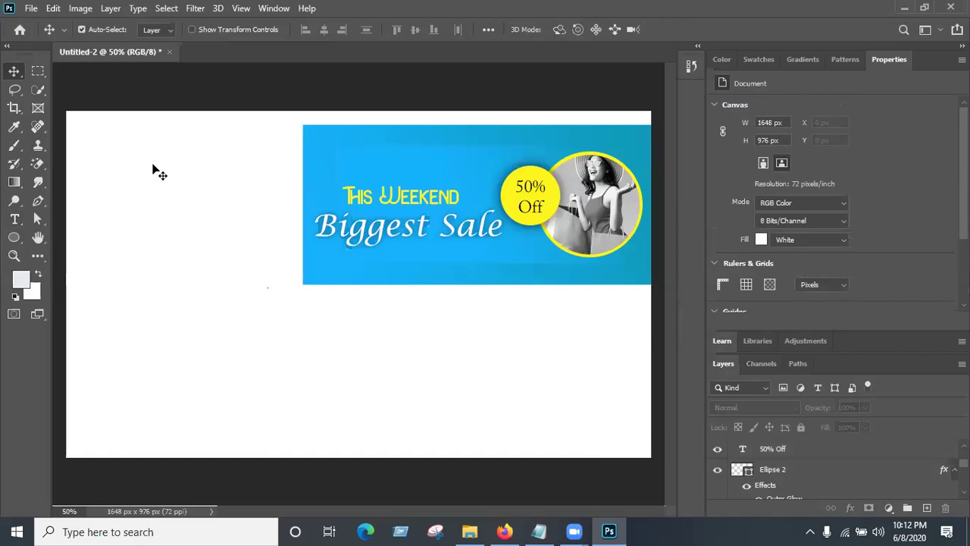
left_click(854, 455)
left_click(926, 510)
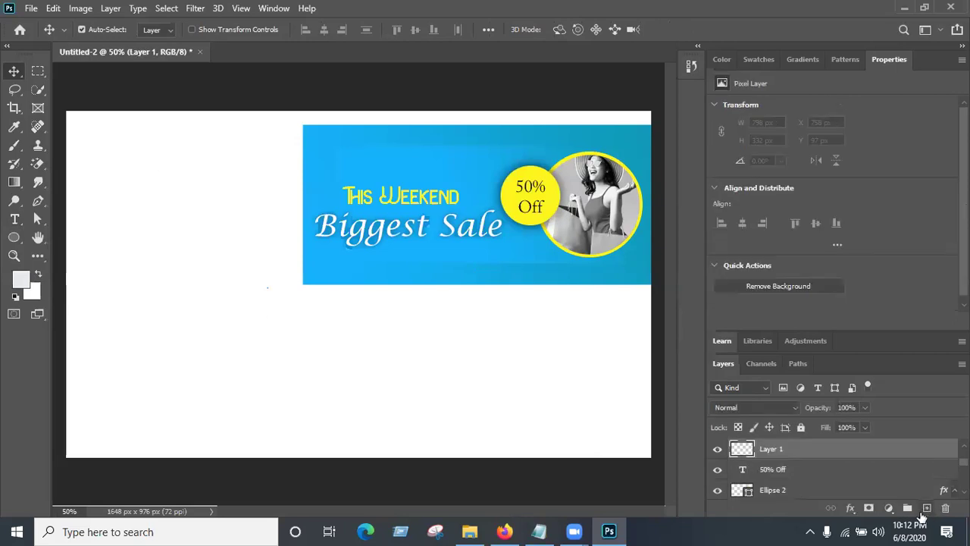
left_click(14, 237)
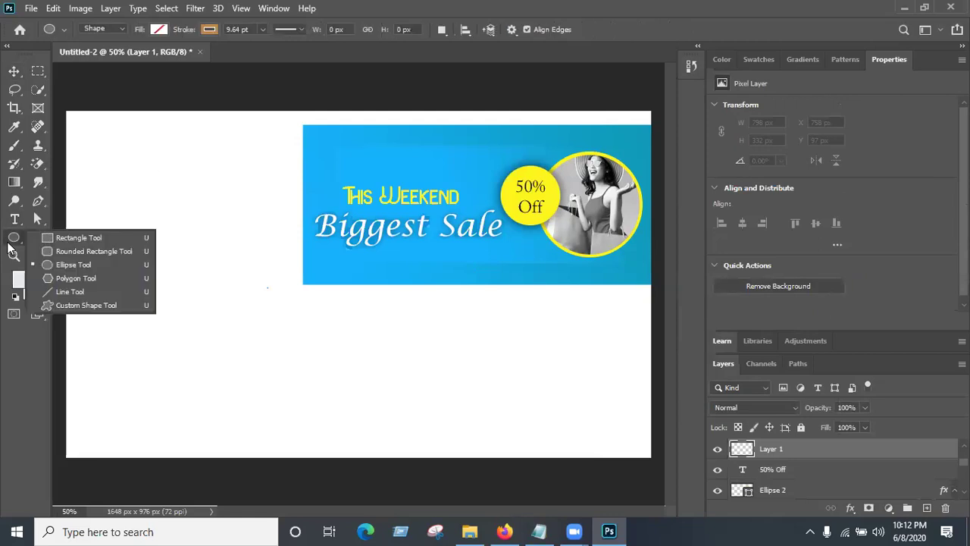
left_click(72, 267)
key("ctrl+plus")
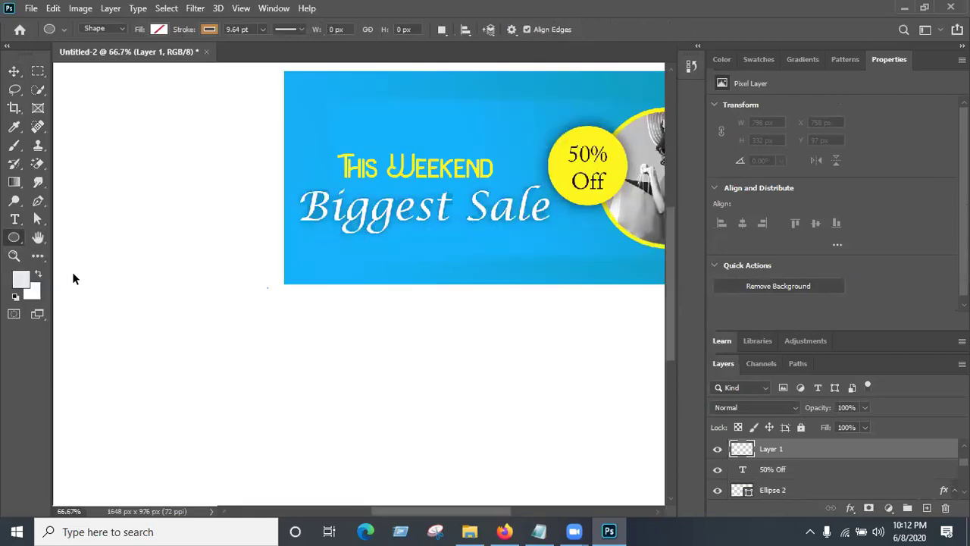
left_click_drag(360, 247, 225, 282)
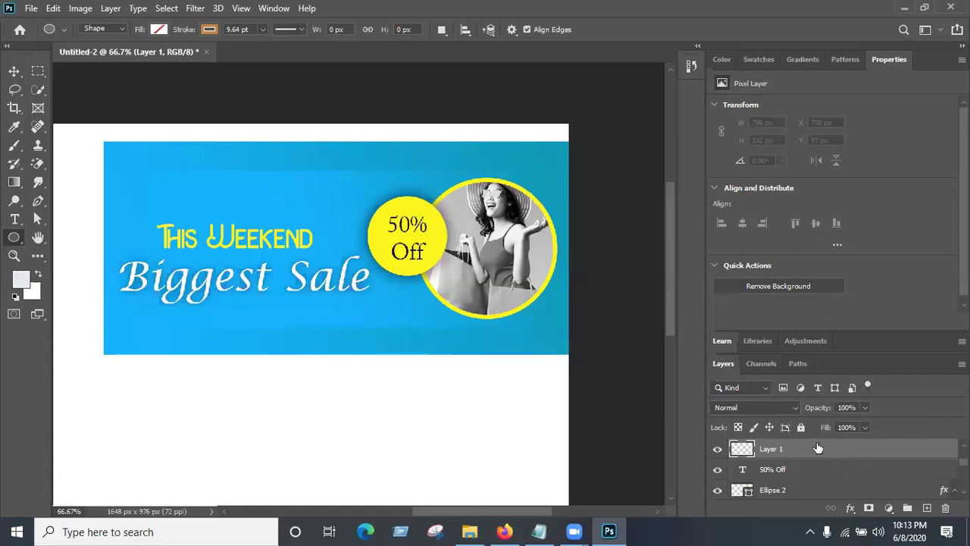
mouse_move(805, 448)
left_mouse_down()
mouse_move(810, 528)
mouse_move(788, 476)
mouse_move(793, 445)
left_mouse_up()
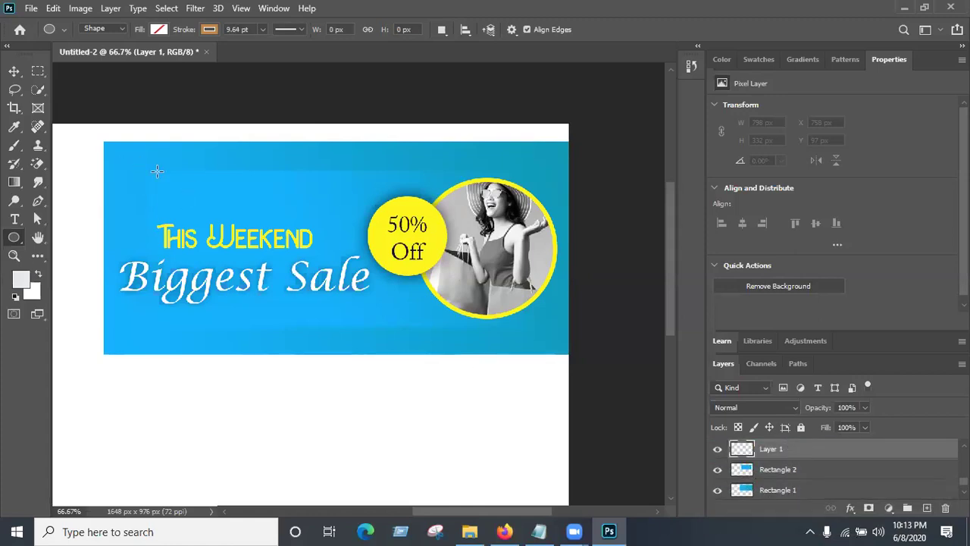
left_click(718, 491)
left_click(717, 470)
- Set the Ellipse tool to a yellow stroke of 0.59 pt with no fill
left_click(158, 29)
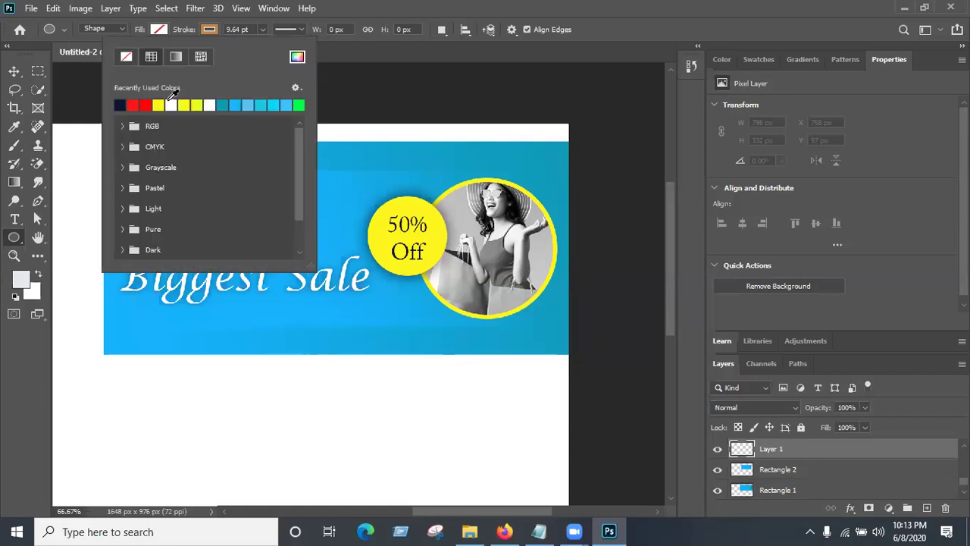
left_click(182, 105)
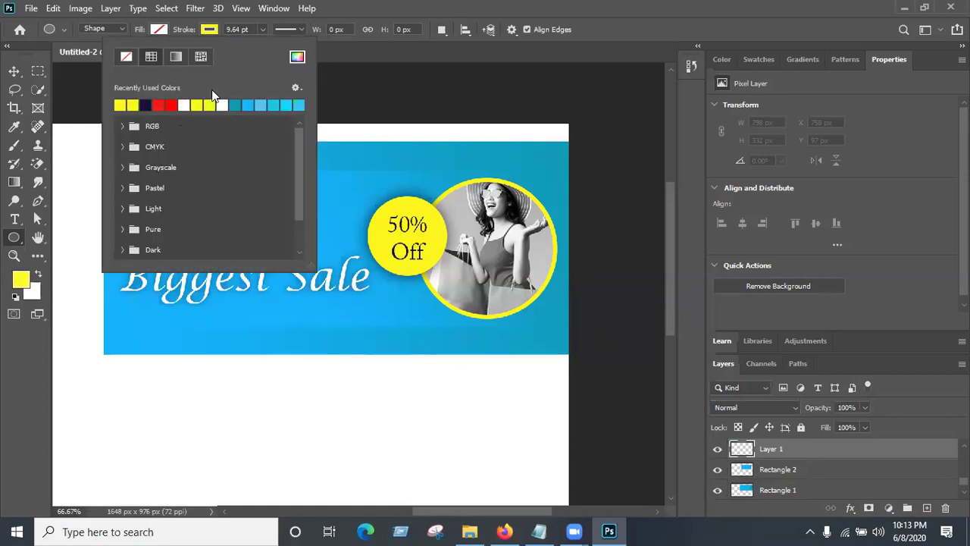
left_click(341, 6)
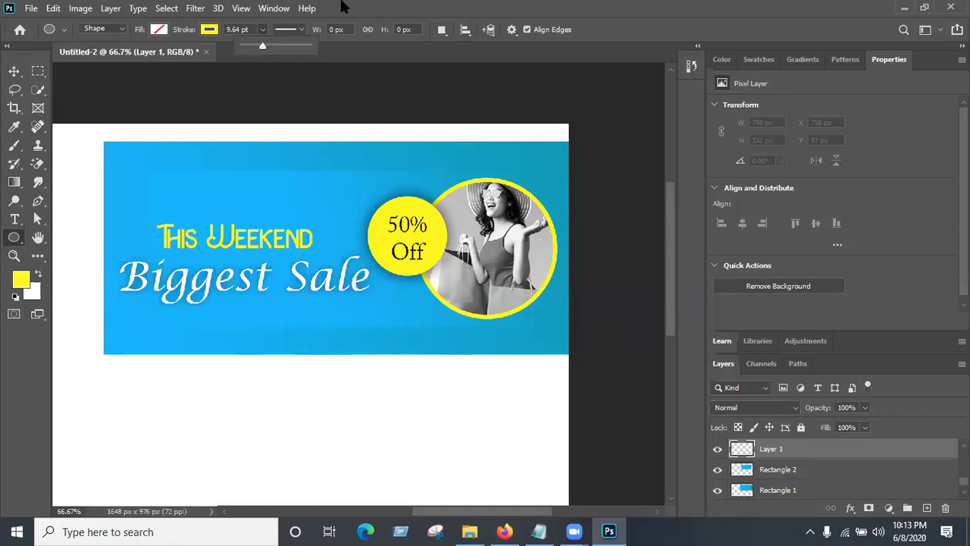
key("Down")
key("Down")
key("Down")
key("Down")
key("Down")
key("Down")
key("Down")
key("Return")
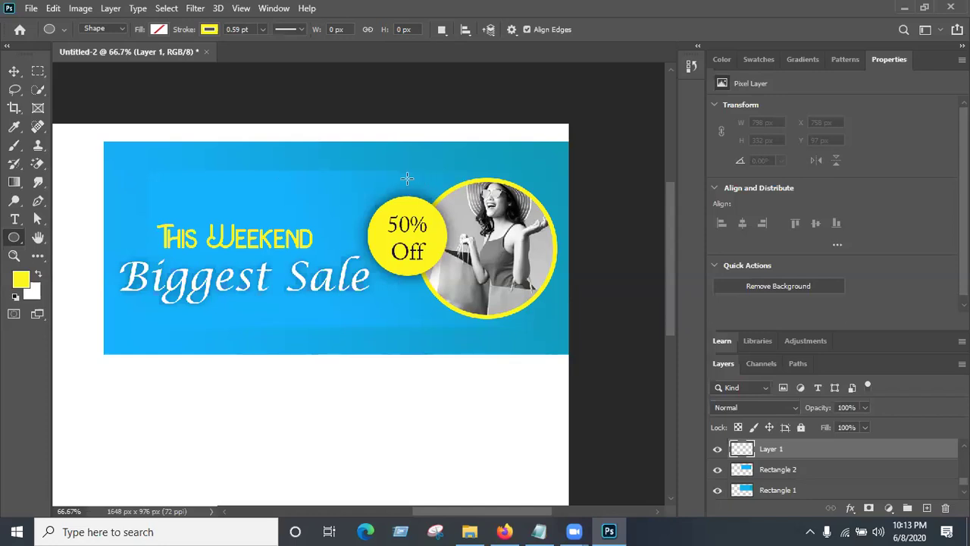
- Draw a circle outline about 25 px wide above the "50% Off" badge and two smaller ones below it, one about 13 px wide
left_click_drag(403, 176, 411, 184)
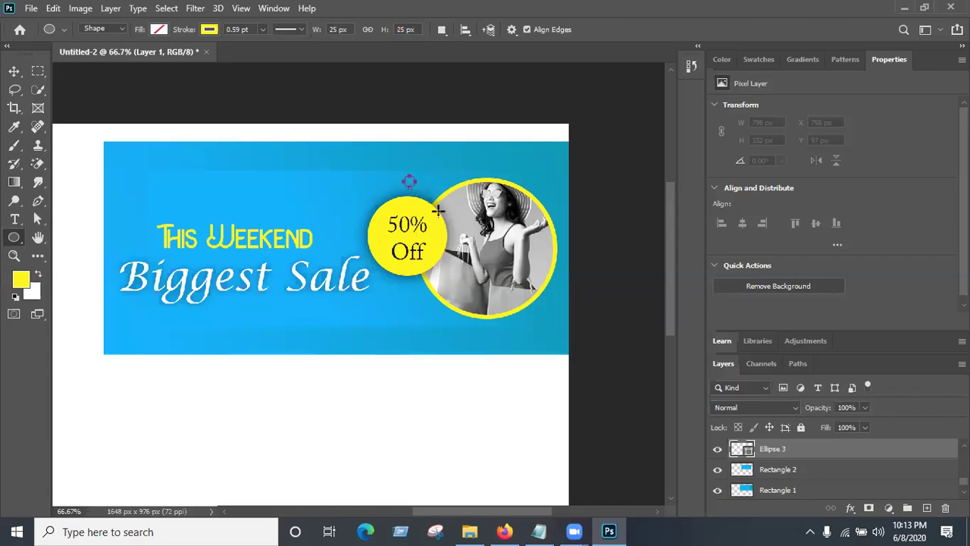
left_click(17, 73)
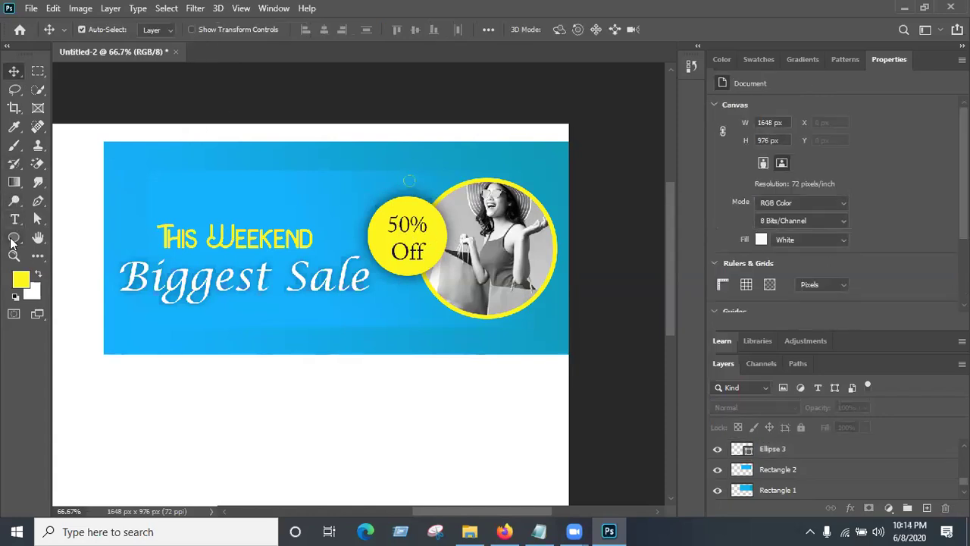
left_click(14, 237)
left_click_drag(414, 285, 434, 314)
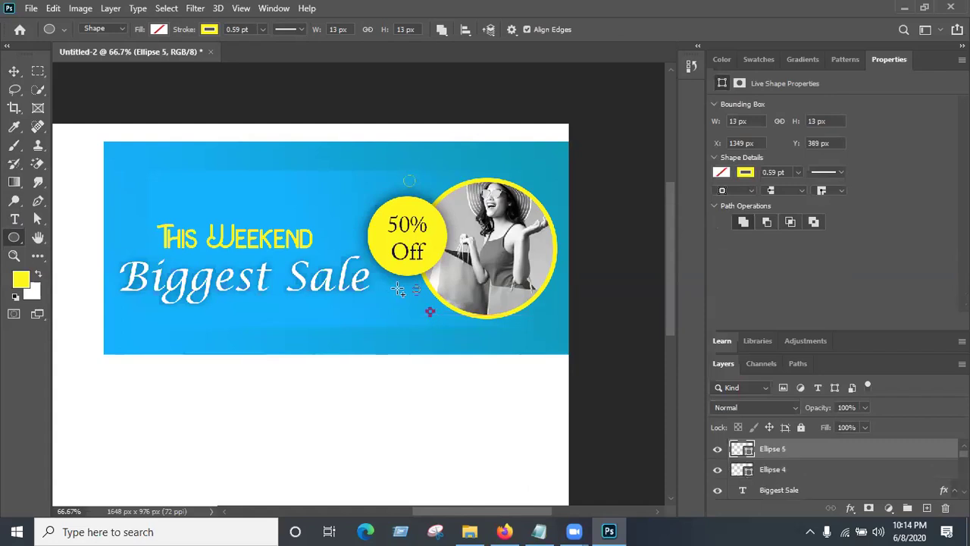
- Draw another circle outline about 16 px wide just below the badge, beside the other small circles
left_click(398, 290)
left_click(521, 216)
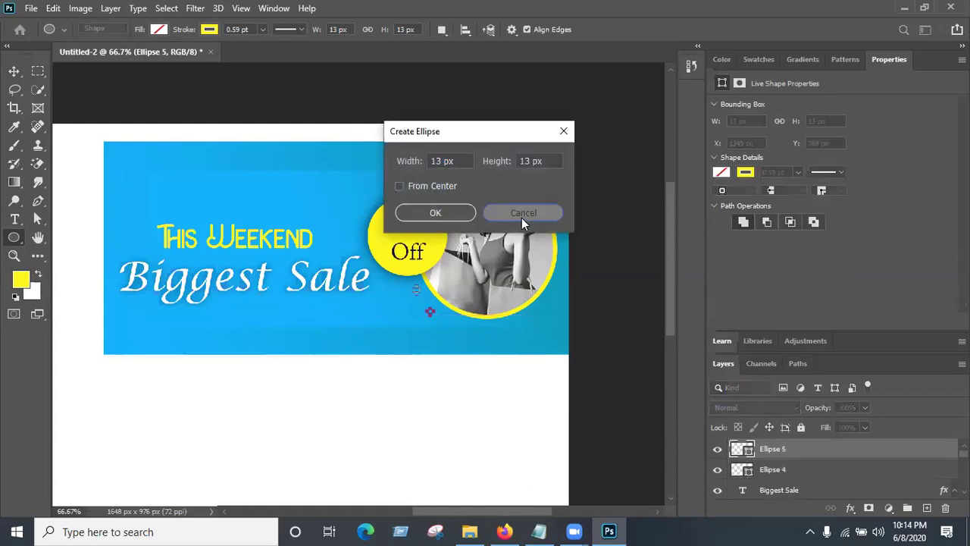
left_click_drag(404, 293, 412, 307)
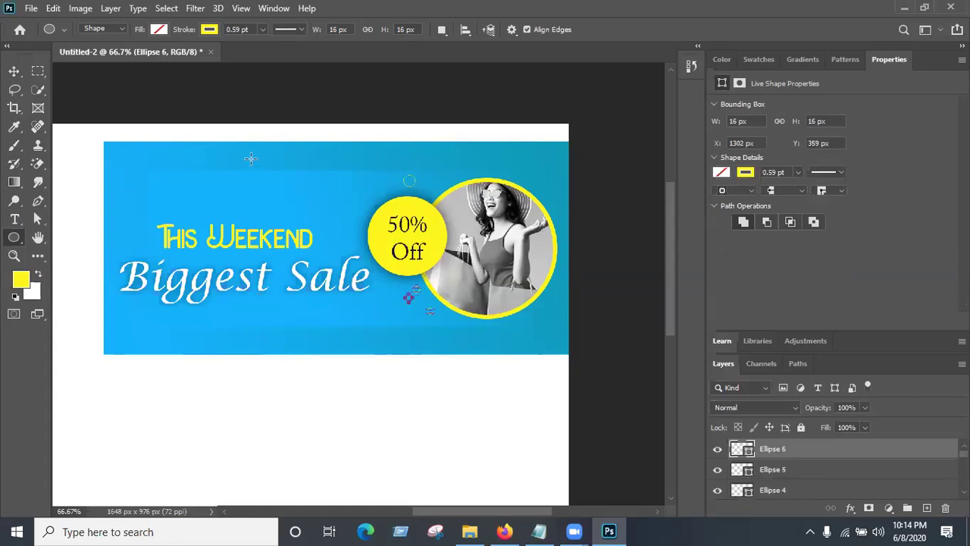
left_click(14, 69)
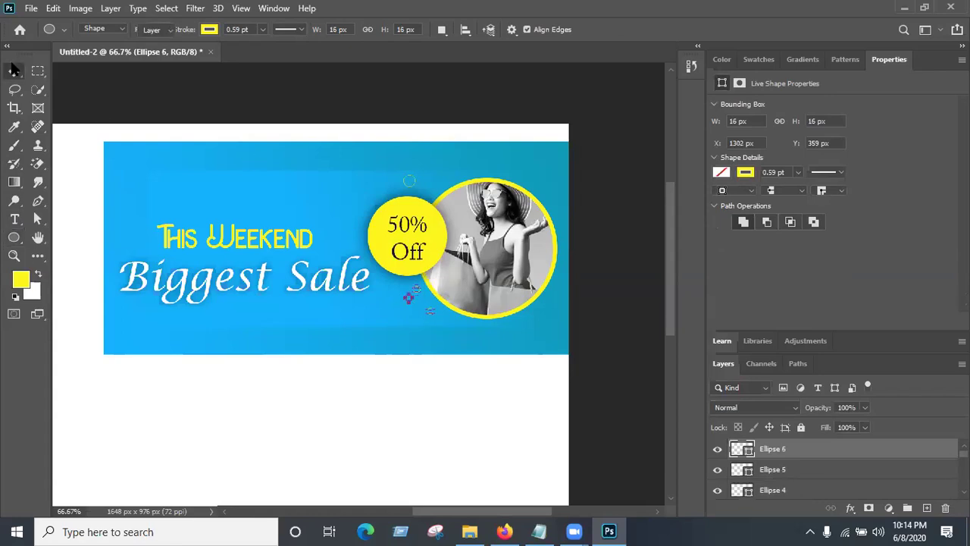
left_click(318, 117)
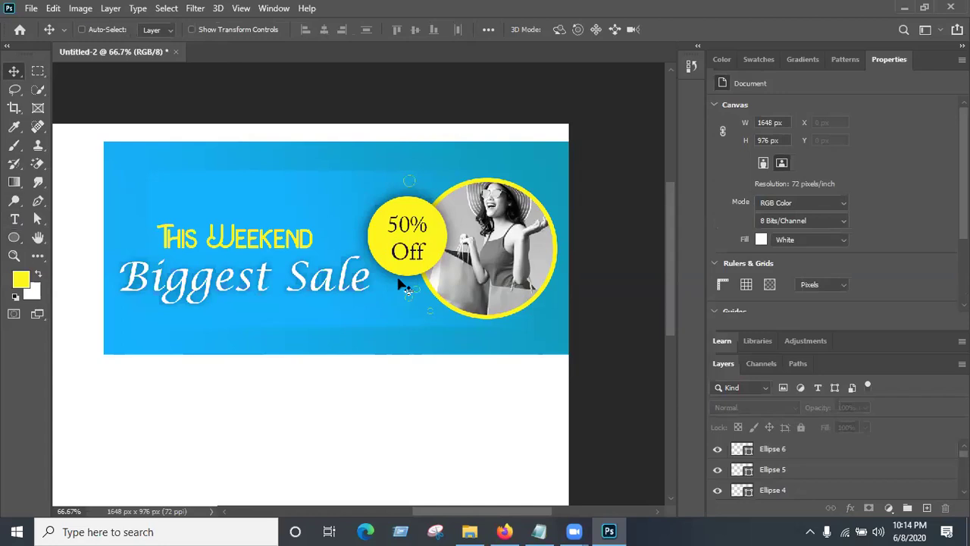
- Try to pick the small circle outlines below the badge directly on the canvas
scroll(406, 288, "up", 1)
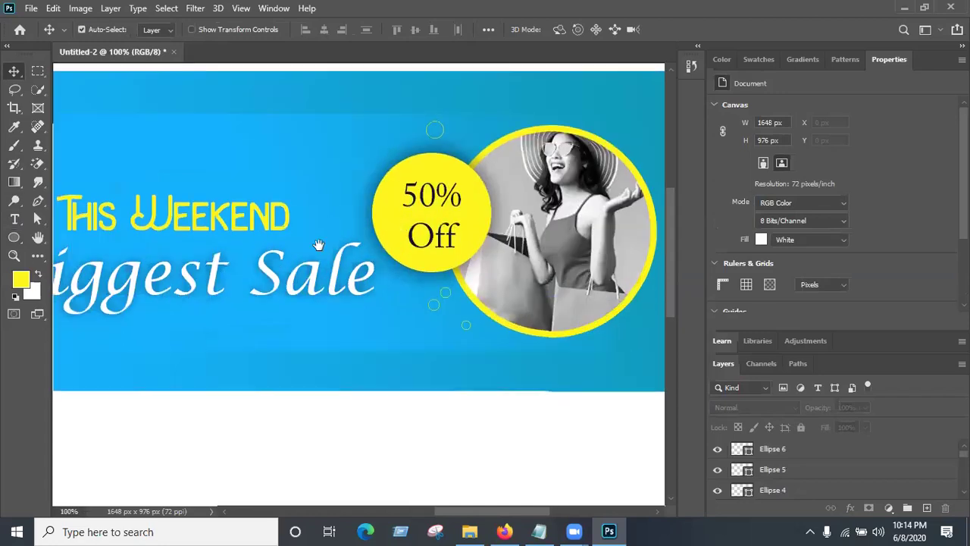
left_click_drag(318, 244, 297, 249)
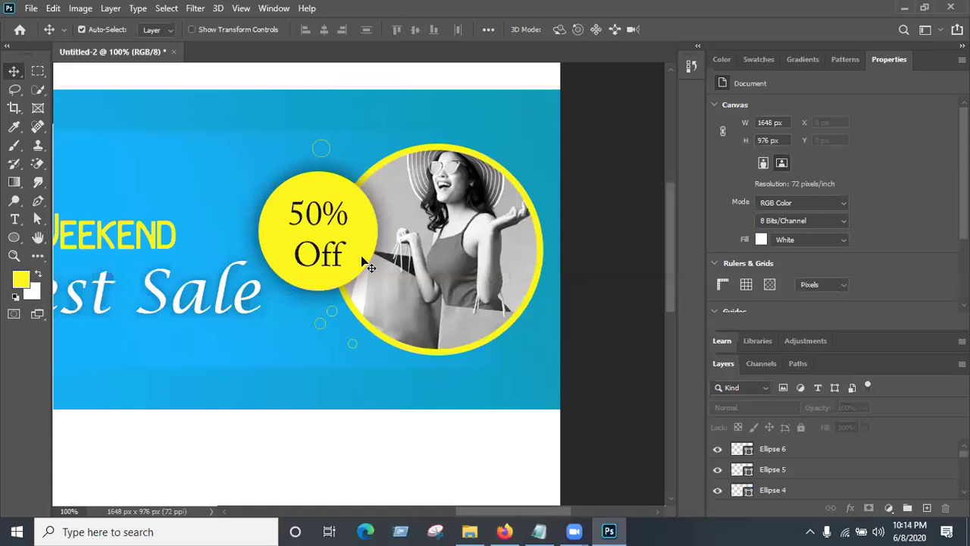
left_click(339, 307)
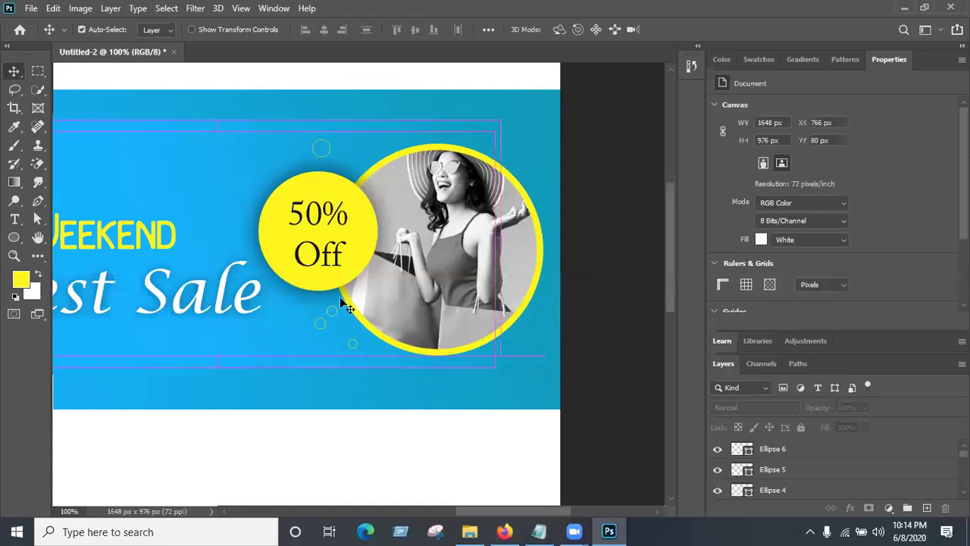
left_click(331, 308)
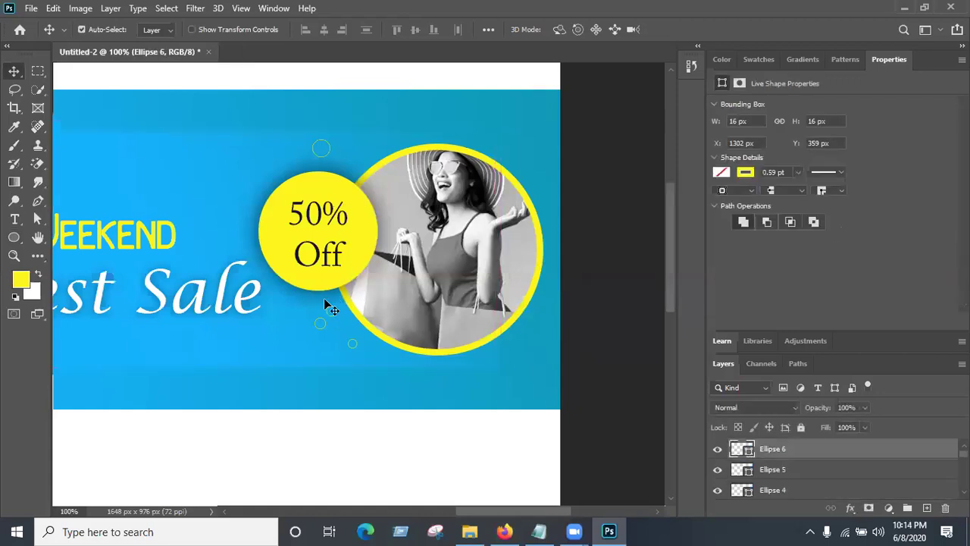
- Lock the background layers Rectangle 2 and Rectangle 1 completely
left_click(214, 177)
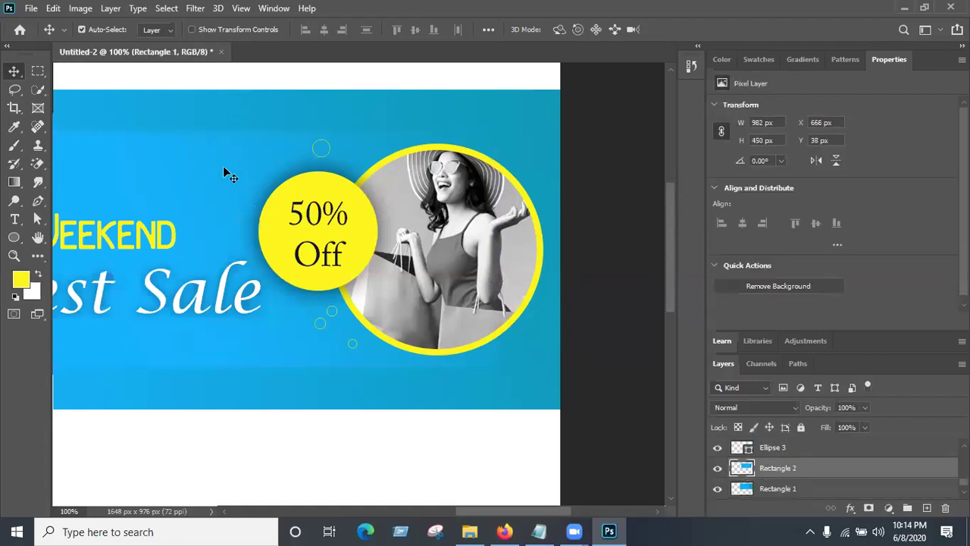
left_click(803, 429)
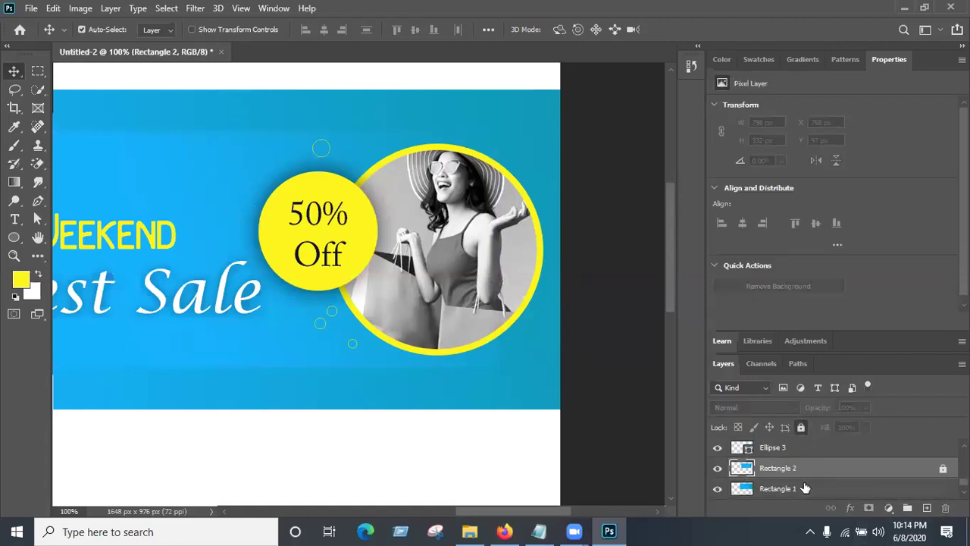
left_click(807, 489)
left_click(800, 427)
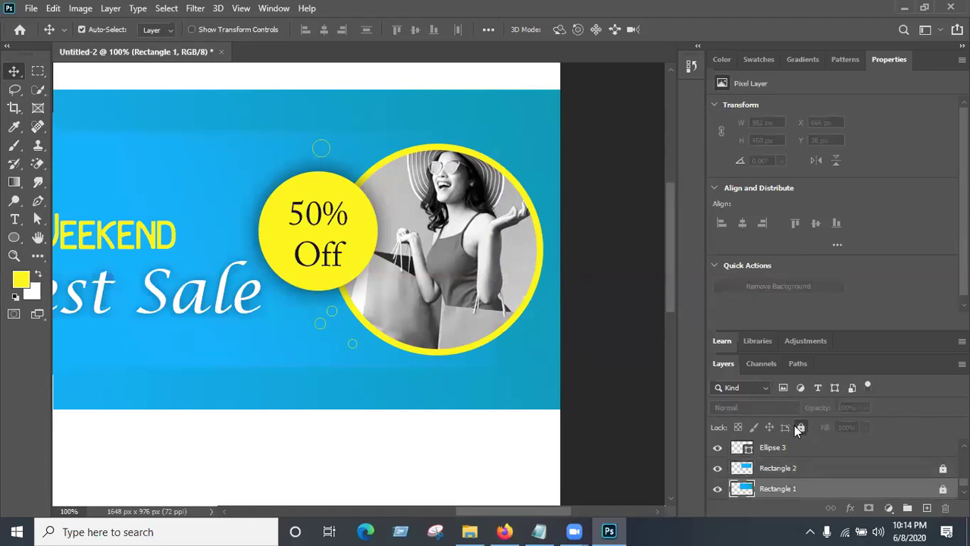
- Try to duplicate a small circle from below the badge on the canvas, and undo the resulting copy
left_click(323, 328)
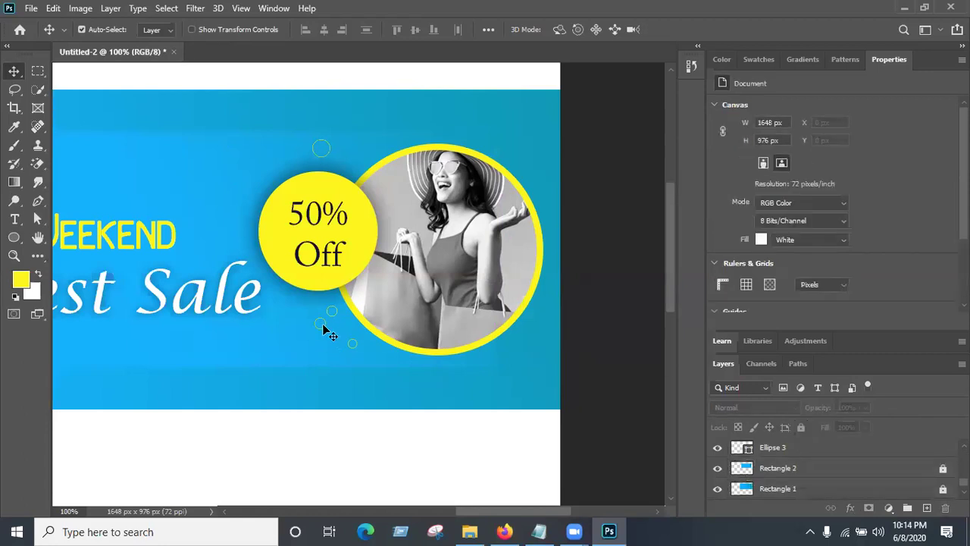
left_click_drag(321, 325, 312, 232)
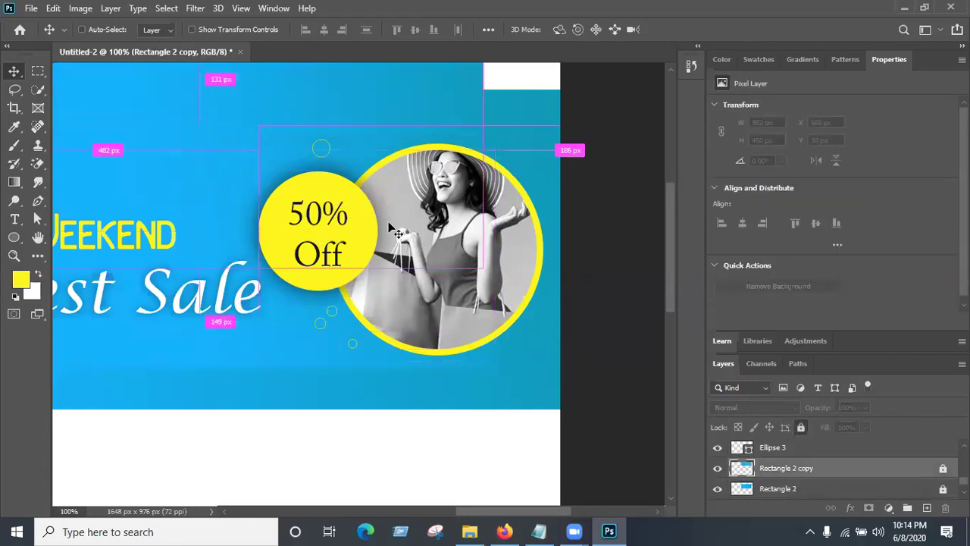
key("ctrl+z")
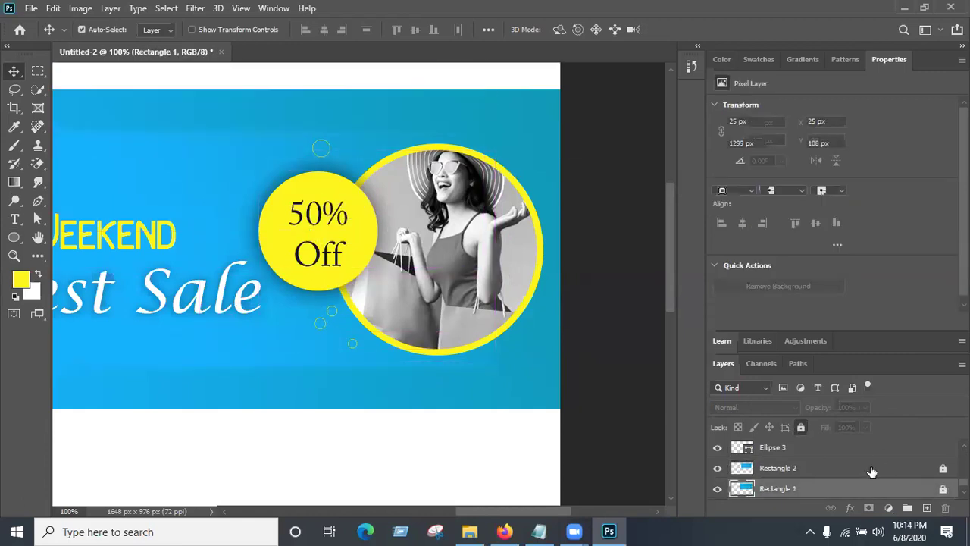
- Try again to duplicate a small circle outline below the badge, and undo the resulting copy of Rectangle 2
left_click(814, 451)
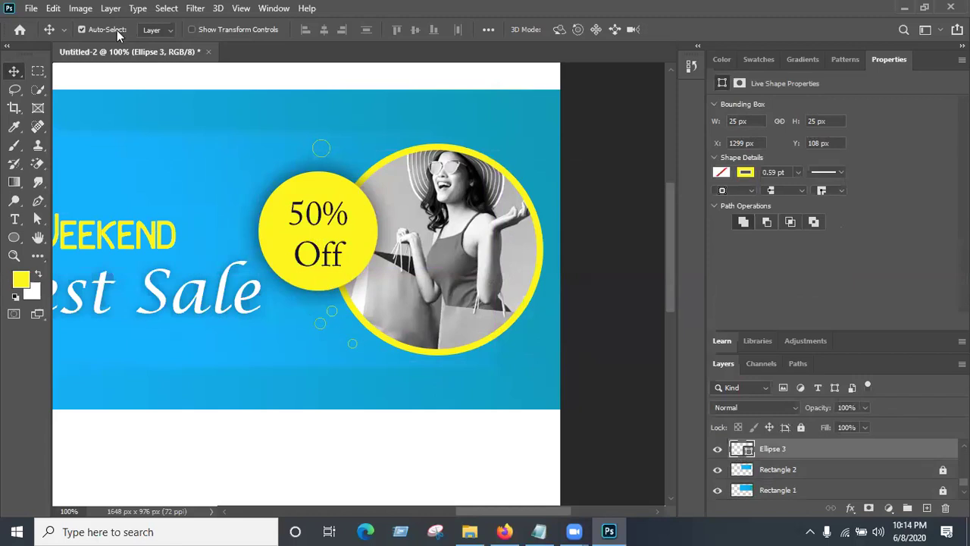
left_click(322, 331)
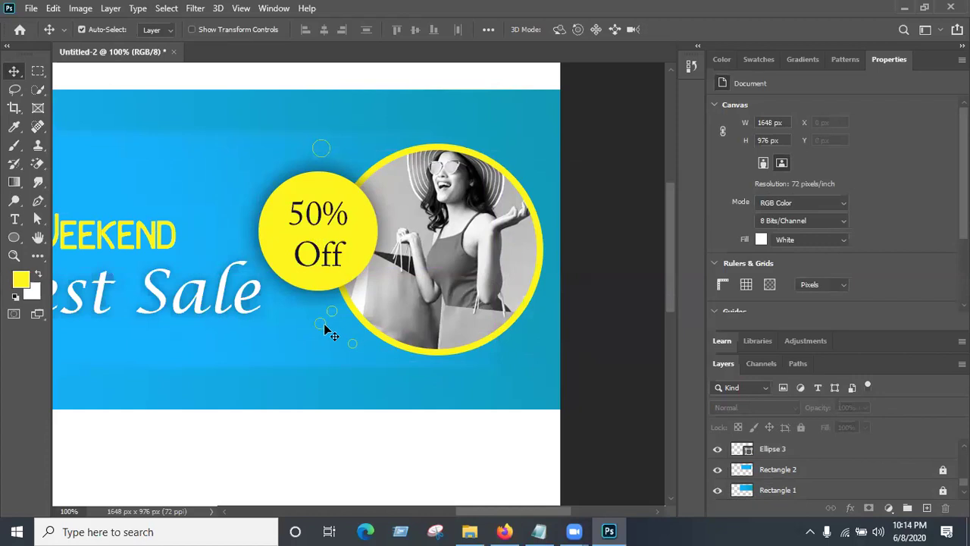
left_click_drag(325, 330, 357, 333)
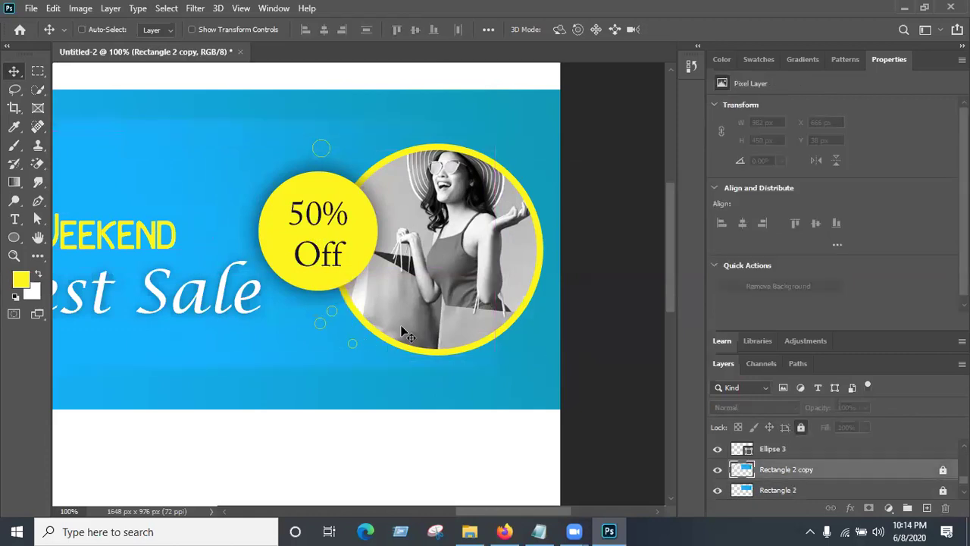
key("ctrl+z")
left_click(195, 369, "ctrl")
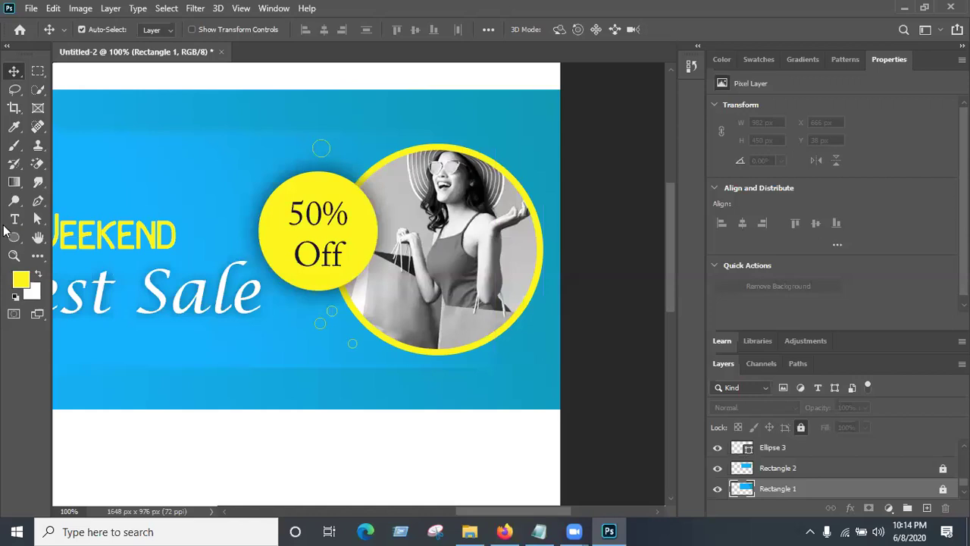
- Draw three tiny yellow circle outlines above the badge around the larger outline, the last about 6 px wide, on layers above Rectangle 2
left_click(14, 237)
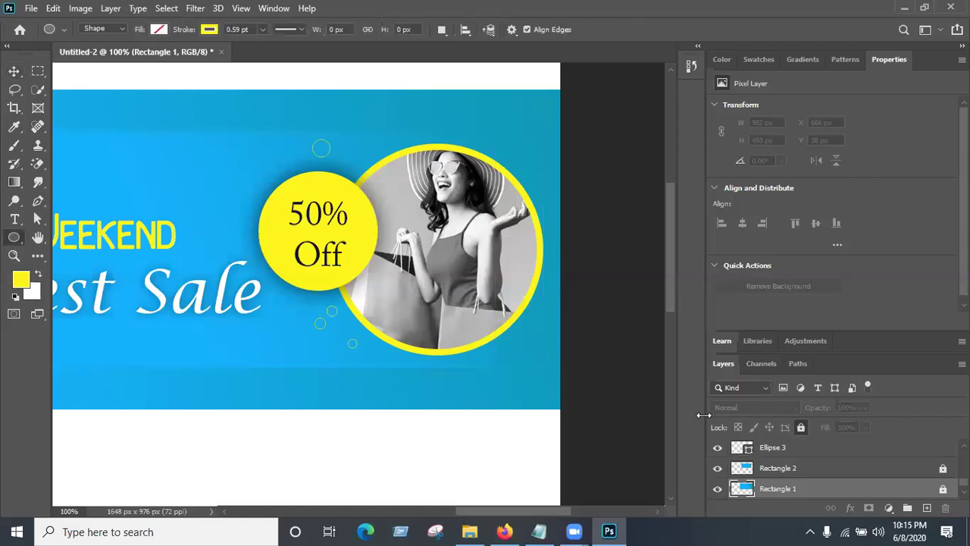
left_click(810, 468)
left_click_drag(341, 147, 300, 180)
left_click(14, 70)
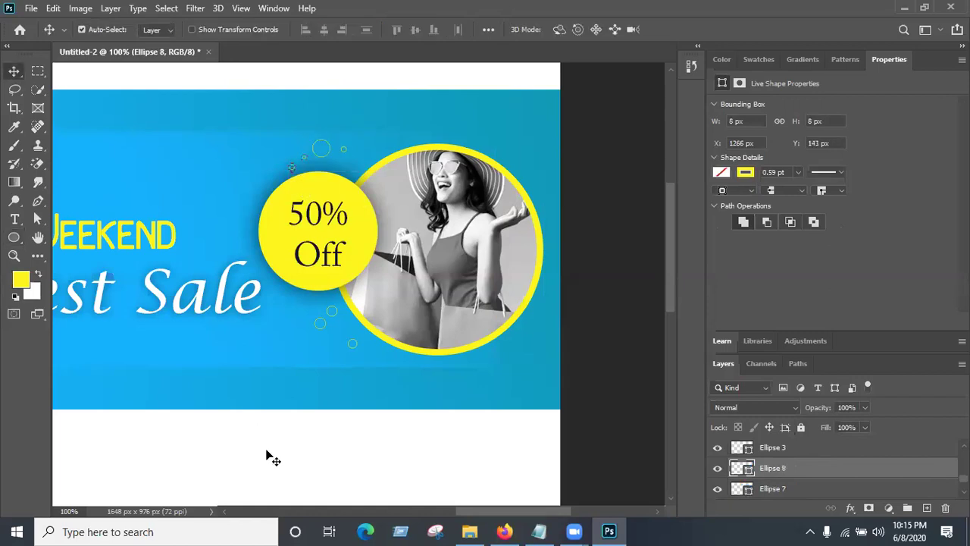
left_click(324, 398)
- Unlock the banner's background layers Rectangle 2 and Rectangle 1
key("ctrl+minus")
key("ctrl+minus")
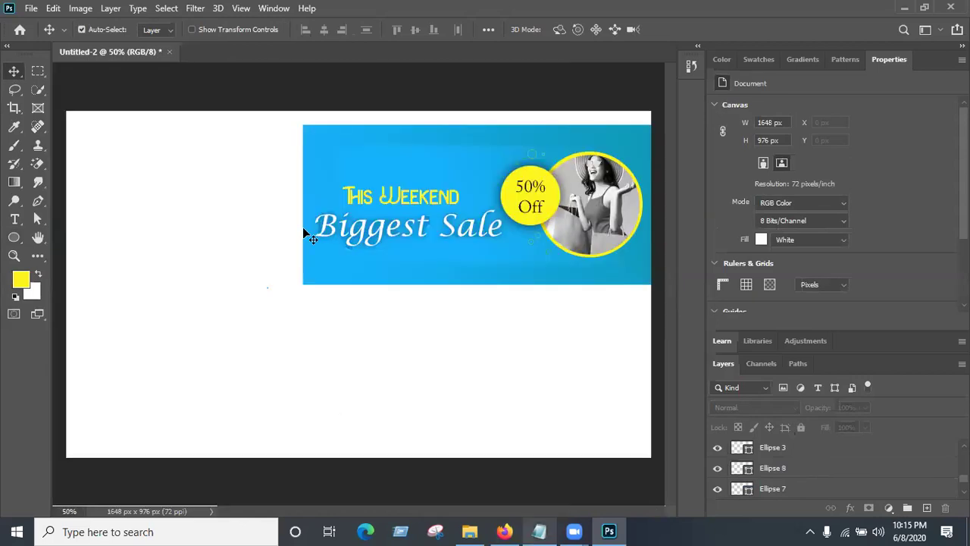
left_click_drag(278, 114, 600, 352)
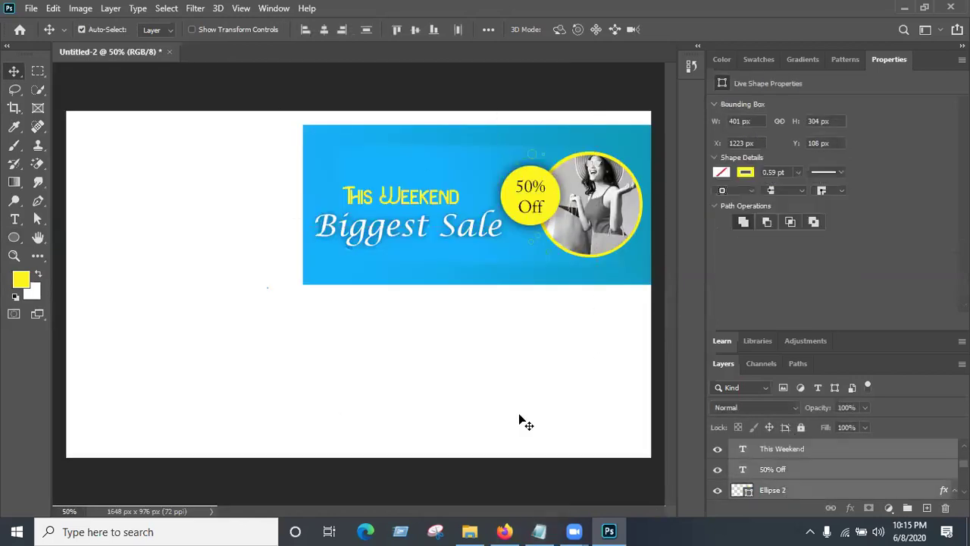
scroll(834, 470, "down", 6)
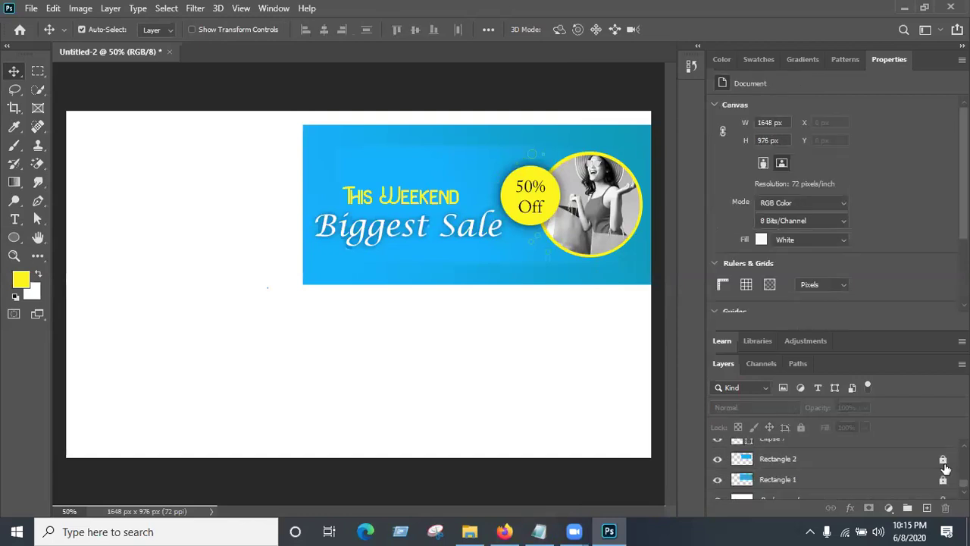
scroll(943, 485, "down", 1)
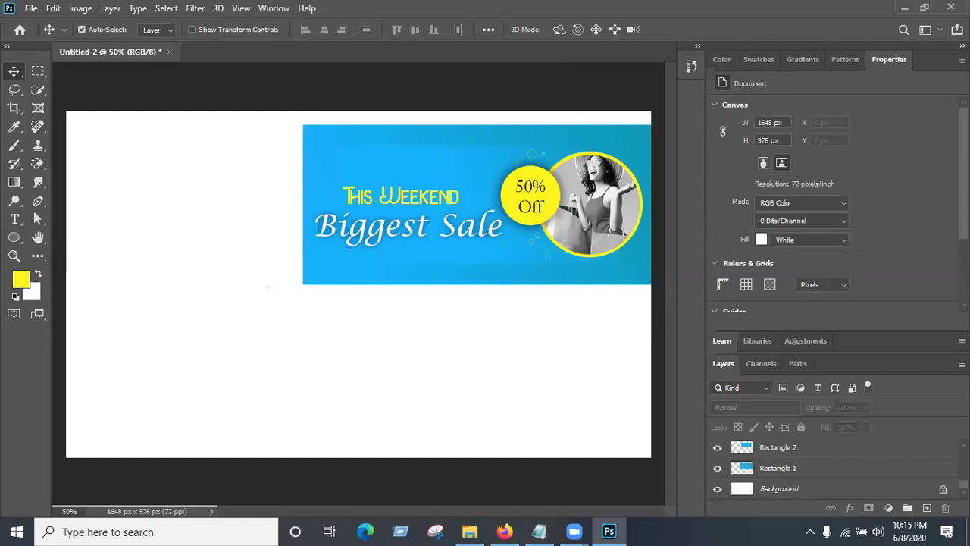
scroll(833, 466, "up", 5)
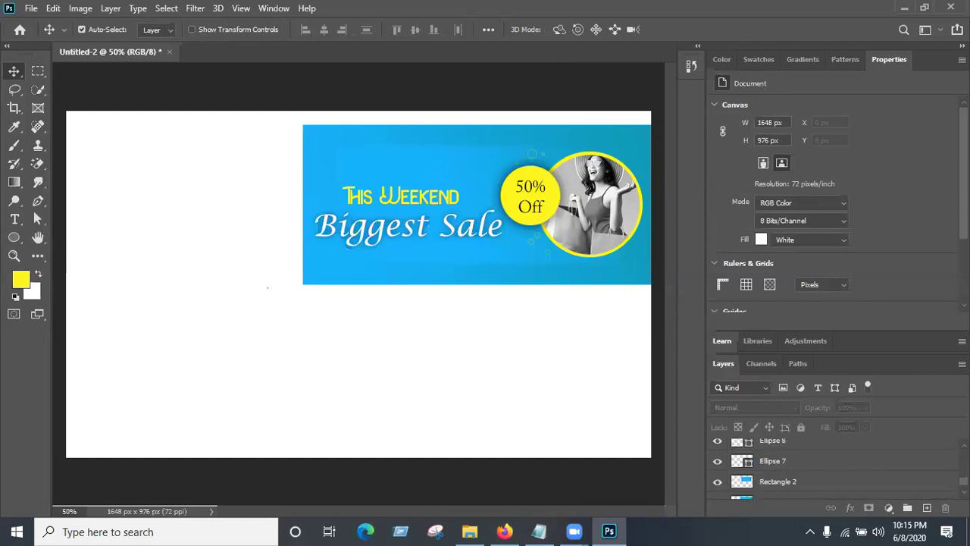
scroll(833, 467, "down", 2)
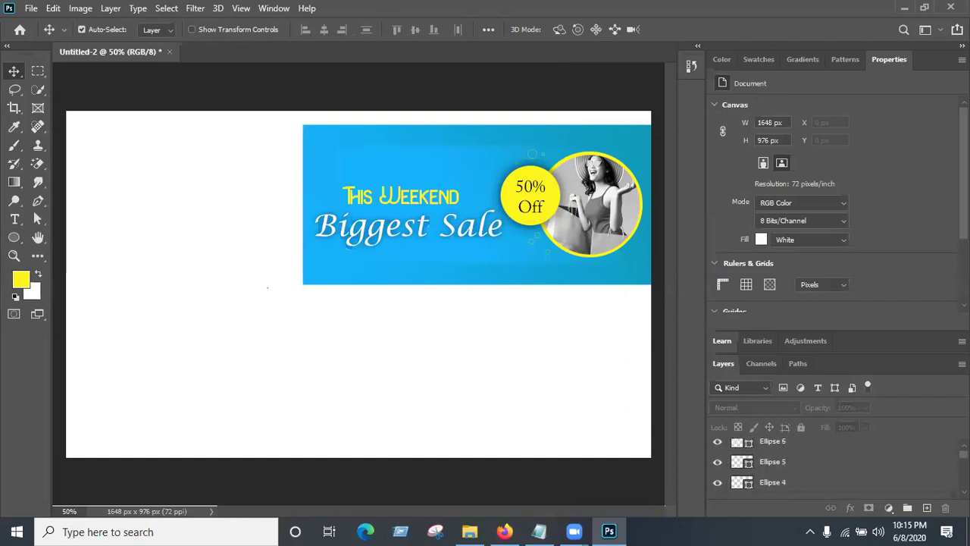
- Select all layers of the banner on the canvas and combine them into one group
left_click_drag(277, 114, 579, 303)
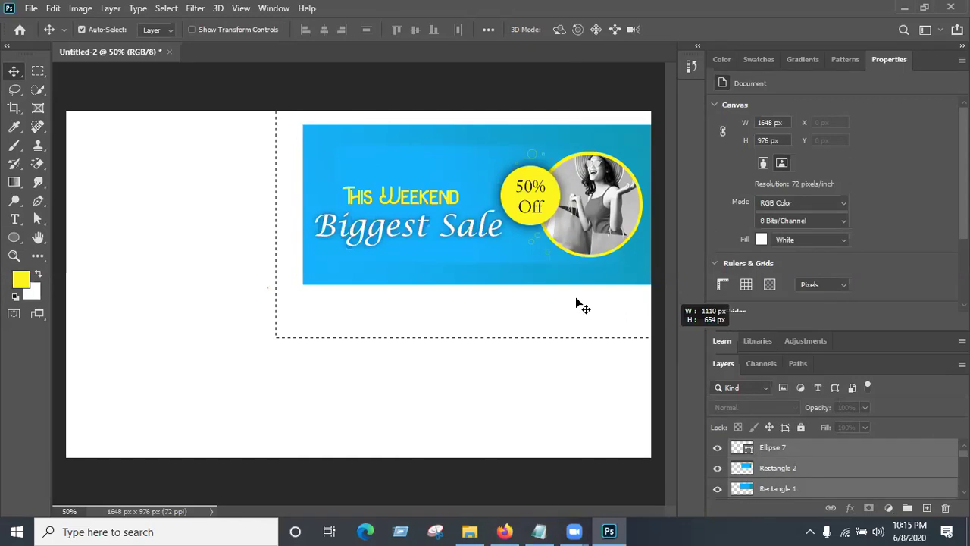
key("ctrl+g")
key("ctrl")
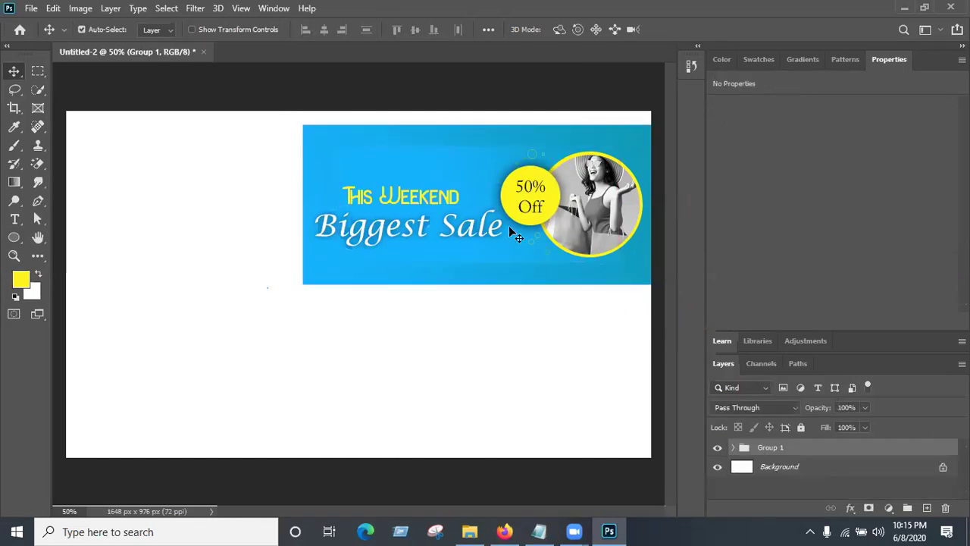
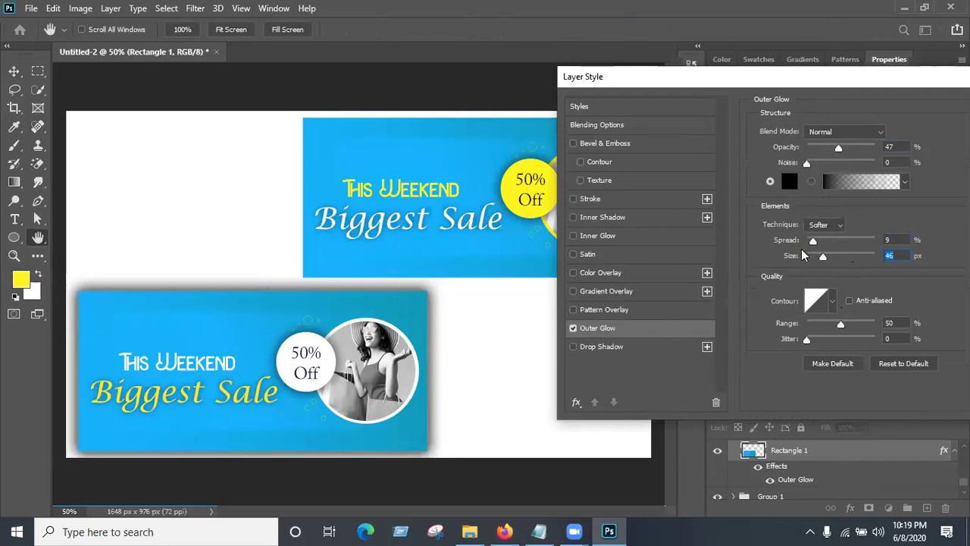
- Replace the lower banner background's outer glow with a drop shadow at 52% opacity, 15 px distance, 31% spread and 73 px size
left_click(573, 328)
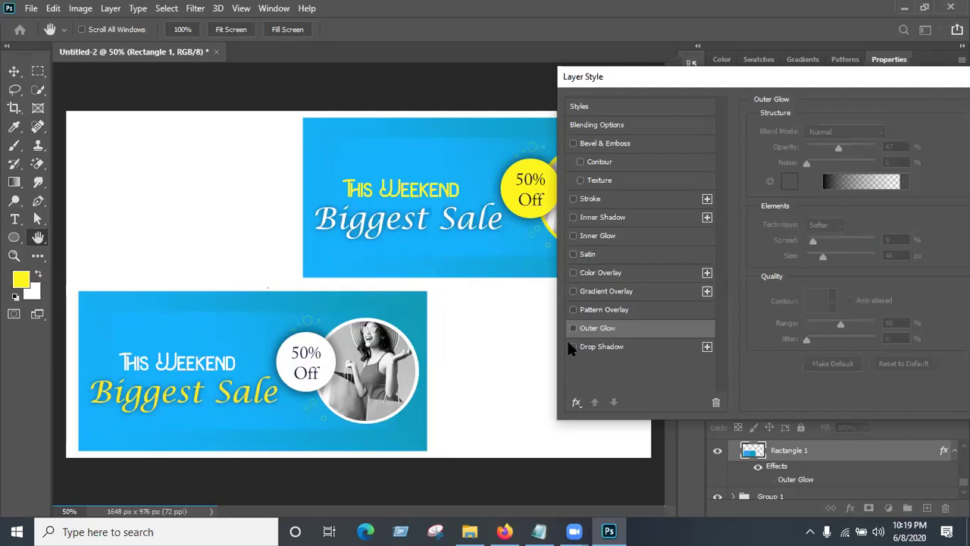
left_click(581, 349)
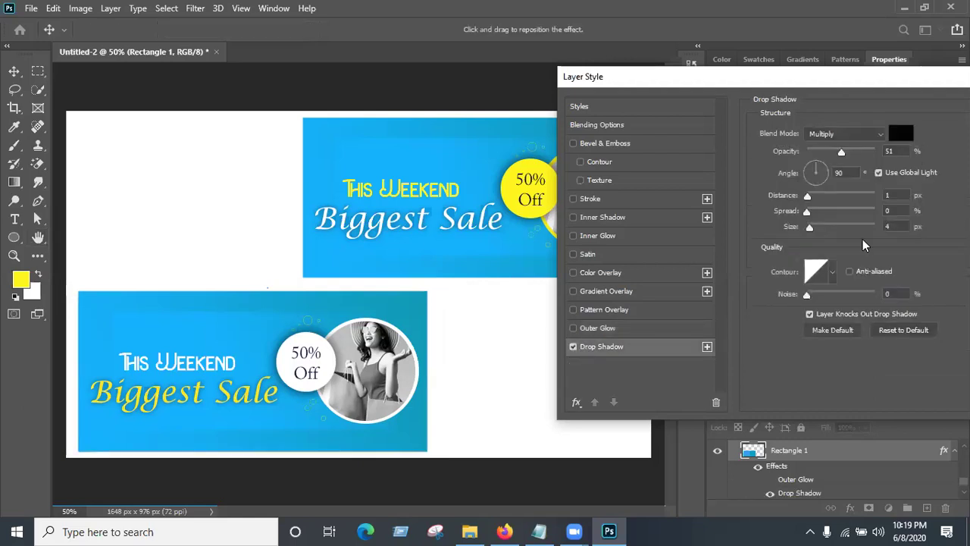
left_click(842, 152)
left_click_drag(808, 196, 829, 229)
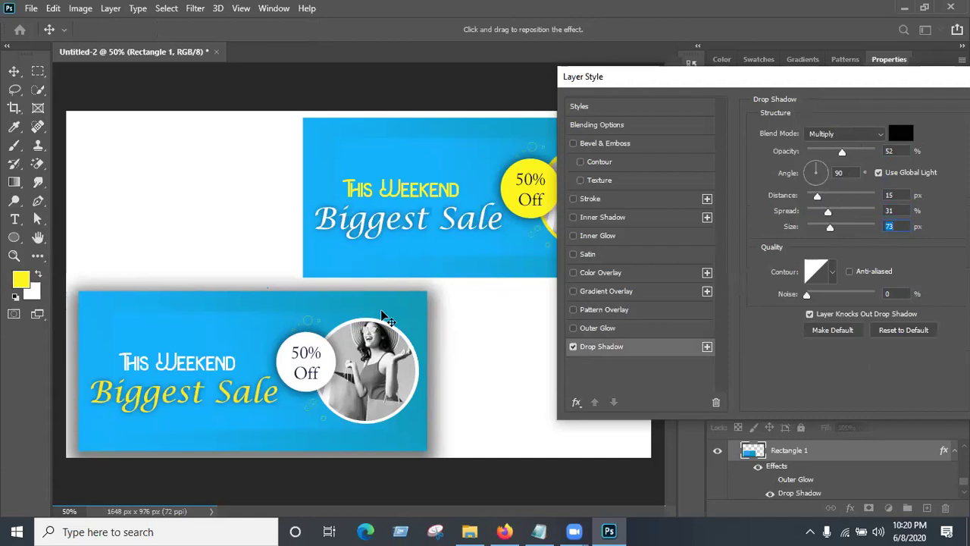
- Set the drop shadow's angle to -163°, distance to 85 px, spread to 0% and size to 161 px
mouse_move(808, 175)
left_mouse_down()
mouse_move(804, 185)
mouse_move(822, 178)
mouse_move(798, 178)
mouse_move(815, 194)
mouse_move(804, 175)
left_mouse_up()
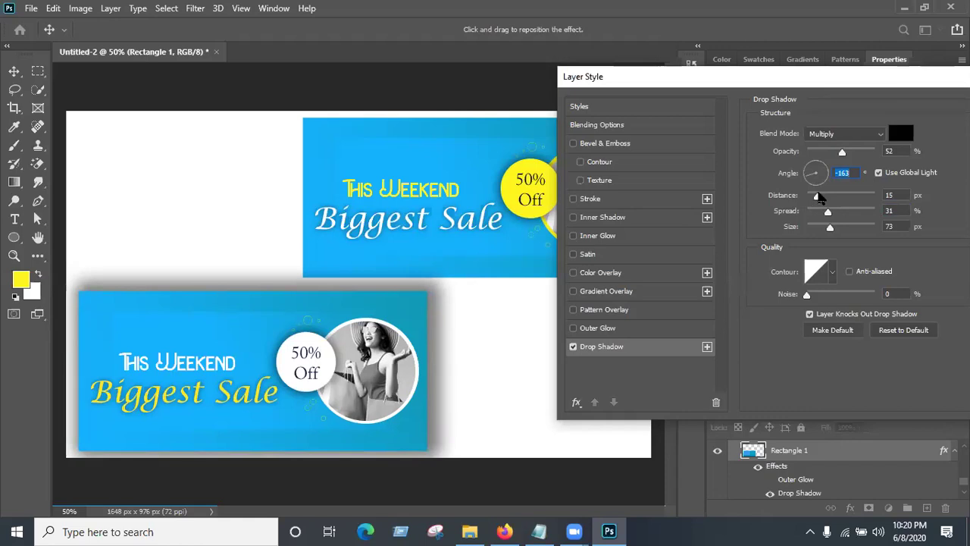
left_click_drag(817, 197, 804, 216)
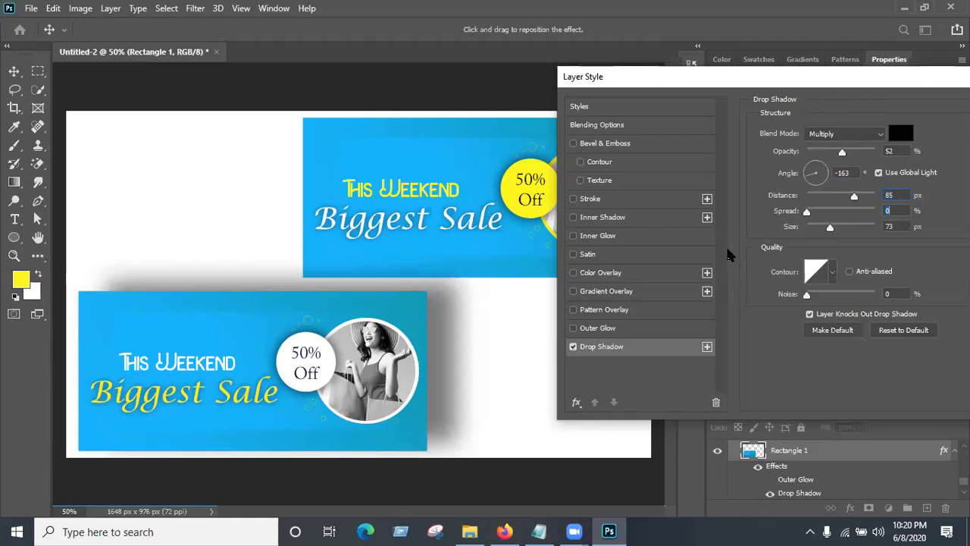
left_click_drag(831, 228, 854, 229)
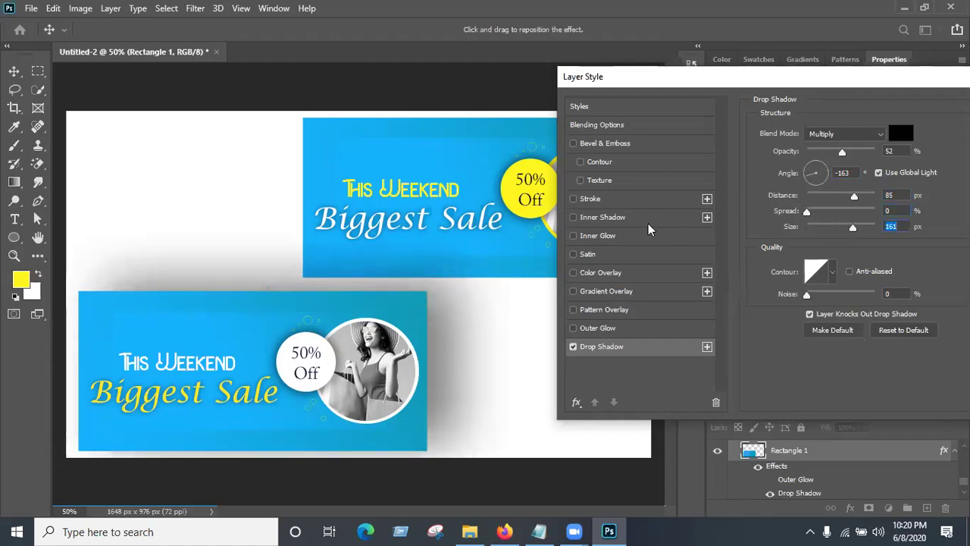
- Try the Normal, Overlay and Screen blend modes on the drop shadow, and return it to Multiply
left_click(840, 135)
left_click(836, 143)
left_click(839, 136)
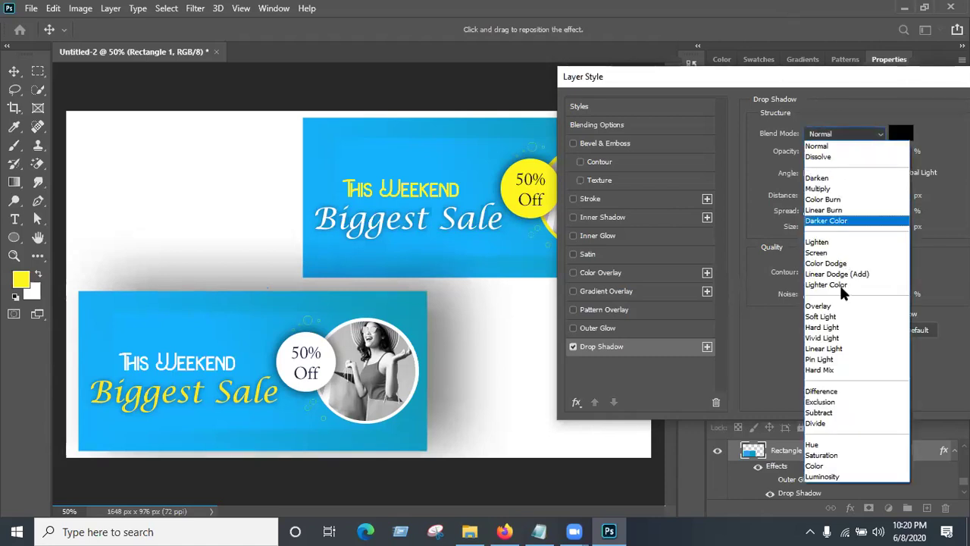
left_click(828, 307)
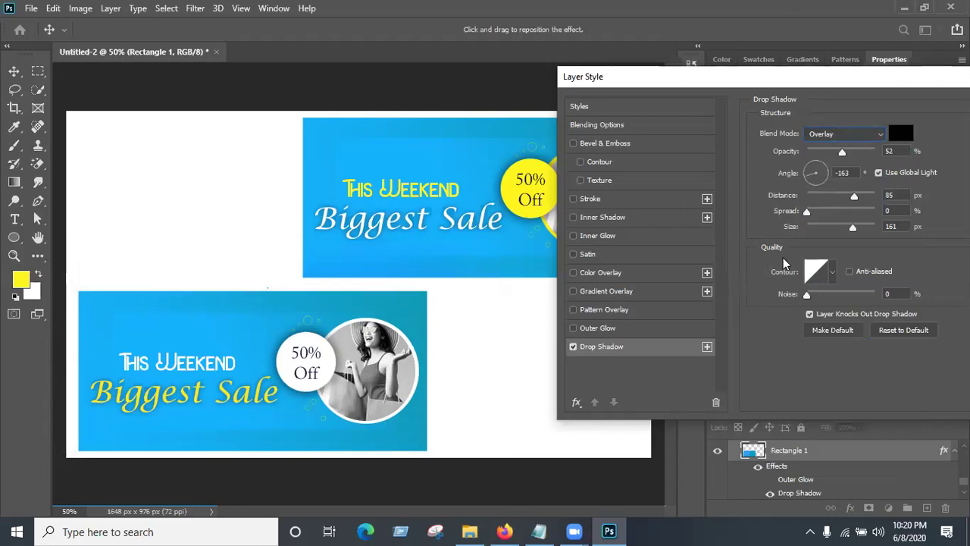
left_click(838, 134)
scroll(832, 166, "up", 1)
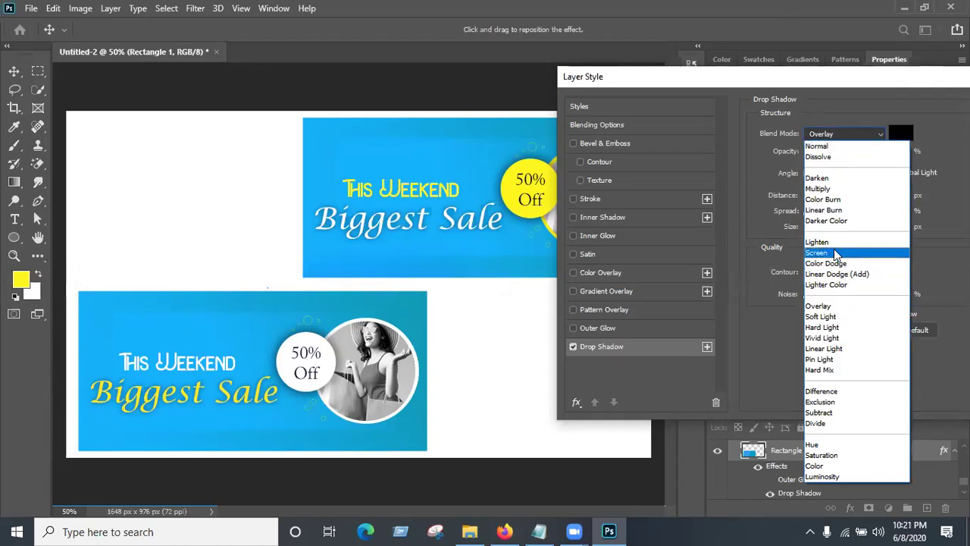
left_click(835, 253)
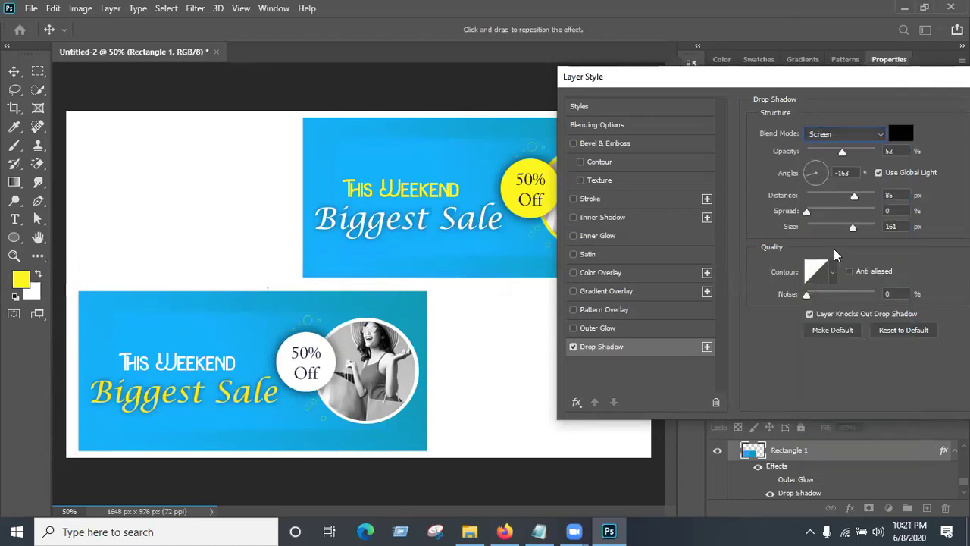
left_click(828, 136)
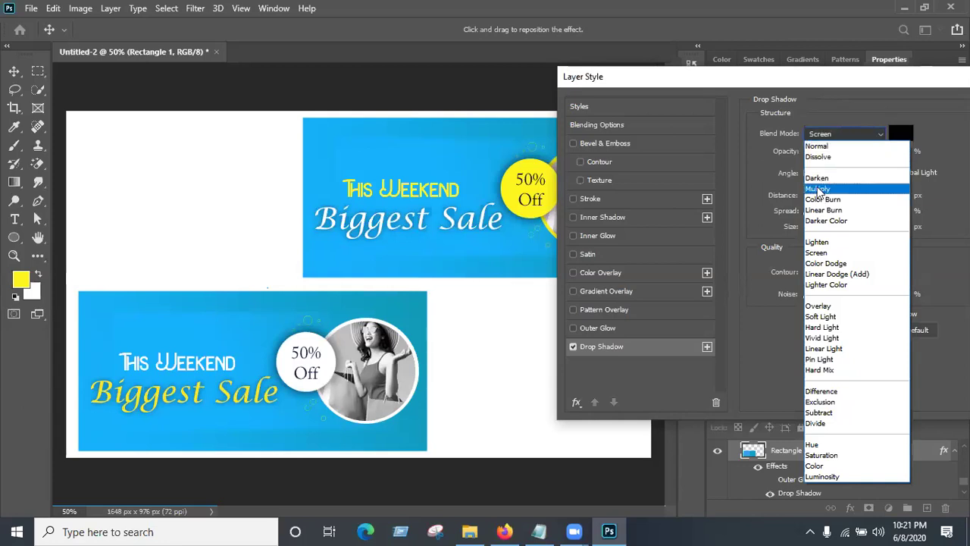
left_click(819, 188)
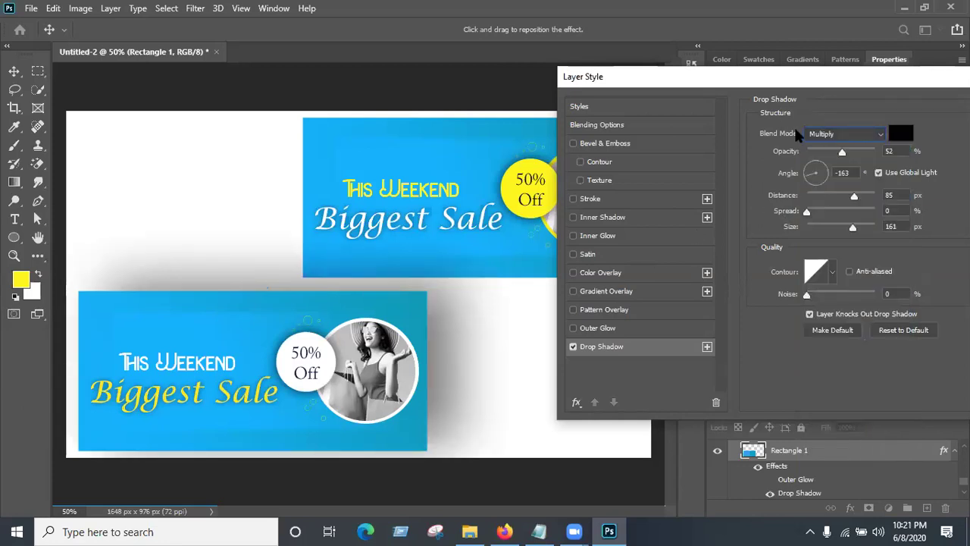
- Set the drop shadow's opacity to 45%, distance to 55 px and size to 76 px, and apply the layer style
left_click_drag(842, 152, 837, 156)
left_click_drag(850, 200, 844, 226)
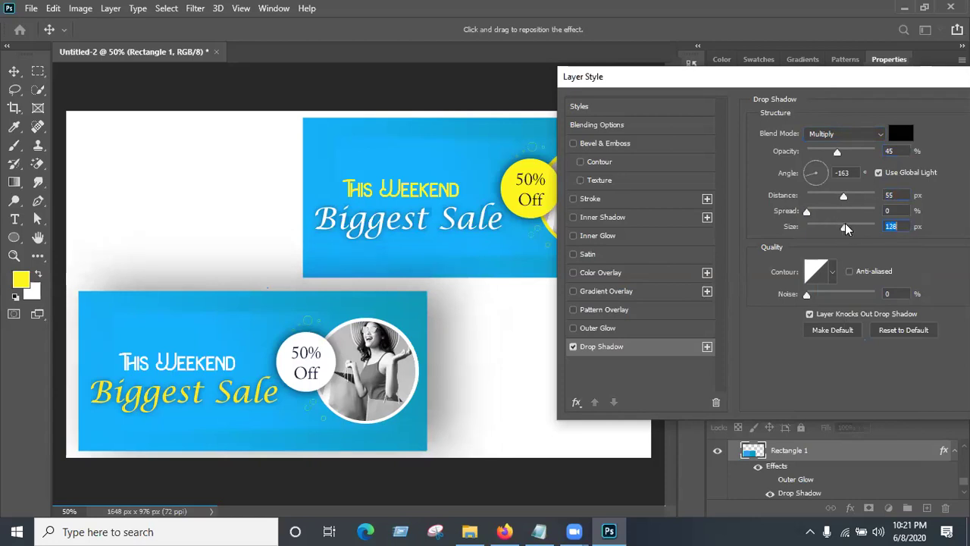
left_click_drag(844, 229, 835, 228)
left_click_drag(860, 85, 710, 99)
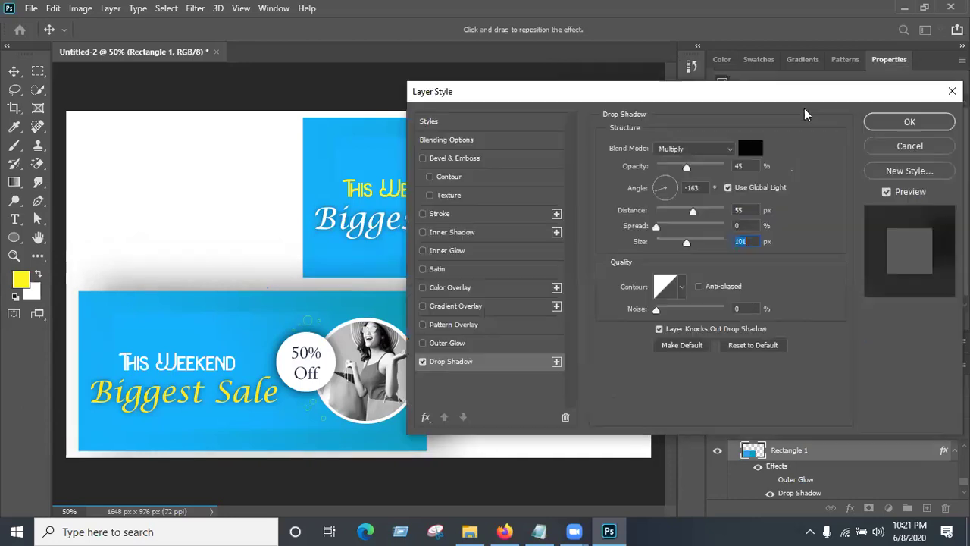
left_click_drag(687, 242, 680, 243)
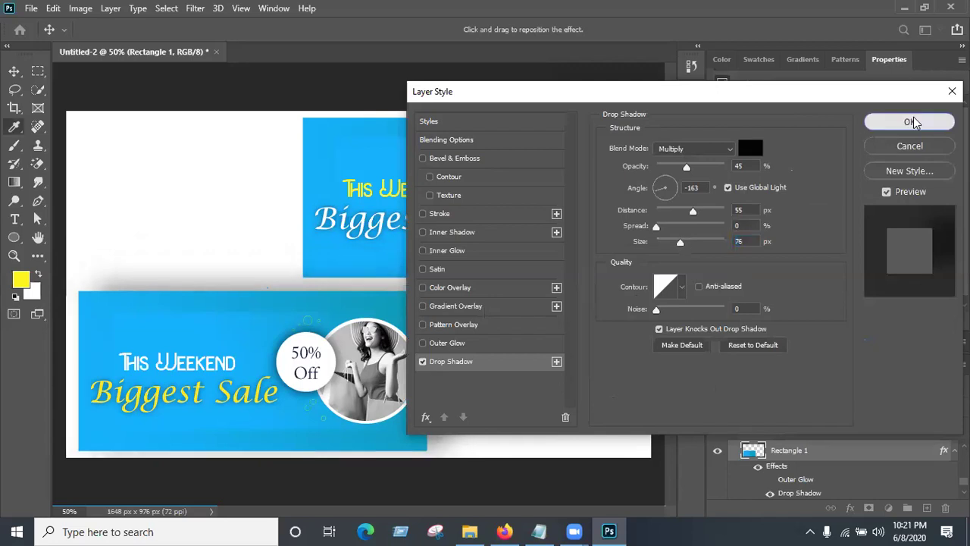
left_click(912, 121)
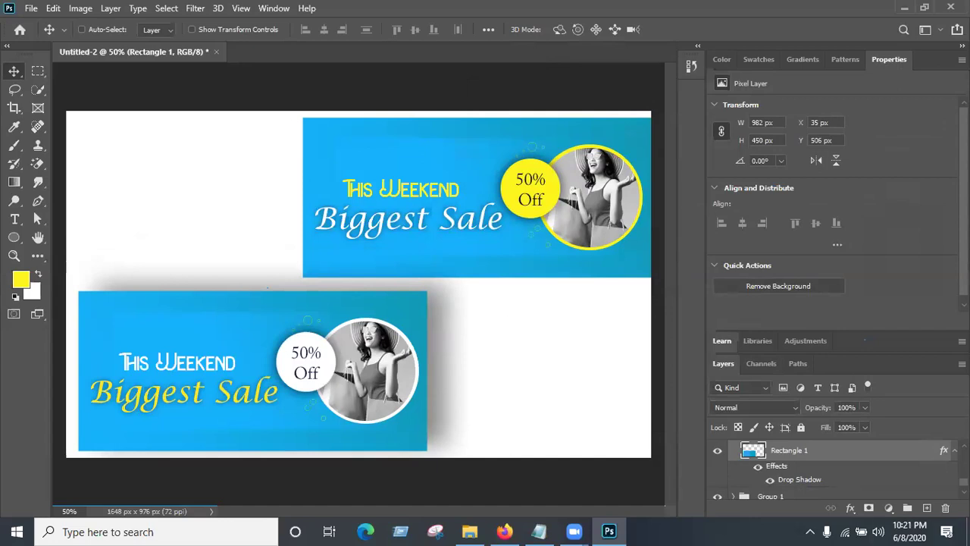
- Collapse the Group 1 copy group and add a new empty layer directly above the Background layer
scroll(834, 466, "up", 5)
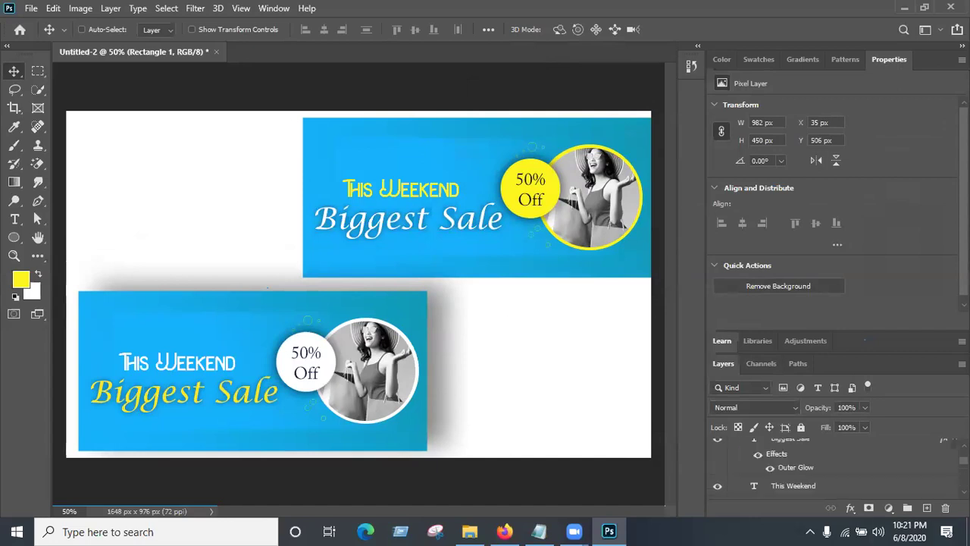
left_click(732, 447)
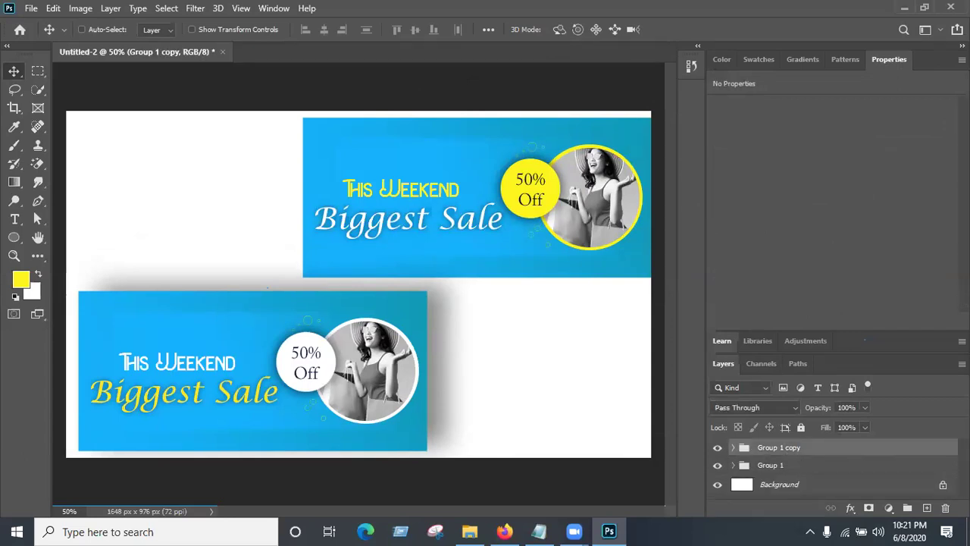
left_click(775, 489)
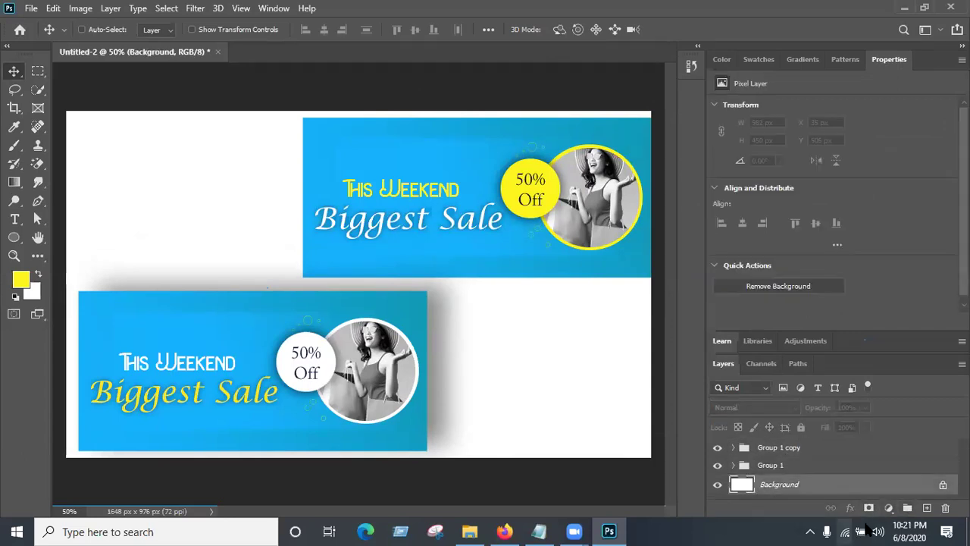
left_click(924, 507)
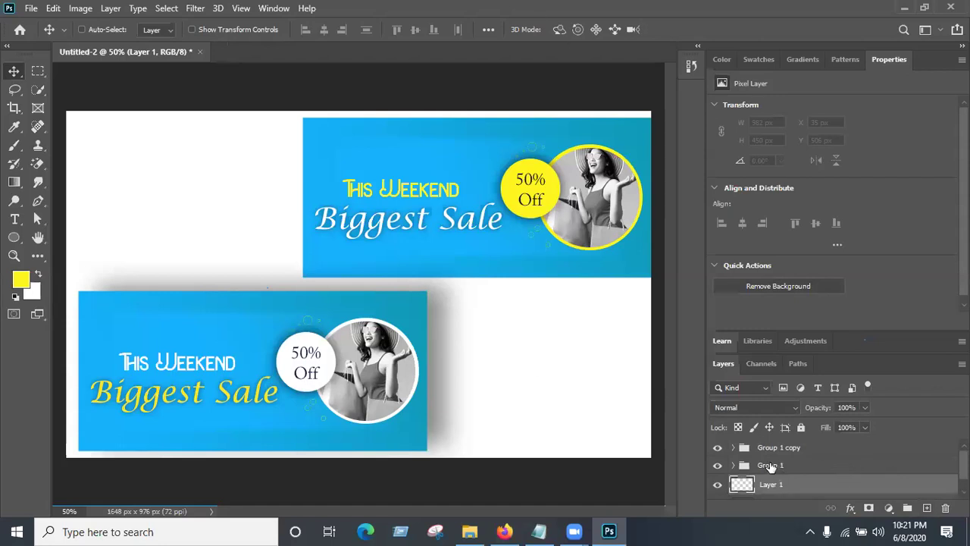
- Fill the empty layer above the Background with the yellow foreground colour
key("alt+BackSpace")
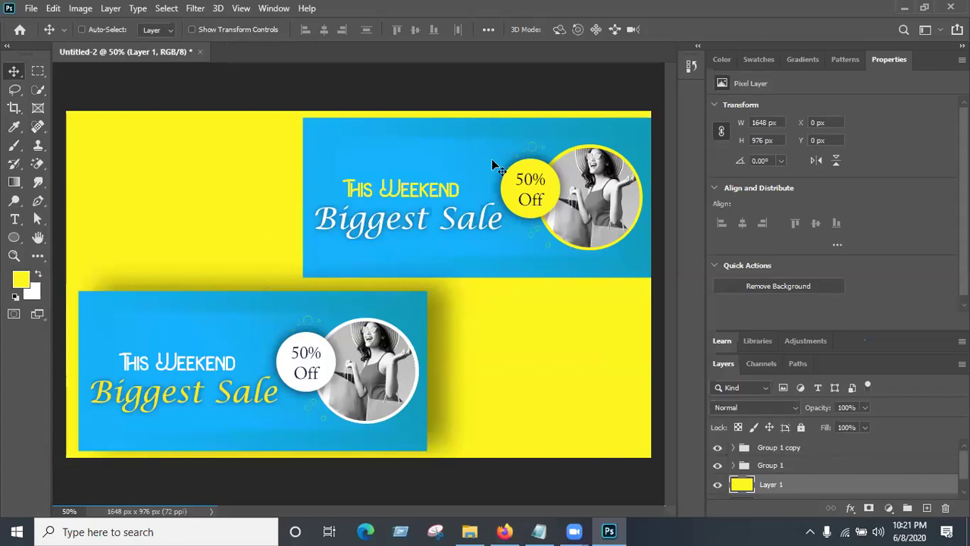
- Nudge the Group 1 banner left so a narrow yellow margin separates it from the canvas's right edge
left_click(781, 465)
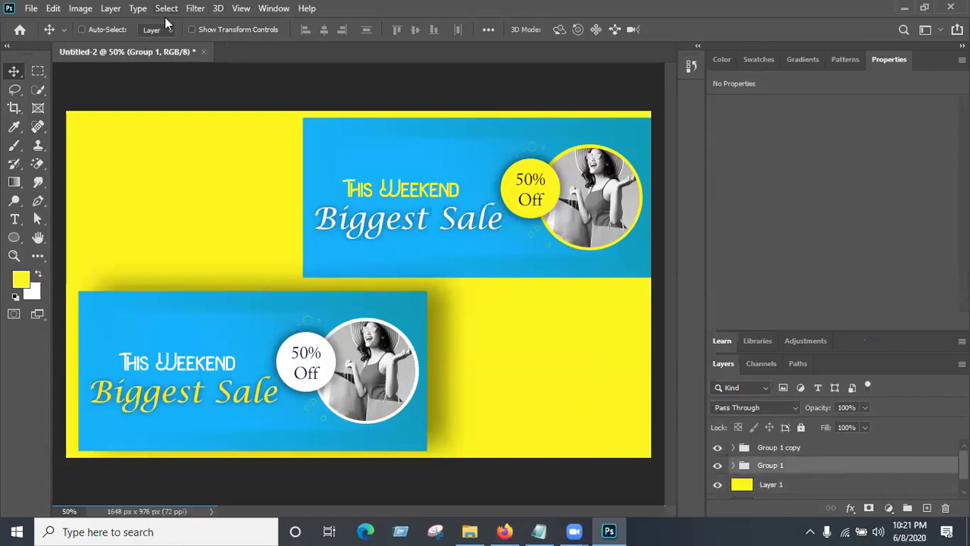
key("Left")
key("Left")
key("Left")
key("Left")
key("Left")
key("Left")
key("Left")
key("Left")
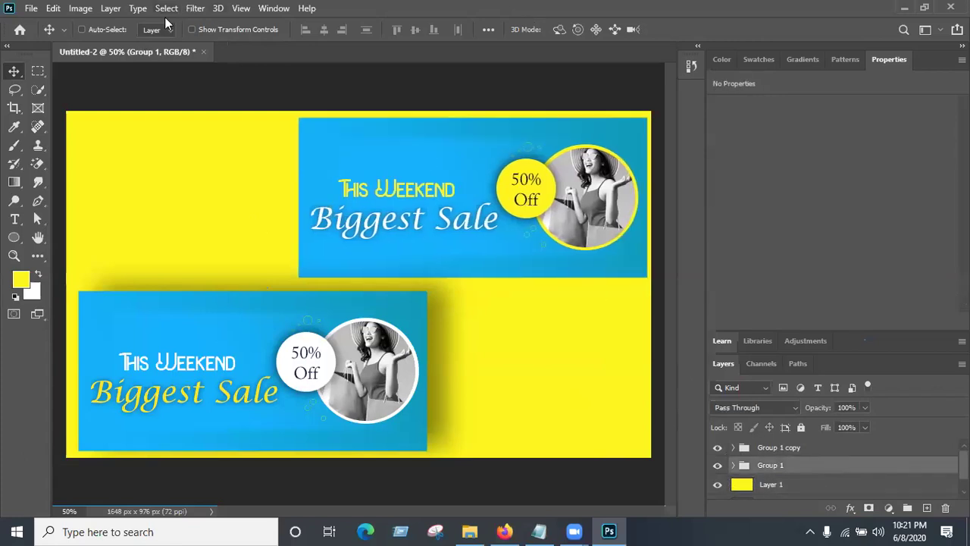
key("Left")
key("Left")
key("Left")
key("Left")
key("Left")
key("Left")
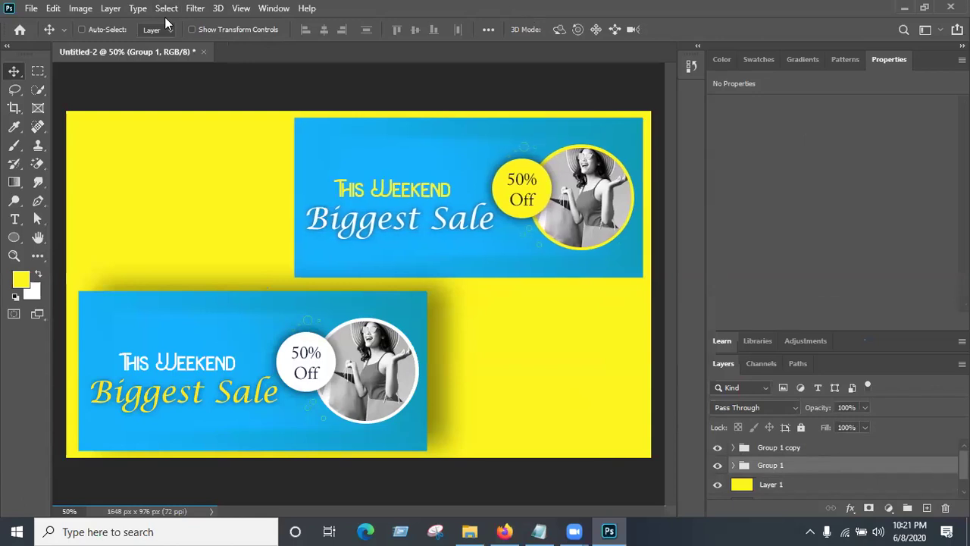
key("Left")
key("Left")
key("Left")
key("Left")
key("Left")
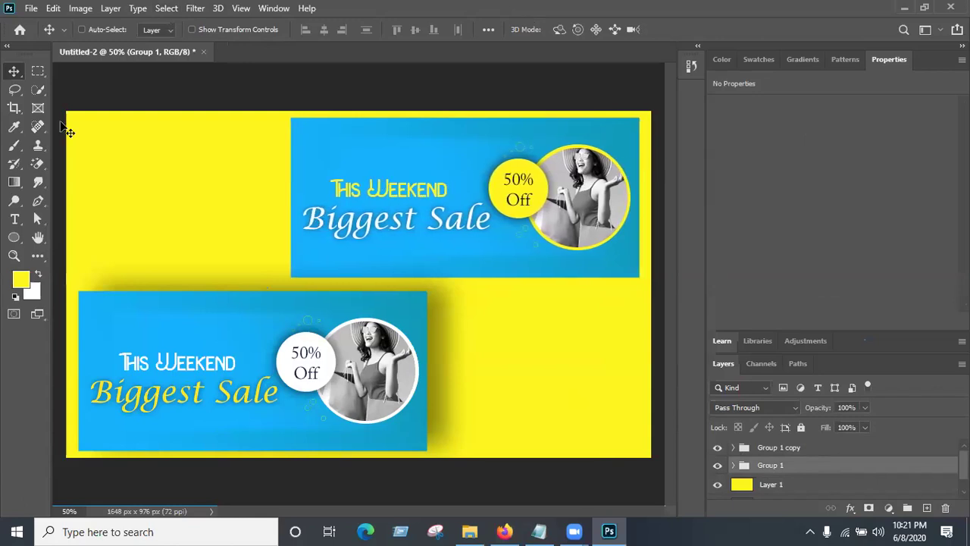
- Nudge the Group 1 copy banner slightly left, closer to the canvas's left edge
left_click(828, 453)
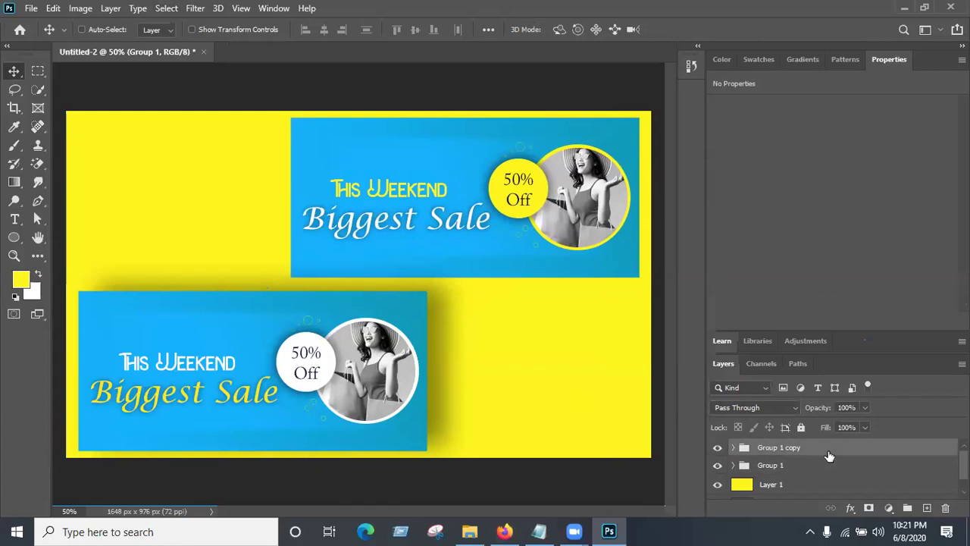
key("Left")
key("Left")
key("Left")
key("Left")
key("Left")
key("Left")
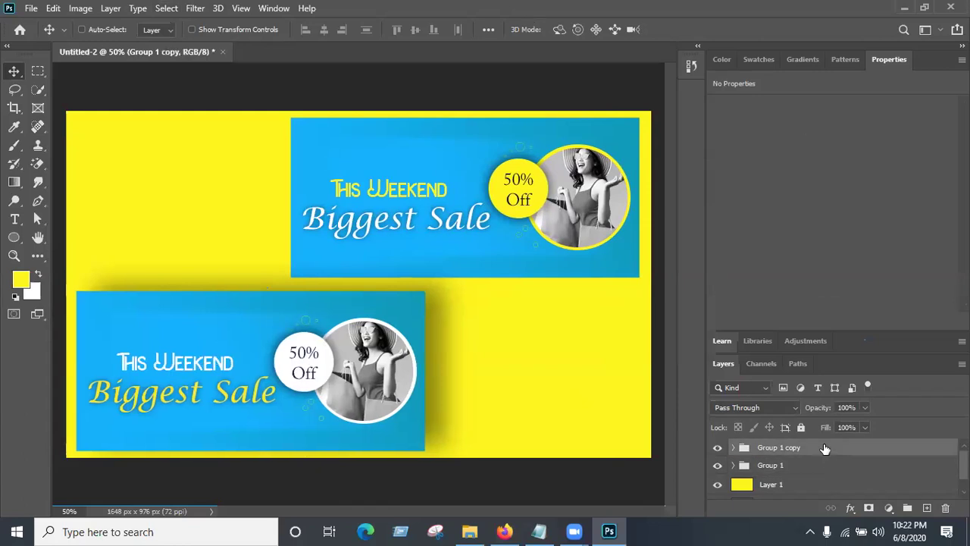
- Hide and show the yellow Layer 1 to compare both banners on white and yellow backgrounds
scroll(834, 466, "down", 1)
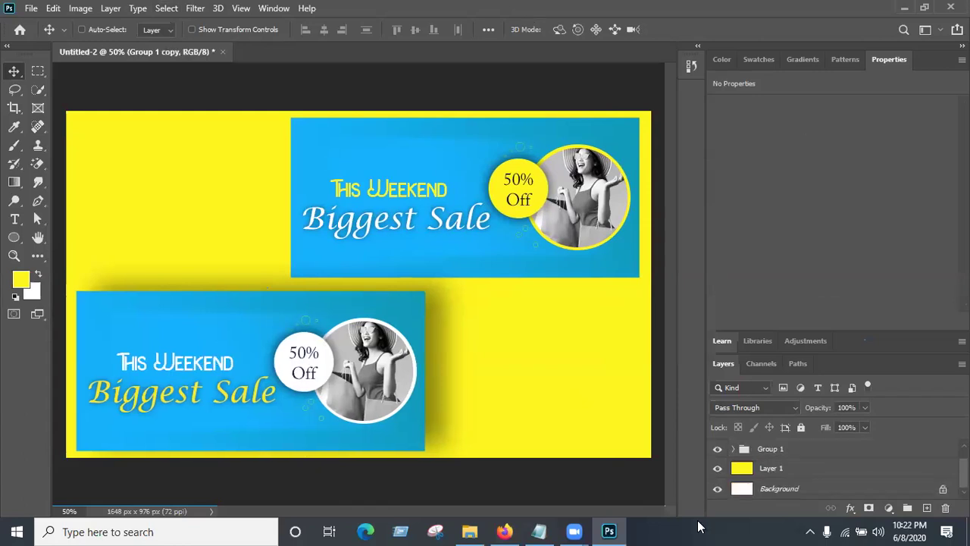
scroll(716, 491, "up", 1)
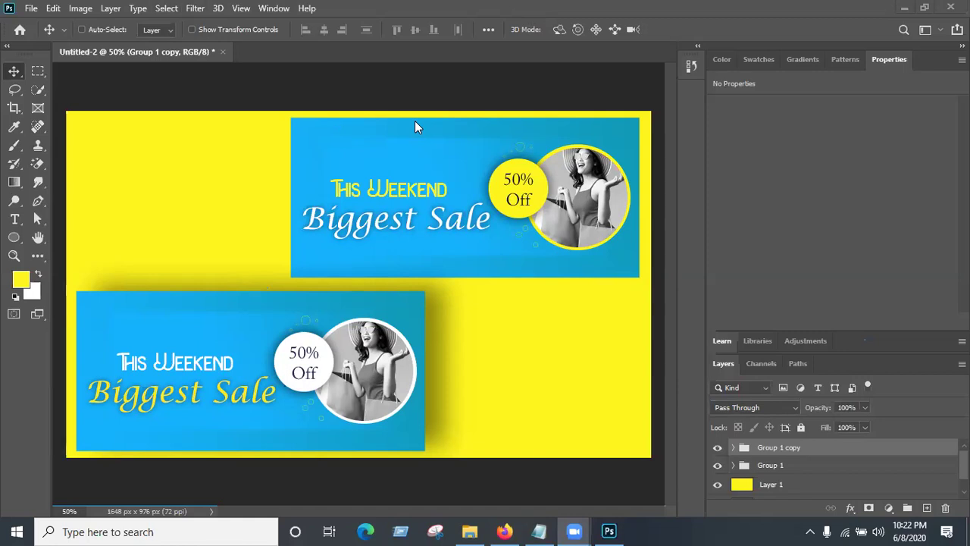
left_click(717, 485)
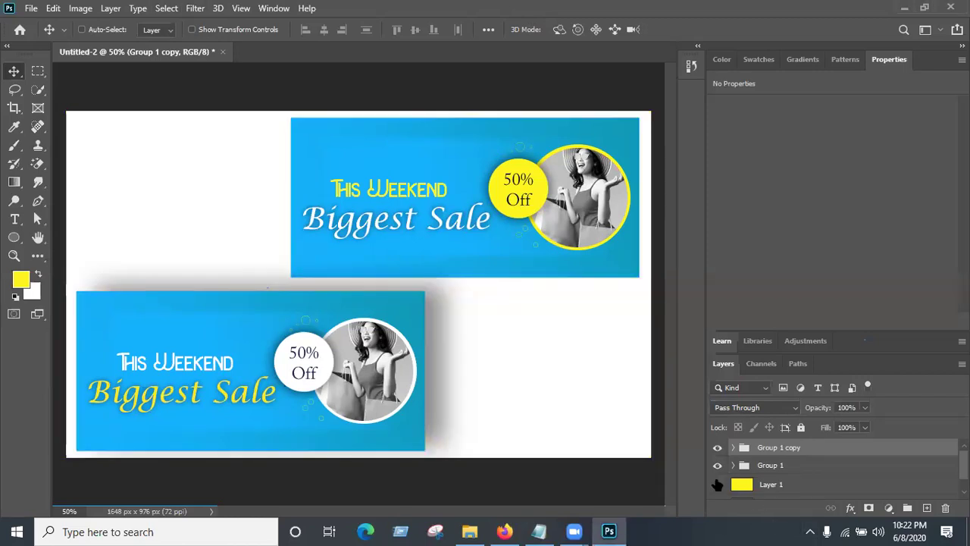
left_click(717, 485)
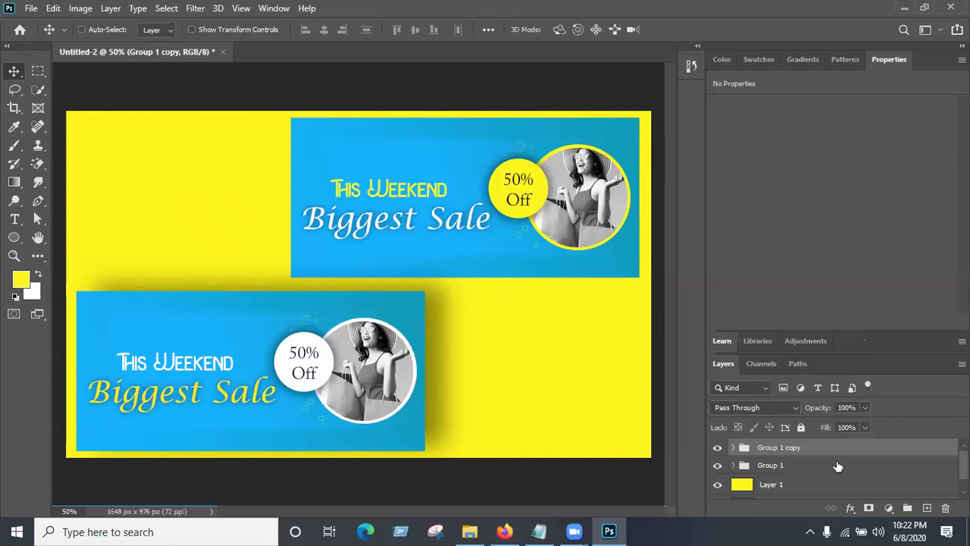
- Select Layer 1 and set the Gradient tool to the Foreground to Background preset from Basics
left_click(763, 485)
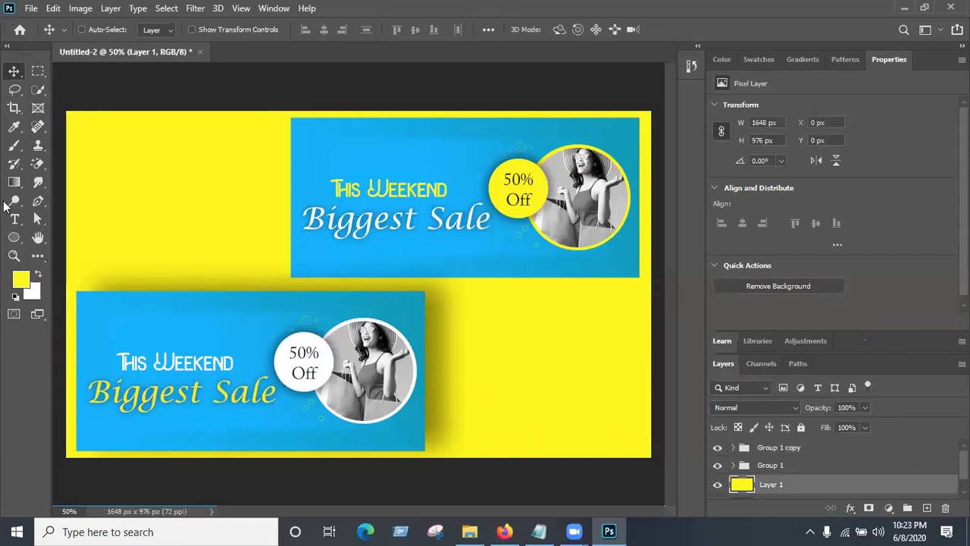
left_click(13, 182)
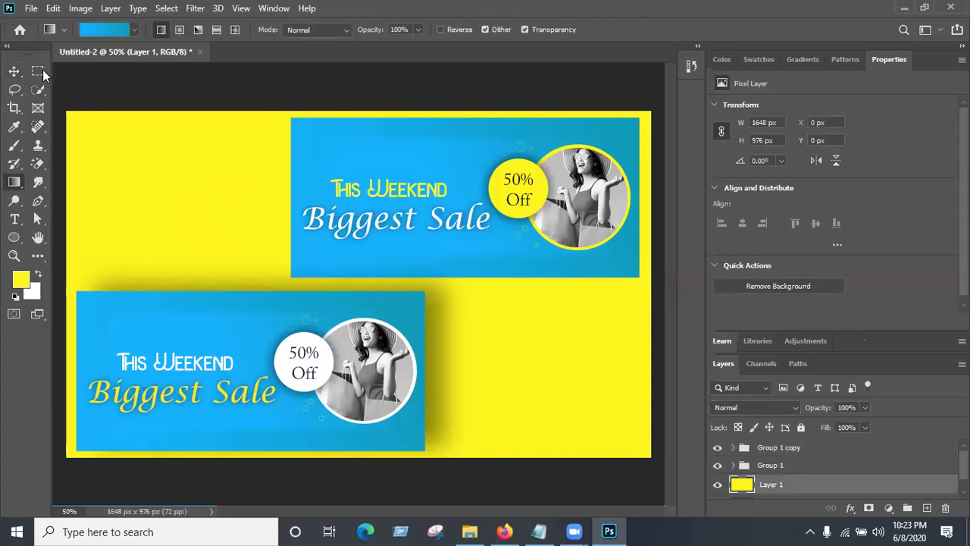
left_click(94, 31)
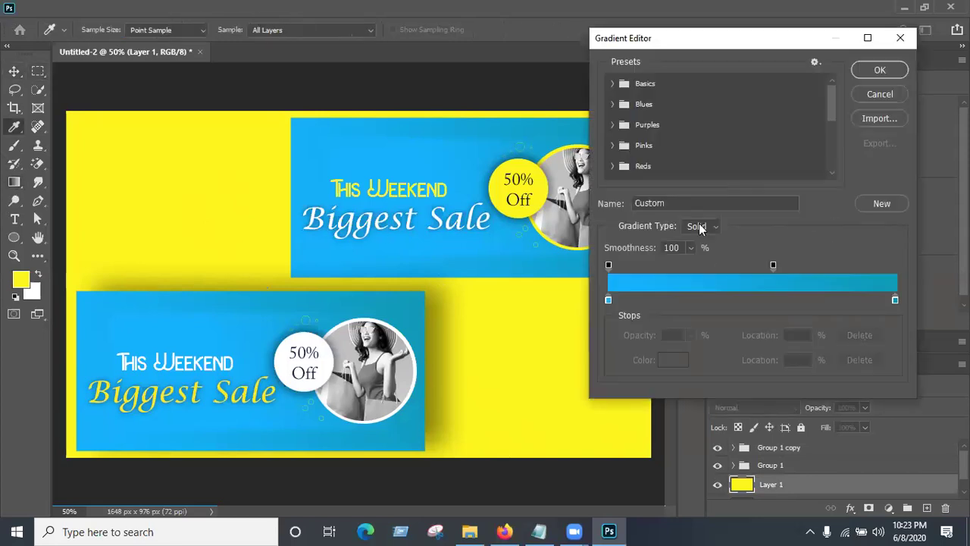
left_click(628, 106)
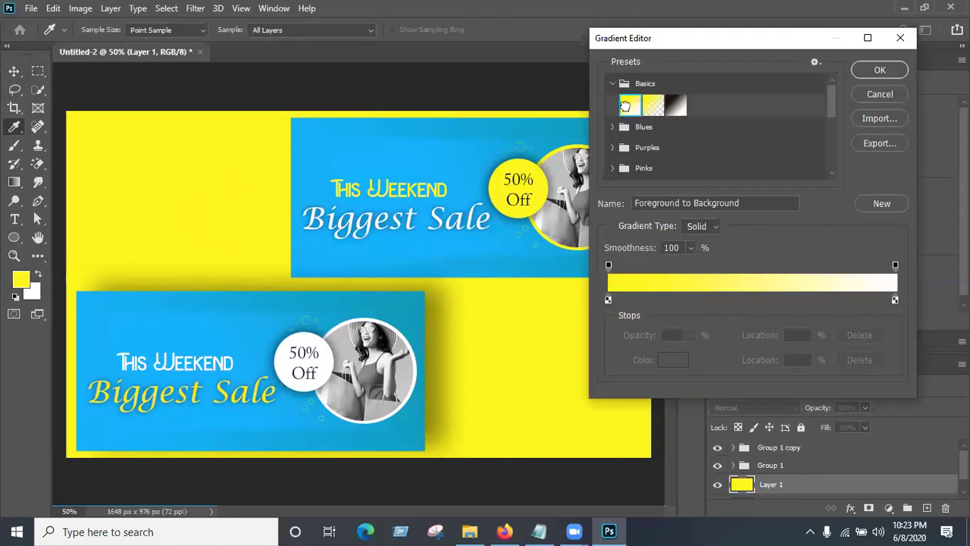
left_click(853, 75)
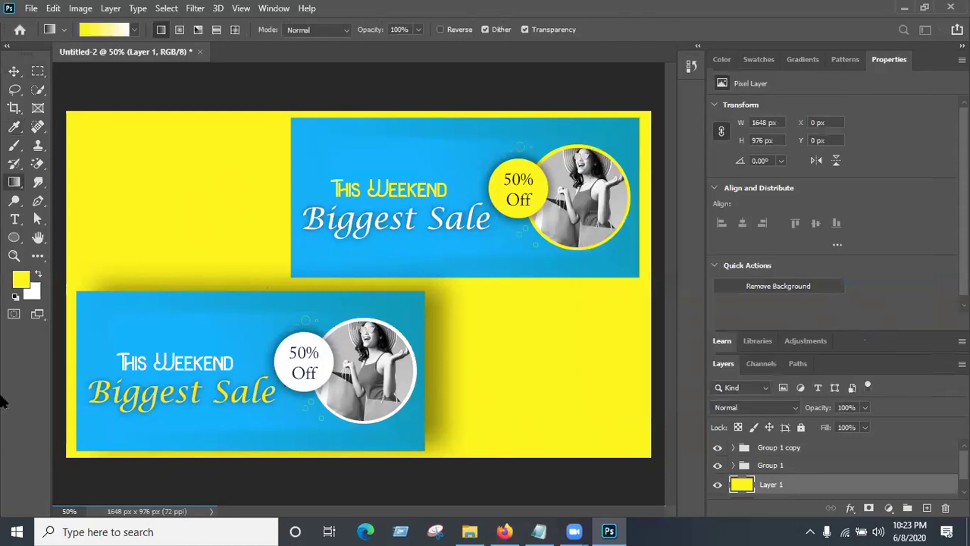
- Load Layer 1 as a selection and try yellow-to-white linear gradients across it in several diagonal directions
left_click(743, 484, "ctrl")
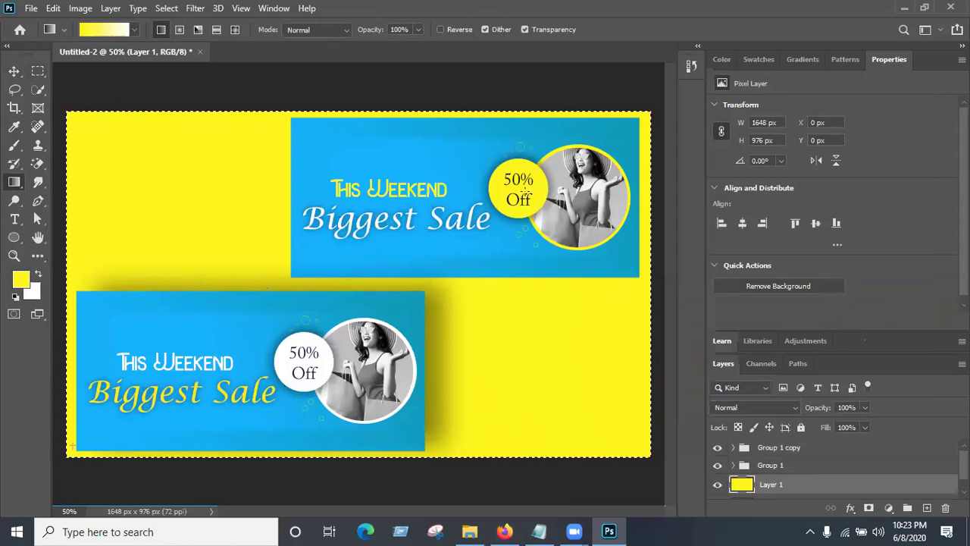
left_click_drag(304, 296, 490, 185)
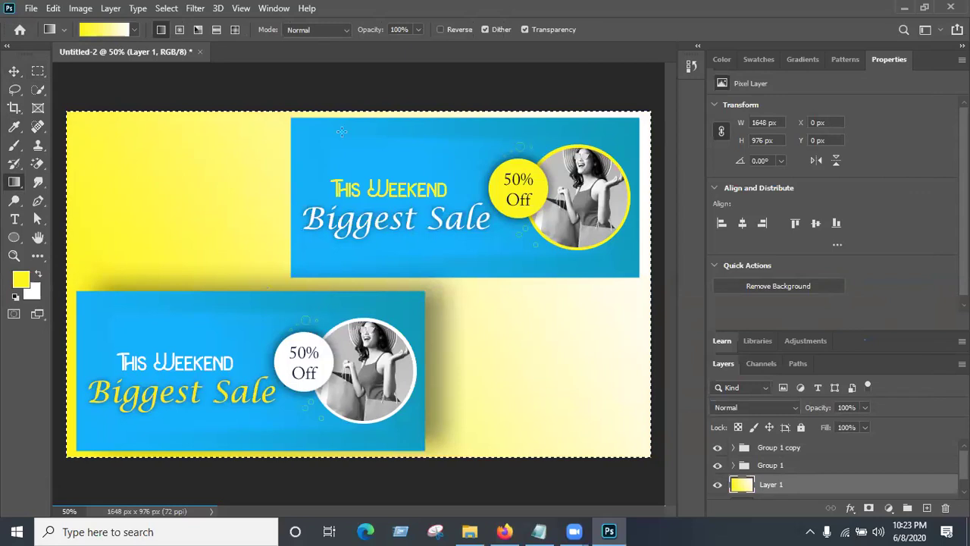
left_click_drag(70, 116, 646, 453)
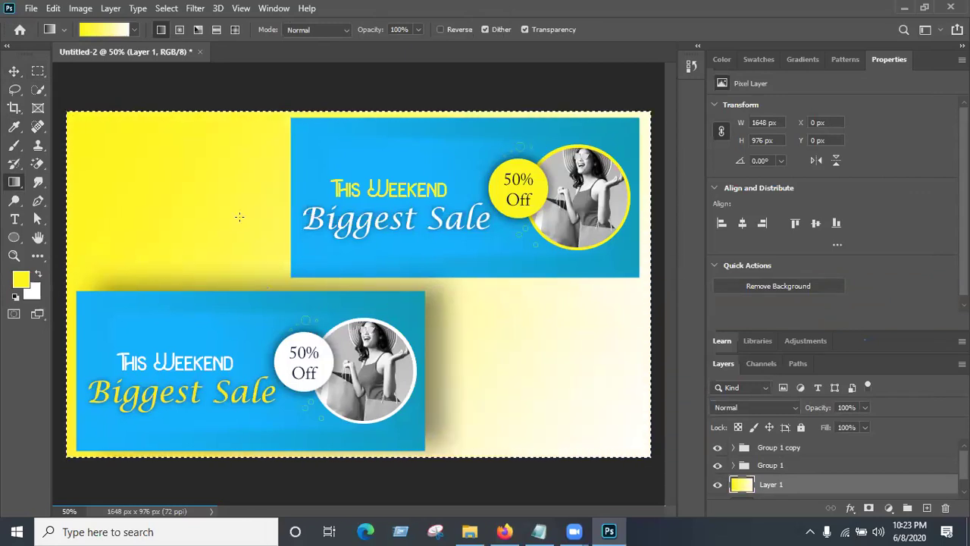
left_click_drag(97, 125, 596, 406)
left_click_drag(584, 148, 394, 296)
left_click_drag(527, 144, 347, 240)
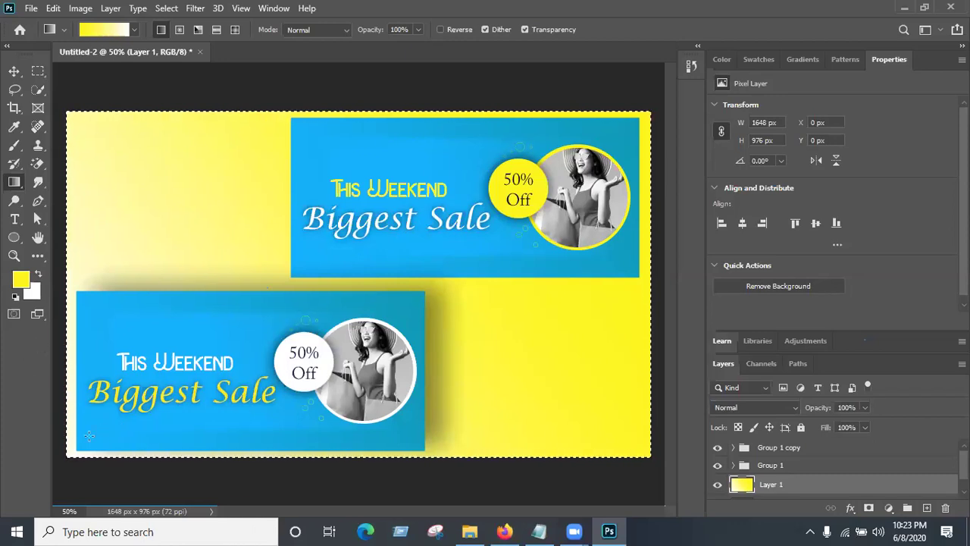
left_click_drag(89, 436, 447, 232)
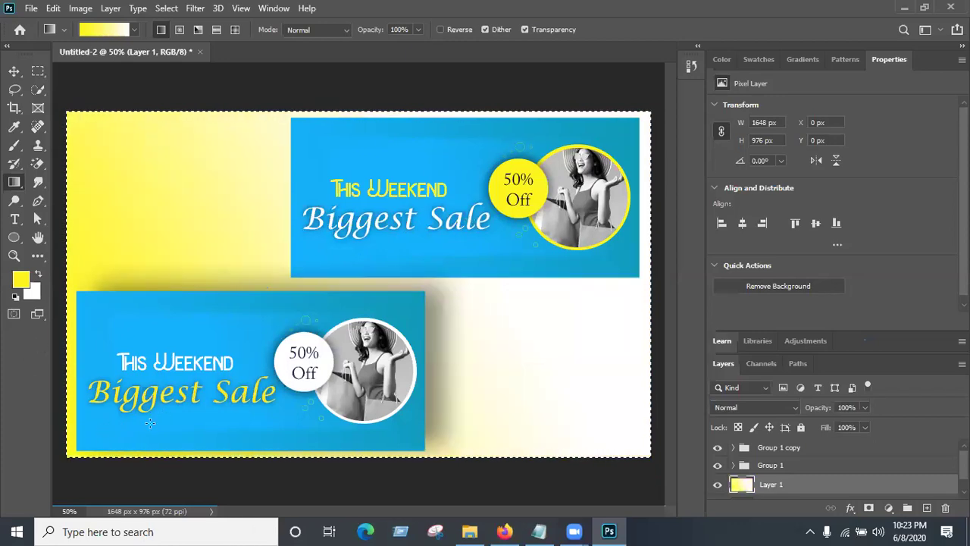
left_click_drag(576, 156, 641, 106)
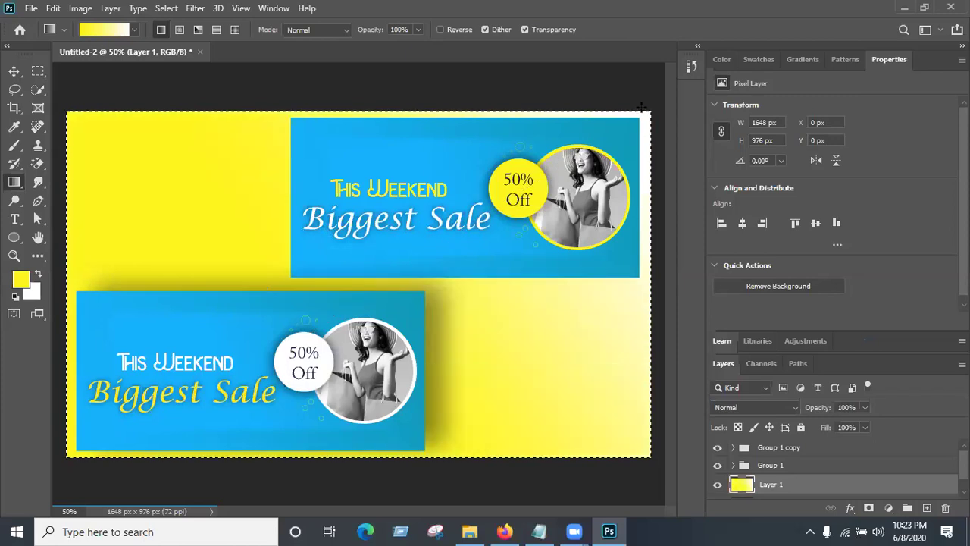
- Move the gradient's opacity midpoint to location 69% in the Gradient Editor and accept the custom gradient
left_click(85, 30)
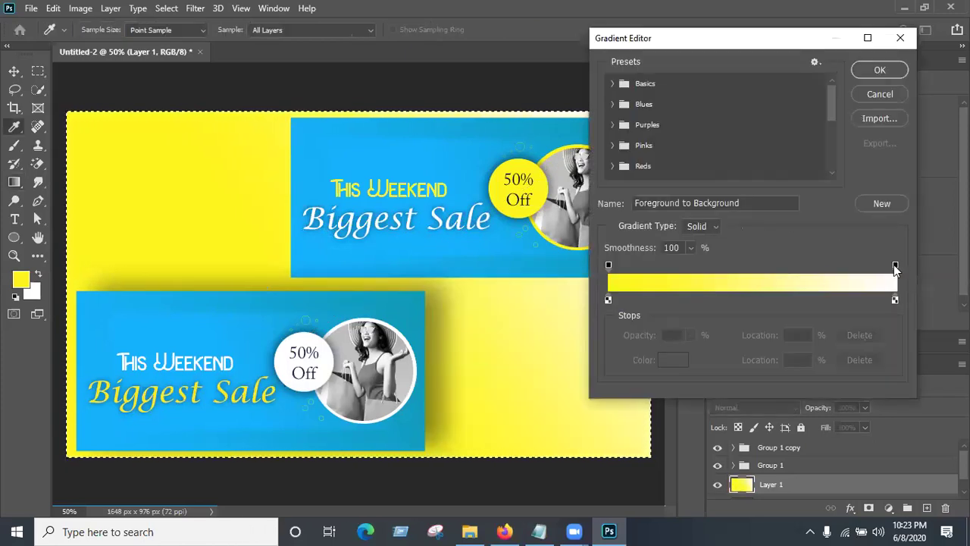
left_click(608, 266)
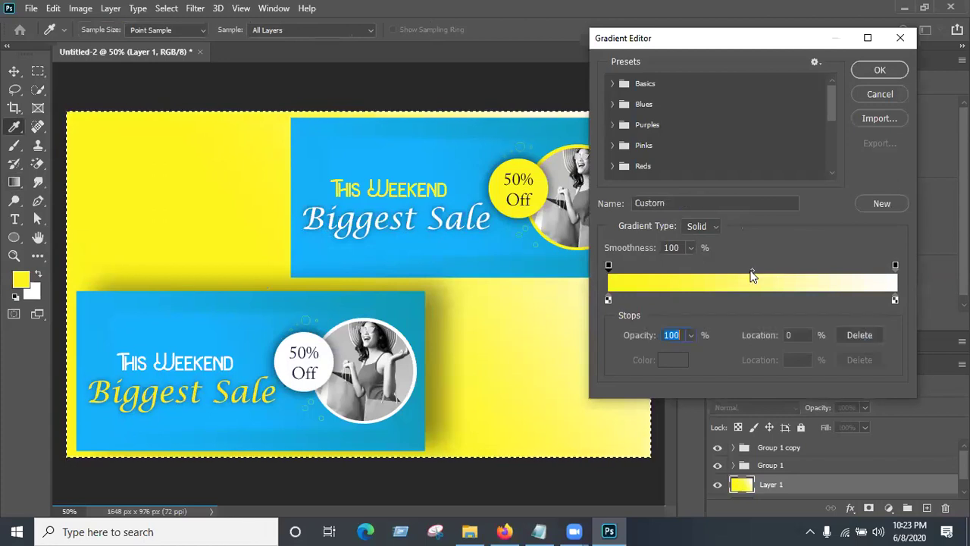
left_click_drag(762, 275, 807, 270)
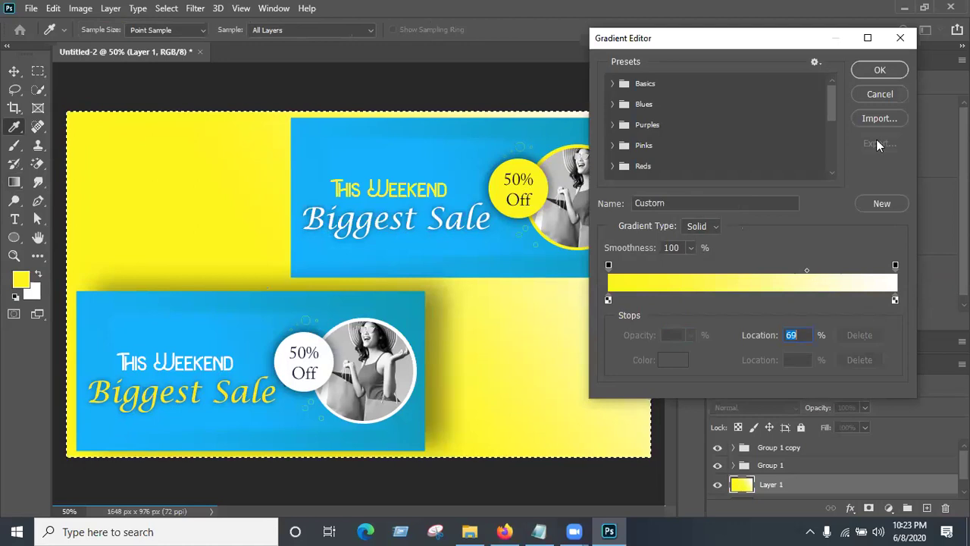
left_click(872, 72)
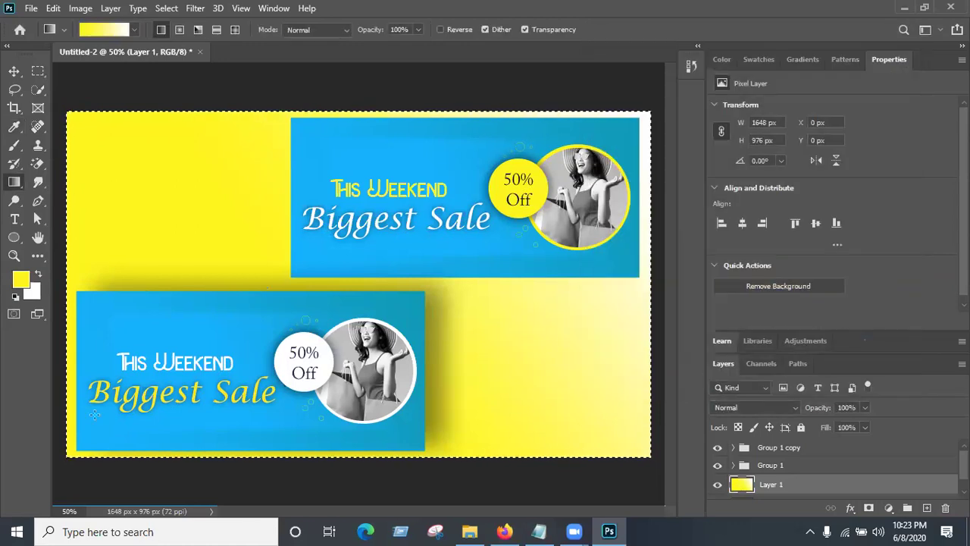
- Redraw Layer 1's gradient from yellow near the lower banner to white at the canvas's upper-right corner, deselect, and return to the Move tool
left_click_drag(635, 135, 141, 404)
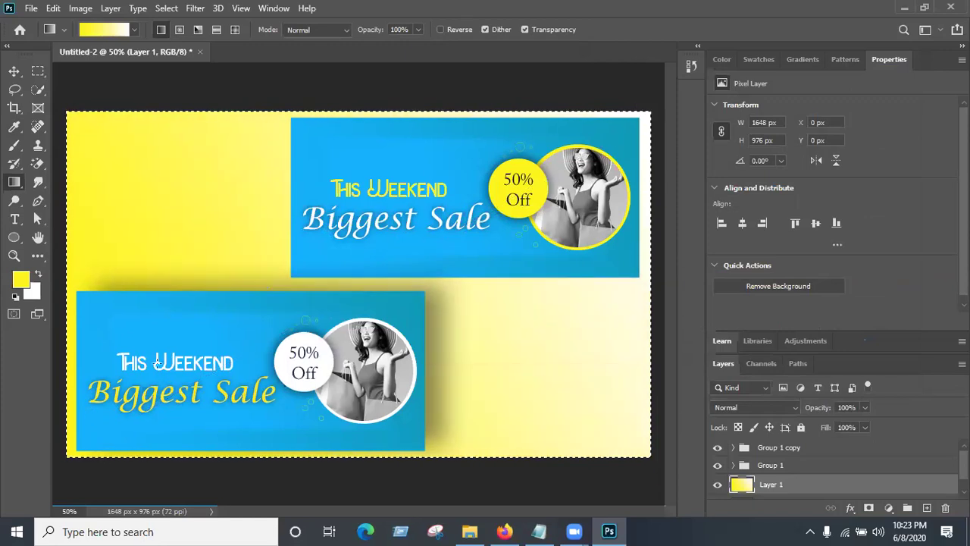
left_click_drag(245, 342, 621, 123)
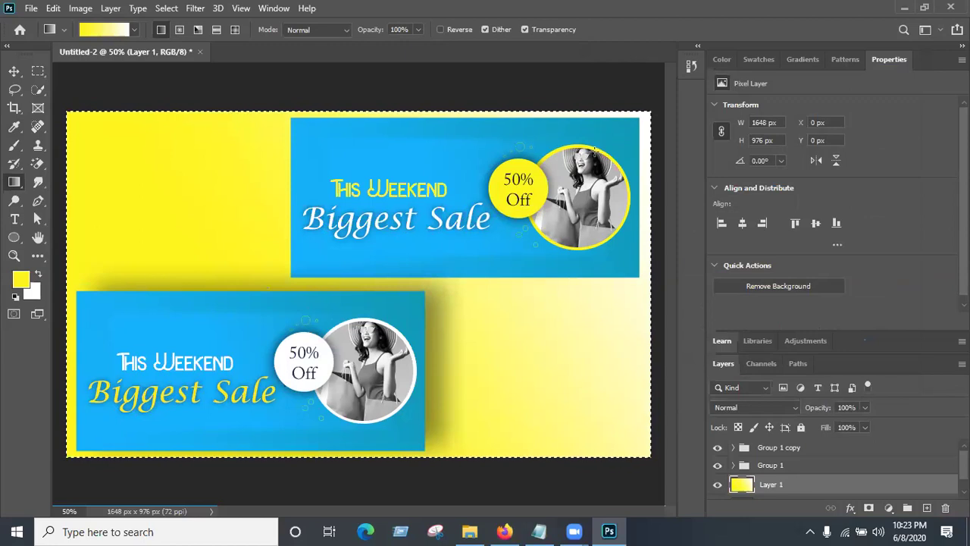
key("ctrl+d")
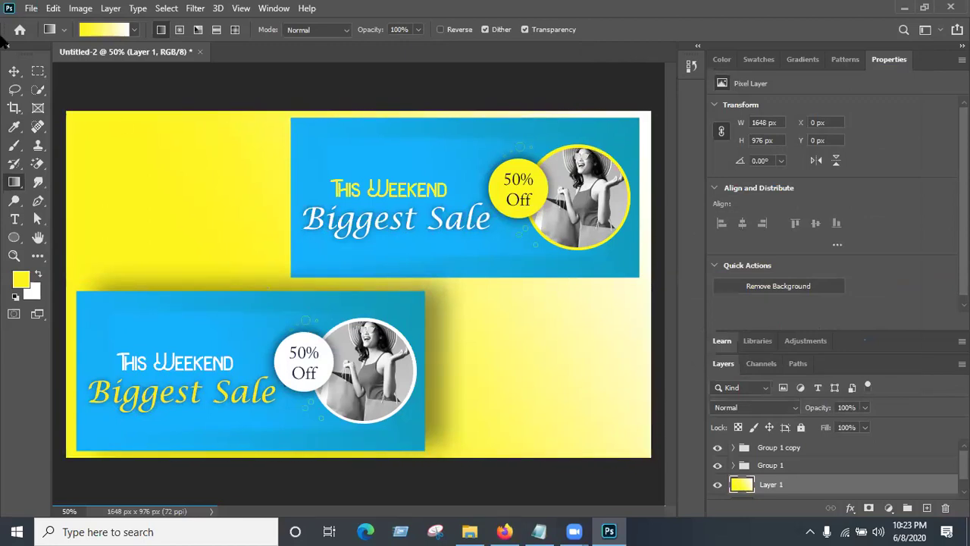
left_click(14, 70)
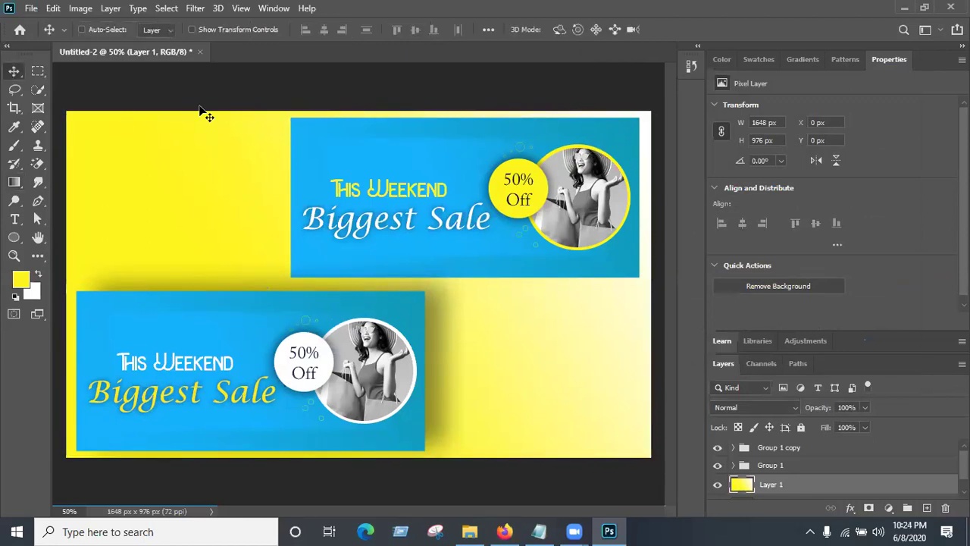
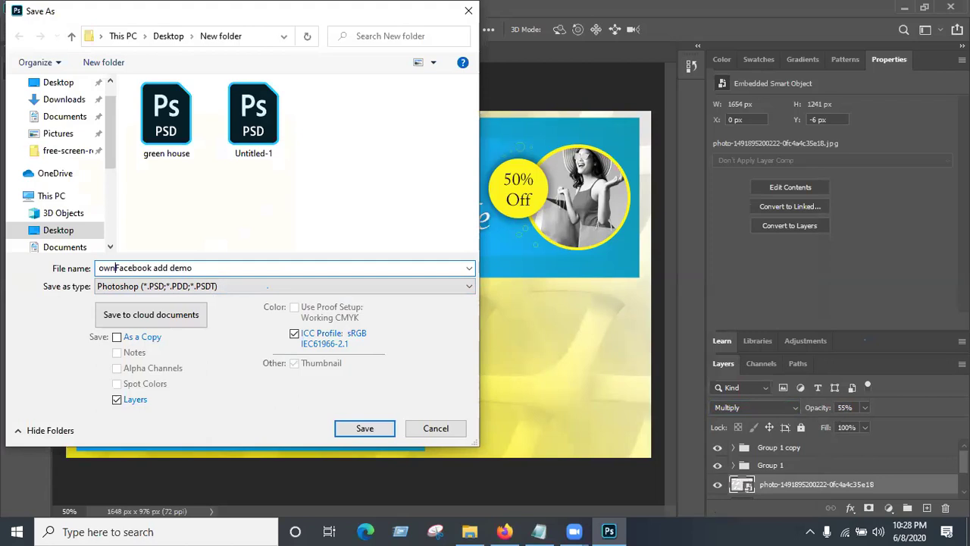
- Save the document with layers as the Photoshop file own Facebook add demo in New folder on the Desktop
left_click(361, 432)
left_click(640, 150)
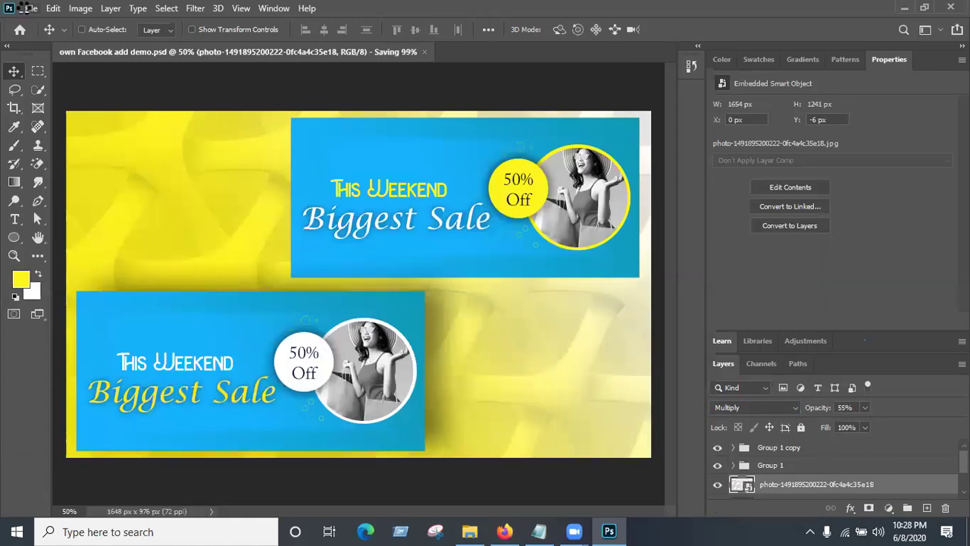
- Save a JPEG copy of the design as own Facebook add demo in New folder, with Maximum quality 12 and Baseline ("Standard") format
left_click(31, 9)
left_click(314, 176)
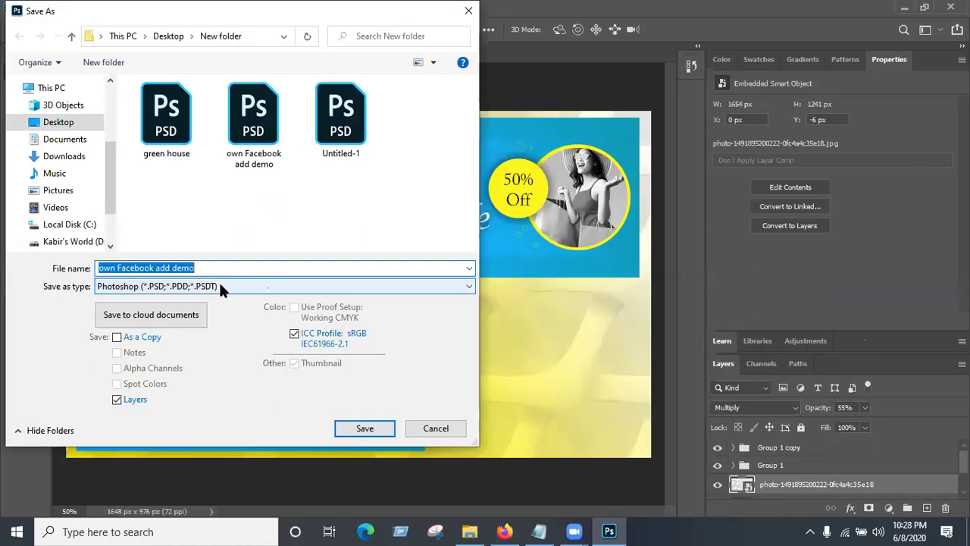
left_click(219, 286)
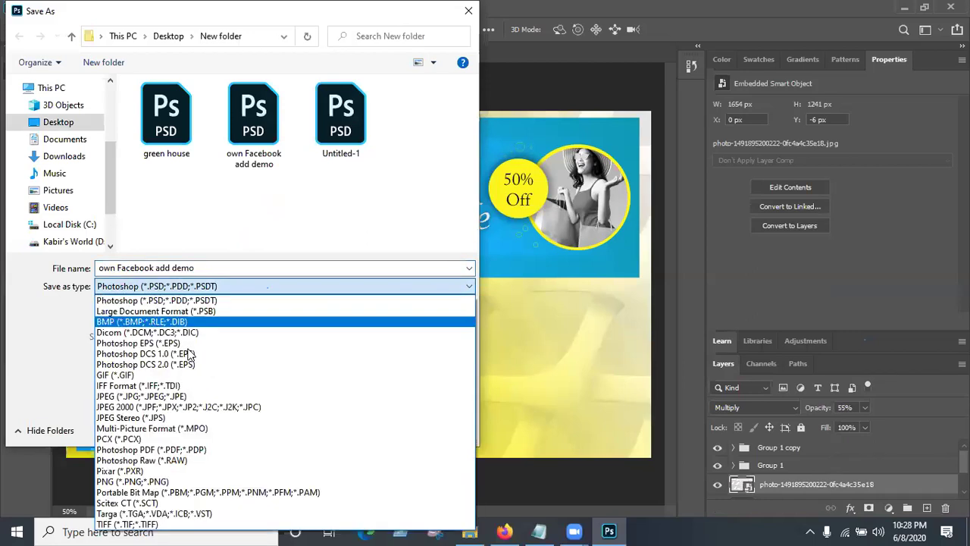
left_click(173, 401)
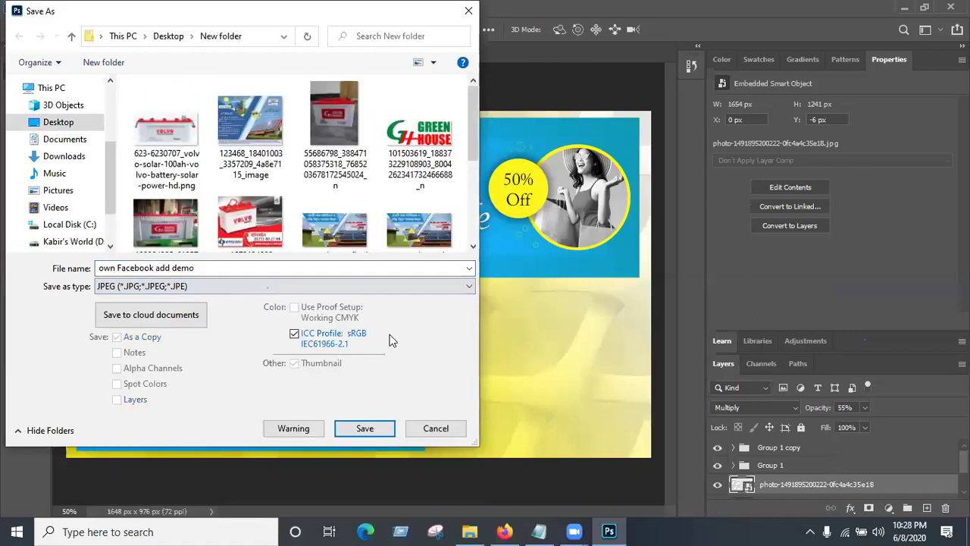
left_click(364, 426)
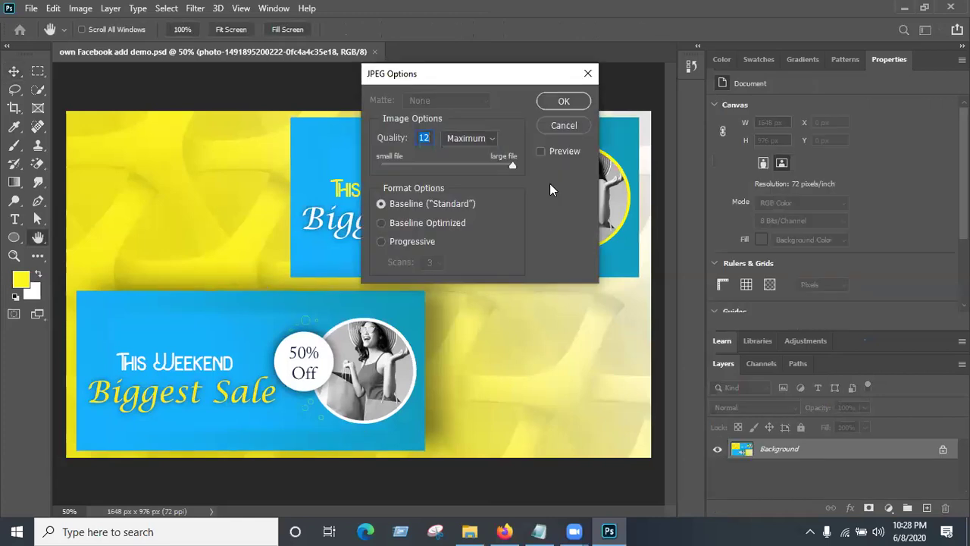
key("Return")
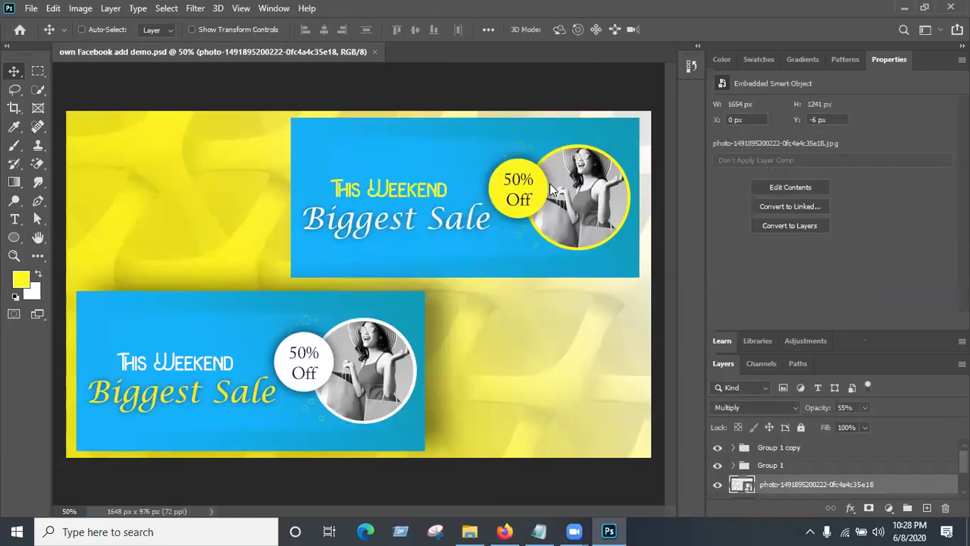
- Minimise Photoshop and look through the Notepad list of download, class and channel links, including the class notice, and minimise it
left_click(902, 7)
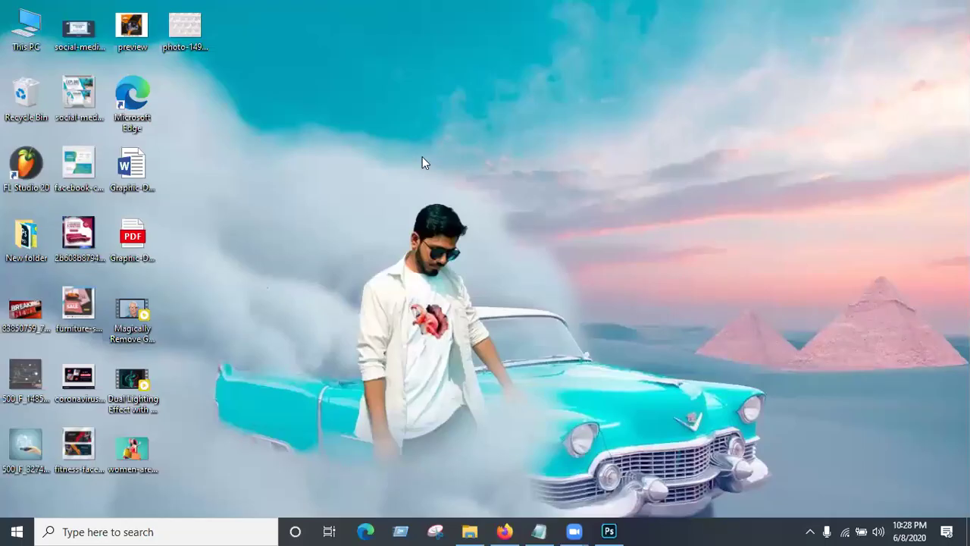
left_click(539, 531)
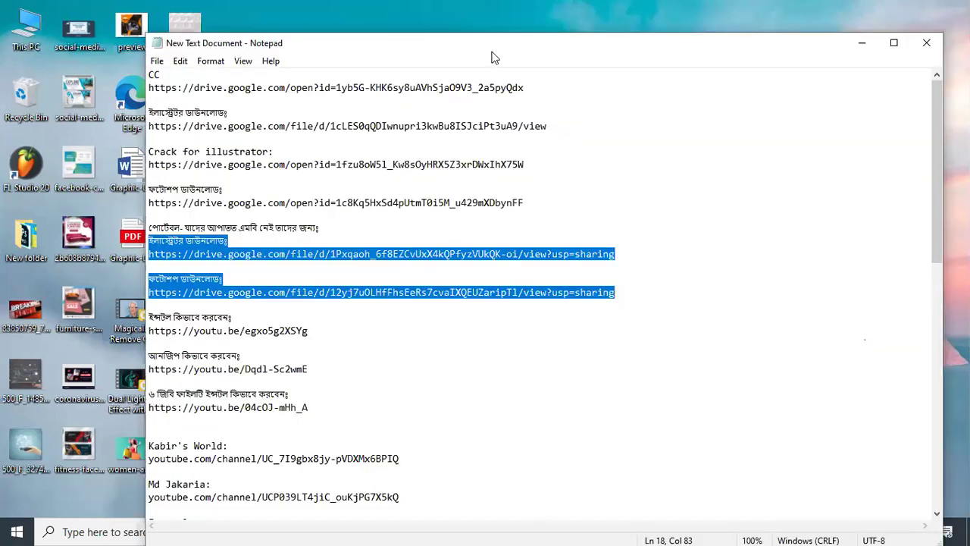
left_click_drag(935, 112, 937, 371)
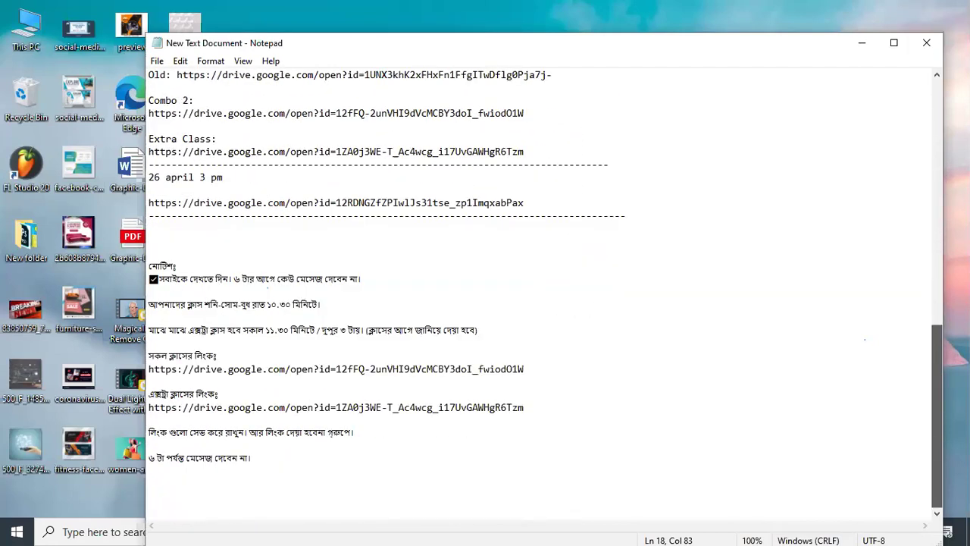
scroll(544, 288, "up", 3)
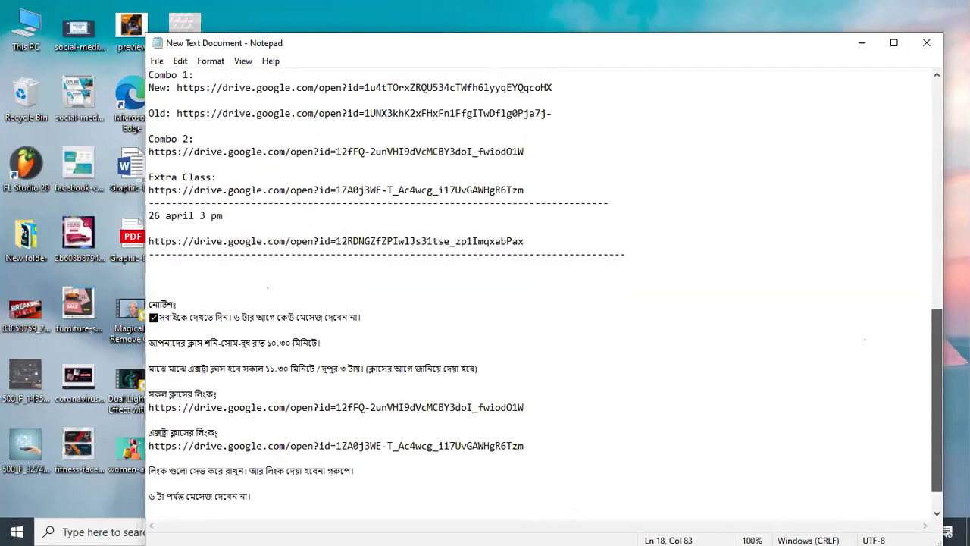
scroll(545, 288, "up", 3)
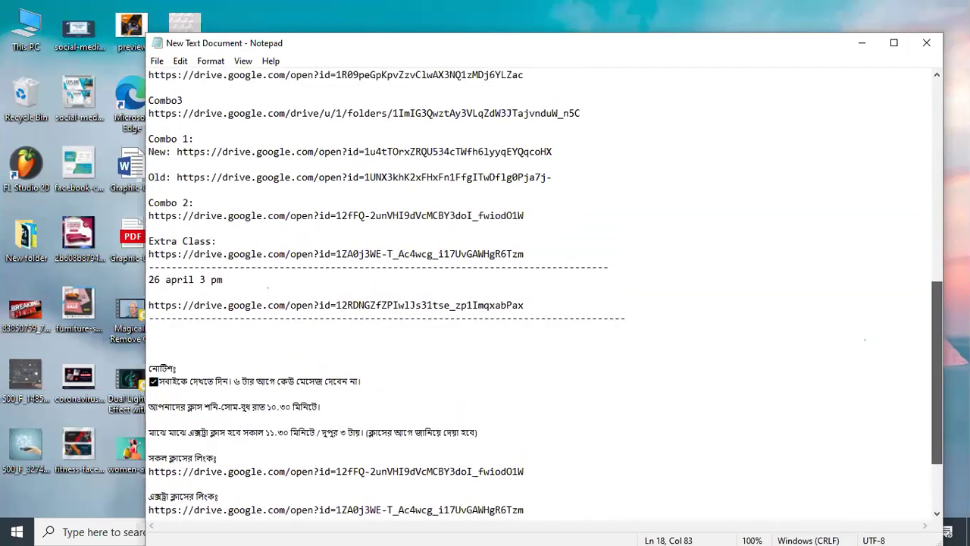
scroll(545, 288, "up", 6)
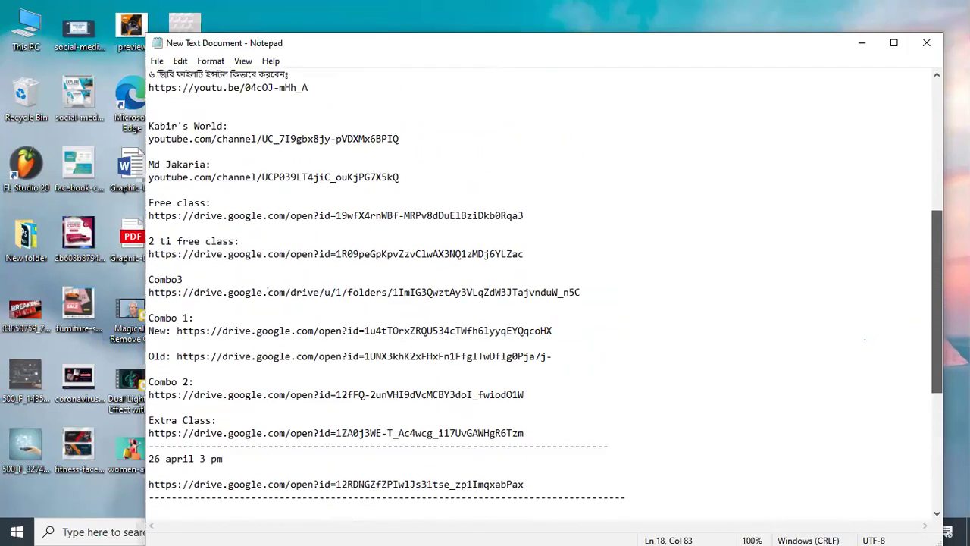
scroll(544, 288, "up", 6)
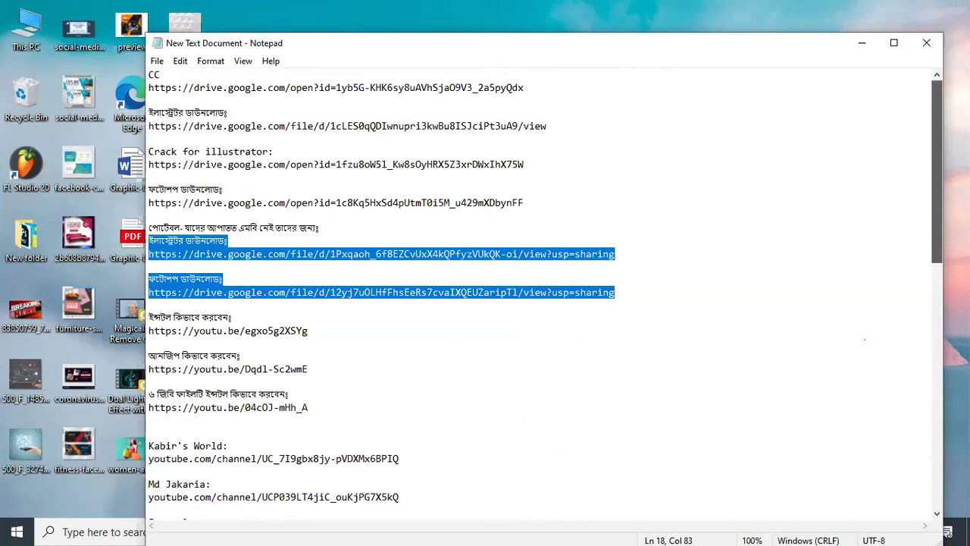
left_click(899, 112)
left_click_drag(850, 45, 777, 61)
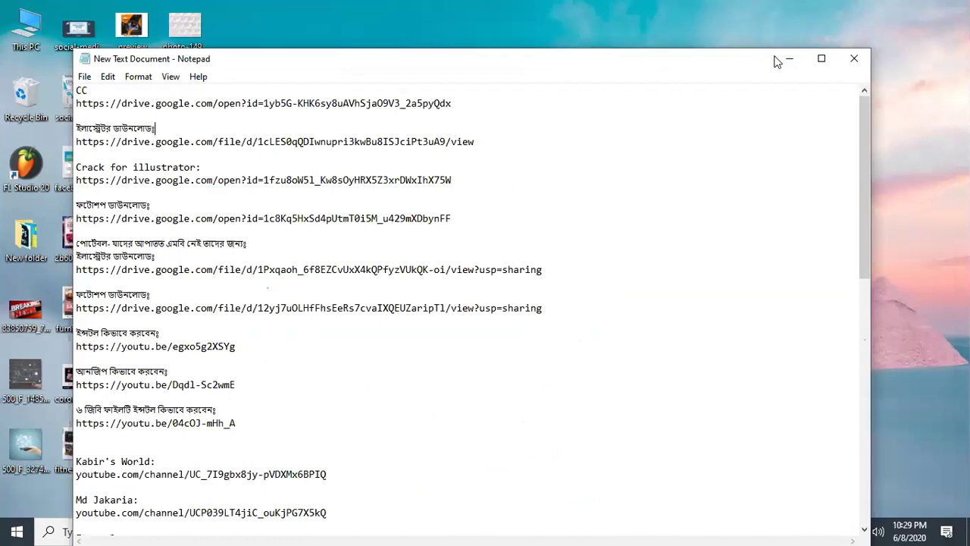
left_click(777, 61)
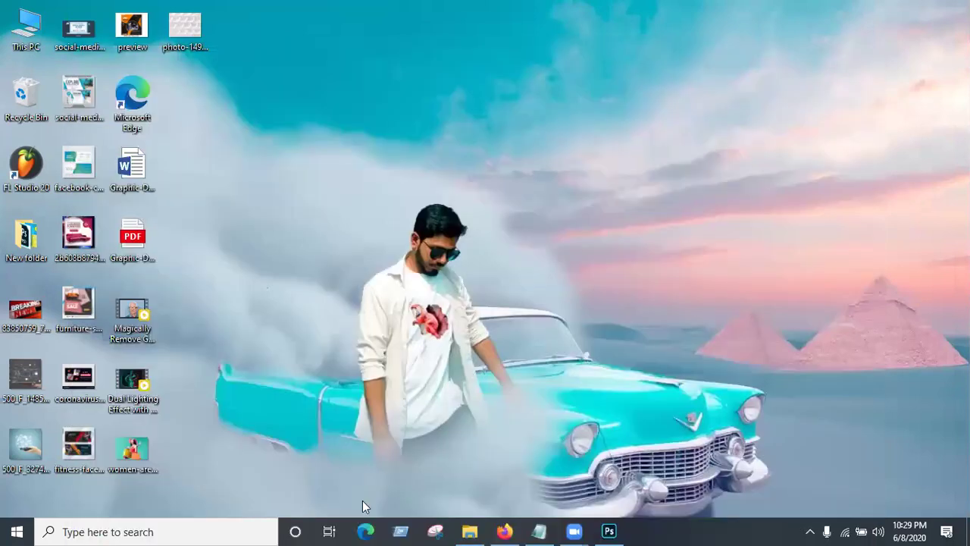
- Switch to Firefox, insert the saved reply about the course registration form in the IT Valley BD inbox conversation, and cut its text to the clipboard
left_click(505, 531)
left_click(557, 12)
left_click(280, 8)
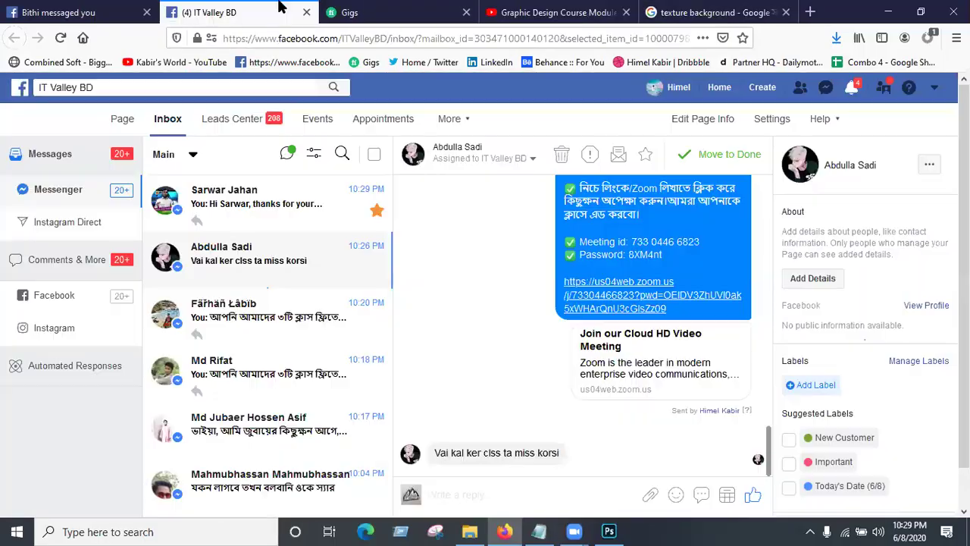
left_click(703, 497)
left_click_drag(710, 288, 713, 388)
scroll(623, 377, "up", 1)
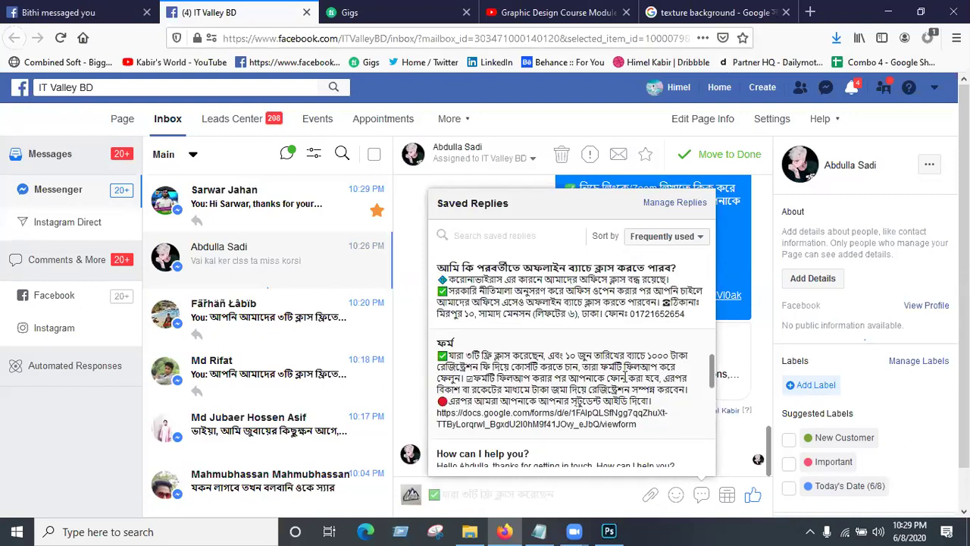
left_click(626, 376)
key("ctrl+a")
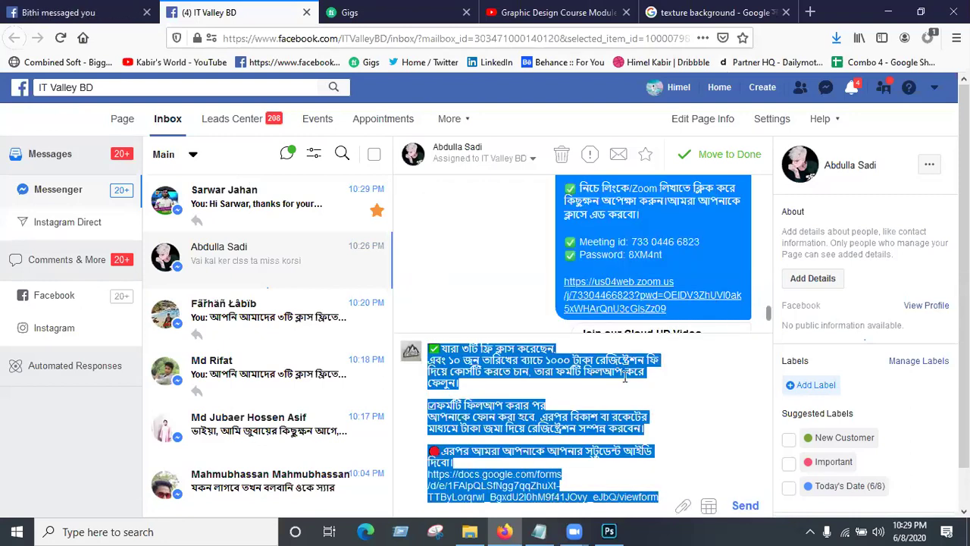
key("ctrl+x")
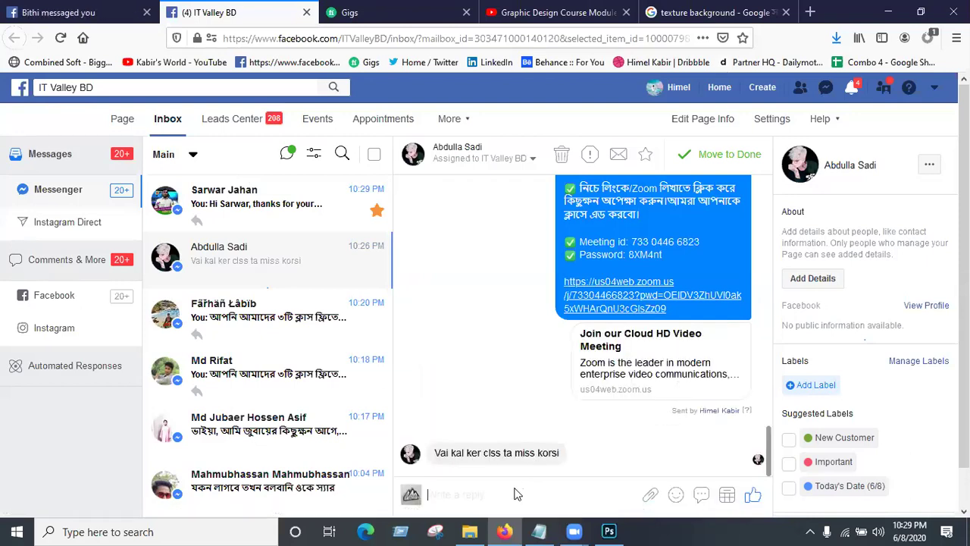
- Send the reply "prblm nei vaiya" in the open page inbox conversation
type("prblm n")
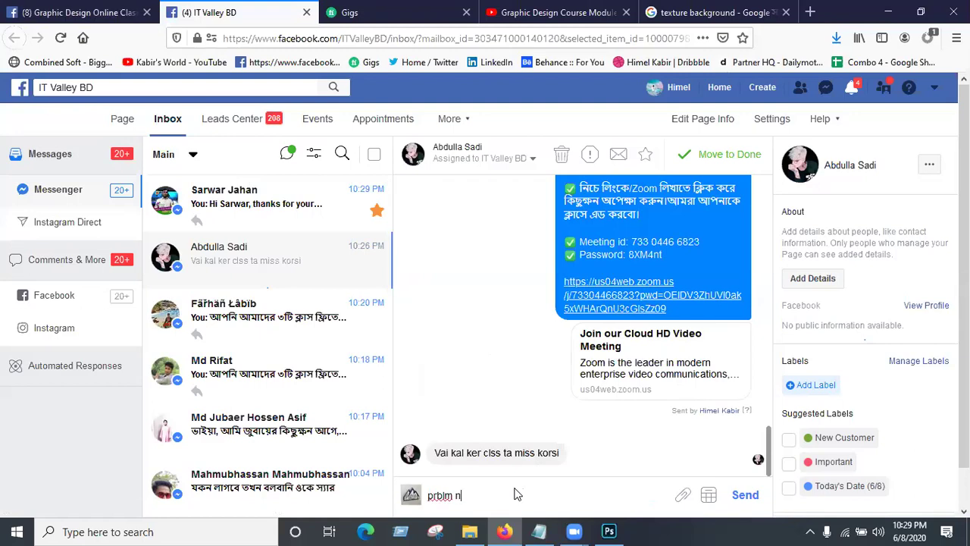
type("ei vaiya")
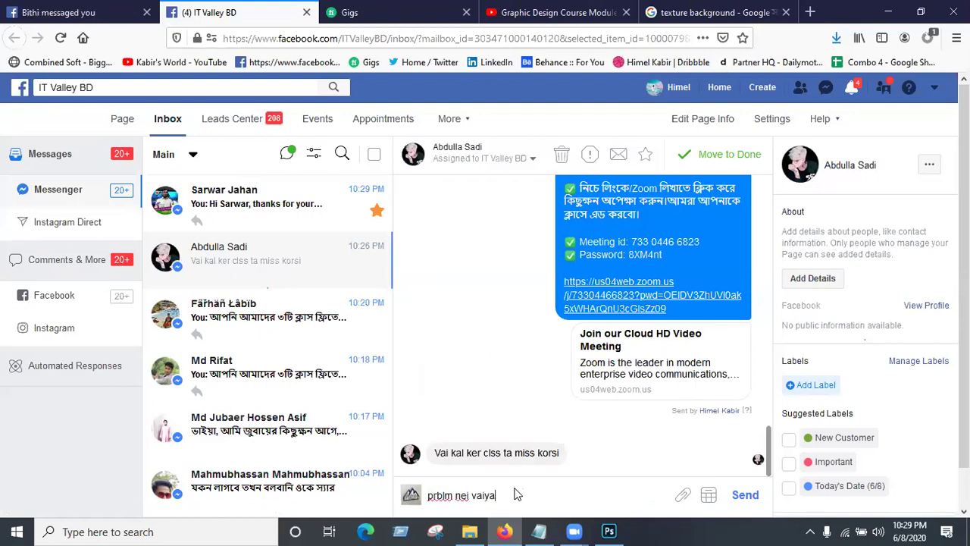
key("Return")
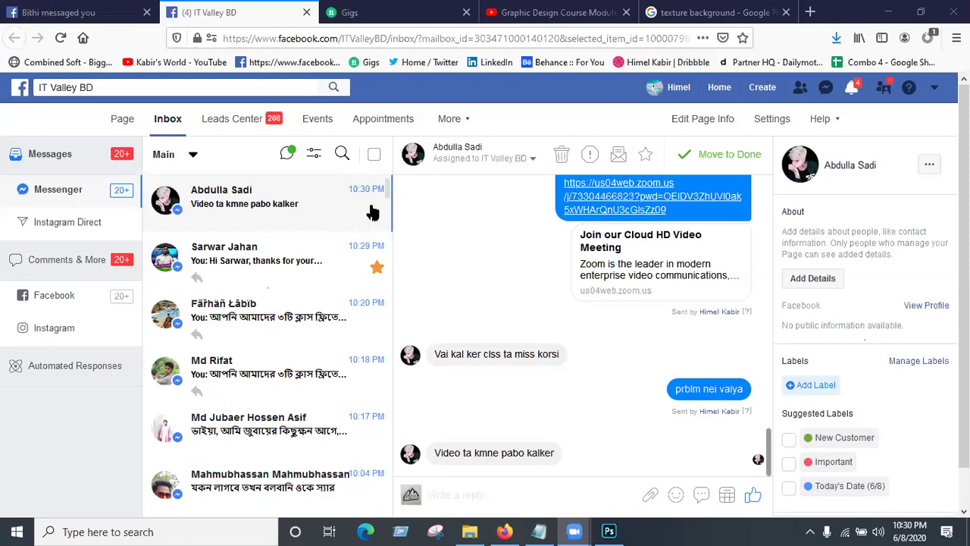
- Minimise Photoshop, return to the YouTube page in Firefox, and search for the instructor's channel by name
mouse_move(380, 191)
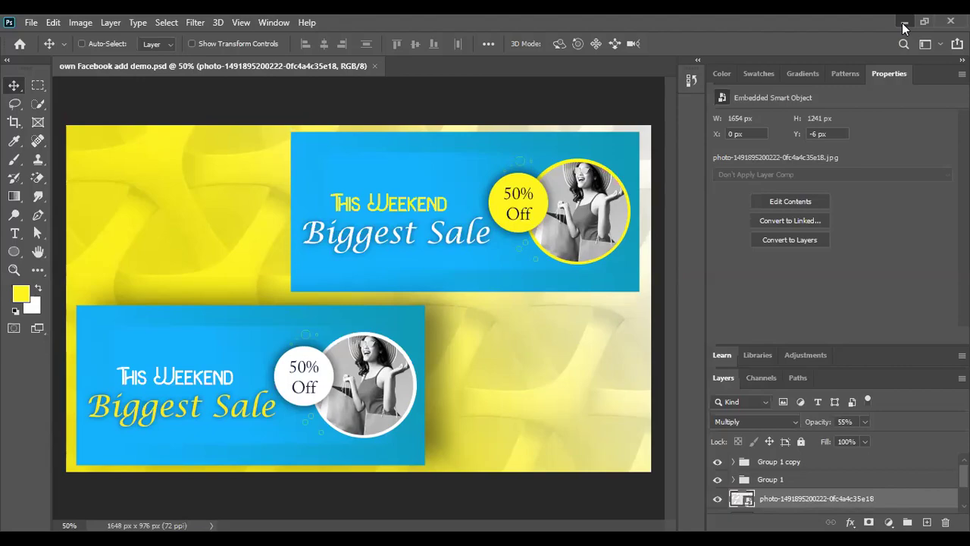
left_click(904, 28)
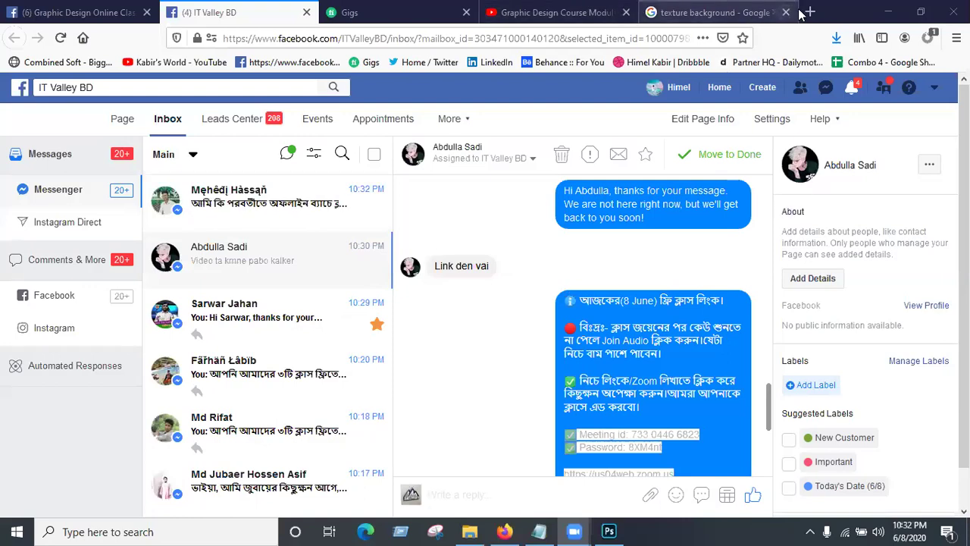
left_click(608, 13)
left_click(543, 13)
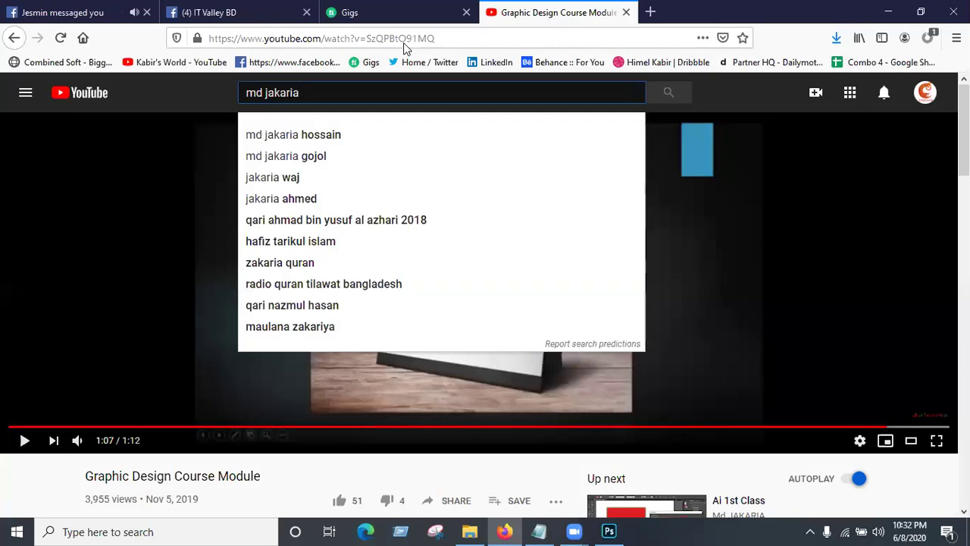
left_click(680, 94)
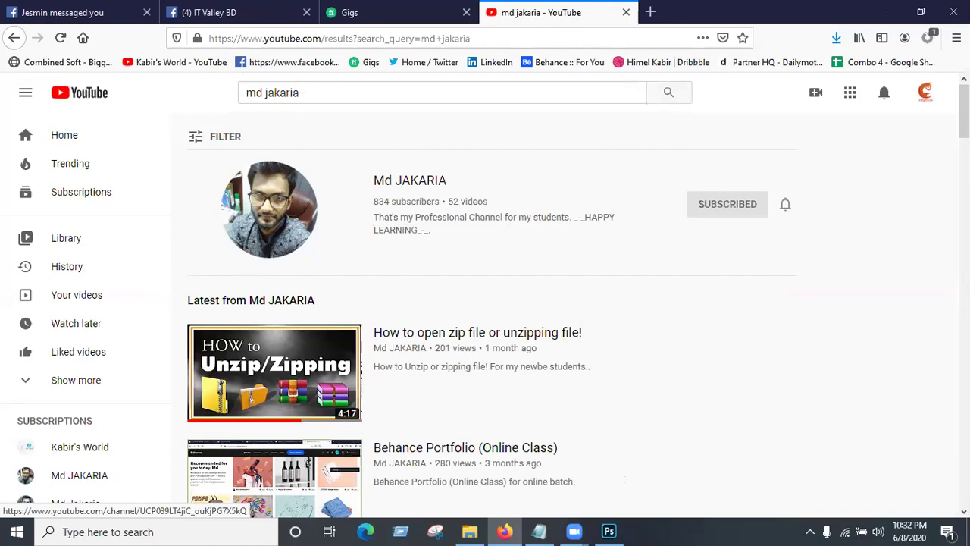
- Open the instructor's live-class channel from the search results and browse its uploaded class videos
scroll(579, 301, "down", 1)
scroll(292, 364, "down", 4)
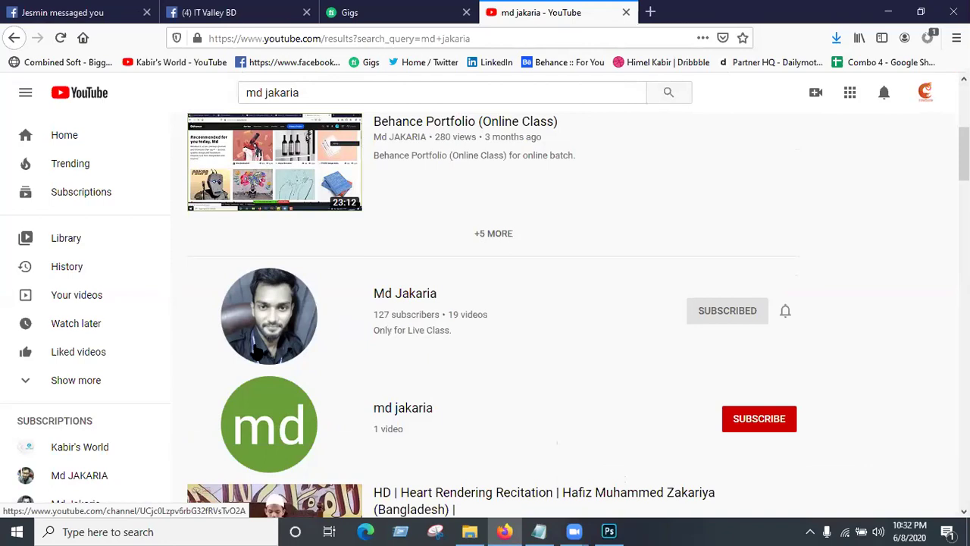
left_click(259, 353)
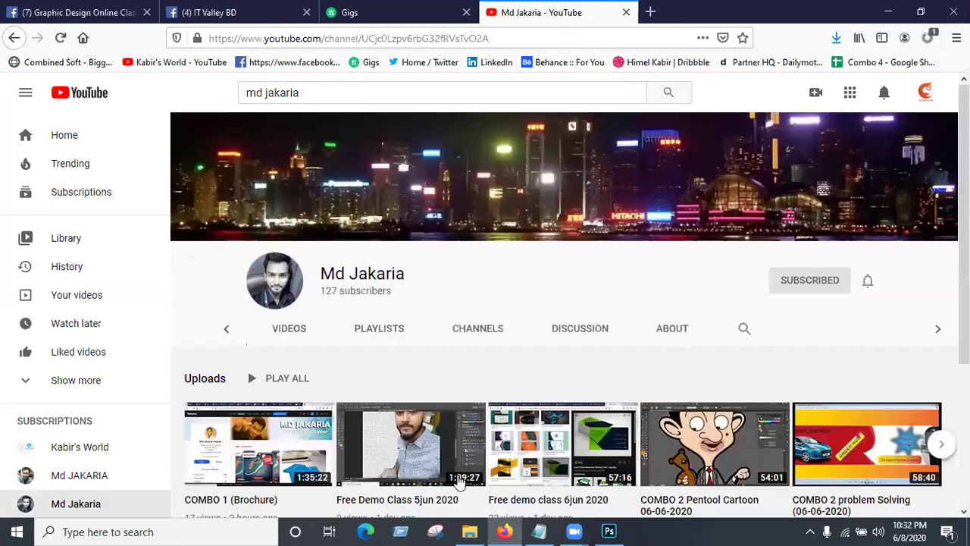
scroll(965, 228, "down", 3)
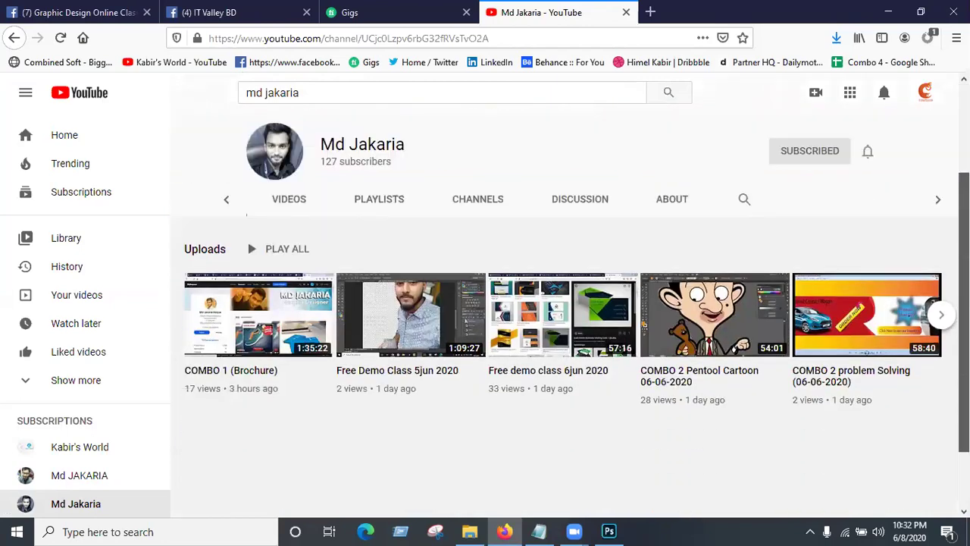
scroll(500, 376, "down", 2)
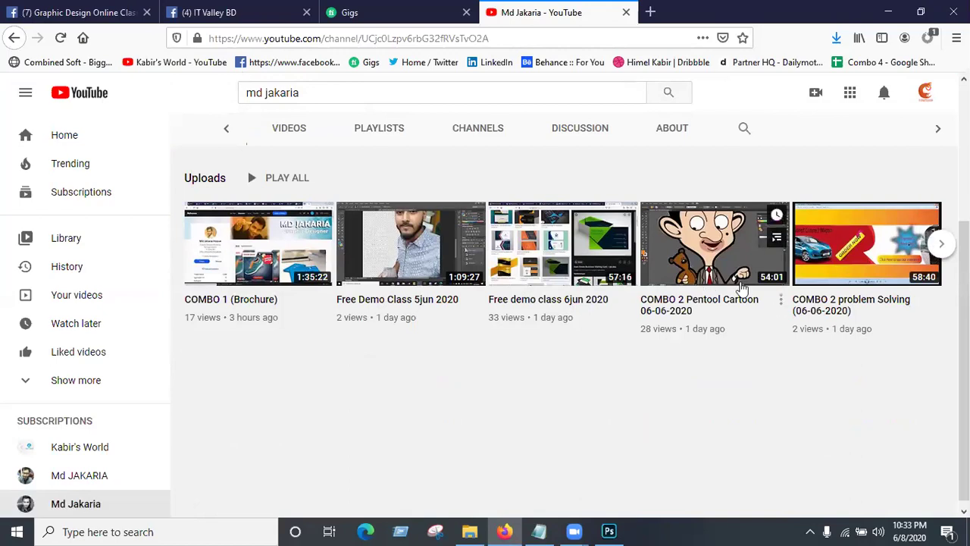
left_click(939, 244)
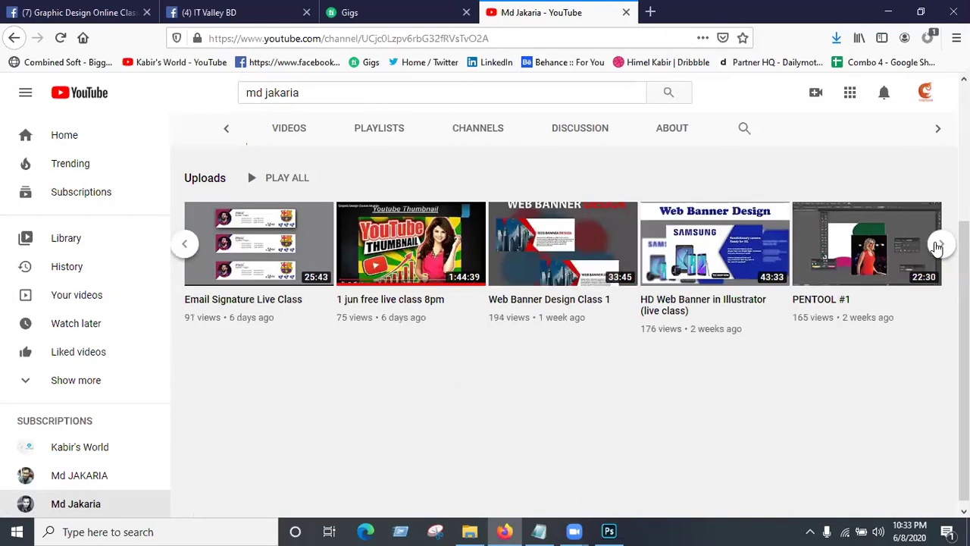
left_click(183, 244)
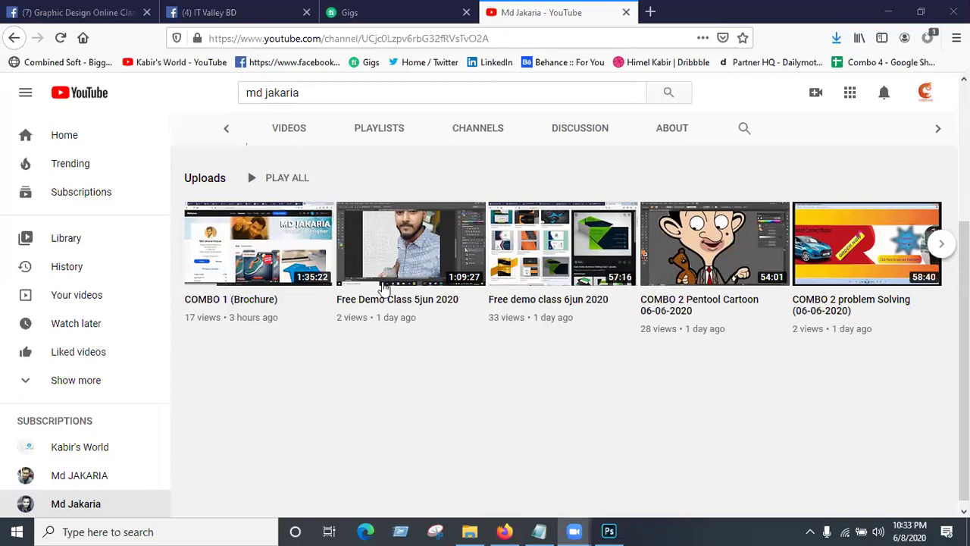
- Open the subscribed Kabir's World channel and look through its full list of uploaded videos
left_click(77, 451)
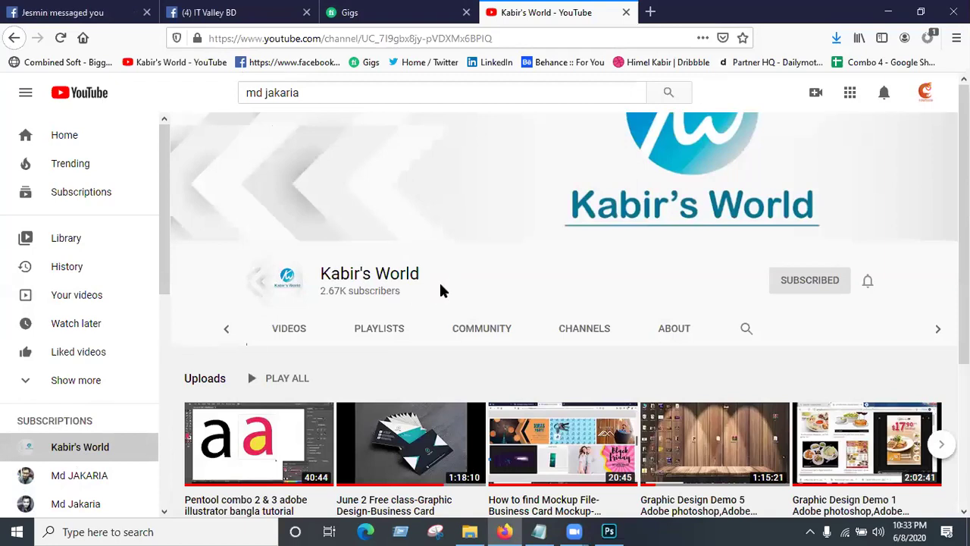
scroll(293, 254, "down", 1)
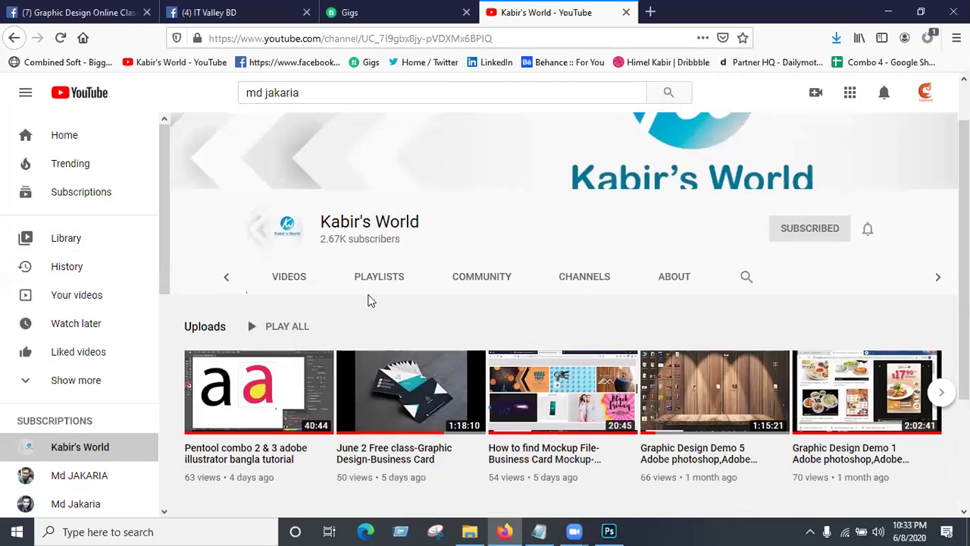
left_click(285, 279)
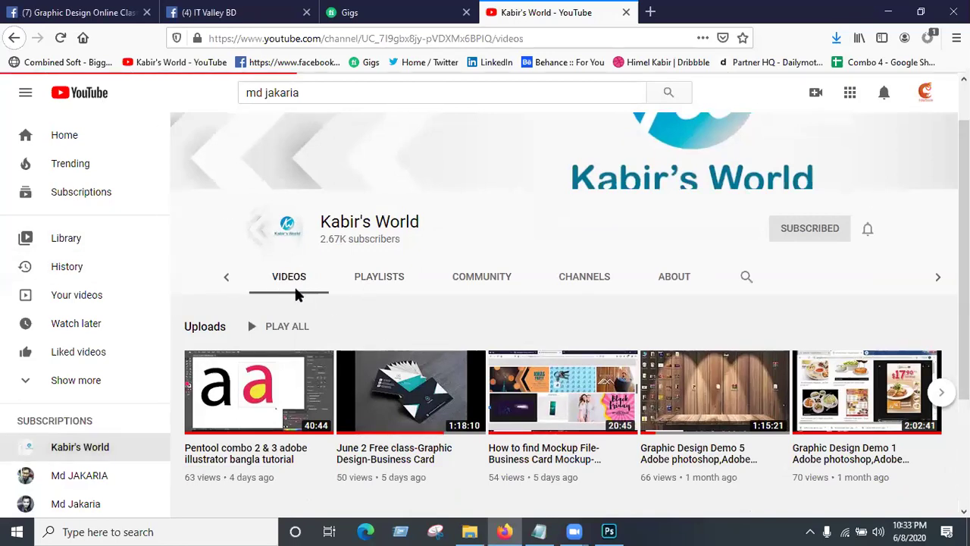
scroll(344, 341, "down", 3)
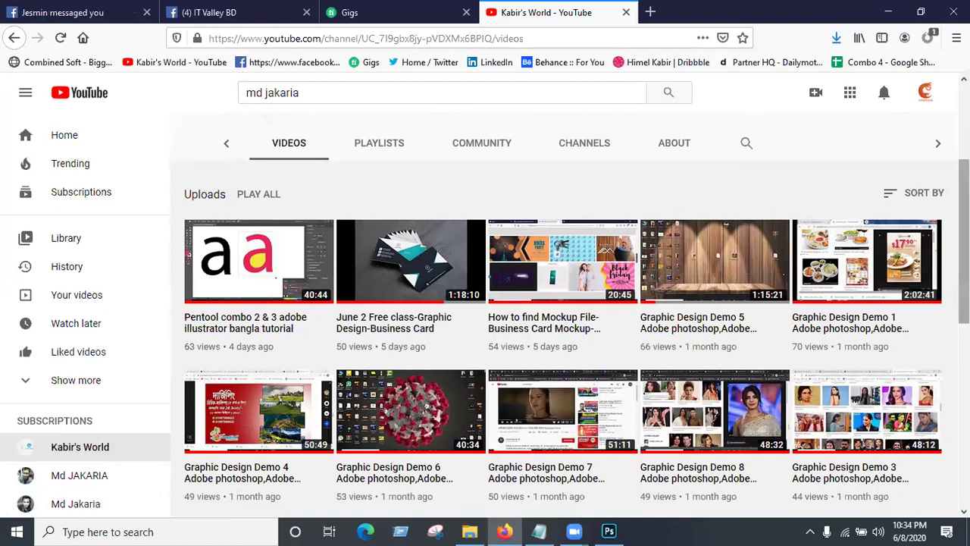
scroll(564, 304, "up", 3)
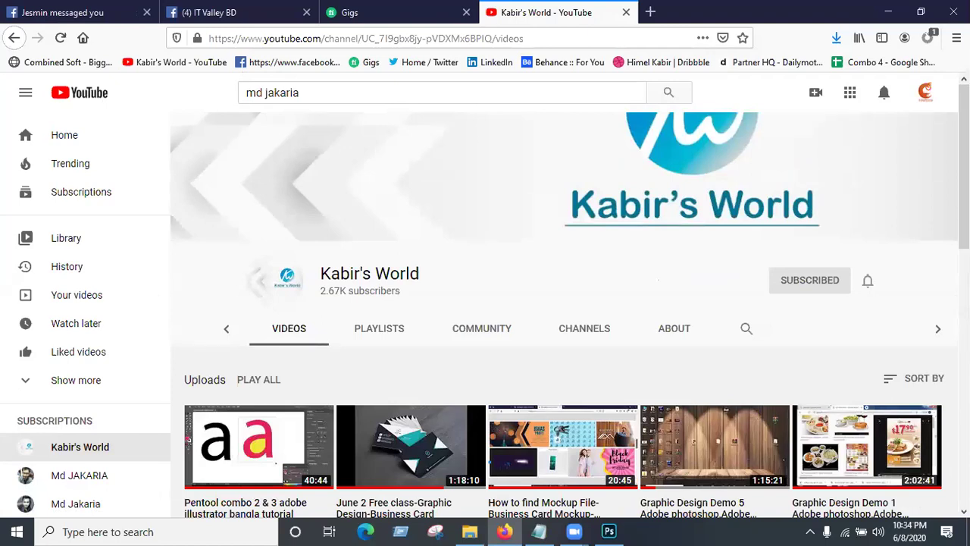
left_click(373, 8)
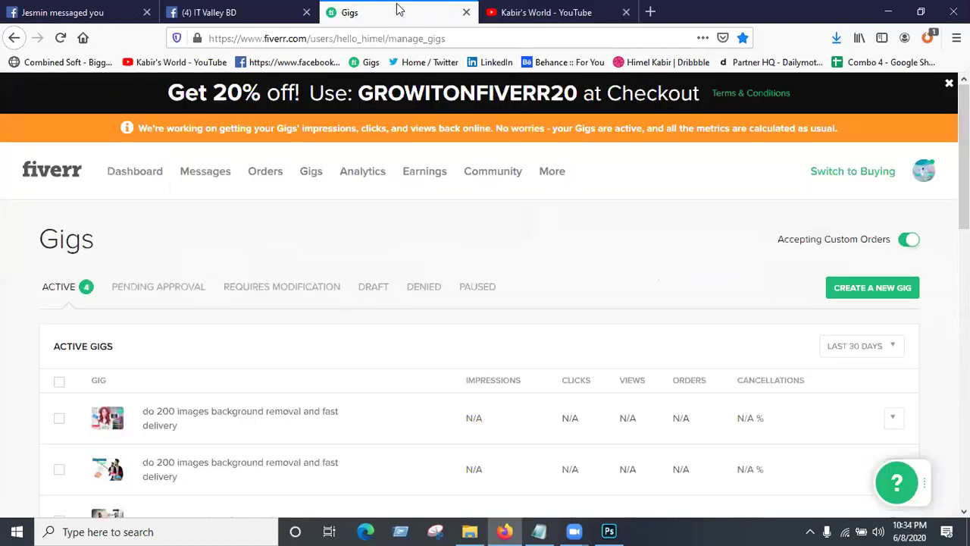
left_click(559, 9)
left_click(279, 9)
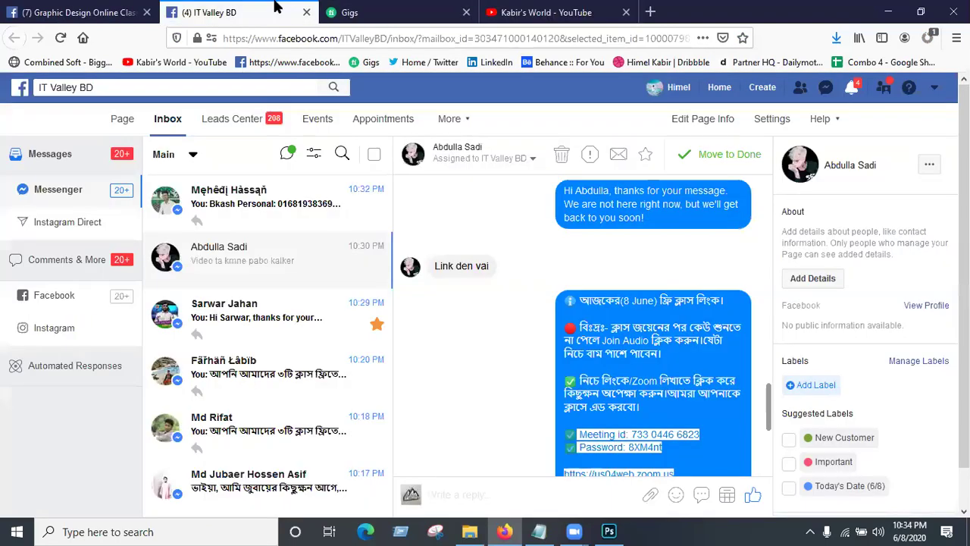
left_click(402, 12)
left_click(269, 9)
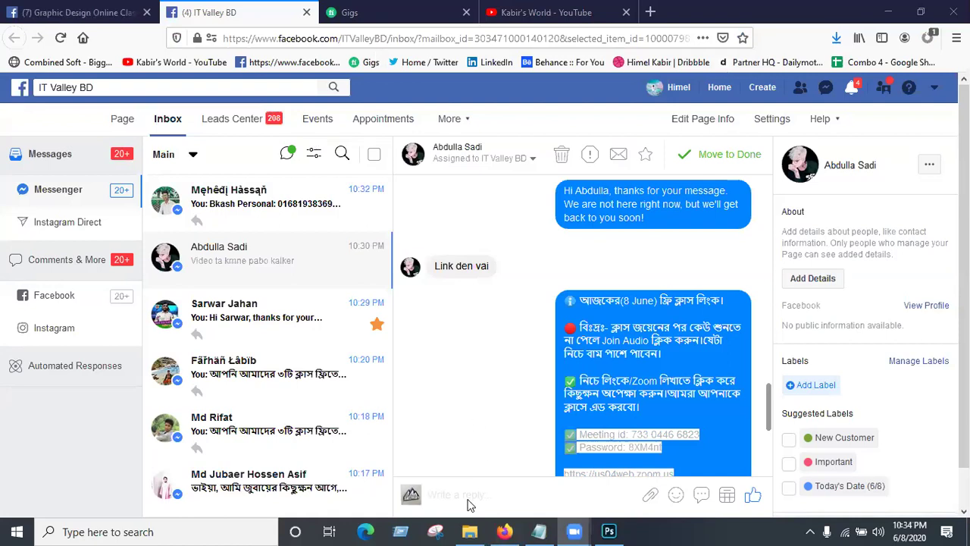
left_click(886, 12)
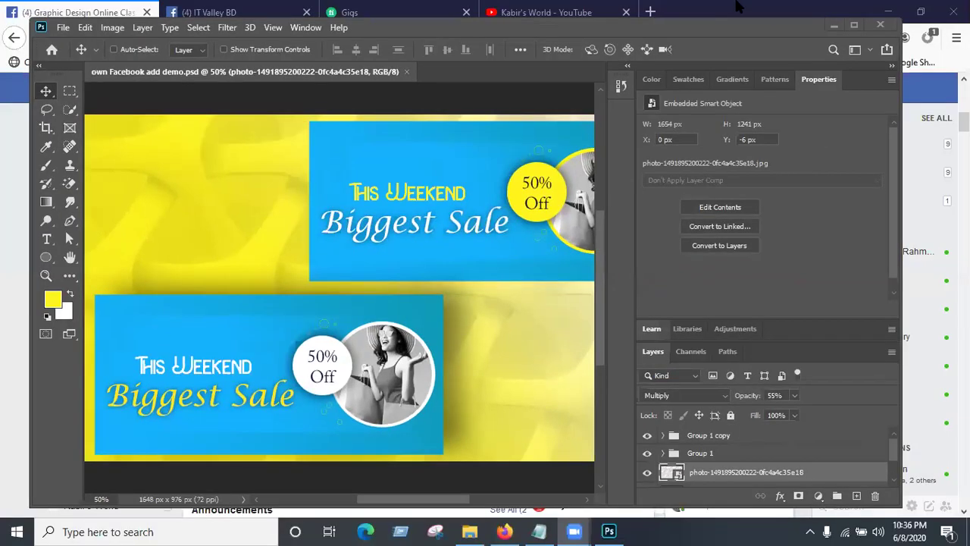
- Minimise Photoshop and open the ITV Combo-2 group chat and a contact's private chat over the Facebook group page
left_click(833, 26)
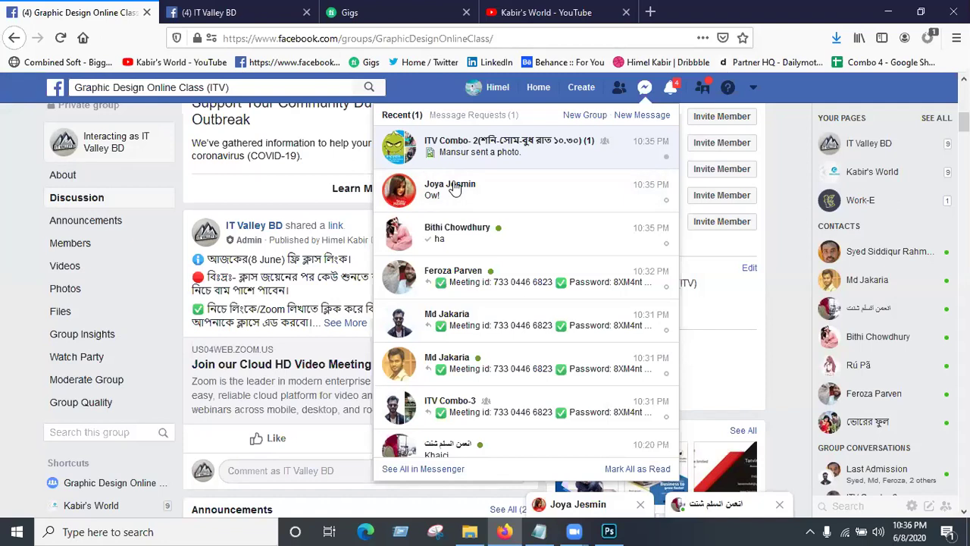
left_click(455, 189)
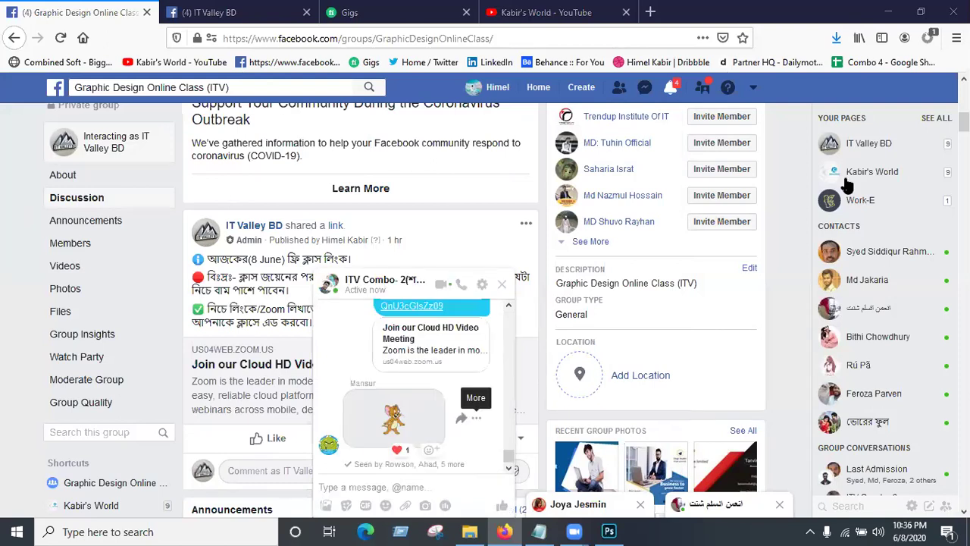
left_click(829, 323)
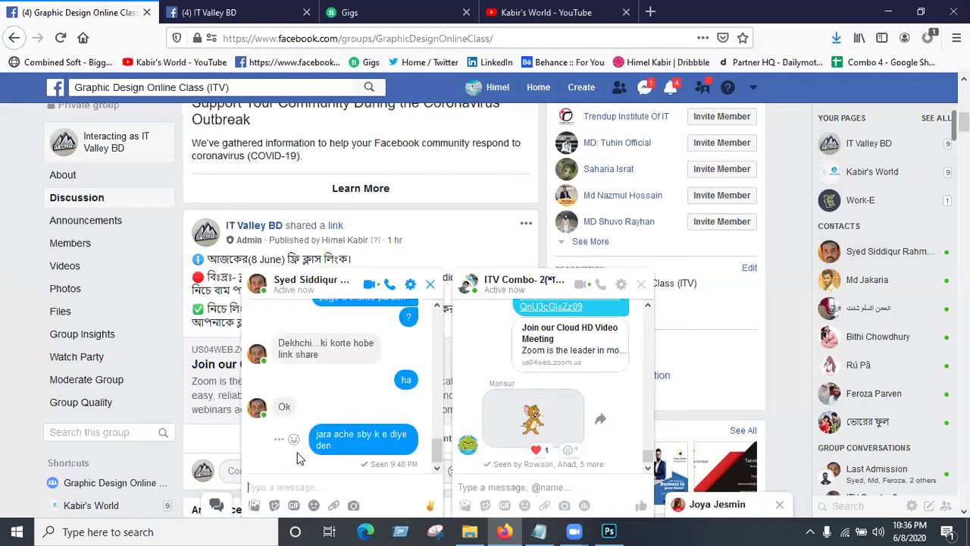
- Send the contact one message asking them to call a named colleague and a second one reading "class suru korben ekn"
type("jakaria vai ")
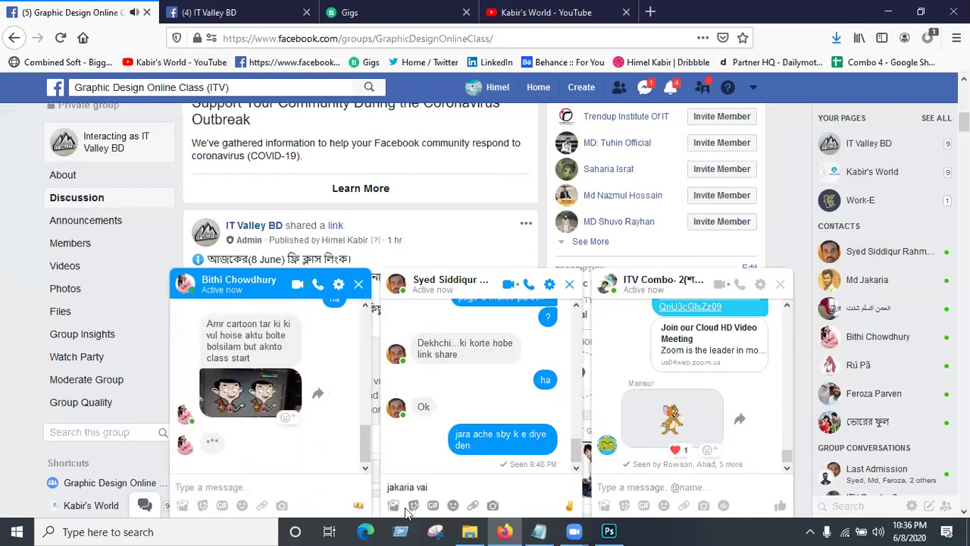
type("k cal")
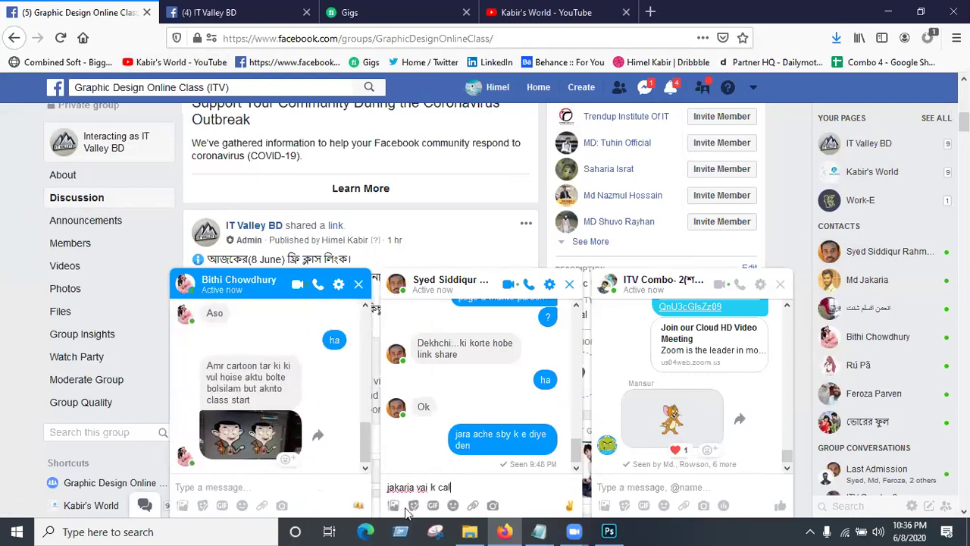
type("l din")
key("Return")
type("class suru korben ekn")
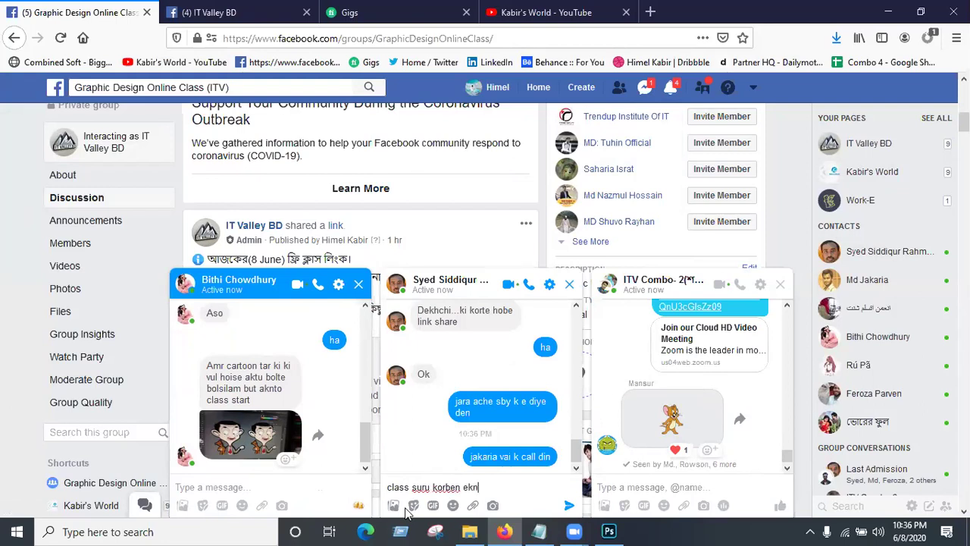
key("Return")
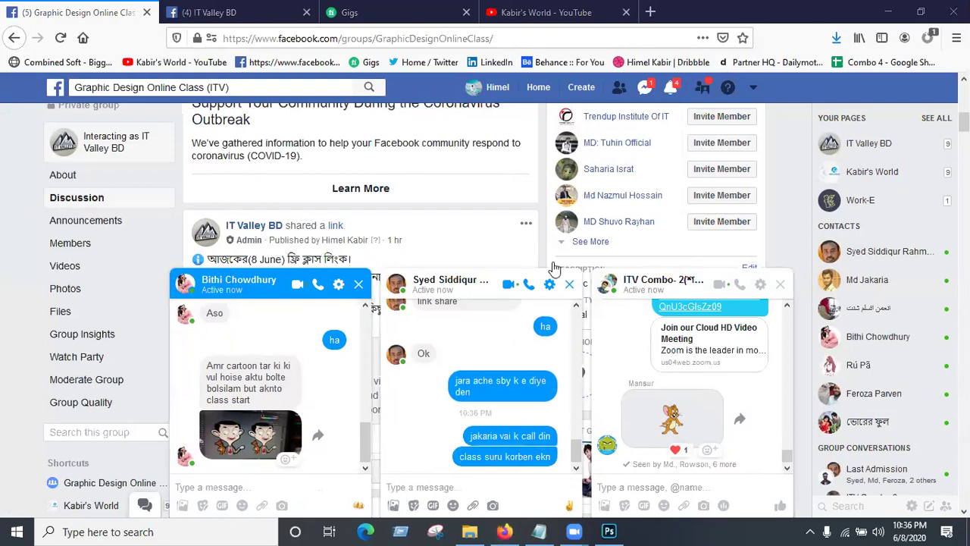
- Open the Jerry picture shared in the ITV Combo-2 chat full-size and compare the students' two Mr. Bean original-and-duplicate tracings
left_click(670, 413)
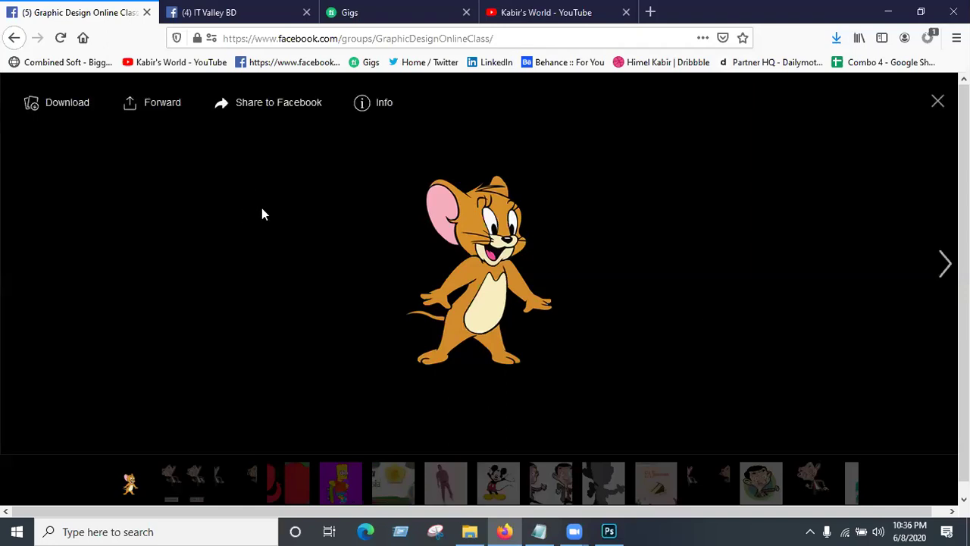
left_click(182, 490)
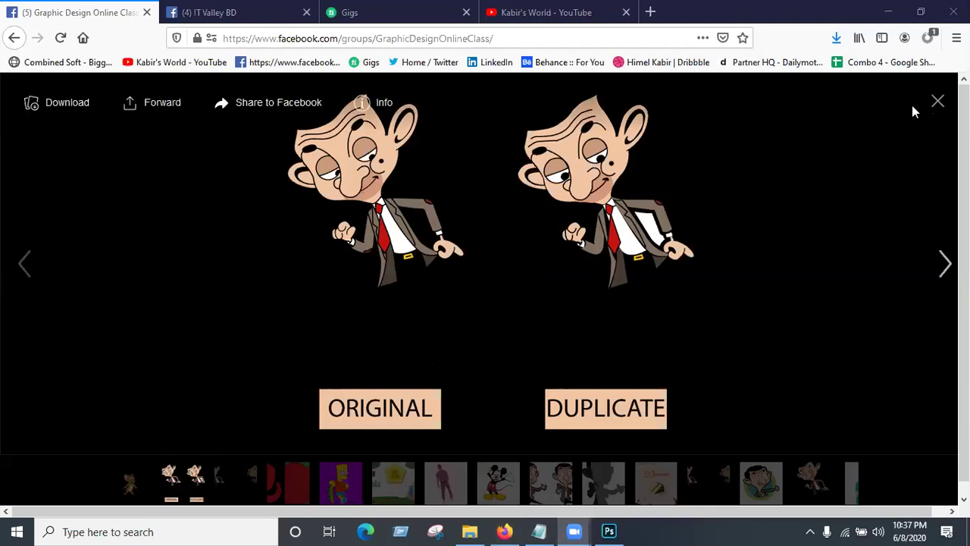
left_click(219, 475)
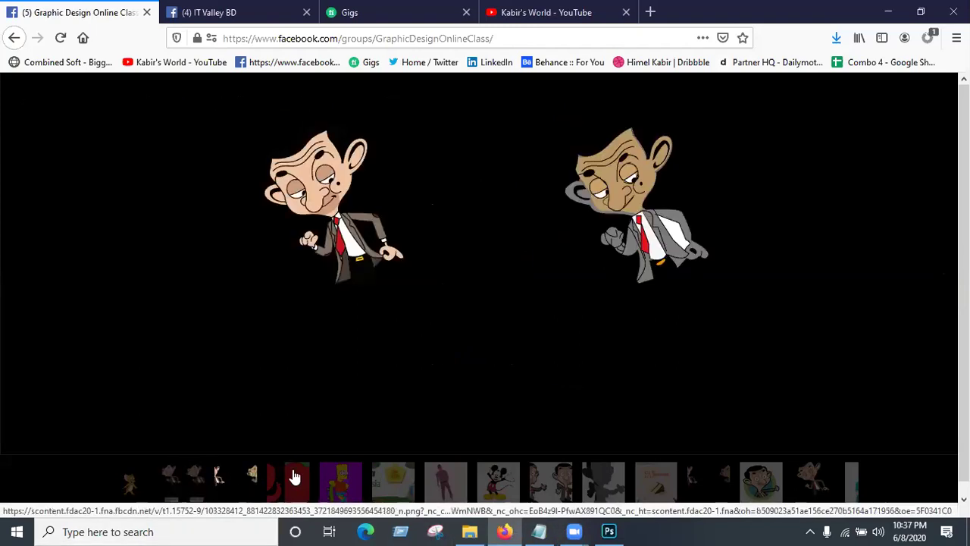
left_click(195, 475)
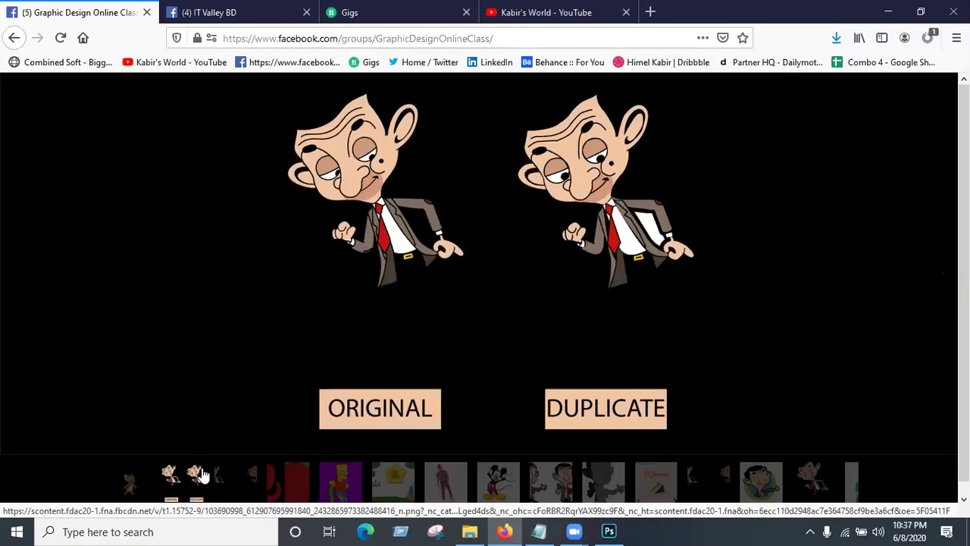
- Display the Bart Simpson artwork on the purple background and erase the scribbled annotations drawn over the shared screen
left_click(330, 489)
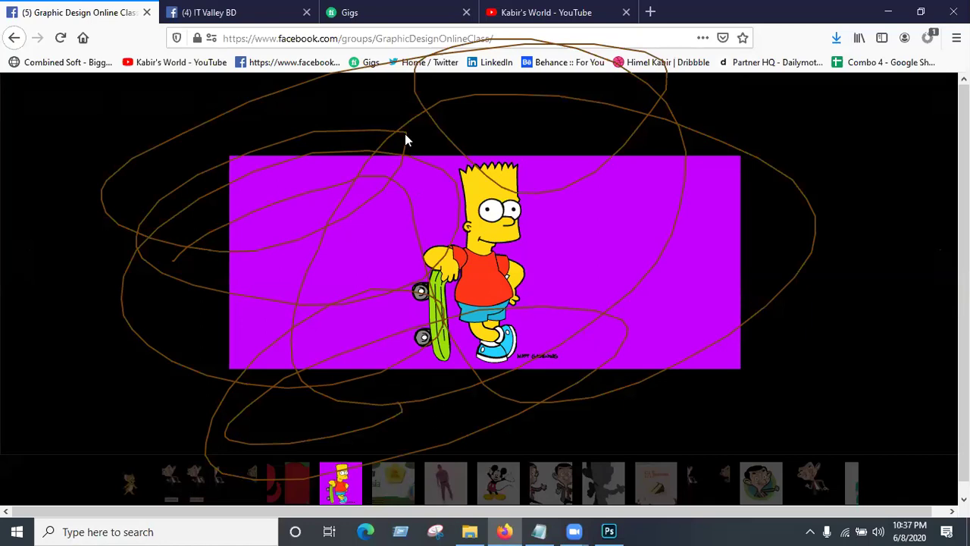
key("ctrl+2")
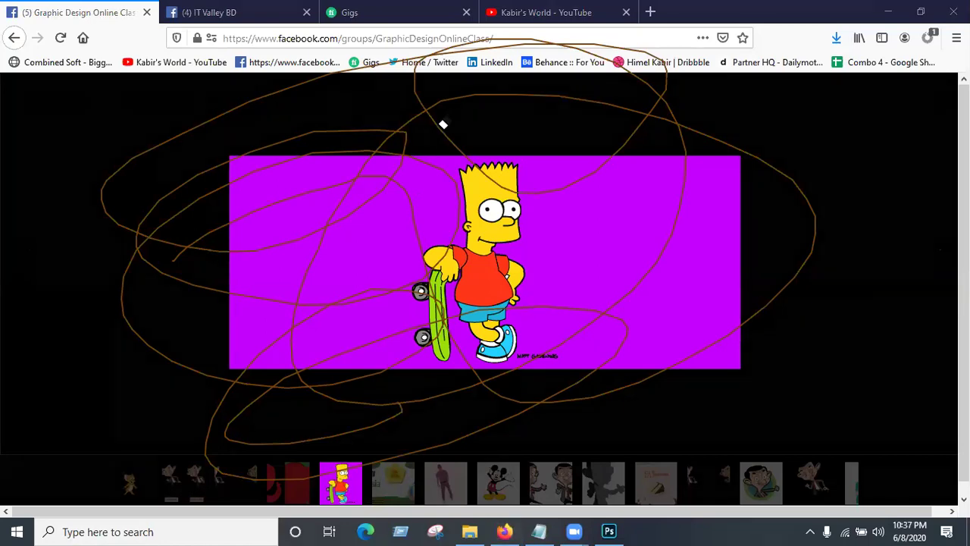
key("e")
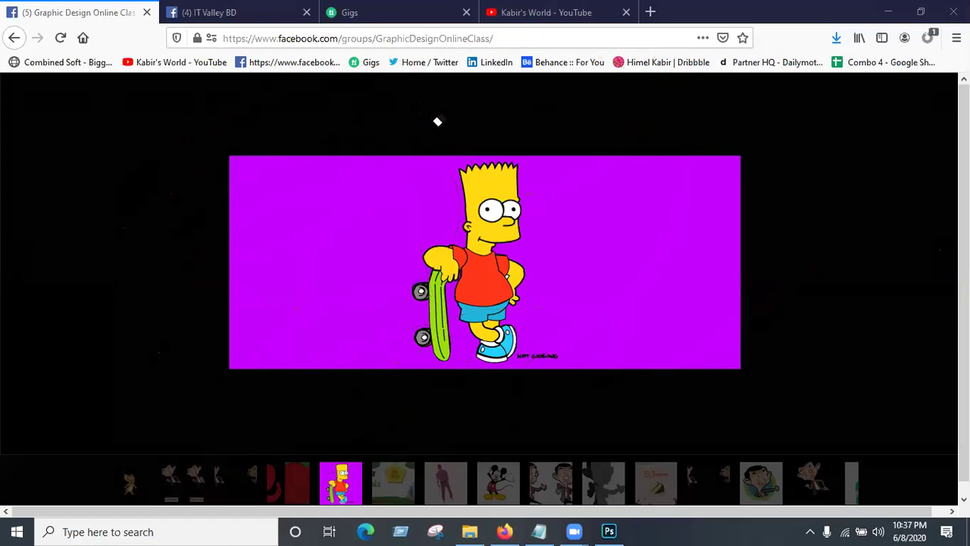
- View the purple-shirt man, Mickey Mouse and large Mr. Bean comparison artworks, and close the image viewer
left_click(457, 481)
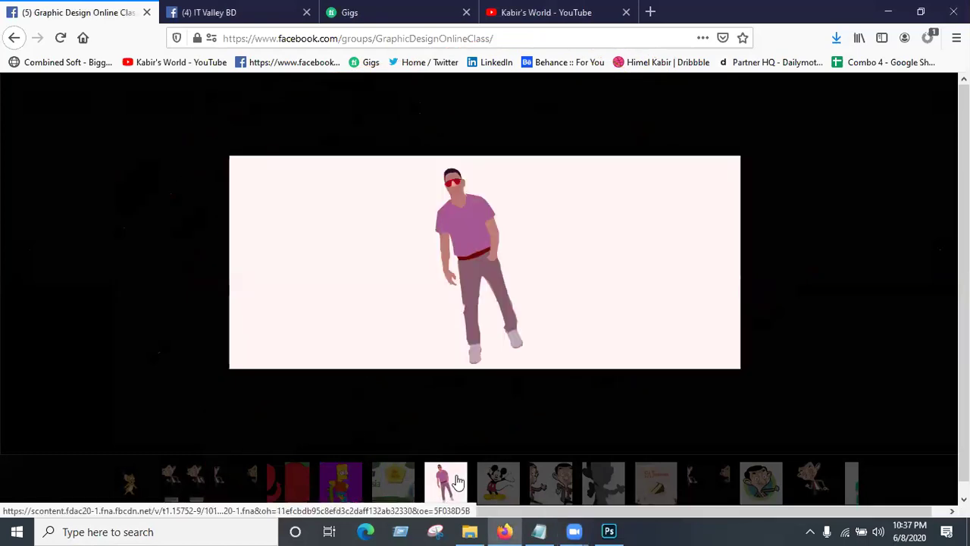
left_click(491, 486)
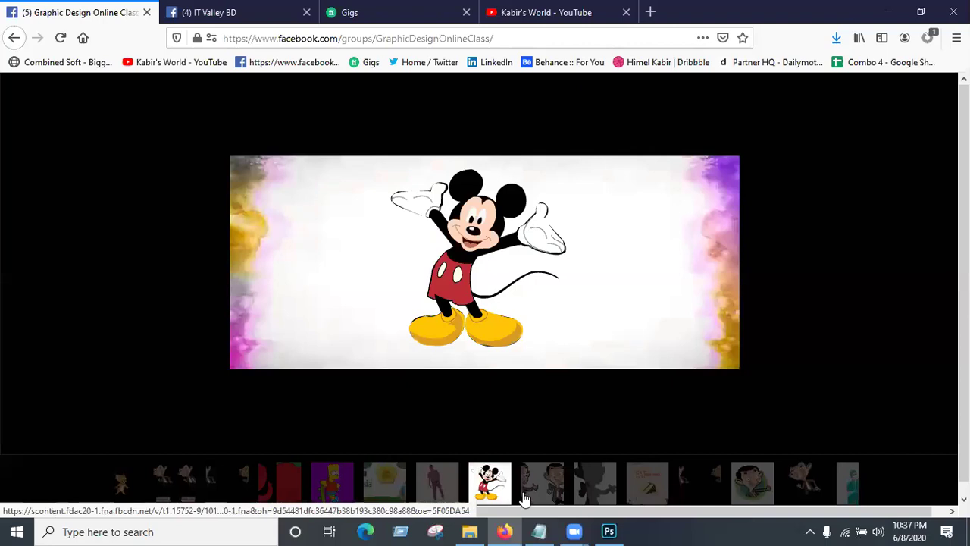
left_click(542, 489)
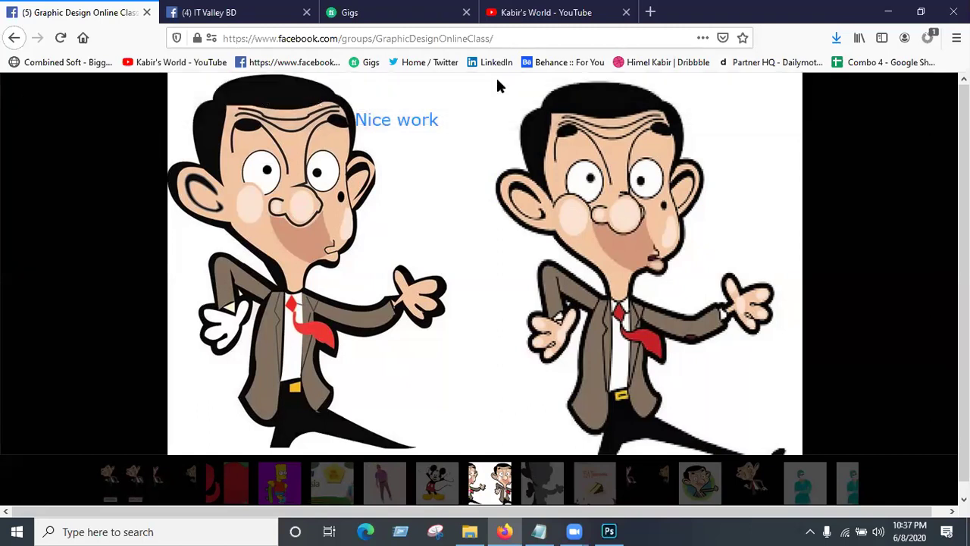
left_click(944, 108)
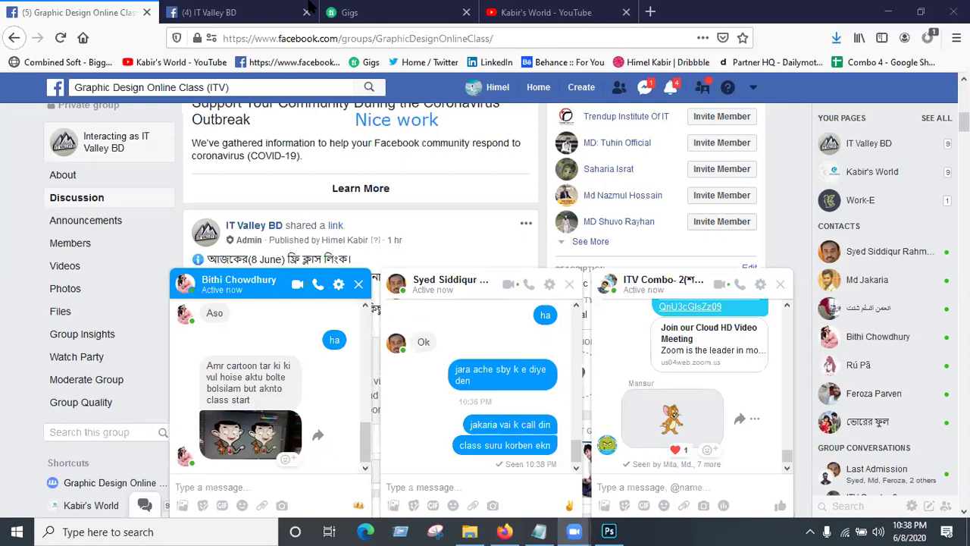
left_click(892, 10)
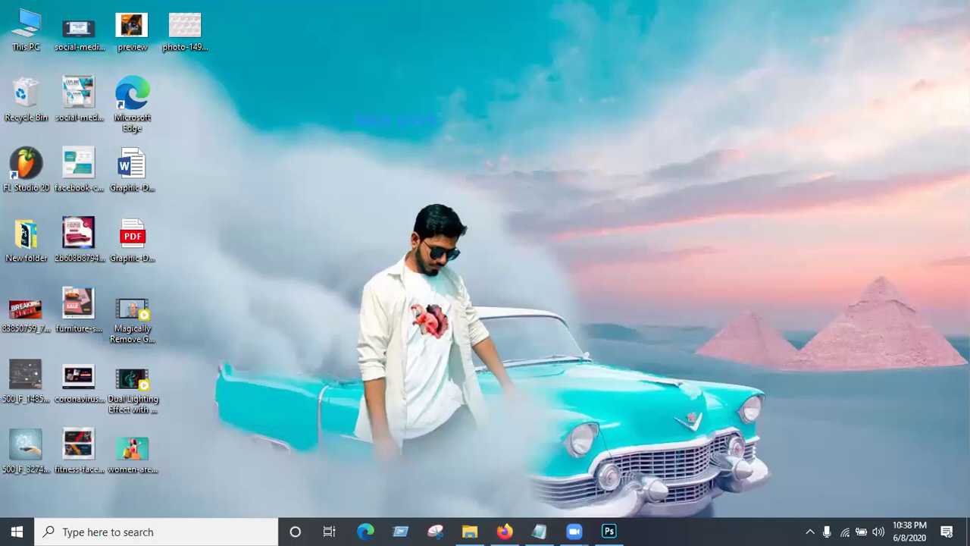
left_click(504, 530)
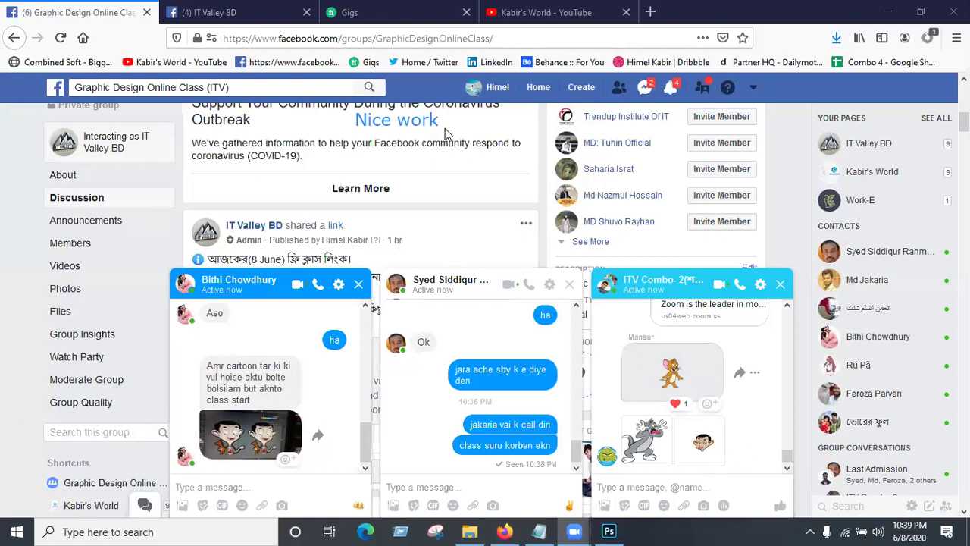
scroll(445, 130, "down", 3)
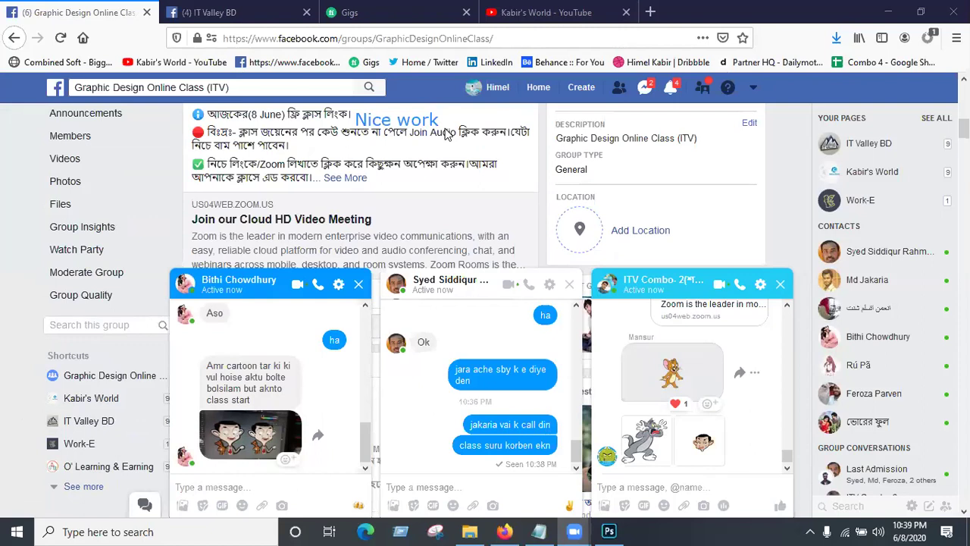
scroll(446, 133, "up", 2)
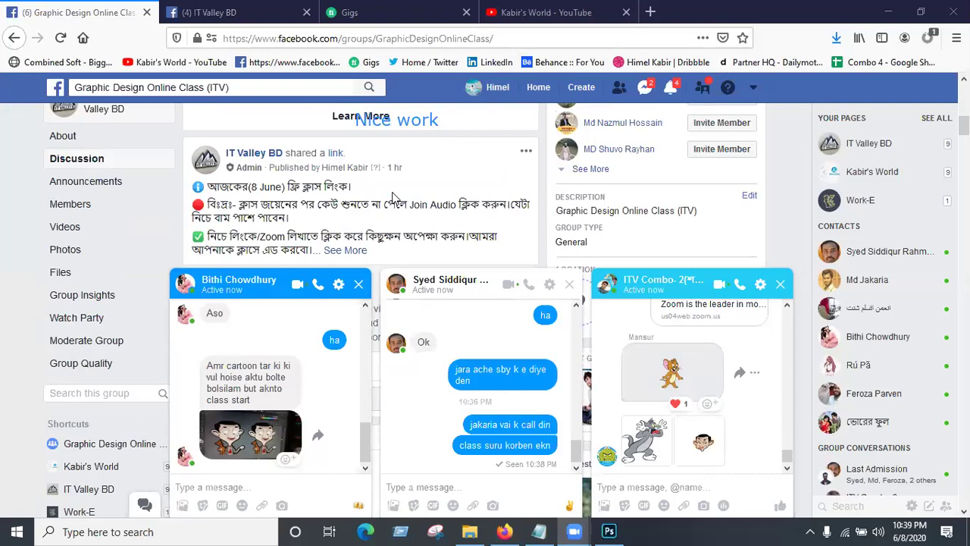
scroll(393, 197, "up", 1)
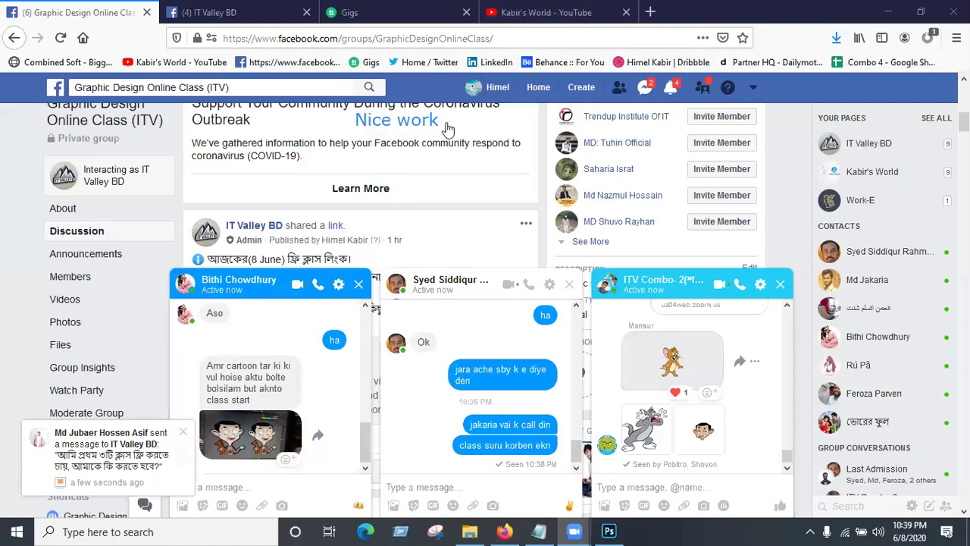
- Find the COMBO-2 HOME WORK Google Drive link in the ITV Combo-2 group chat history and open it
scroll(784, 438, "up", 3)
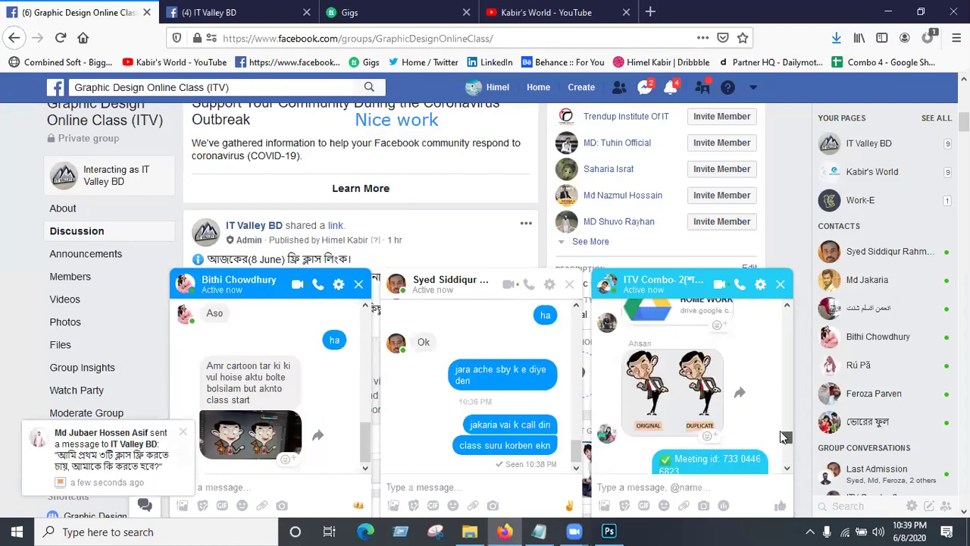
scroll(782, 425, "down", 5)
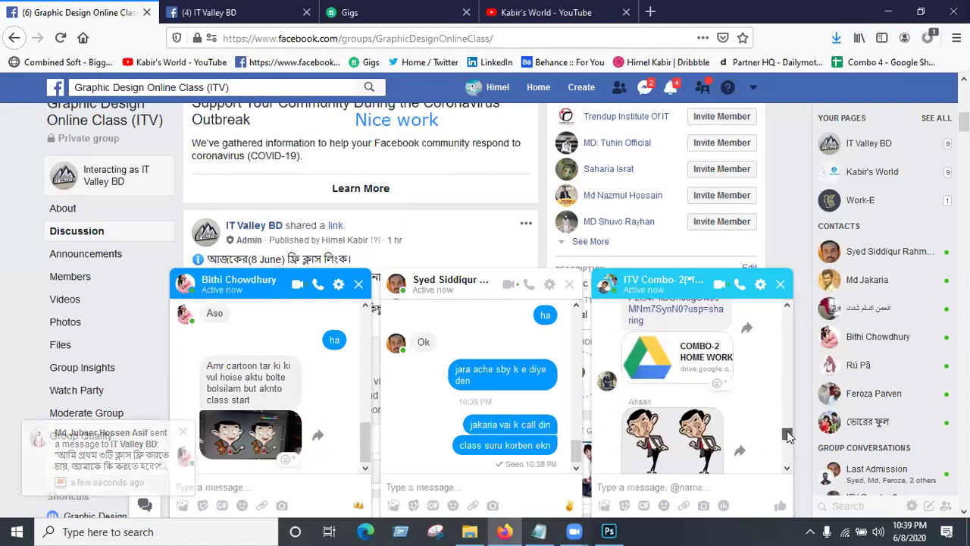
left_click(678, 354)
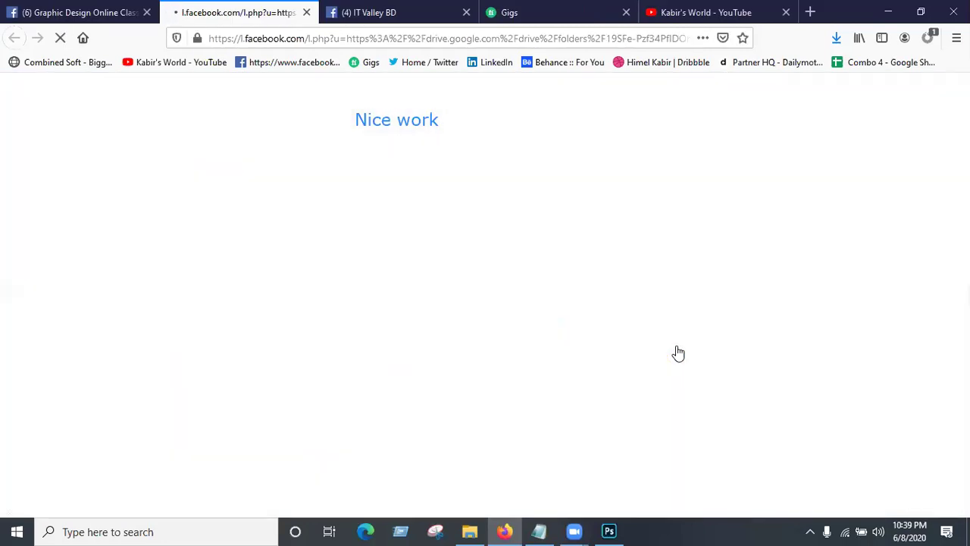